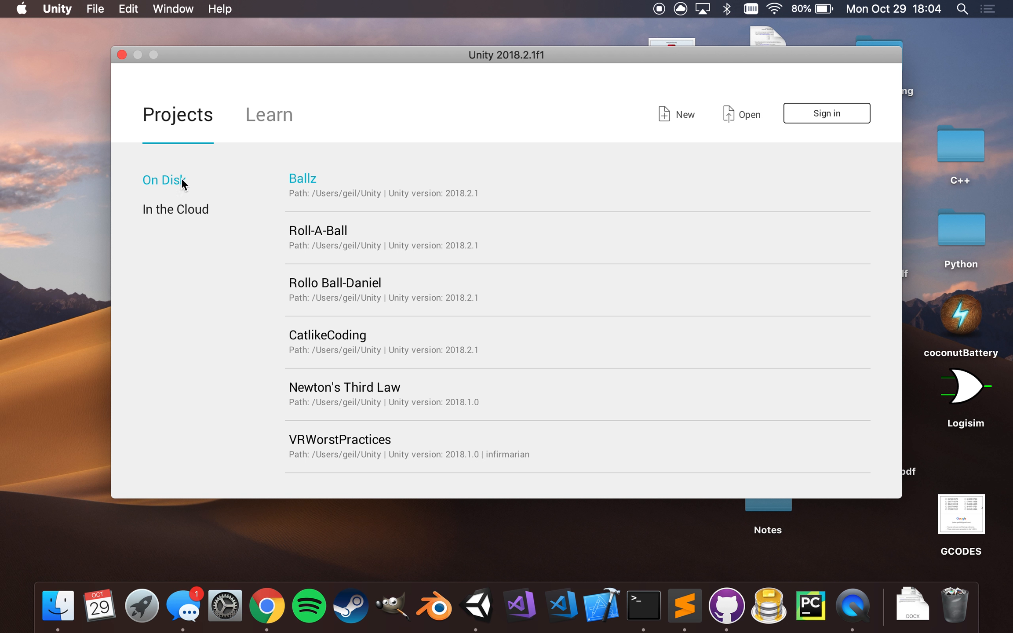
# - Open the RollABall2 project from the Unity folder in the home directory, continuing despite the non-matching editor version
pyautogui.click(739, 117)
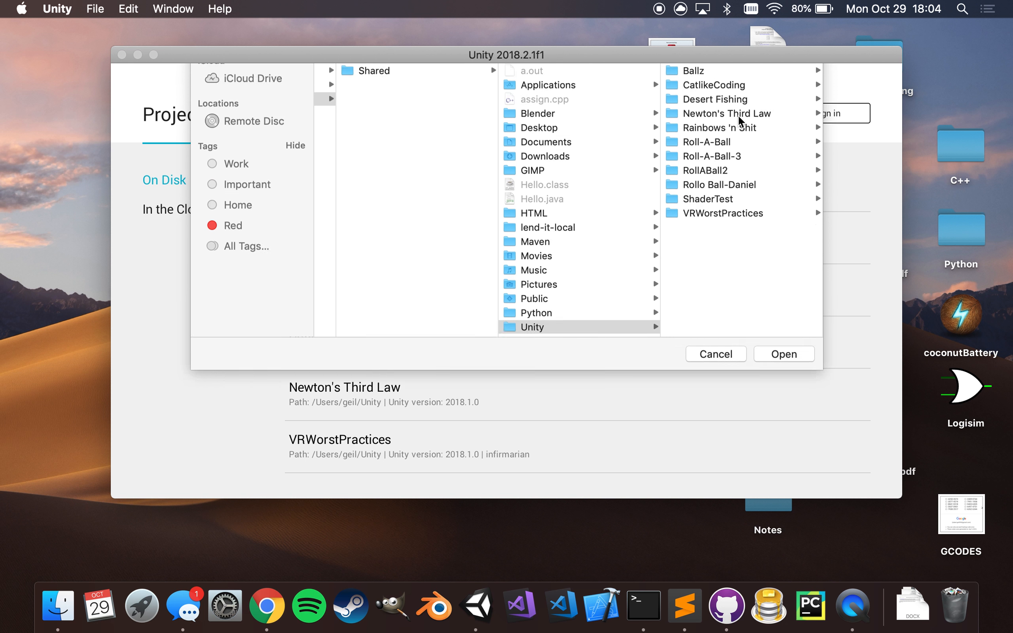
pyautogui.click(258, 180)
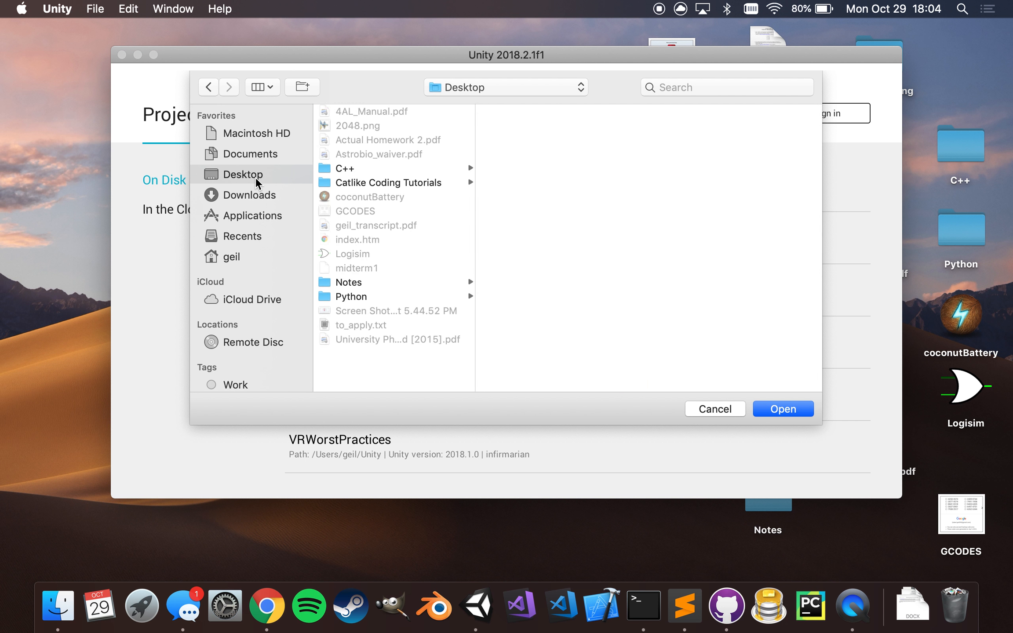
pyautogui.click(228, 257)
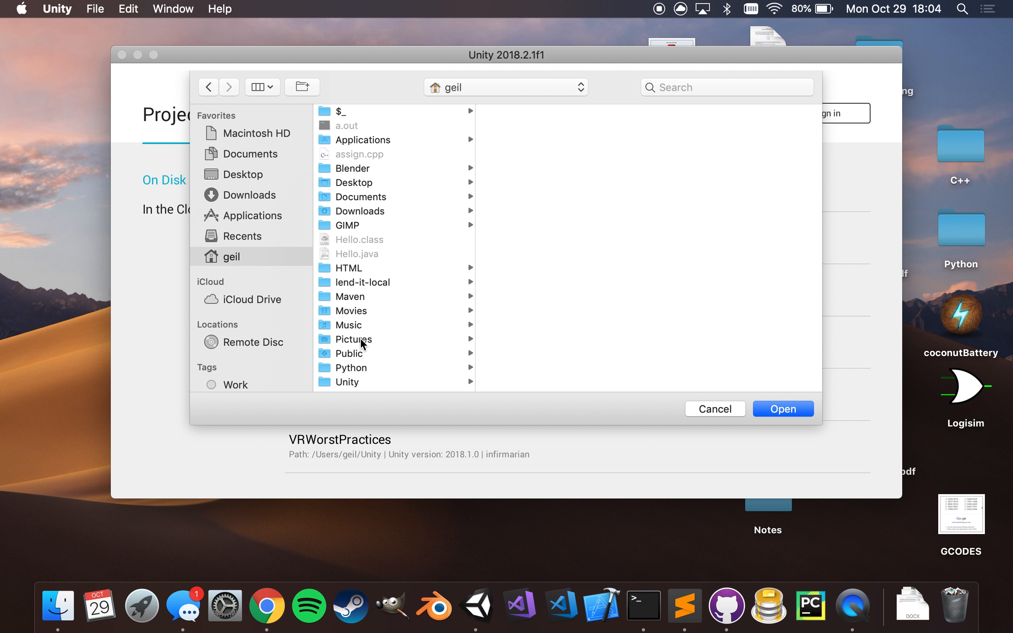
pyautogui.click(357, 382)
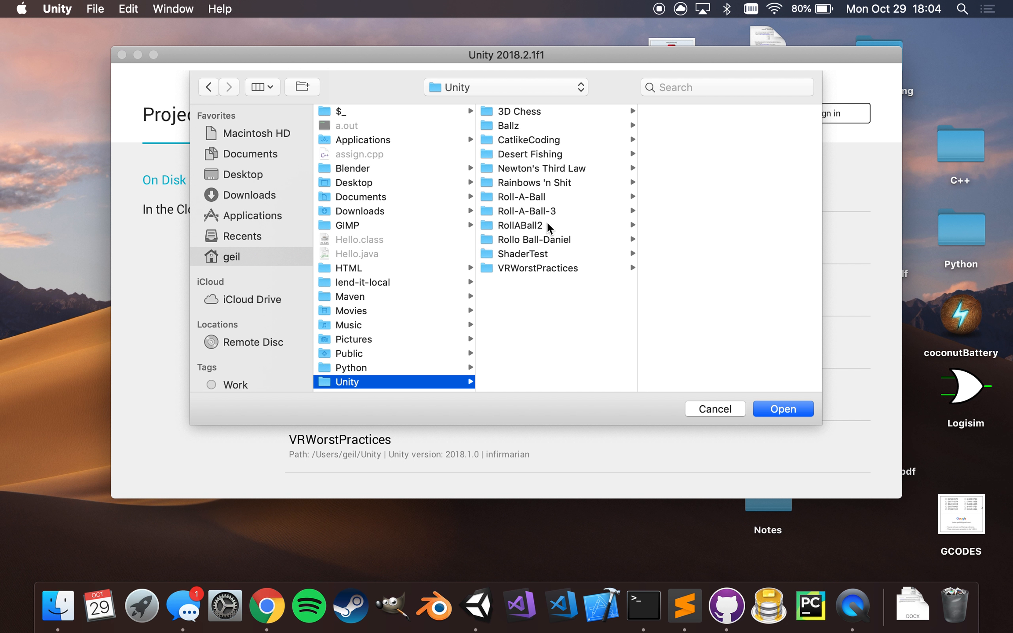
pyautogui.click(541, 226)
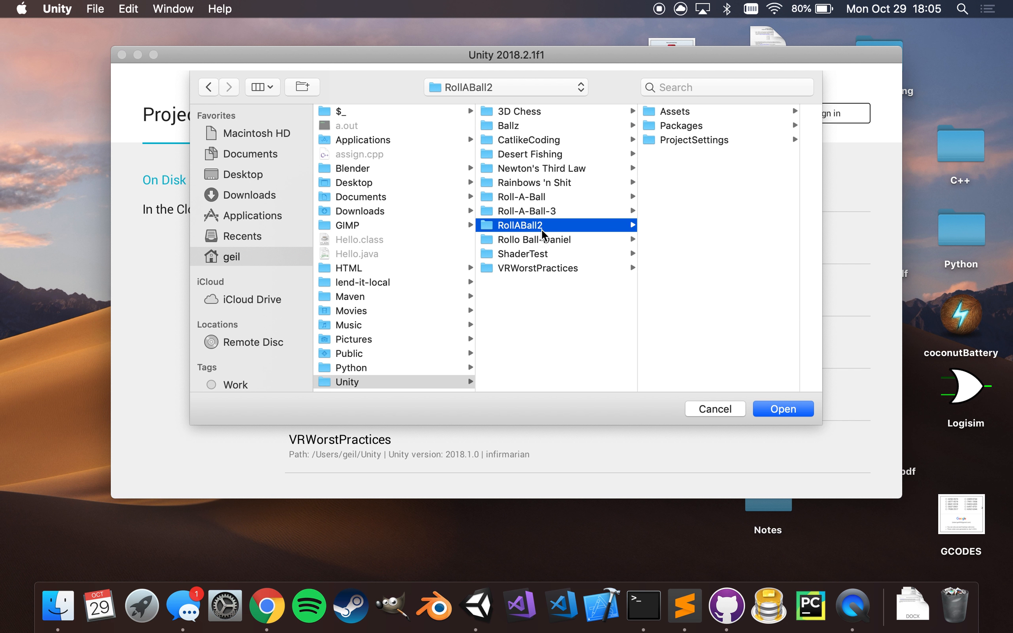
pyautogui.click(784, 409)
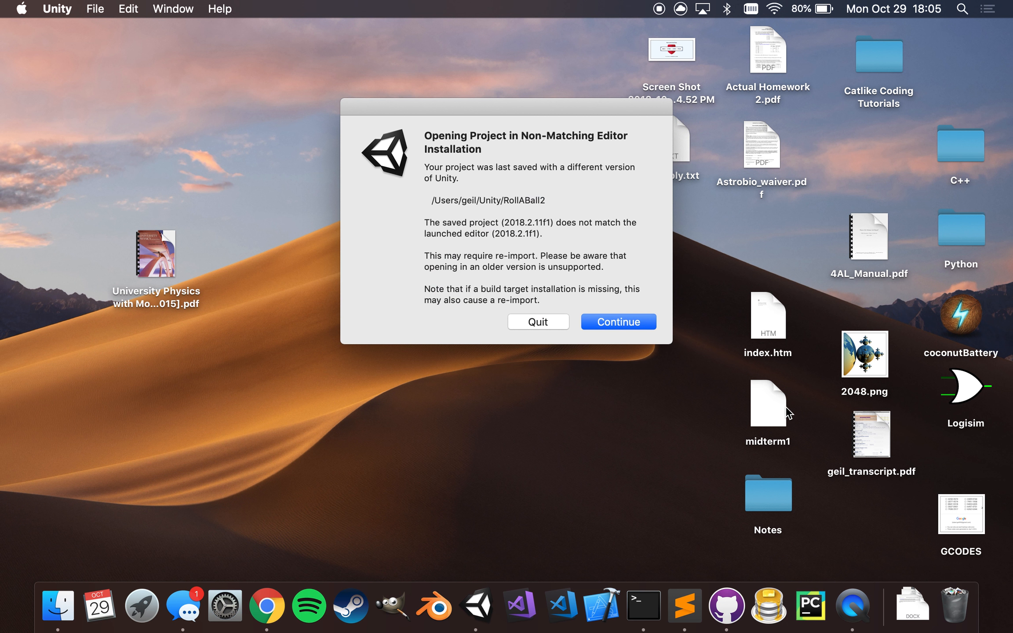
pyautogui.click(627, 322)
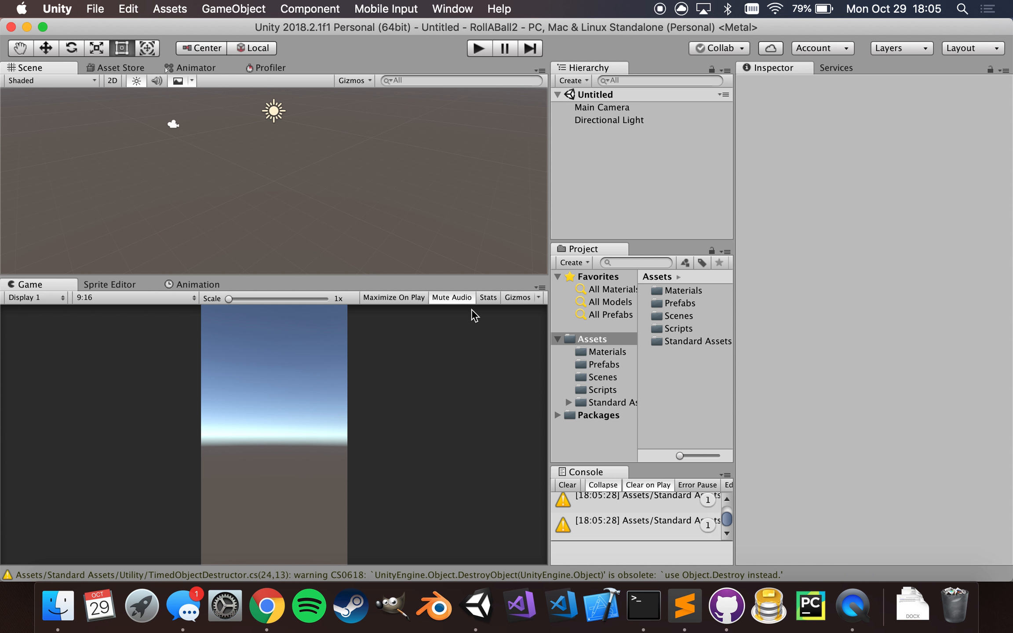
# - Make the editor full screen and set the Game view's aspect ratio to Free Aspect
pyautogui.click(43, 27)
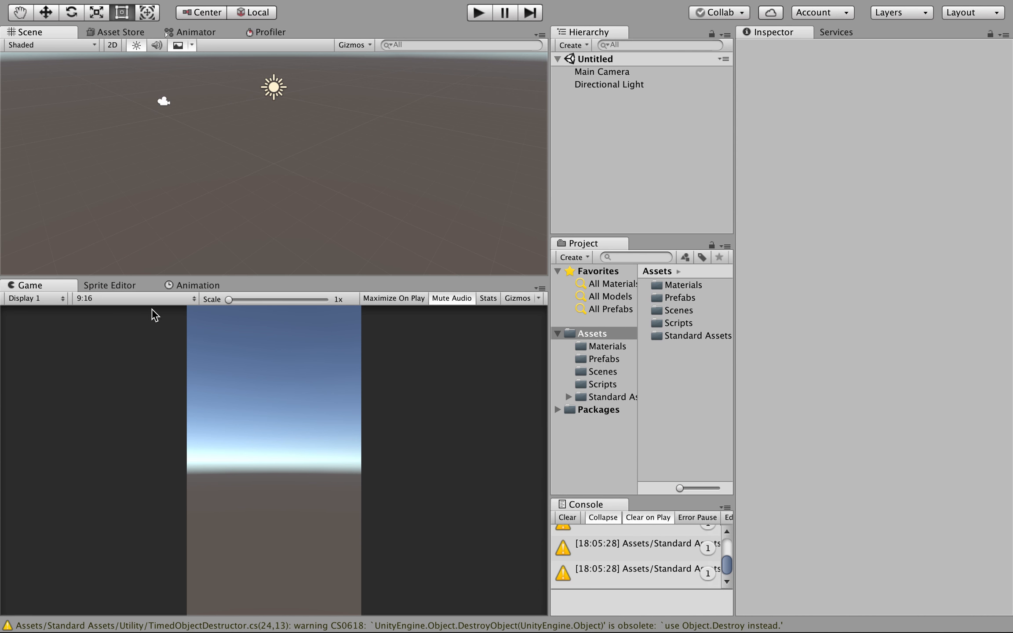
pyautogui.click(75, 302)
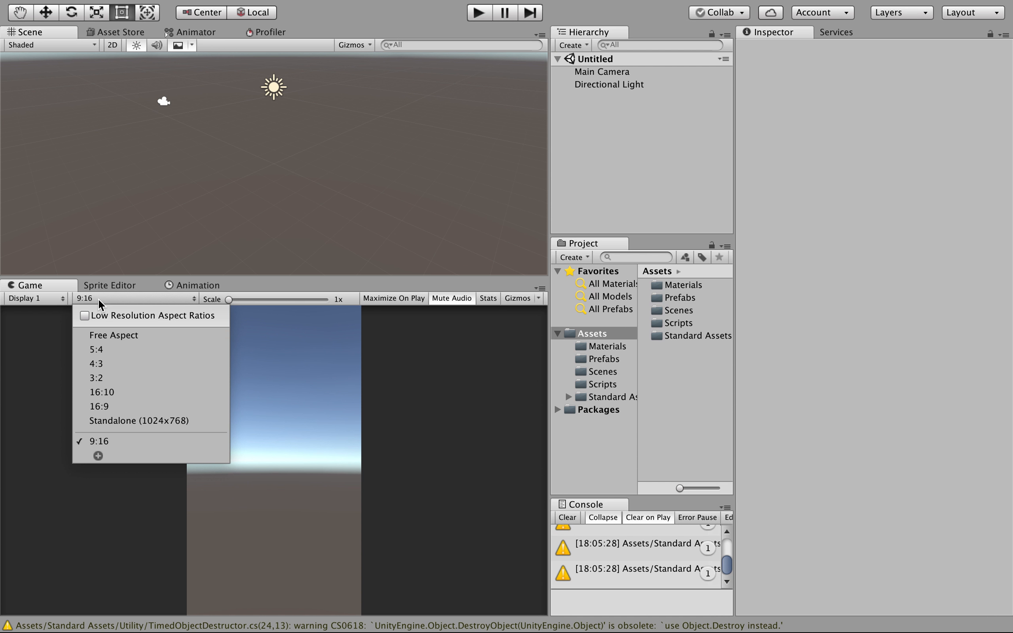
pyautogui.click(126, 341)
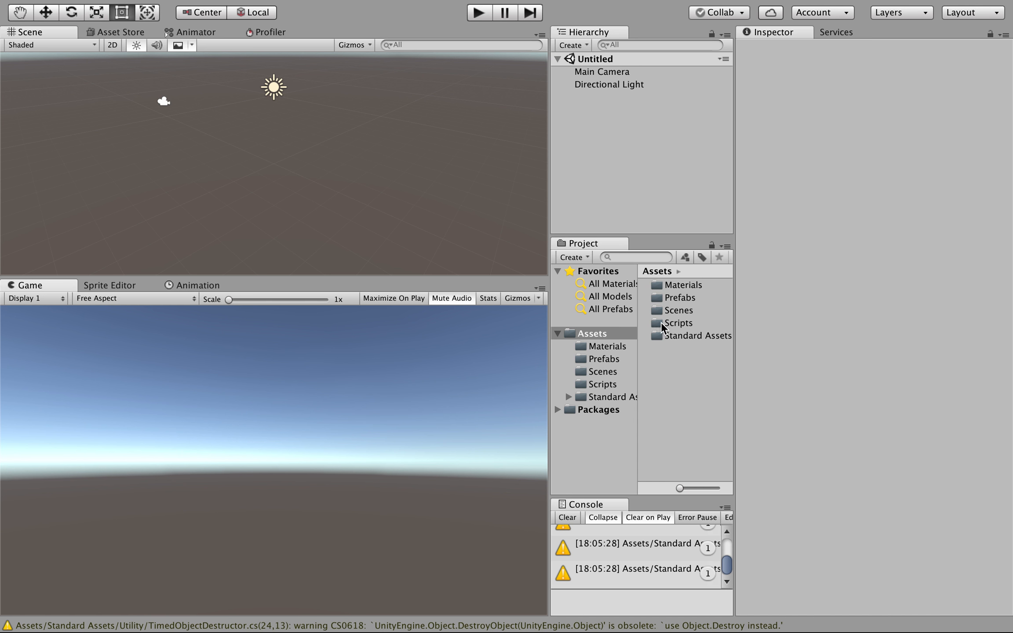
# - Open the Level 1 scene from the project's Scenes folder
pyautogui.click(680, 309)
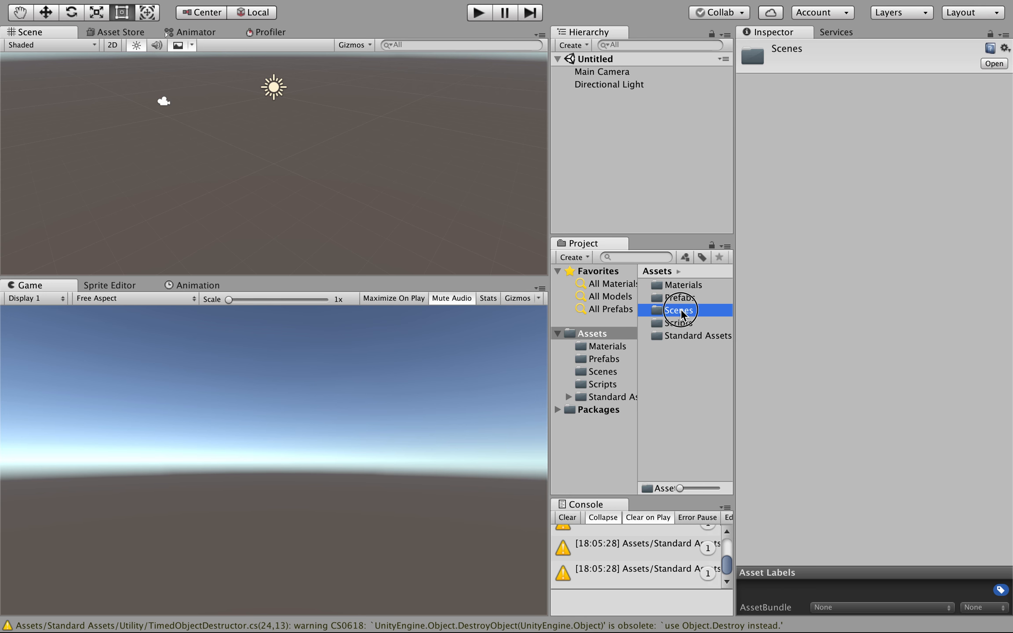
pyautogui.doubleClick(680, 309)
pyautogui.click(675, 286)
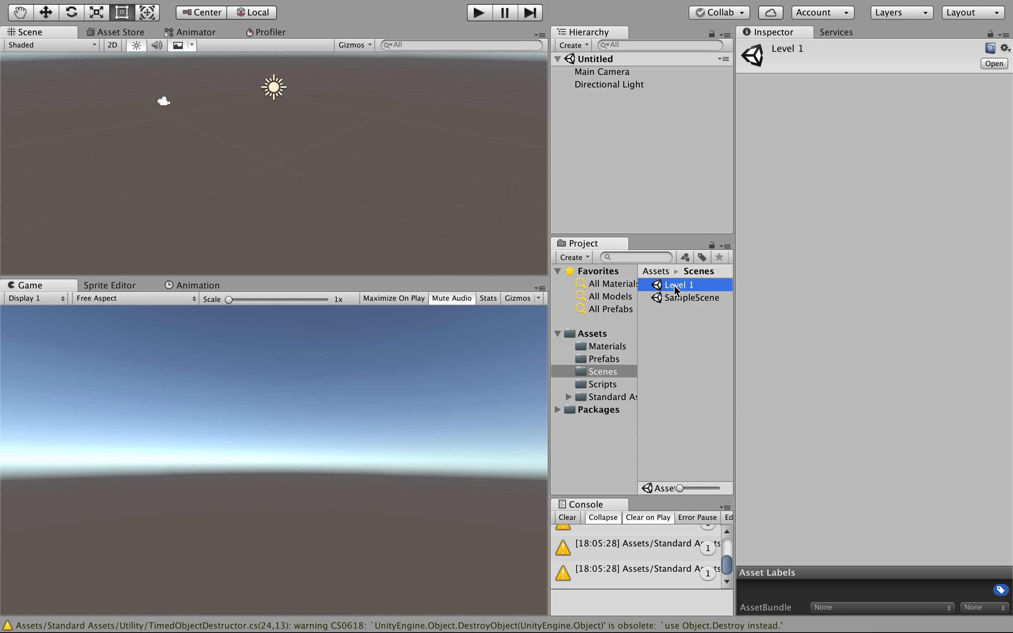
pyautogui.doubleClick(674, 286)
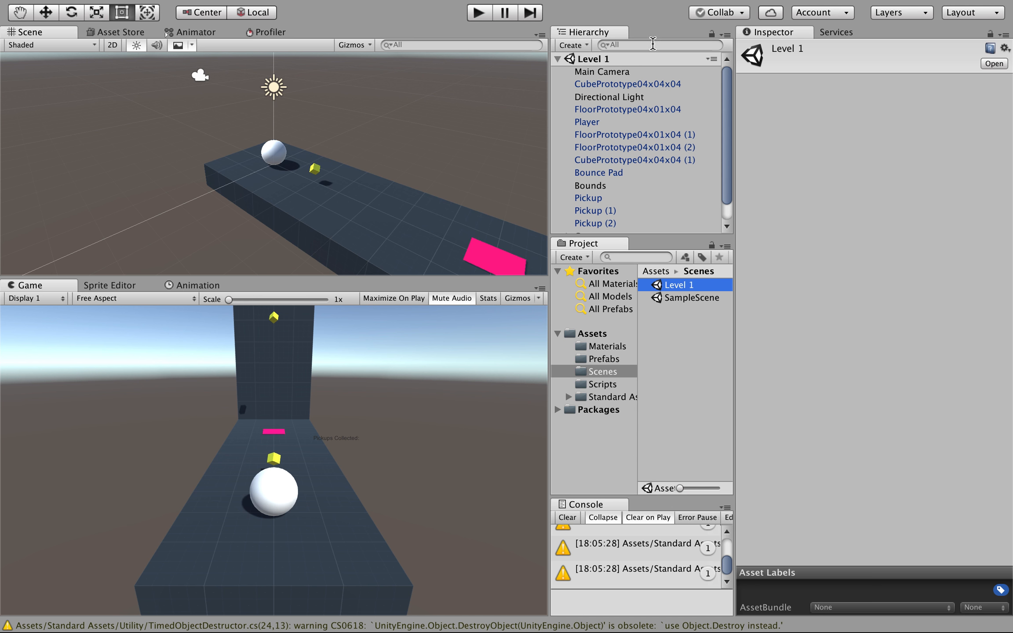
# - Narrow the Inspector and give the Hierarchy and Project views more width
pyautogui.click(773, 121)
pyautogui.moveTo(772, 119); pyautogui.dragTo(860, 120)
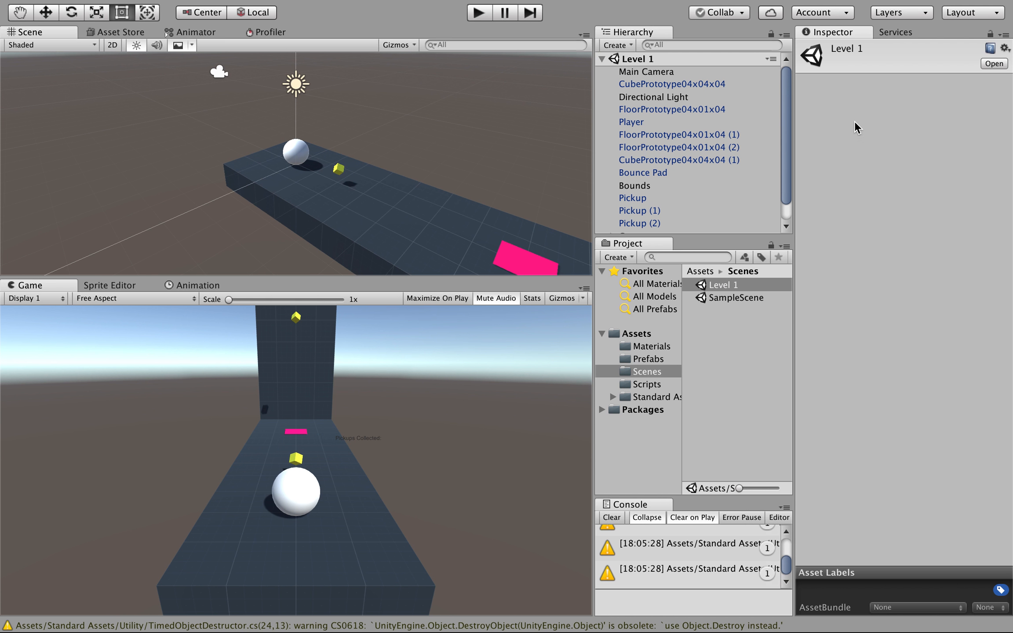
pyautogui.moveTo(592, 176); pyautogui.dragTo(550, 178)
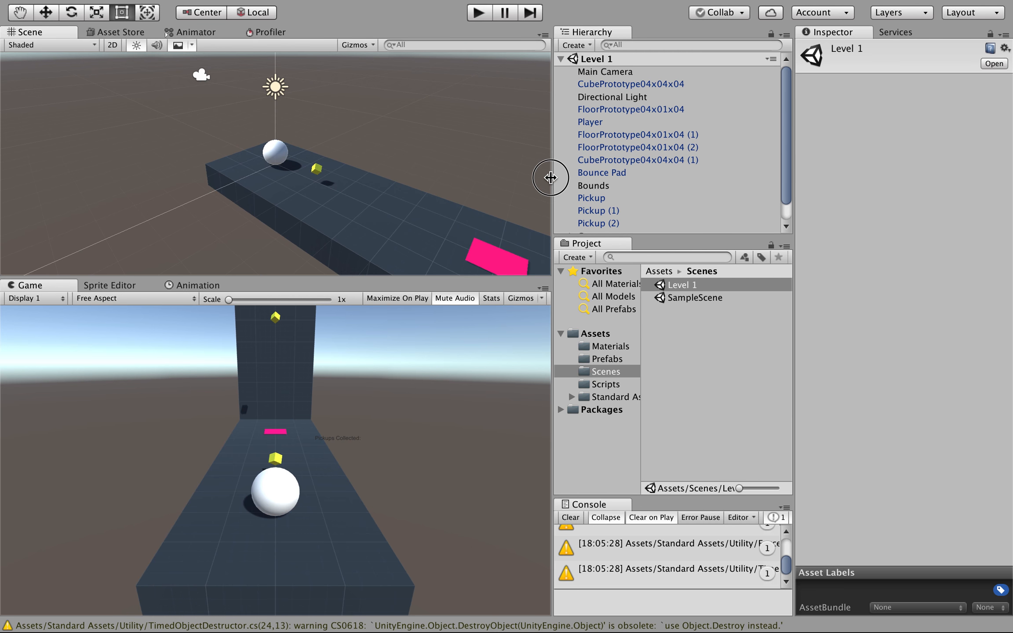
# - Play-test Level 1 by rolling the ball forward along the track, and stop the game
pyautogui.click(479, 13)
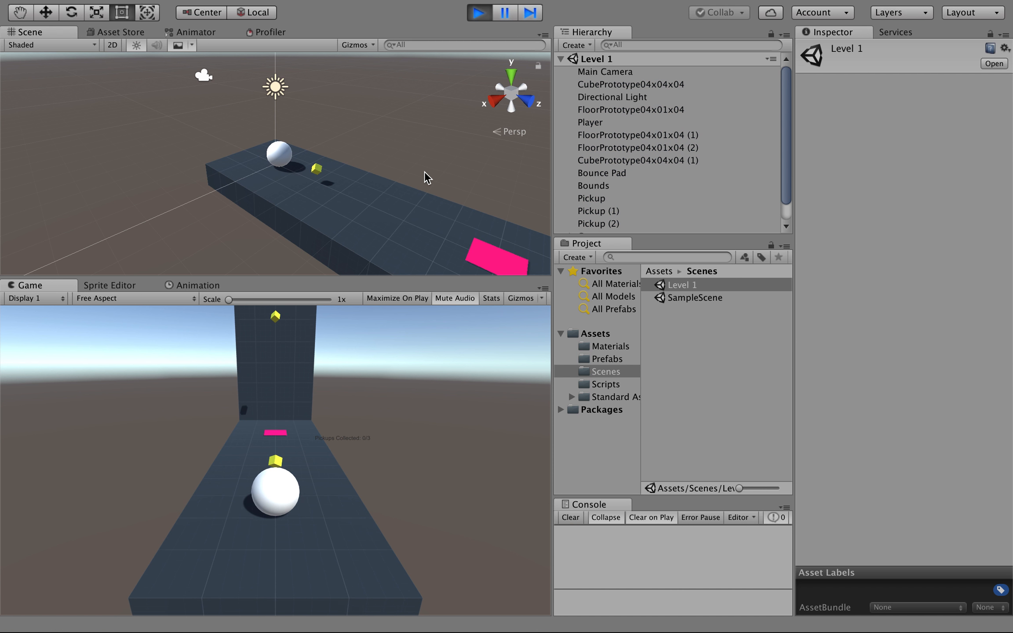
pyautogui.press('w')
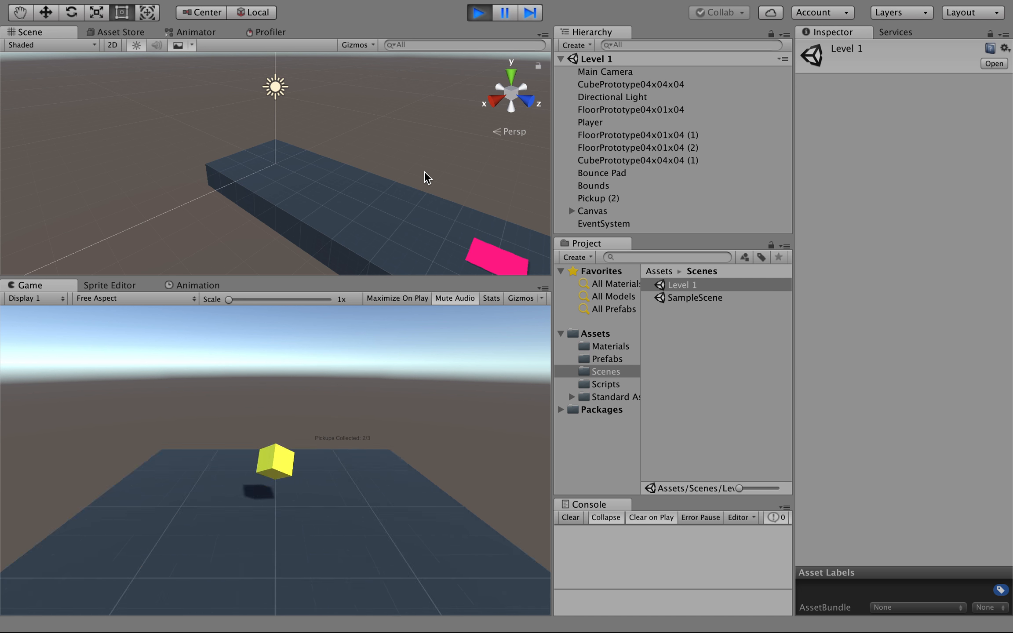
pyautogui.click(480, 14)
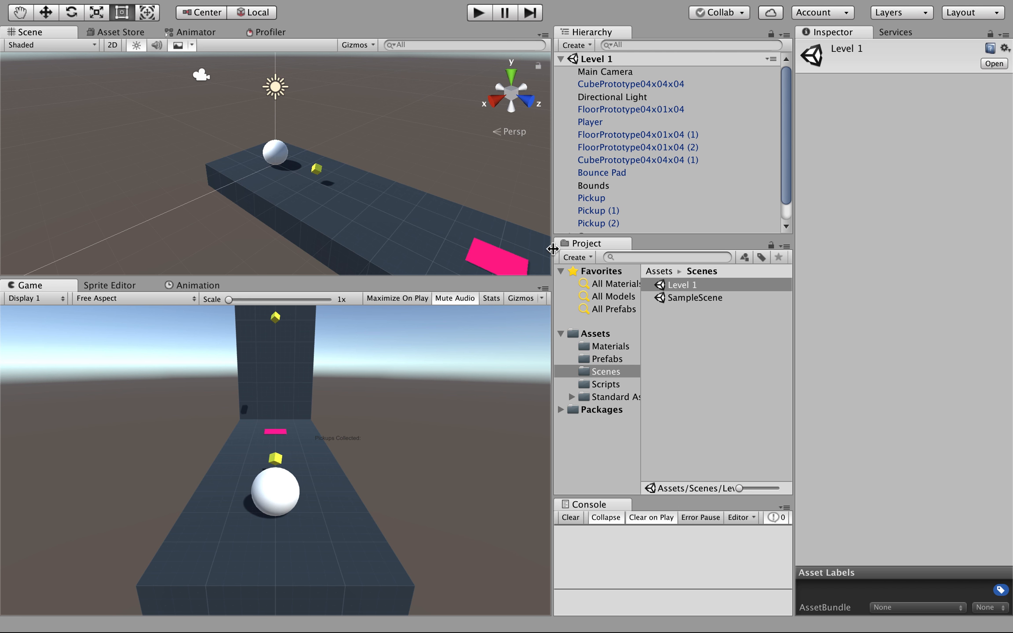
# - Create a new scene named Menu in the Scenes folder and open it
pyautogui.moveTo(553, 249); pyautogui.dragTo(536, 249)
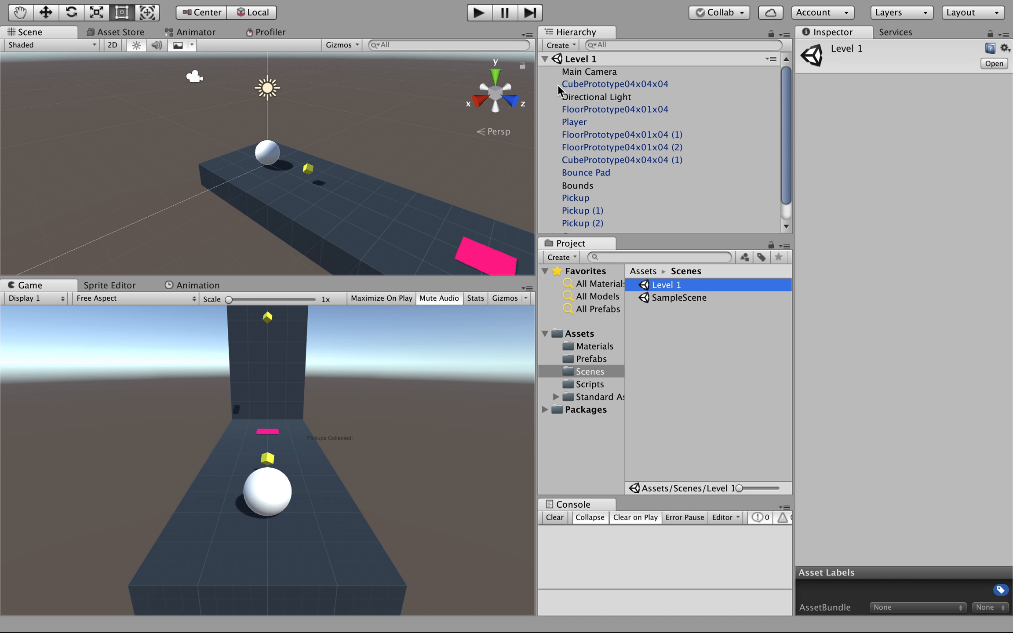
pyautogui.click(596, 373)
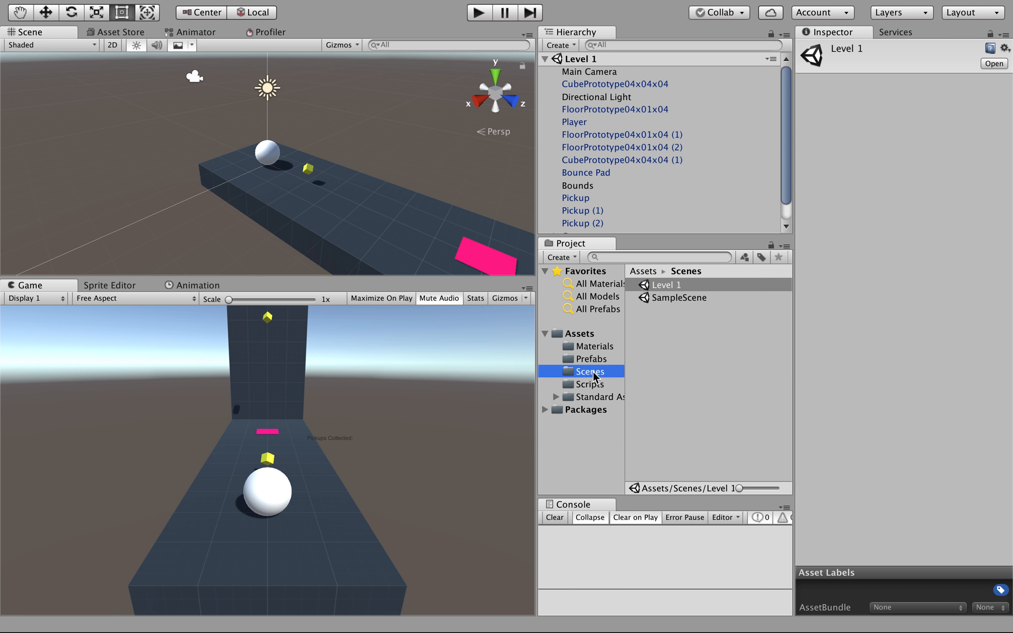
pyautogui.rightClick(659, 345)
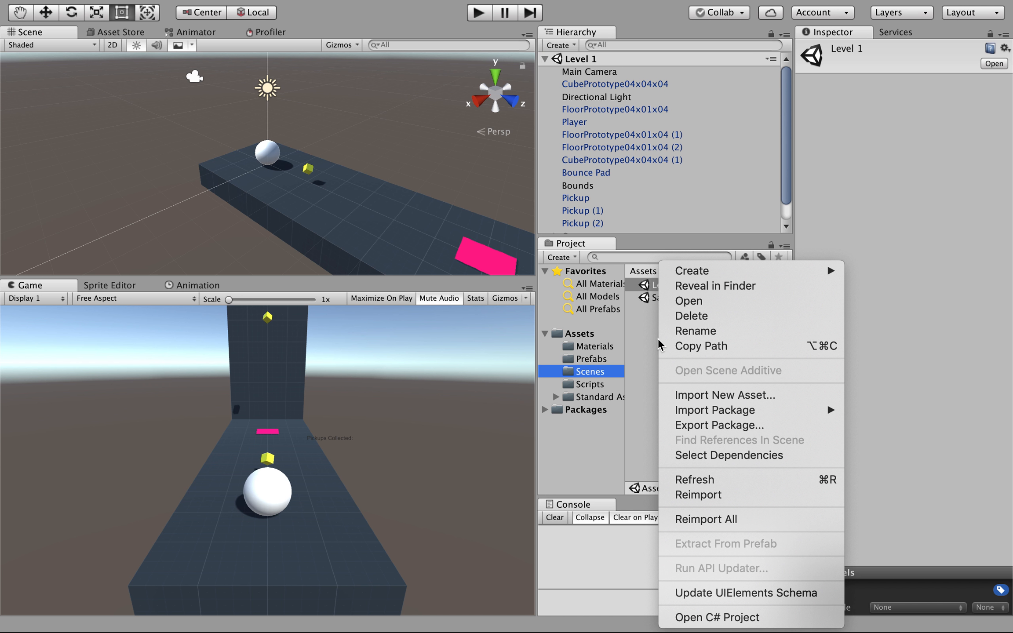
pyautogui.moveTo(695, 281)
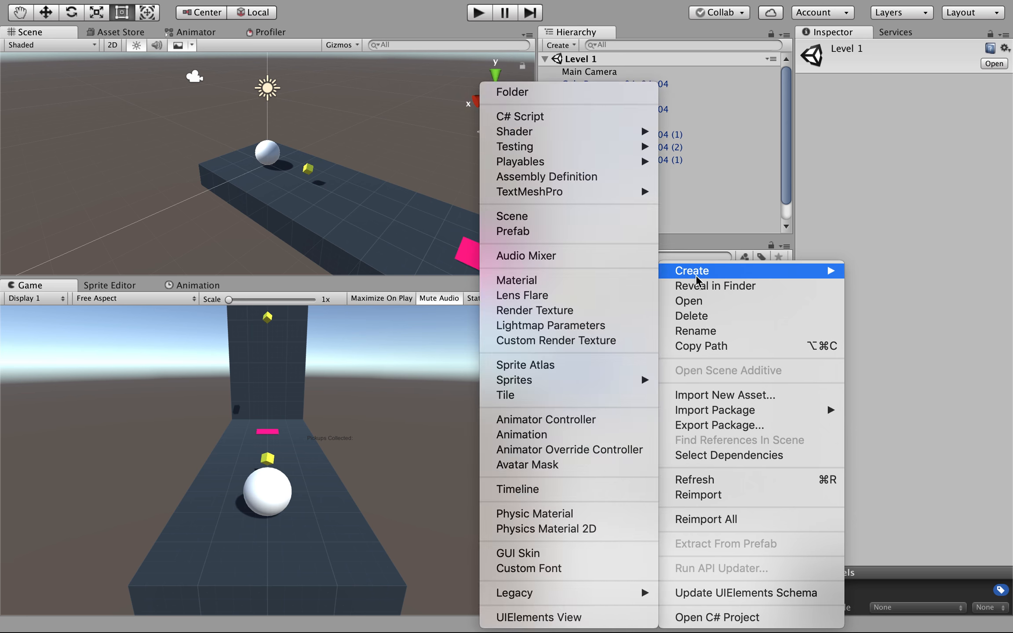
pyautogui.click(573, 225)
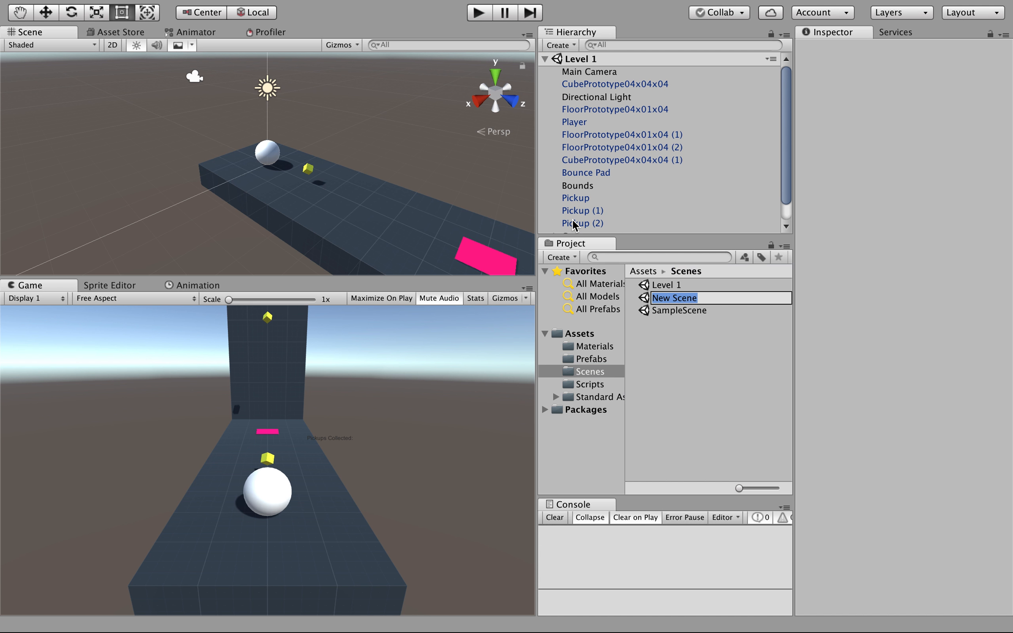
pyautogui.write('Menu')
pyautogui.press('Return')
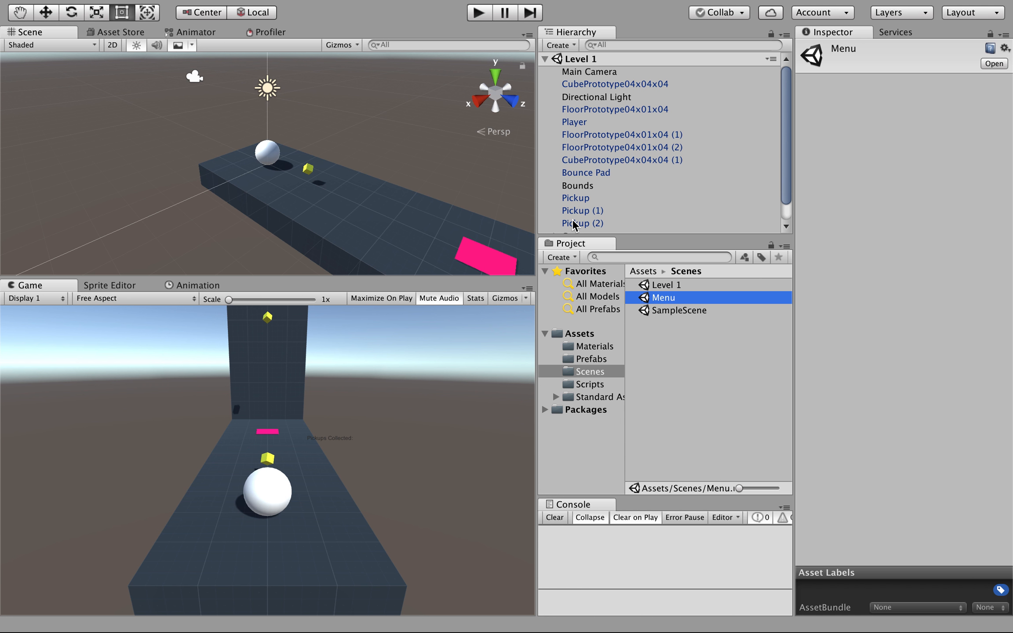
pyautogui.doubleClick(665, 298)
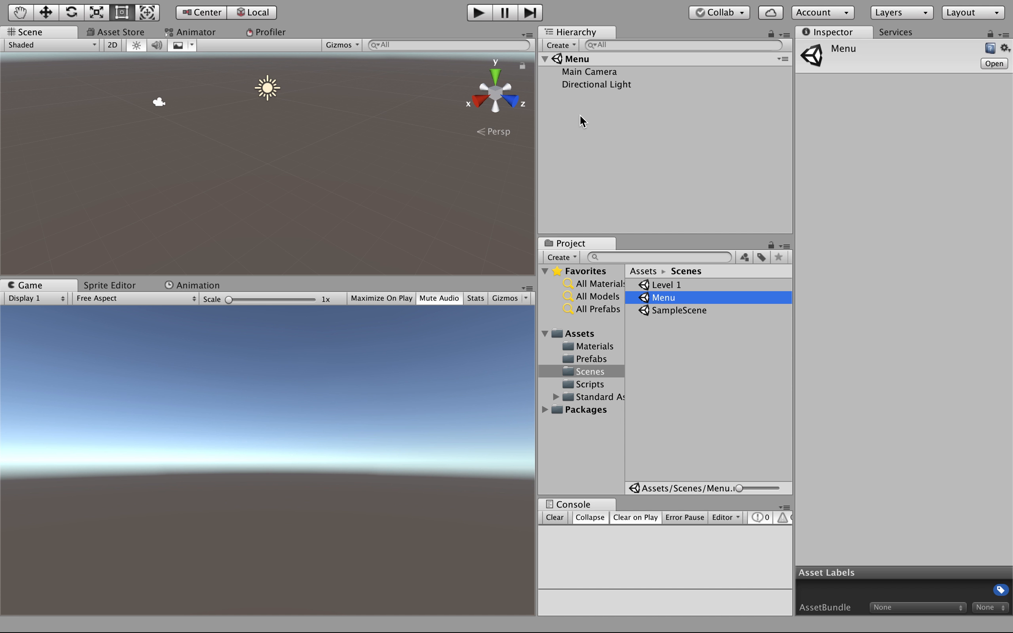
# - Add a UI button to the Menu scene and rename it Start
pyautogui.click(572, 45)
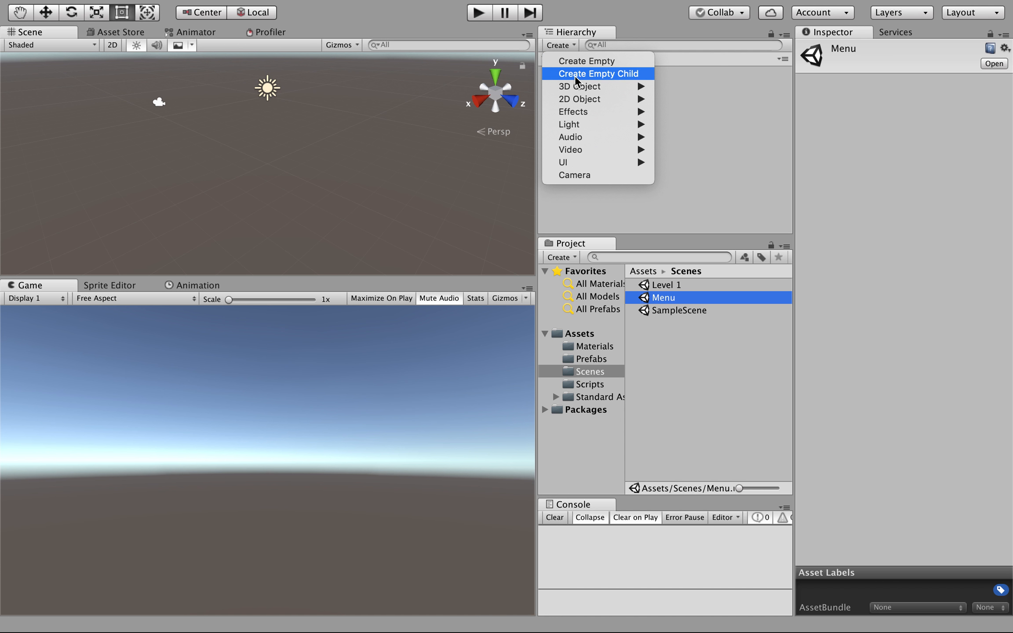
pyautogui.moveTo(583, 161)
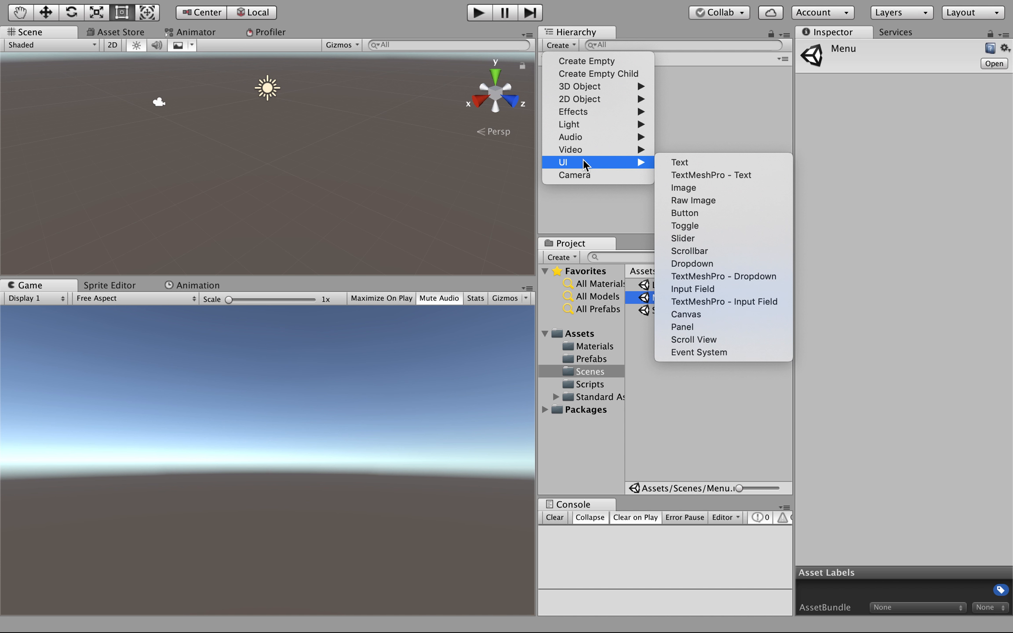
pyautogui.click(693, 214)
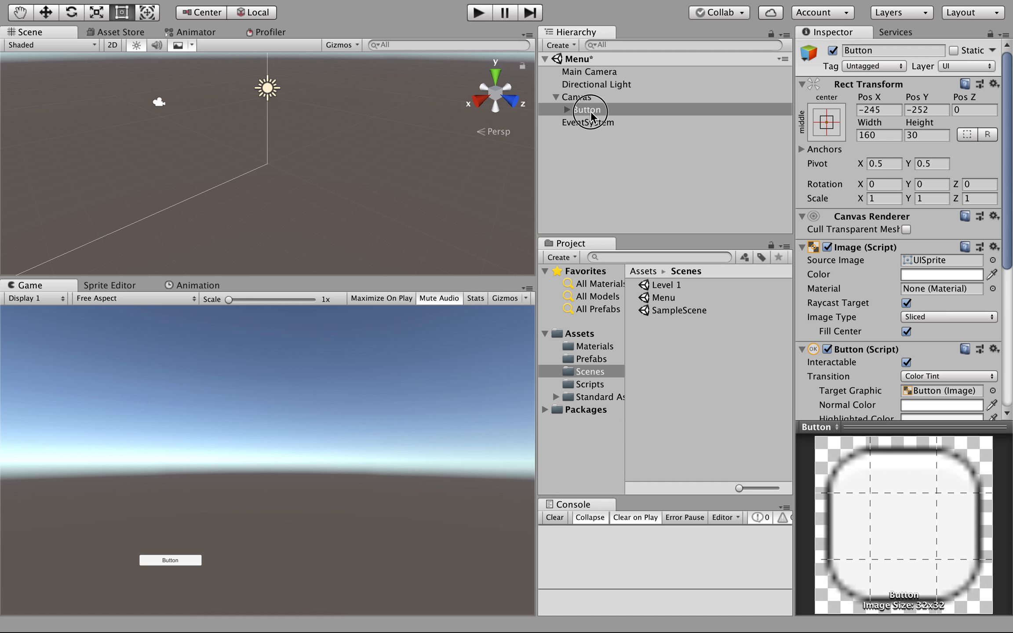
pyautogui.click(591, 113)
pyautogui.click(590, 113)
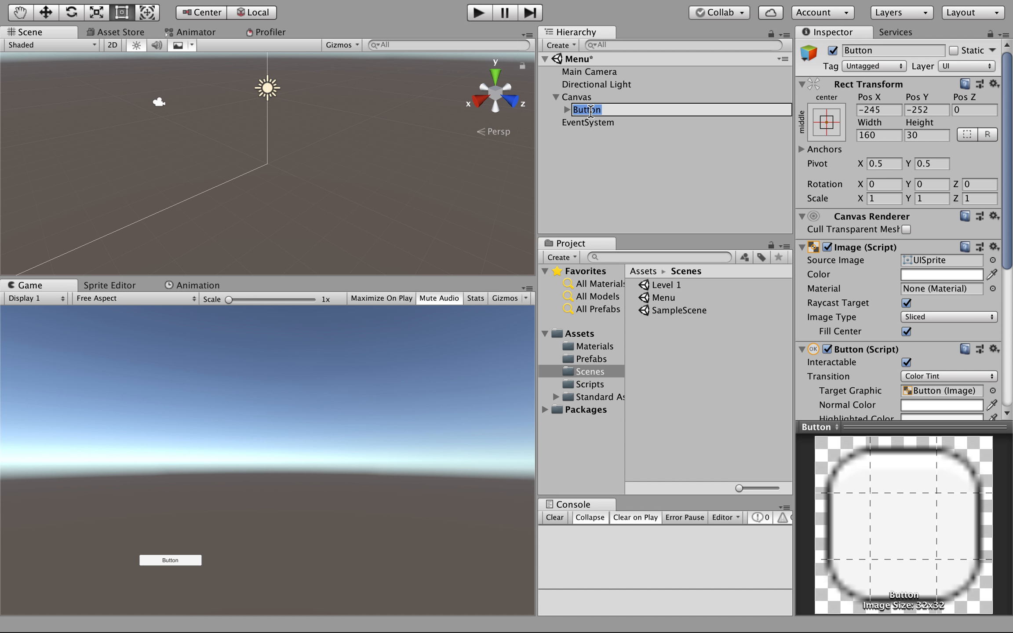
pyautogui.write('Start')
pyautogui.press('Return')
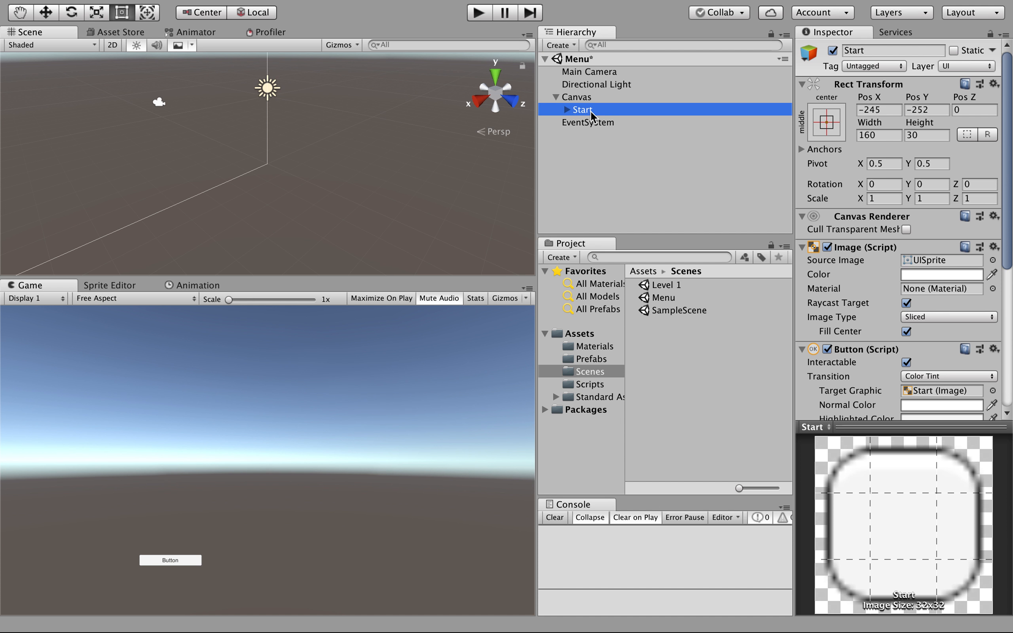
# - Set the label text of the Start button to "Start"
pyautogui.click(567, 110)
pyautogui.click(591, 123)
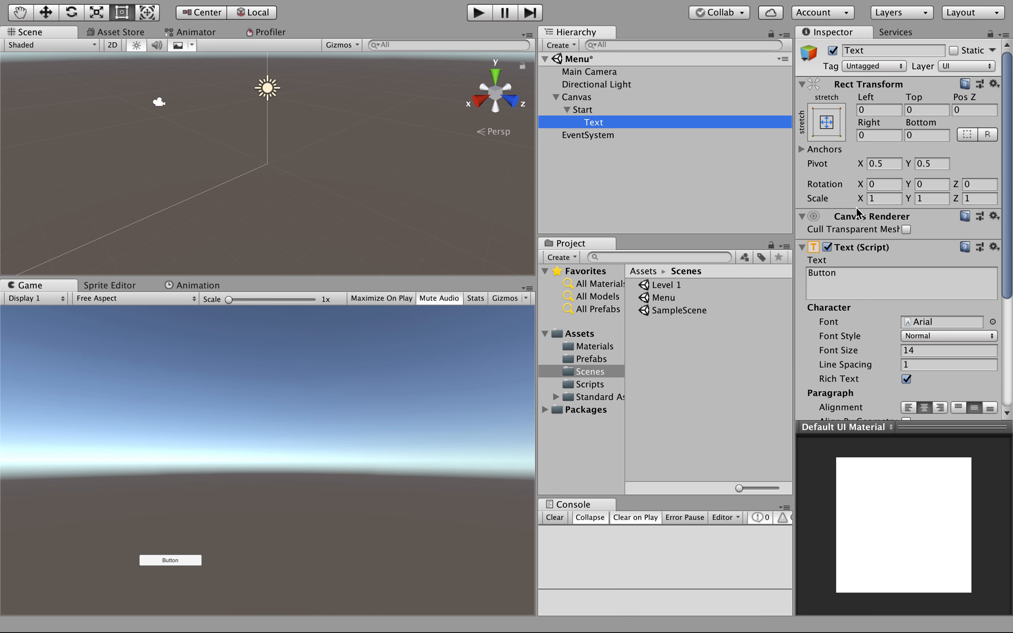
pyautogui.click(831, 271)
pyautogui.write('Start')
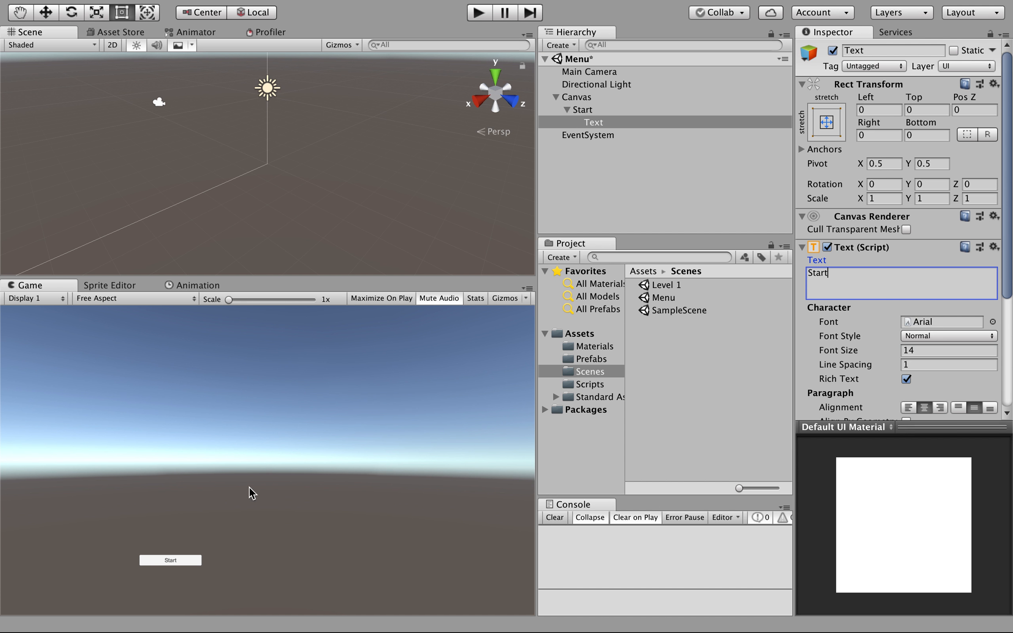
pyautogui.click(586, 97)
pyautogui.click(594, 109)
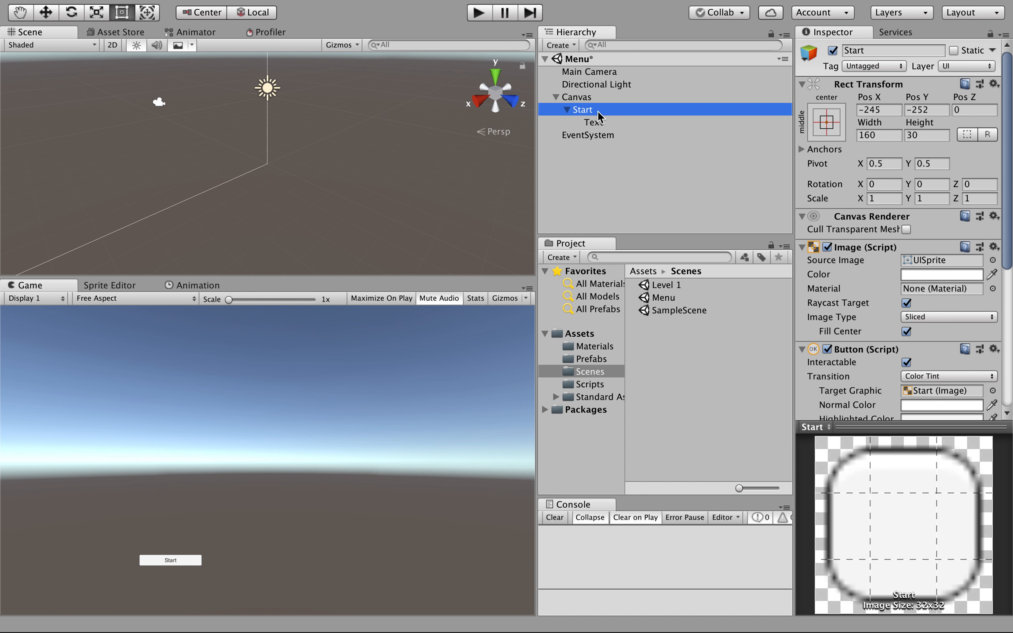
pyautogui.click(565, 45)
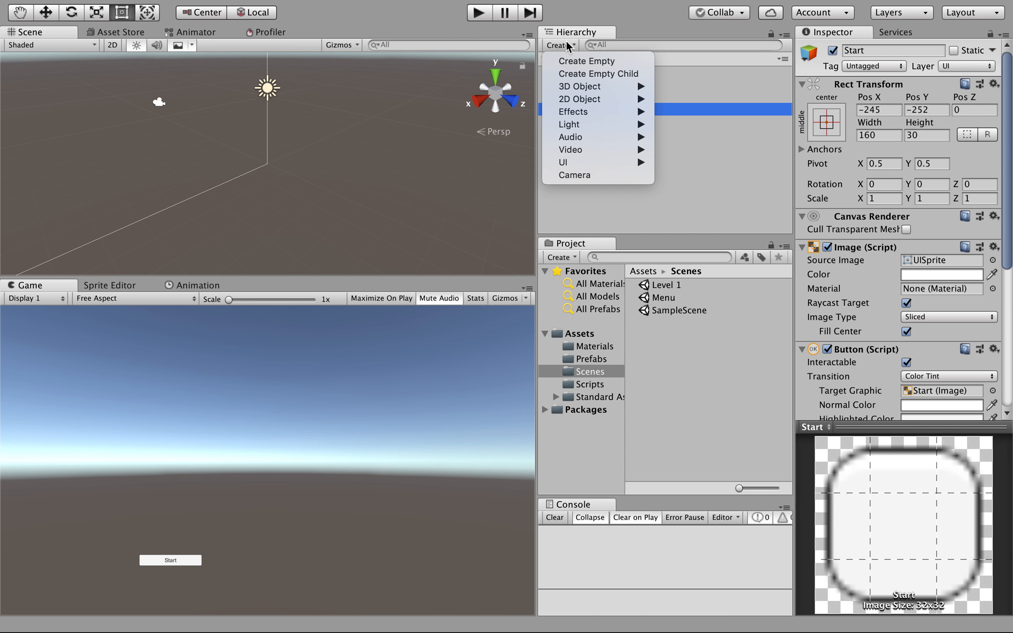
pyautogui.moveTo(583, 162)
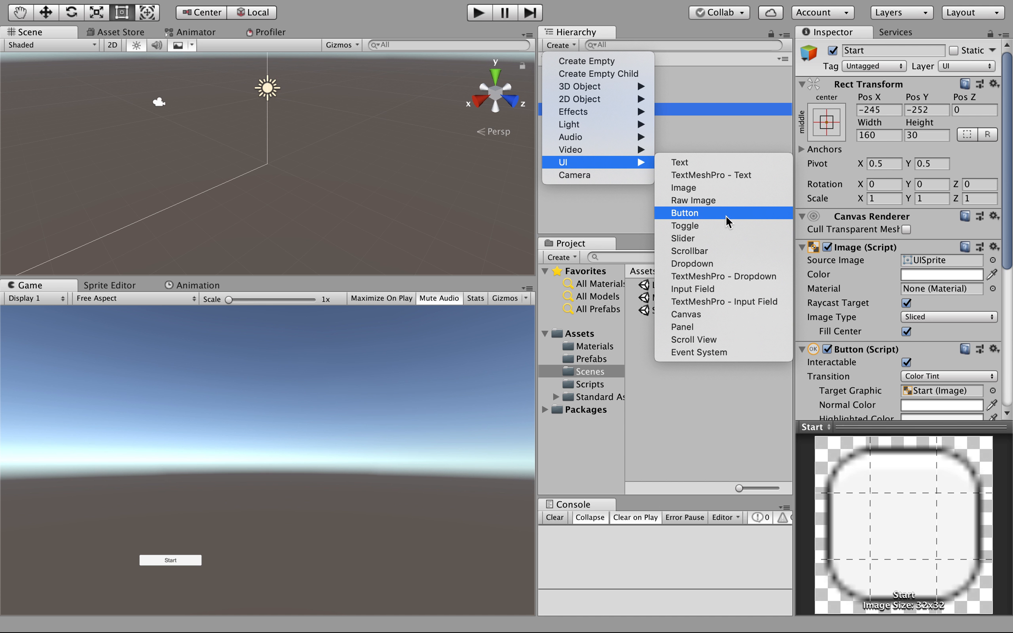
pyautogui.click(582, 218)
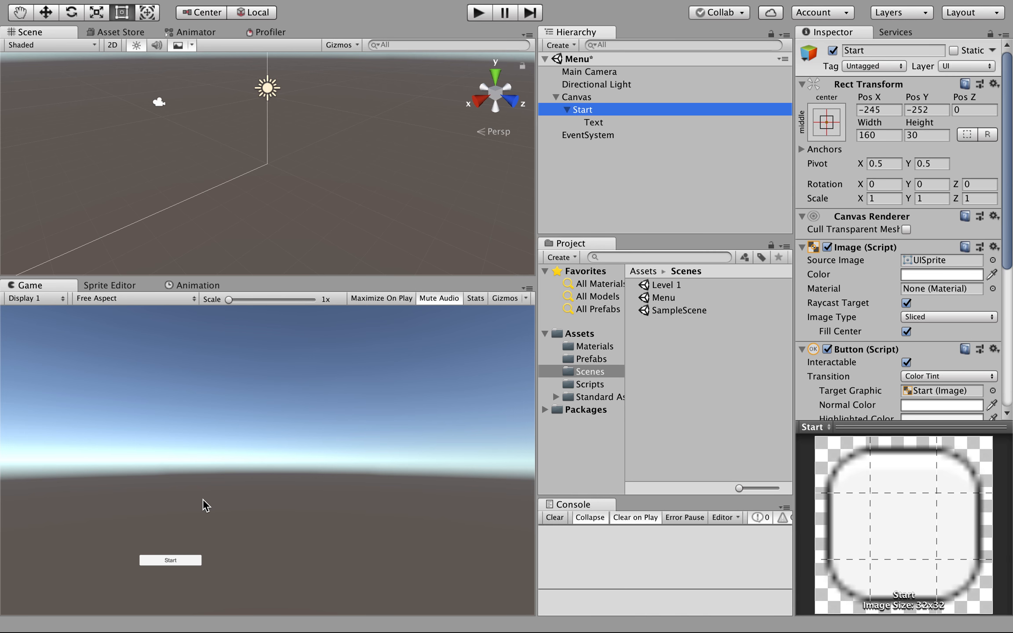
pyautogui.hotkey('shift', 'space')
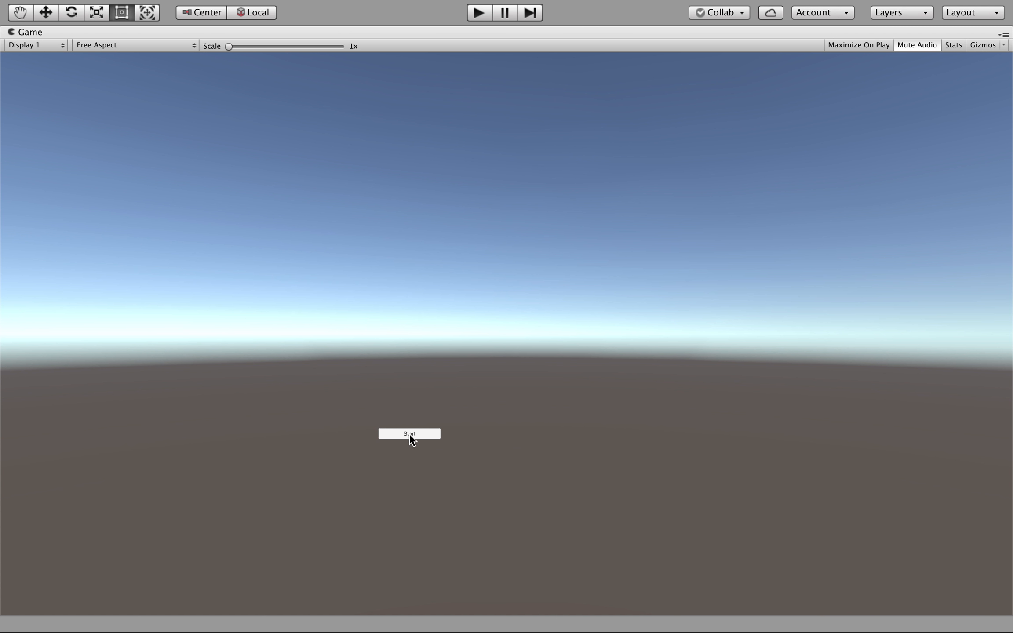
pyautogui.hotkey('shift', 'space')
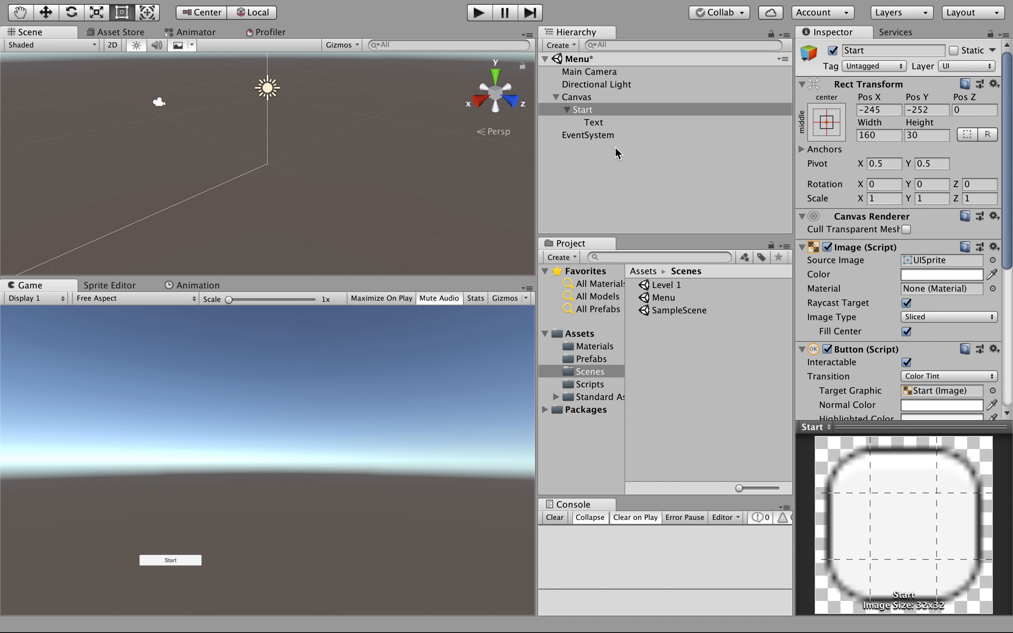
# - Set the Start button's scale to 2 on both the X and Y axes
pyautogui.click(605, 122)
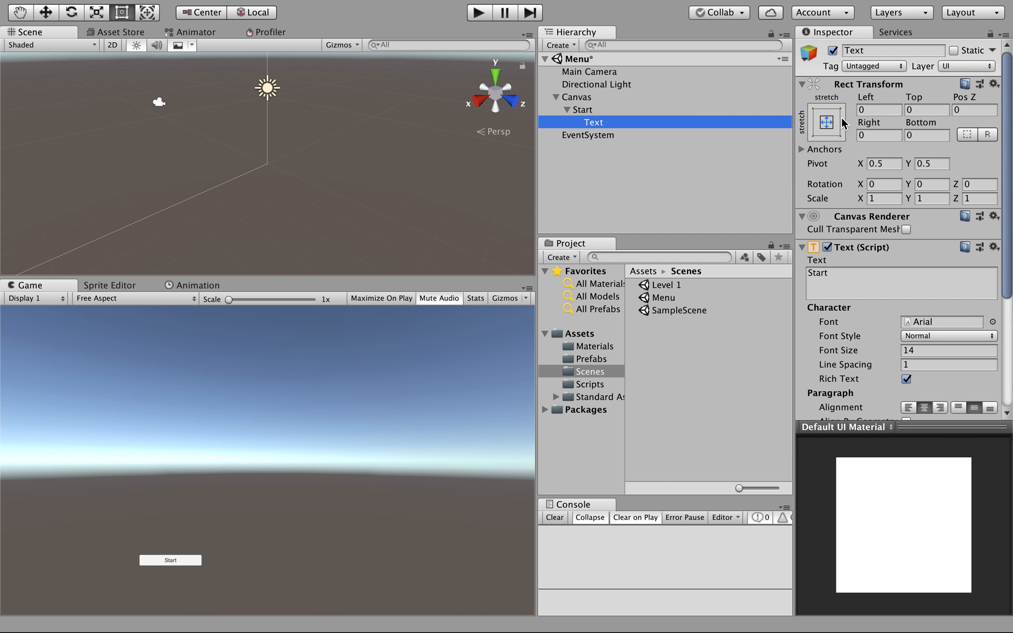
pyautogui.click(609, 109)
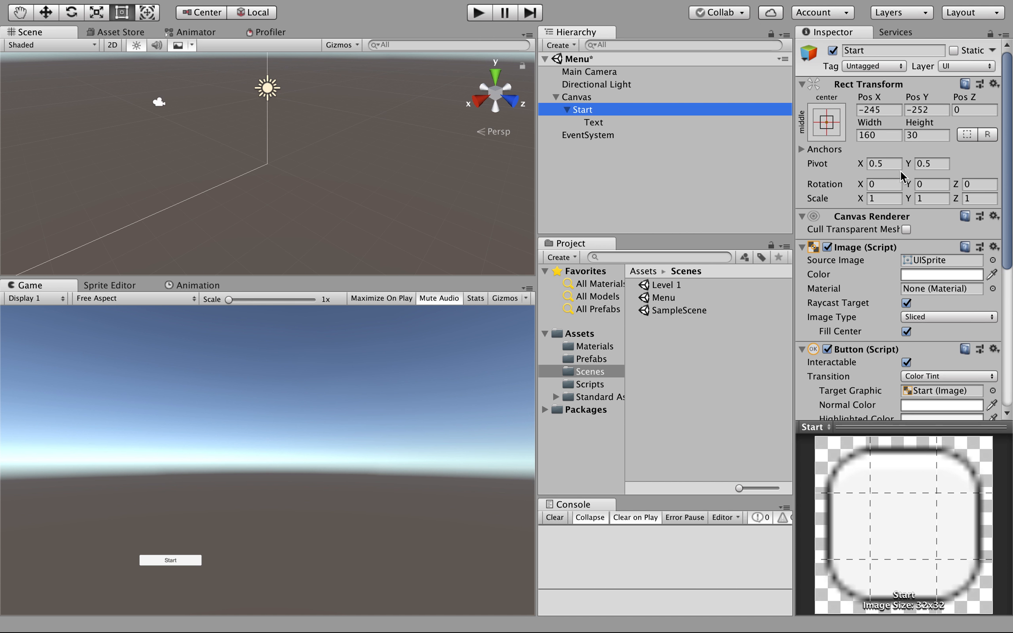
pyautogui.click(896, 199)
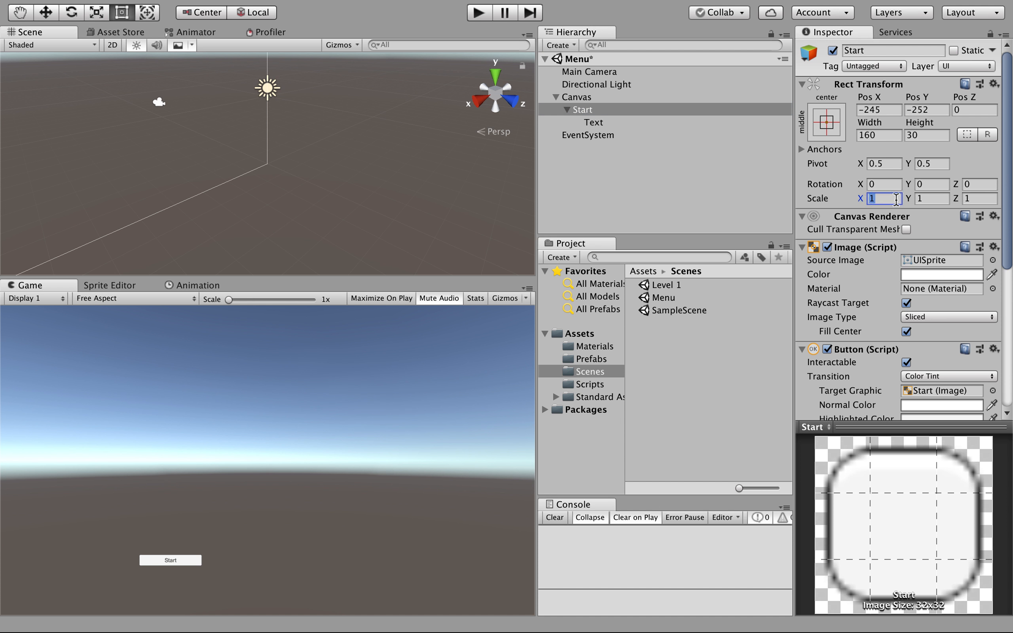
pyautogui.write('2')
pyautogui.click(935, 199)
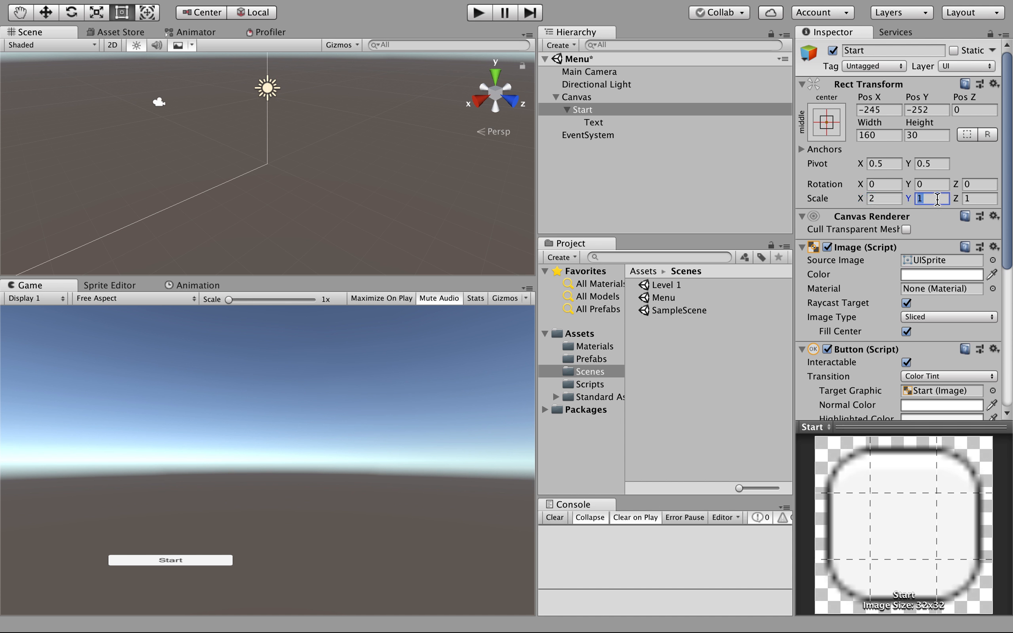
pyautogui.write('2')
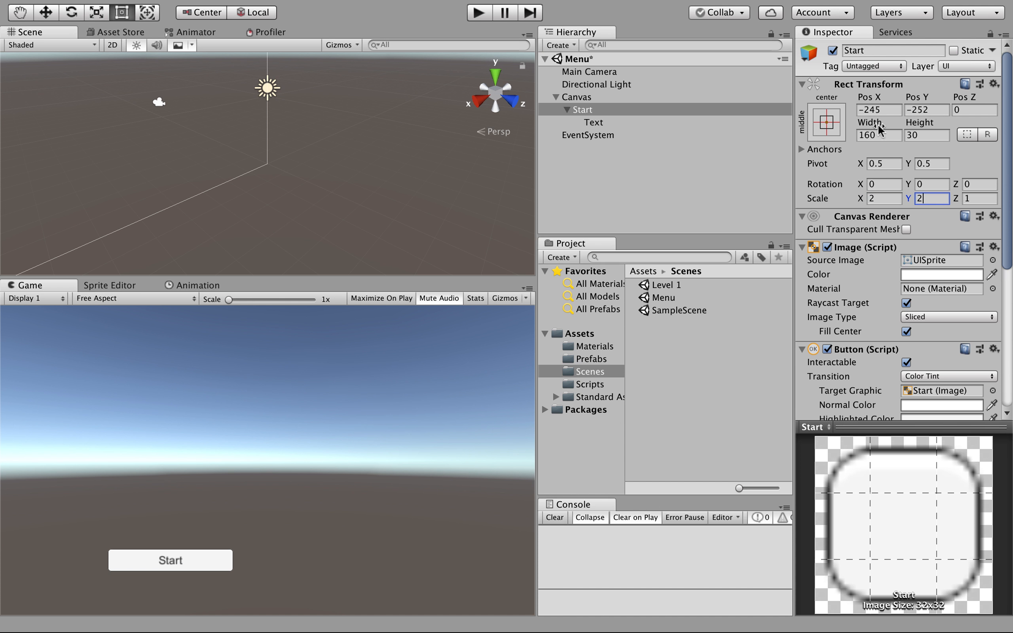
# - Frame the Start button from the back view and move it near the canvas centre, to about X -21, Y -90
pyautogui.click(579, 113)
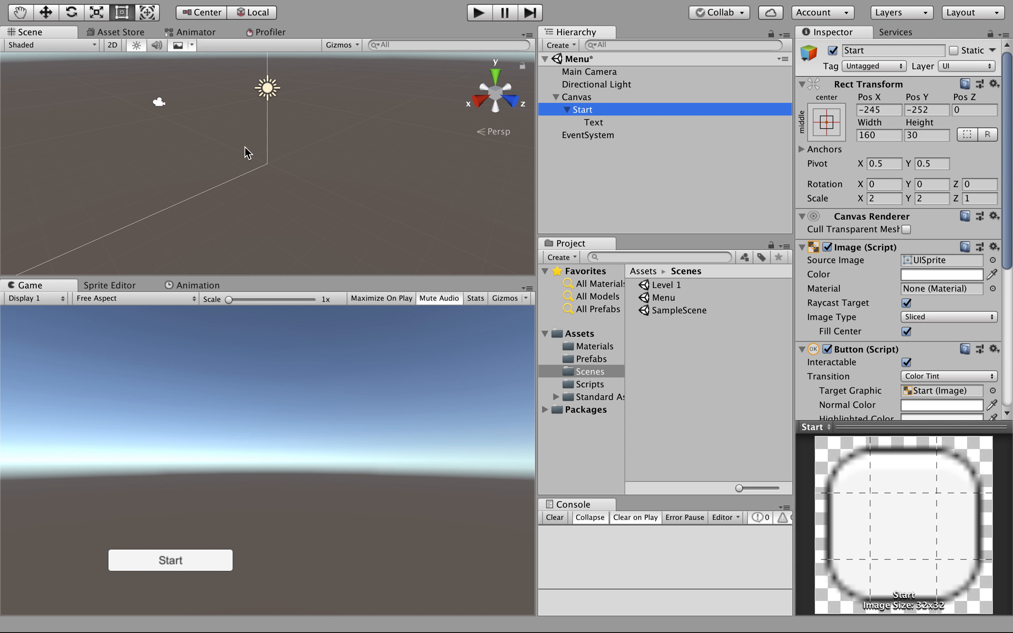
pyautogui.click(589, 115)
pyautogui.click(294, 134)
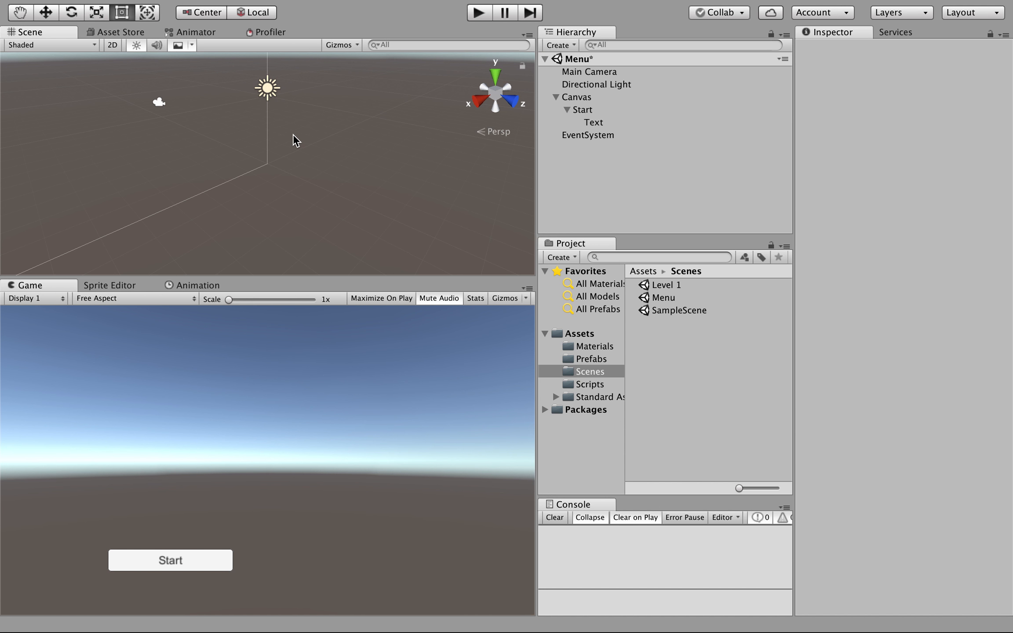
pyautogui.click(566, 110)
pyautogui.click(572, 111)
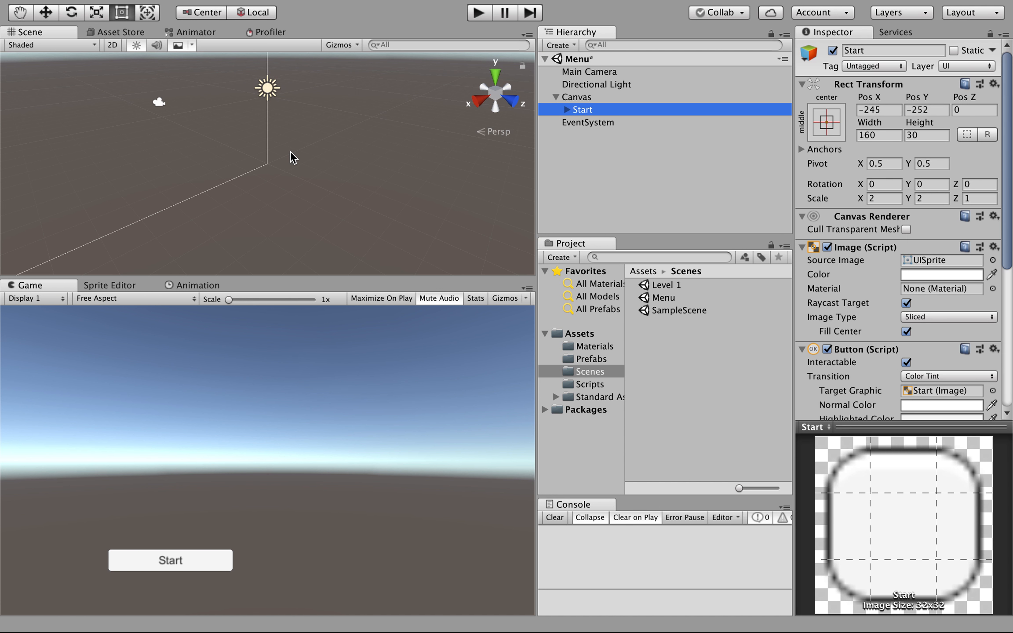
pyautogui.press('f')
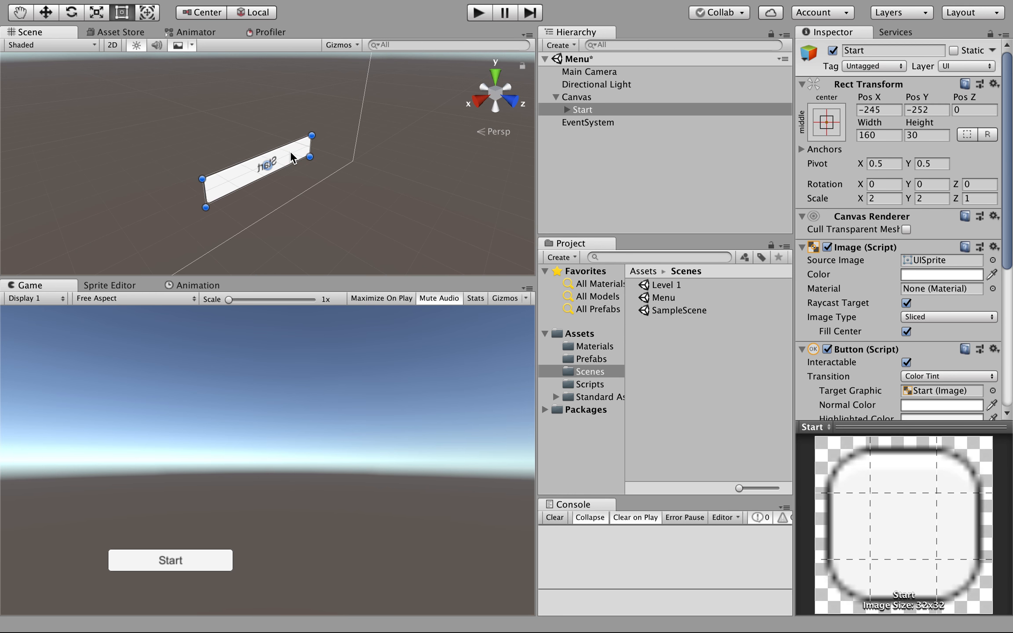
pyautogui.click(475, 94)
pyautogui.click(474, 93)
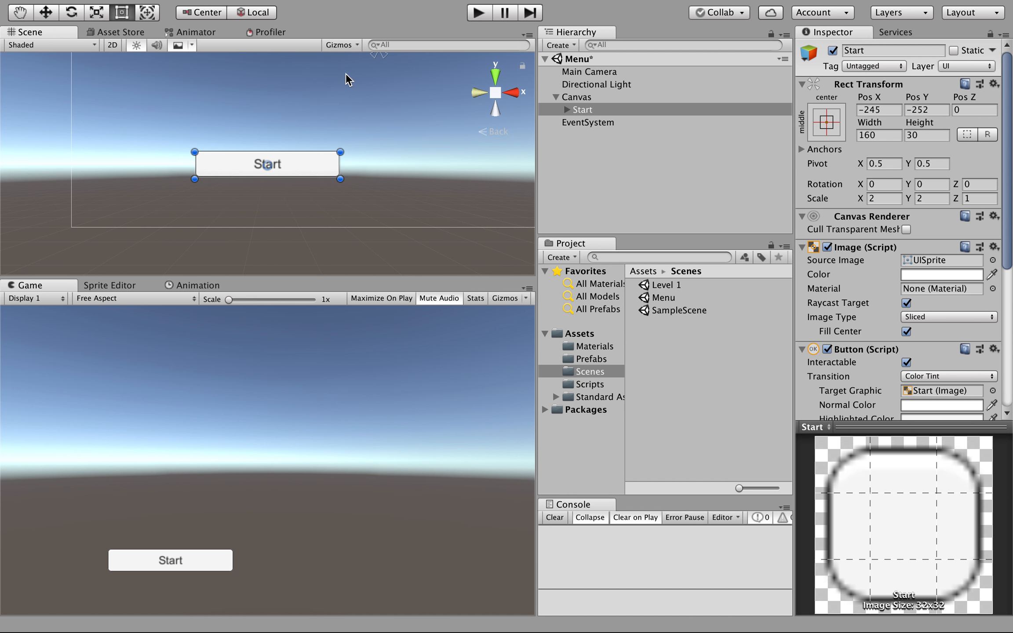
pyautogui.click(46, 13)
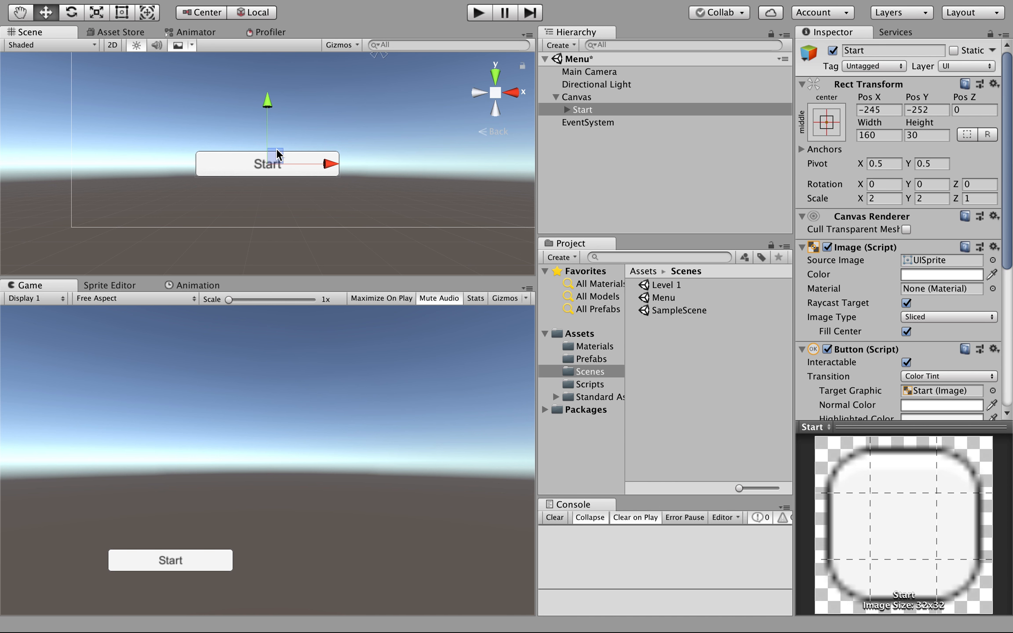
pyautogui.moveTo(272, 149); pyautogui.dragTo(375, 105)
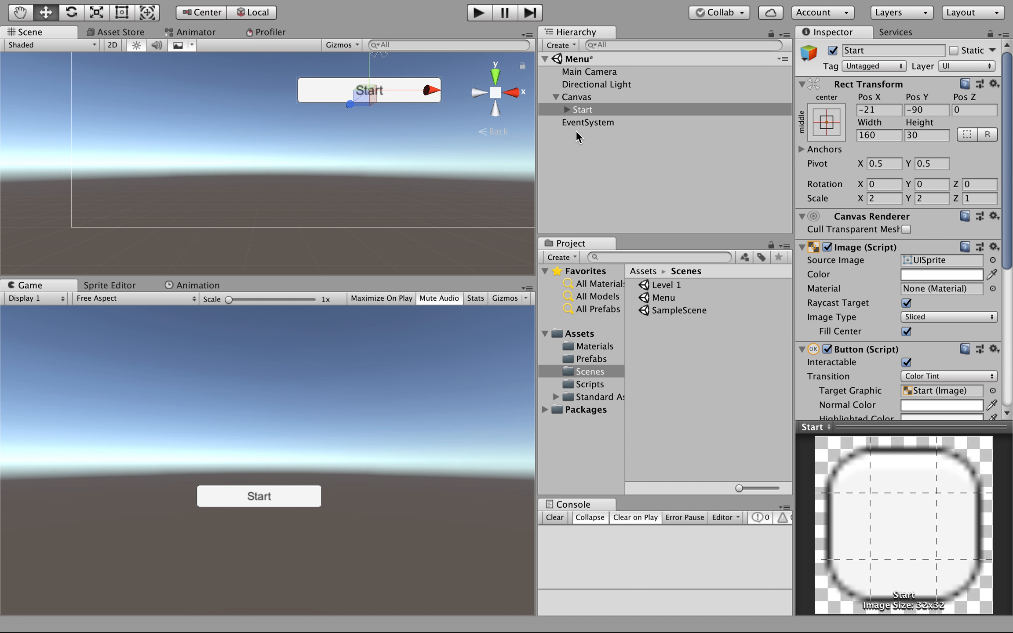
# - Create an empty game object named SceneManager at the root of the Menu scene and reset its transform
pyautogui.click(586, 153)
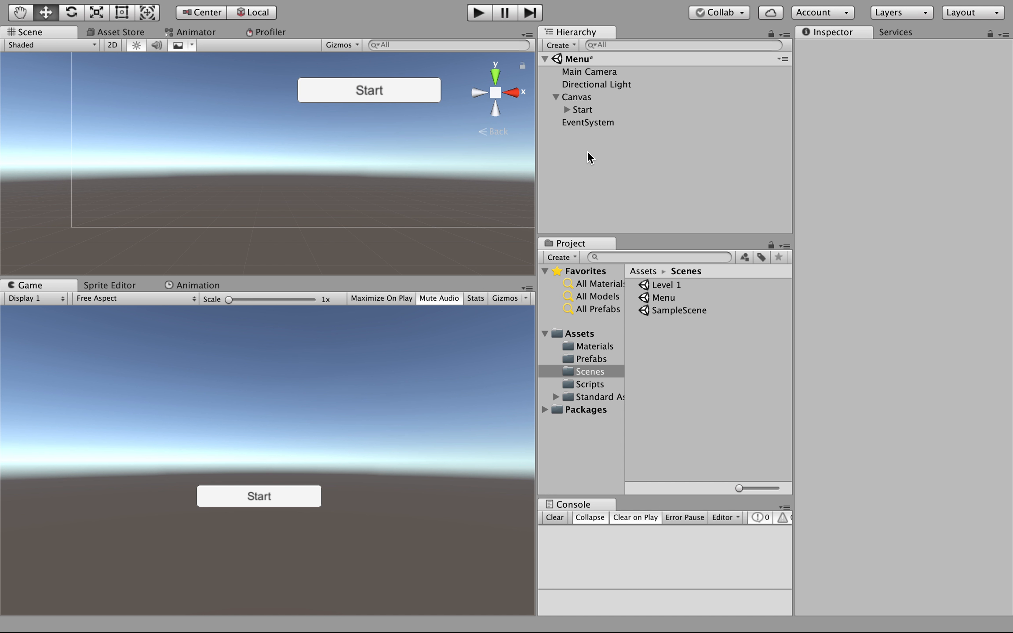
pyautogui.click(571, 48)
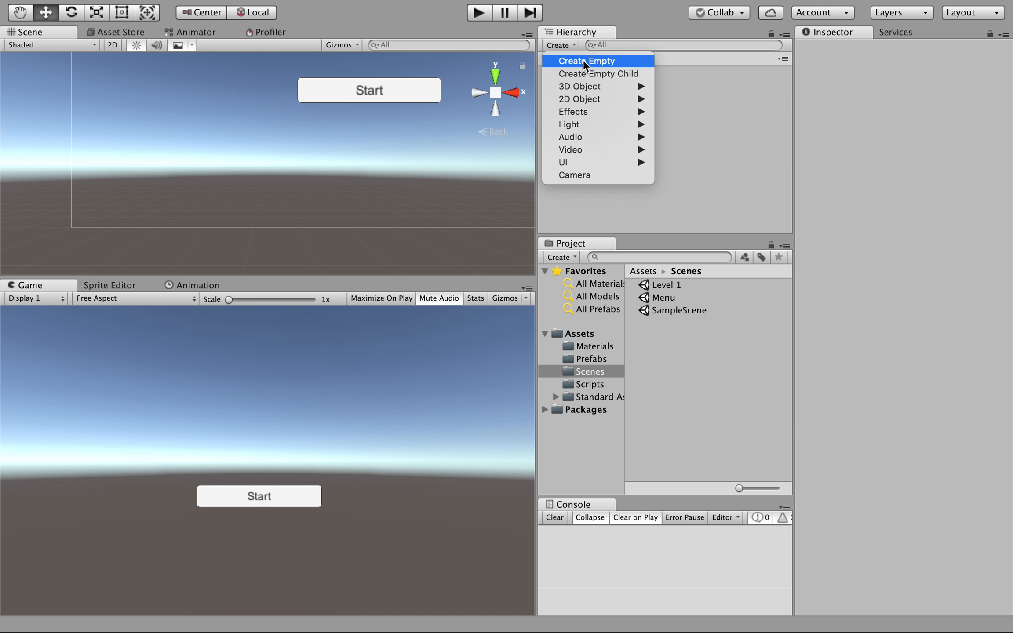
pyautogui.click(585, 64)
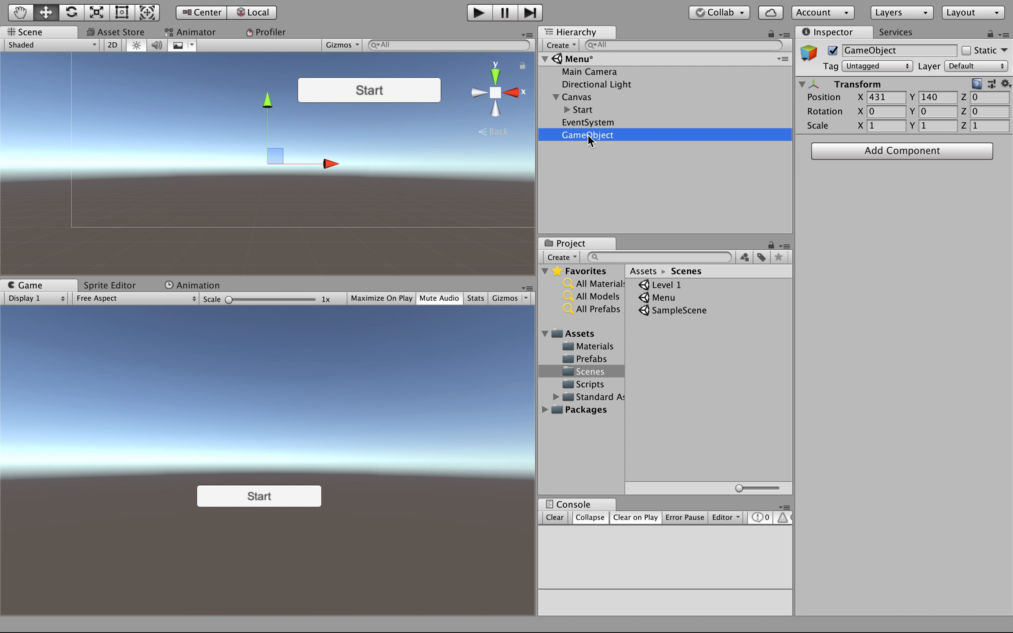
pyautogui.write('Sce')
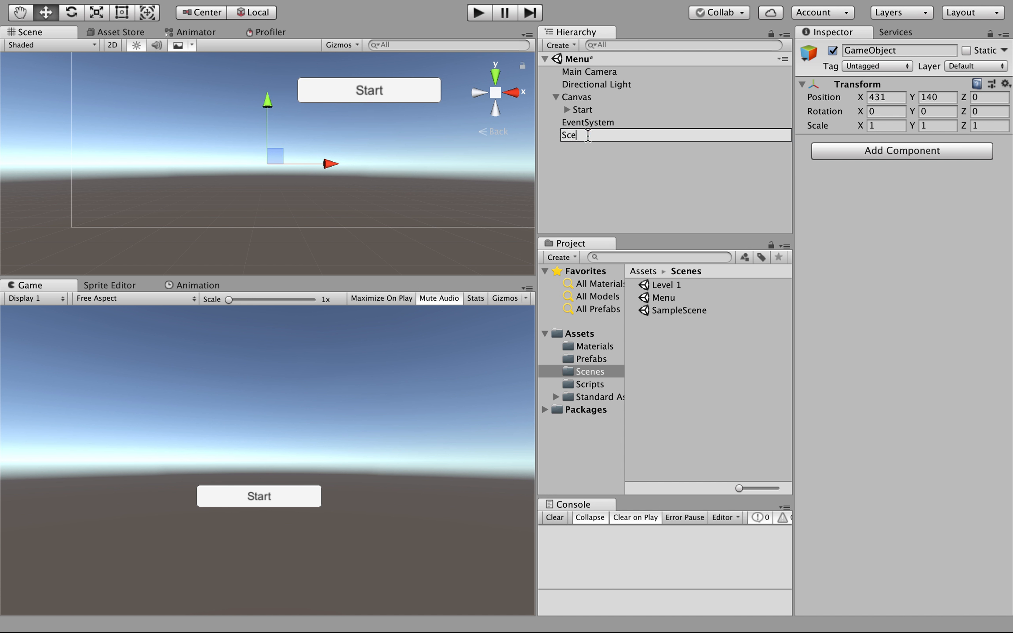
pyautogui.write('neManager')
pyautogui.click(1006, 83)
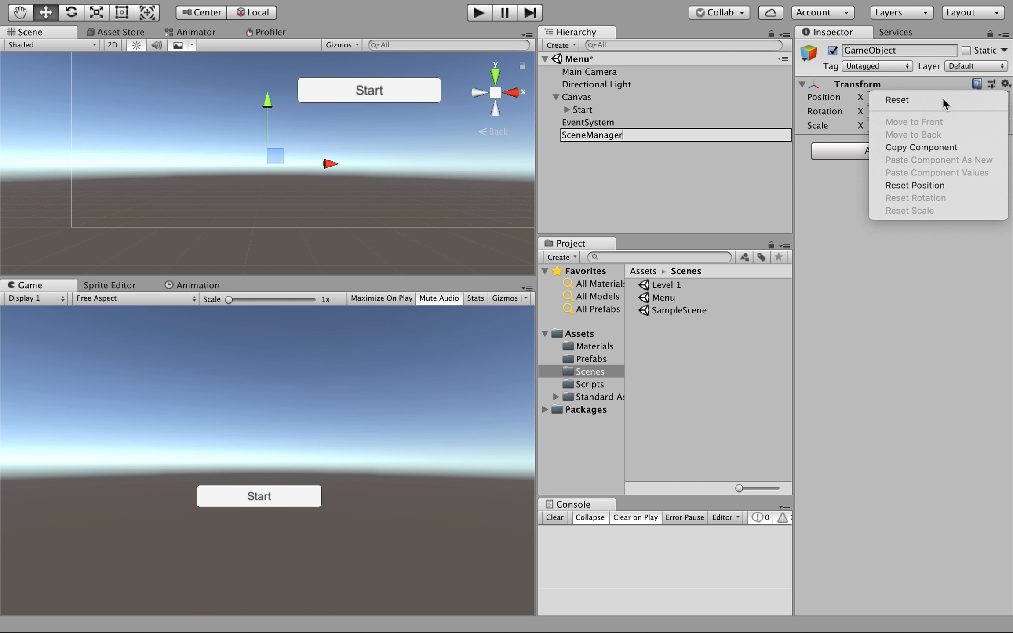
pyautogui.click(942, 97)
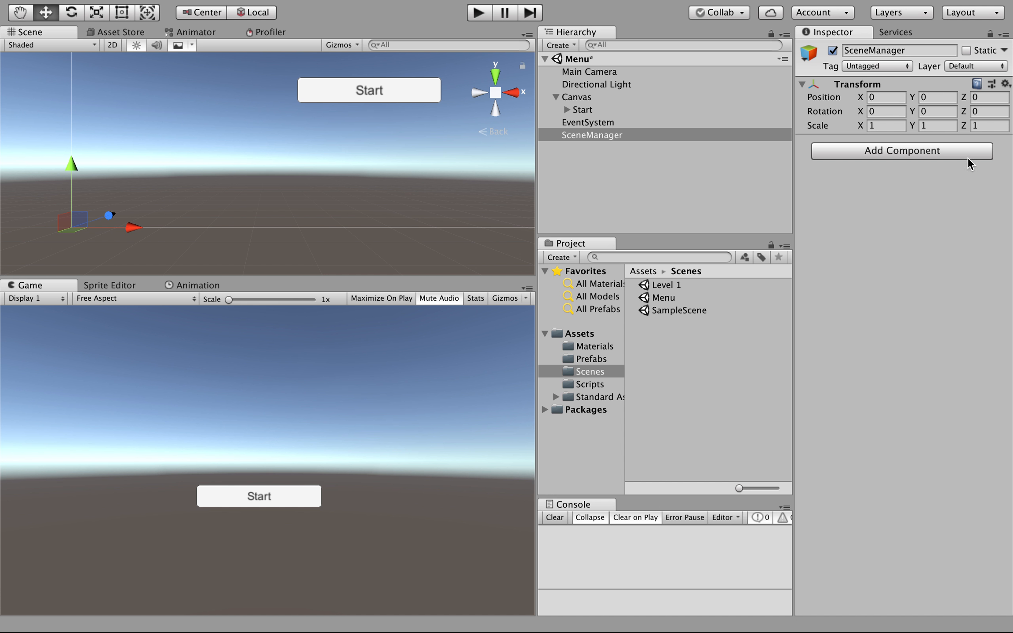
# - Add a new script component named SceneManager to the SceneManager object
pyautogui.click(645, 137)
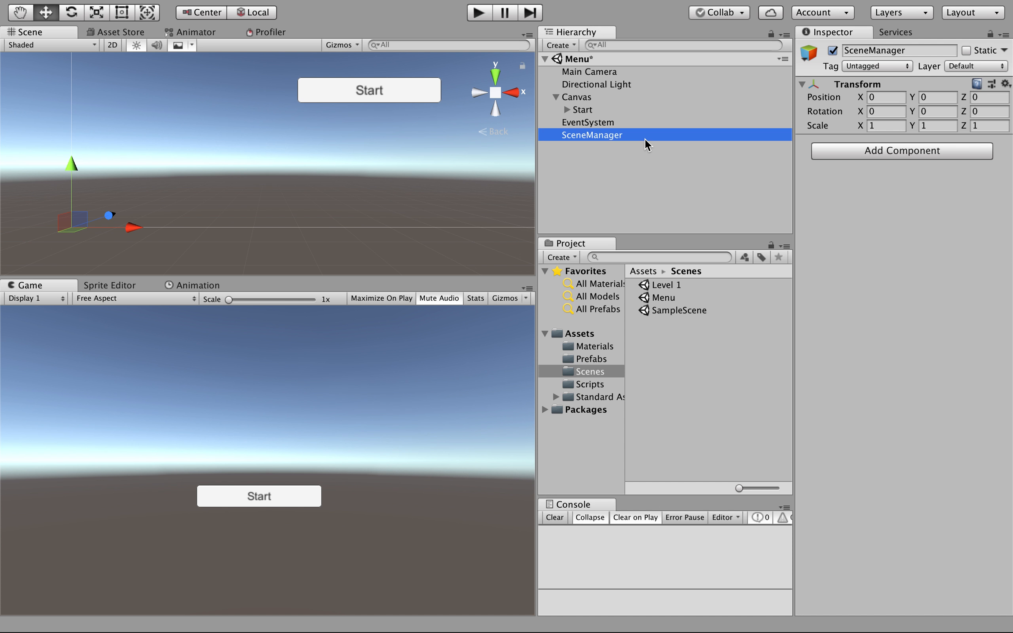
pyautogui.click(864, 151)
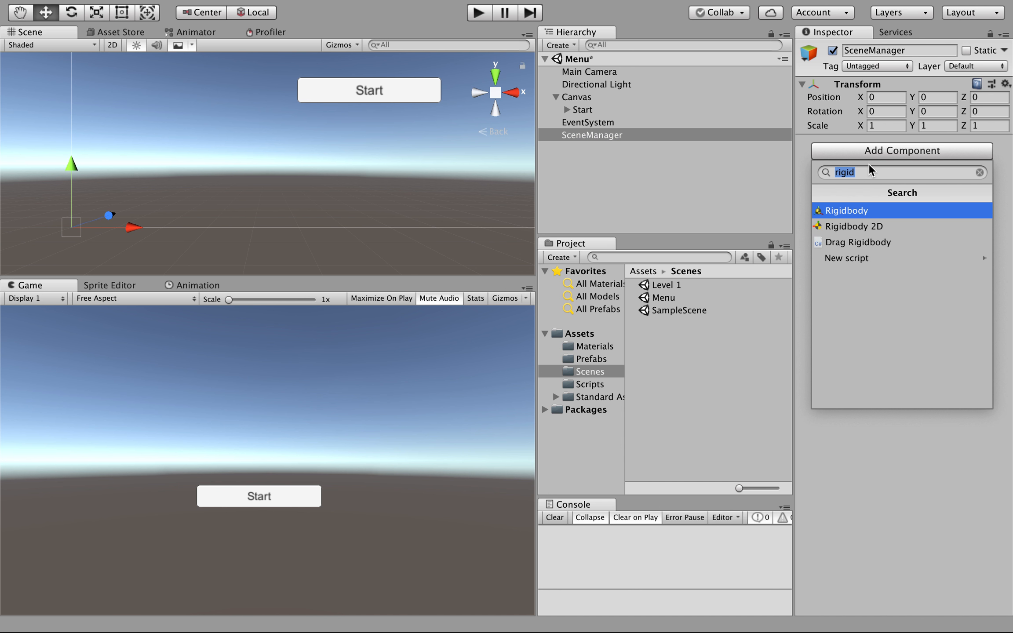
pyautogui.write('S')
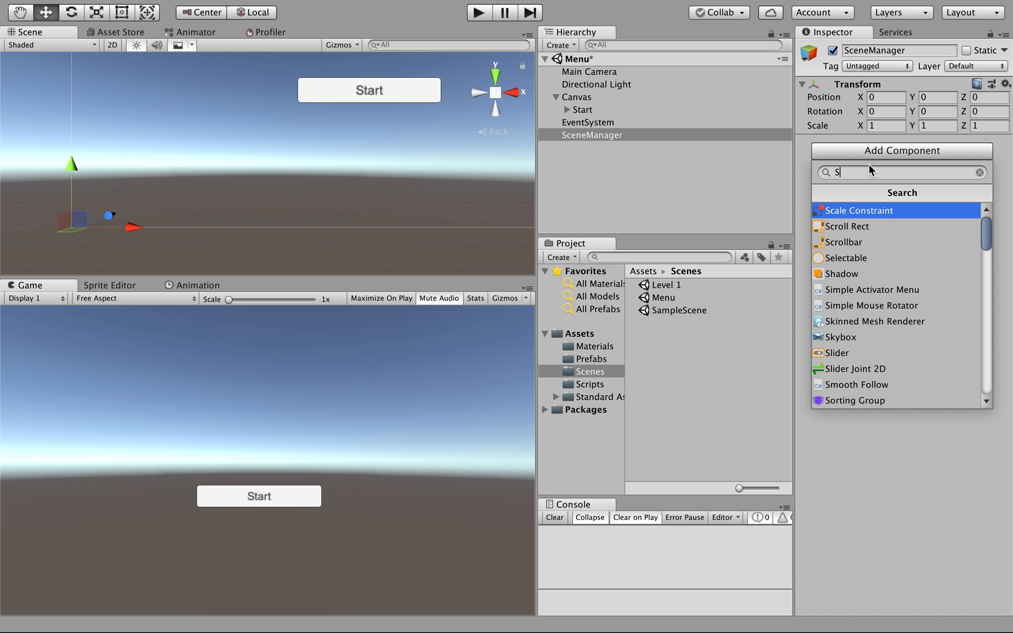
pyautogui.write('ceneManager')
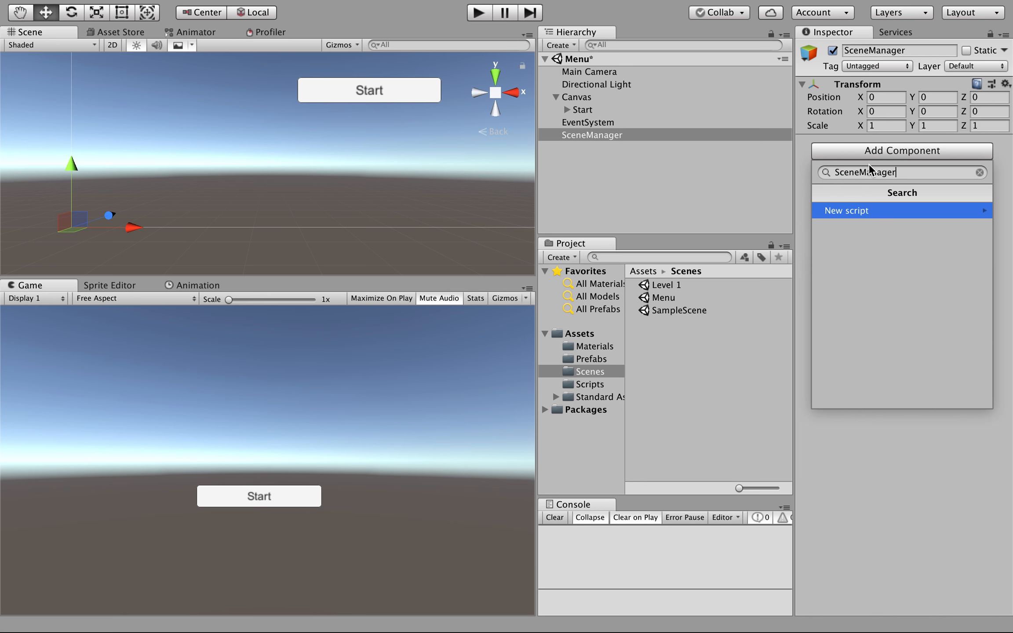
pyautogui.press('Return')
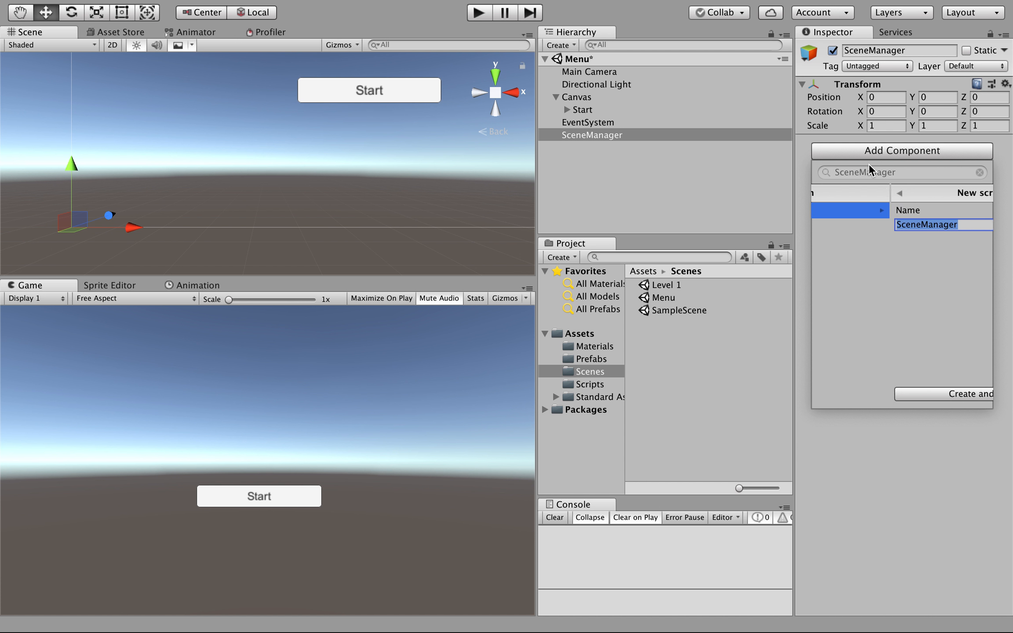
pyautogui.click(907, 393)
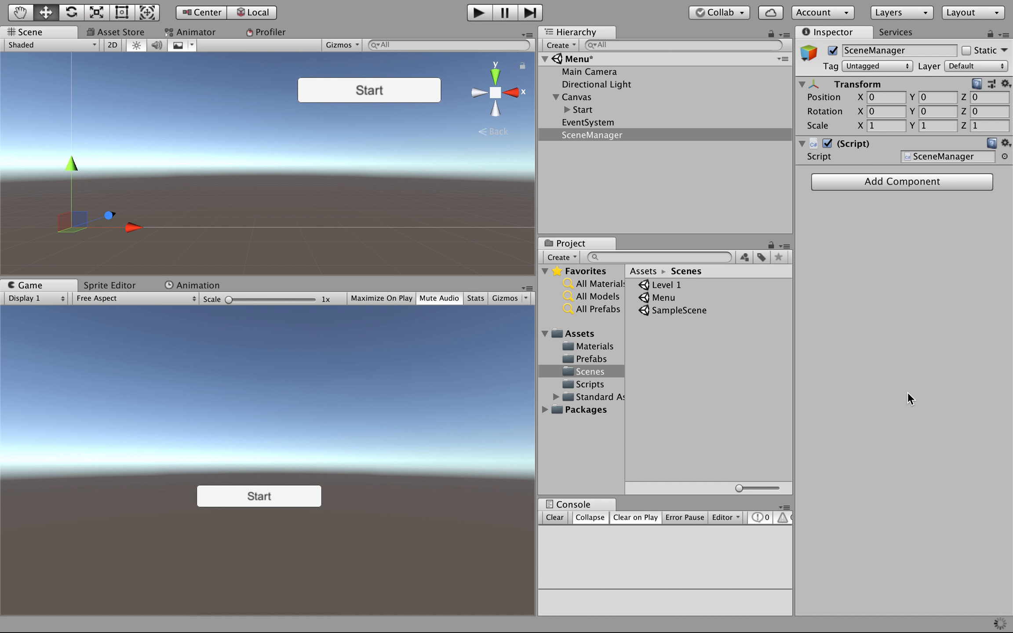
# - Move the SceneManager script from the Assets root into the Scripts folder
pyautogui.click(589, 338)
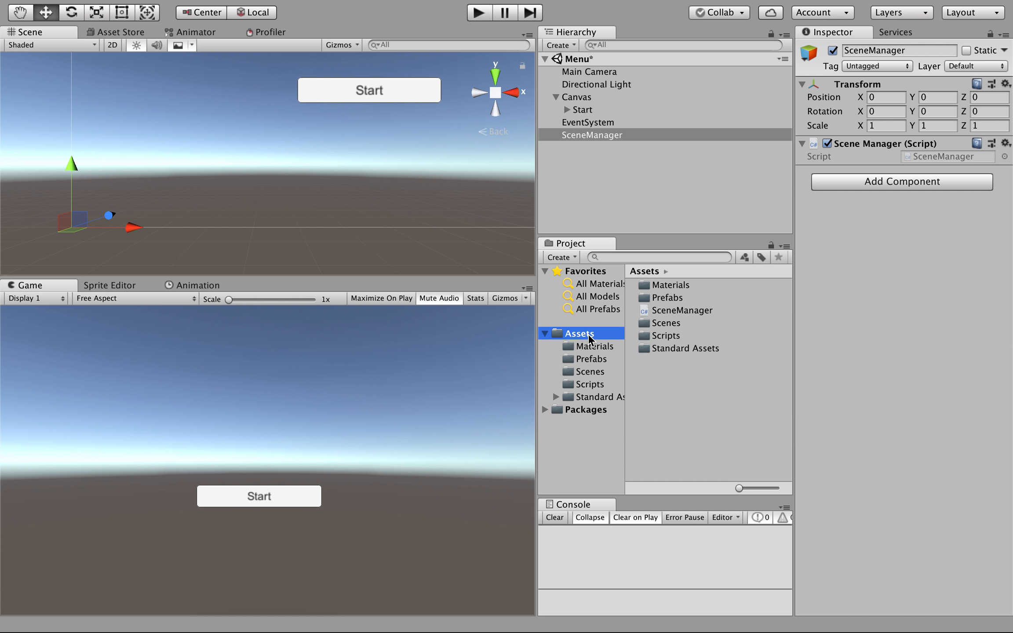
pyautogui.click(672, 312)
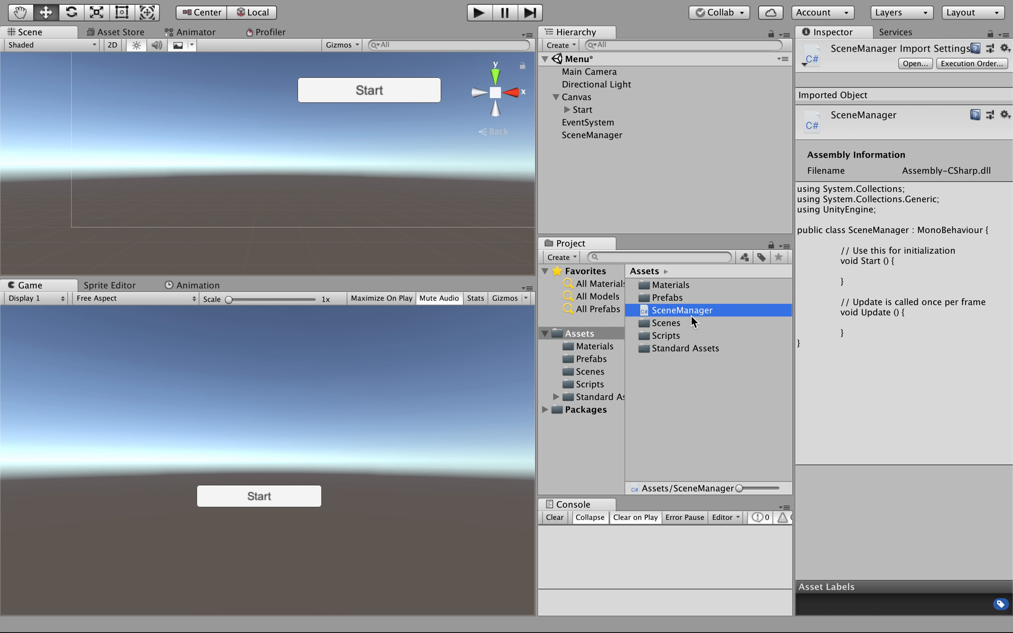
pyautogui.moveTo(679, 319); pyautogui.dragTo(670, 335)
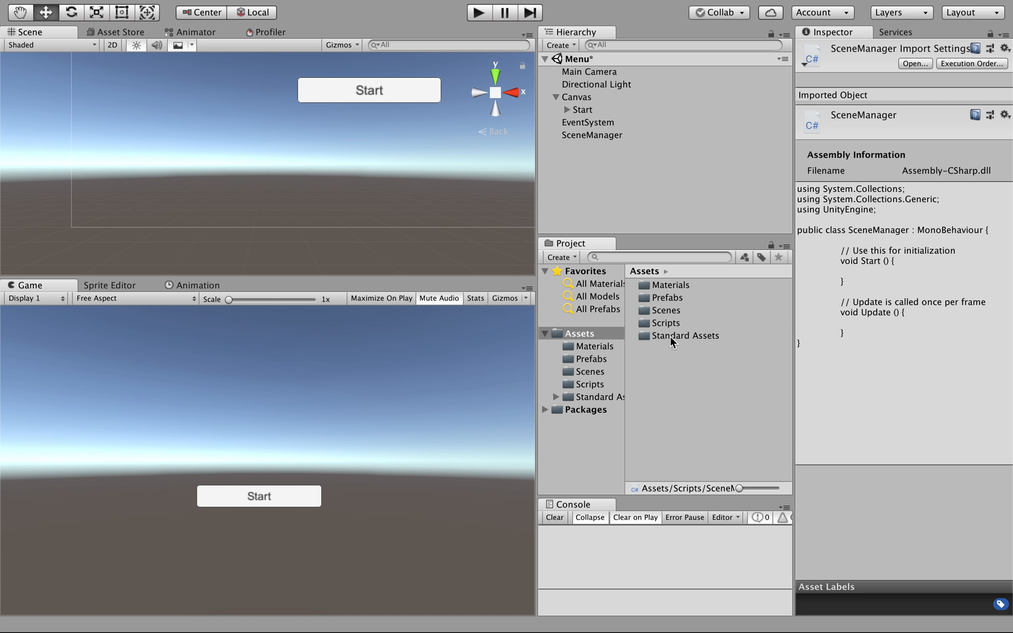
# - Open the script attached to the SceneManager object in Visual Studio for editing
pyautogui.click(592, 135)
pyautogui.click(943, 156)
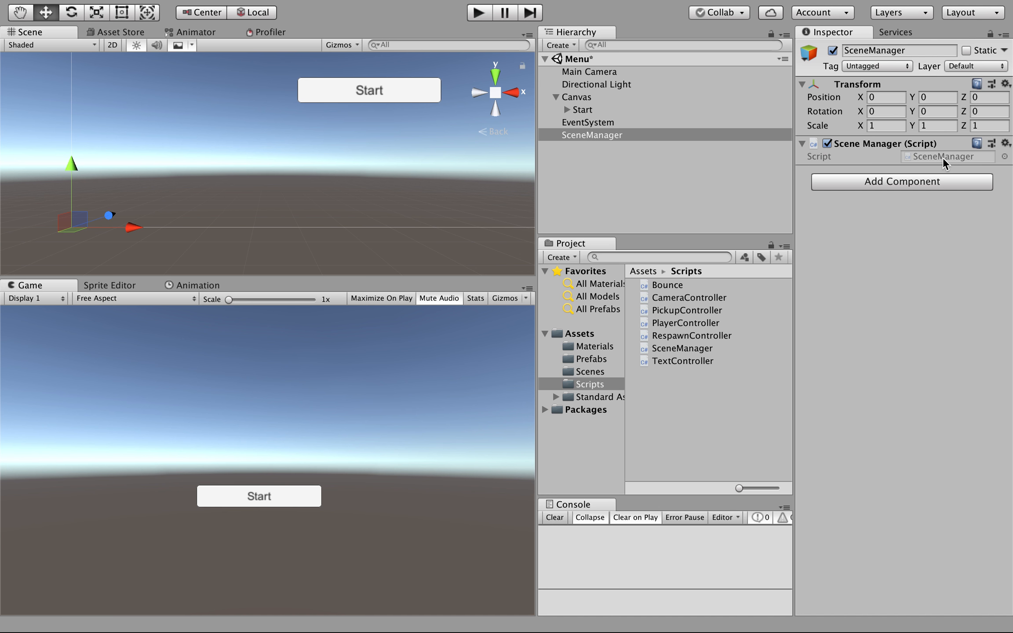
pyautogui.doubleClick(942, 157)
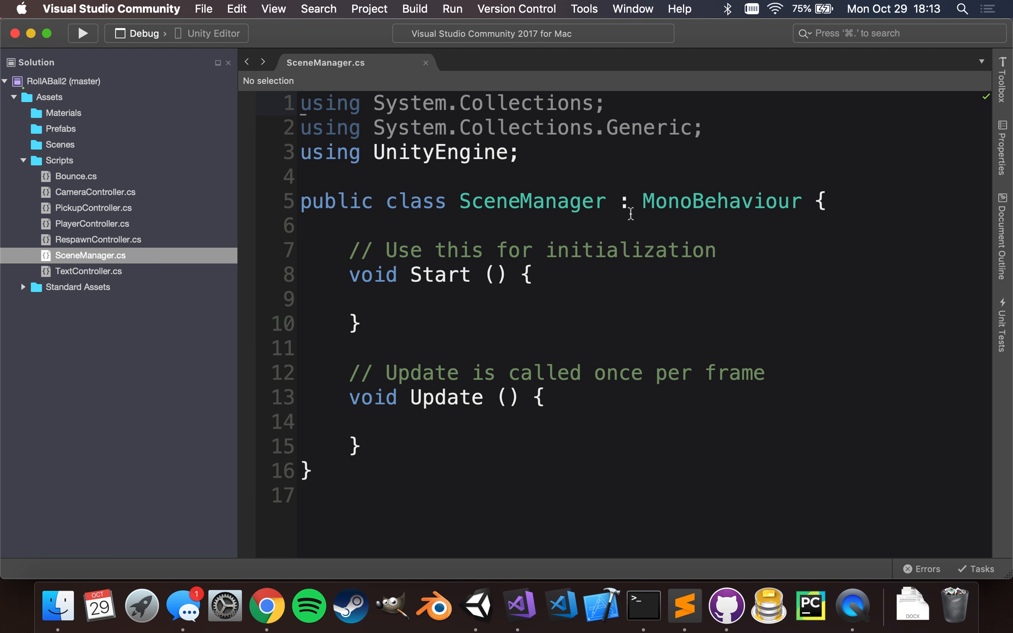
# - Add the directive using UnityEngine.SceneManagement; below the existing using lines of the SceneManager script
pyautogui.click(545, 158)
pyautogui.press('Return')
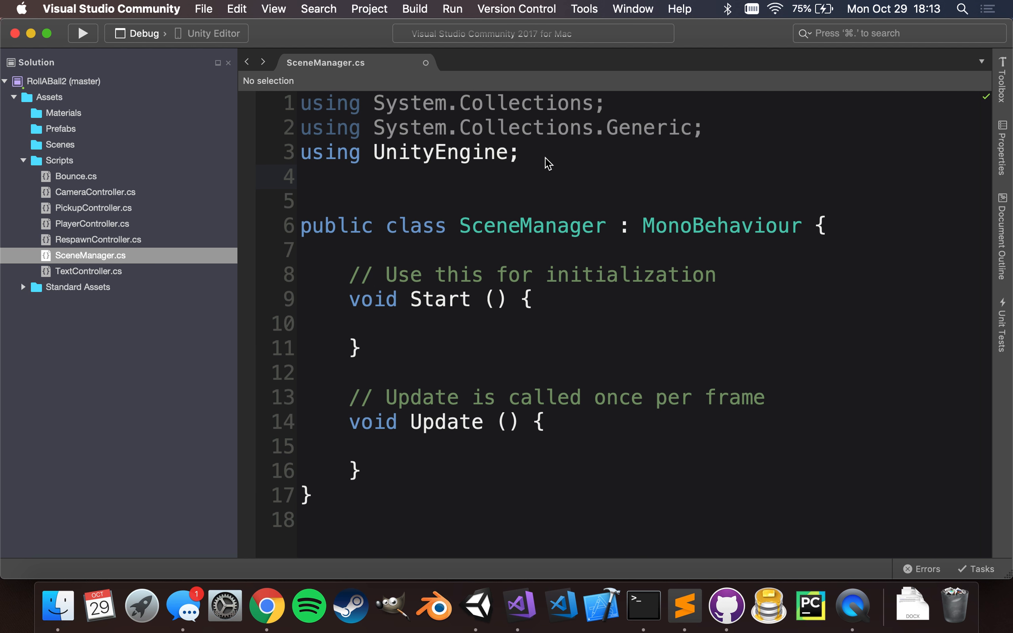
pyautogui.write('using Uni')
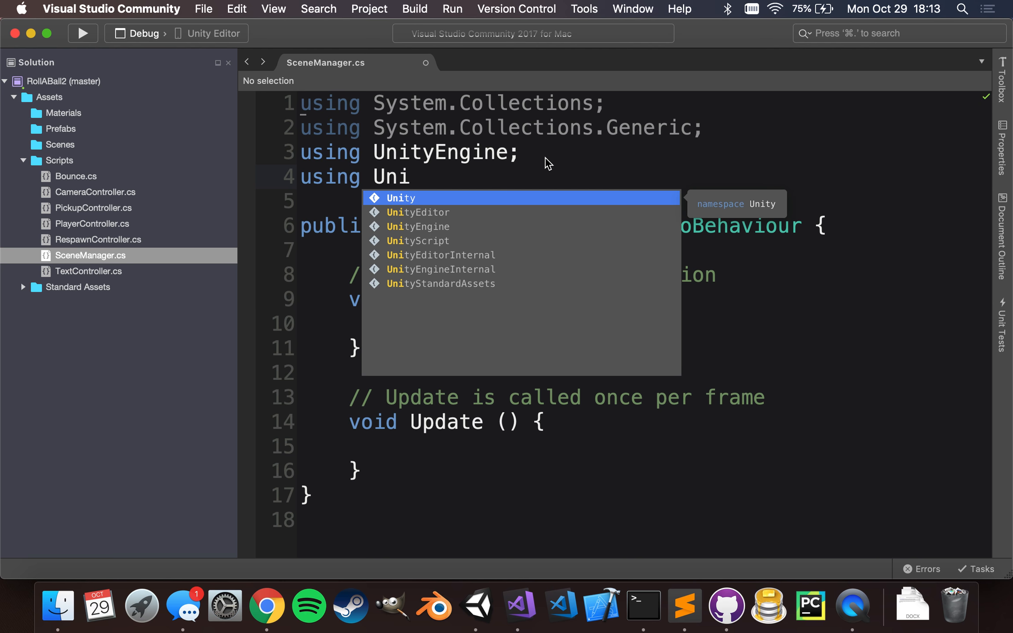
pyautogui.press('Down')
pyautogui.press('Return')
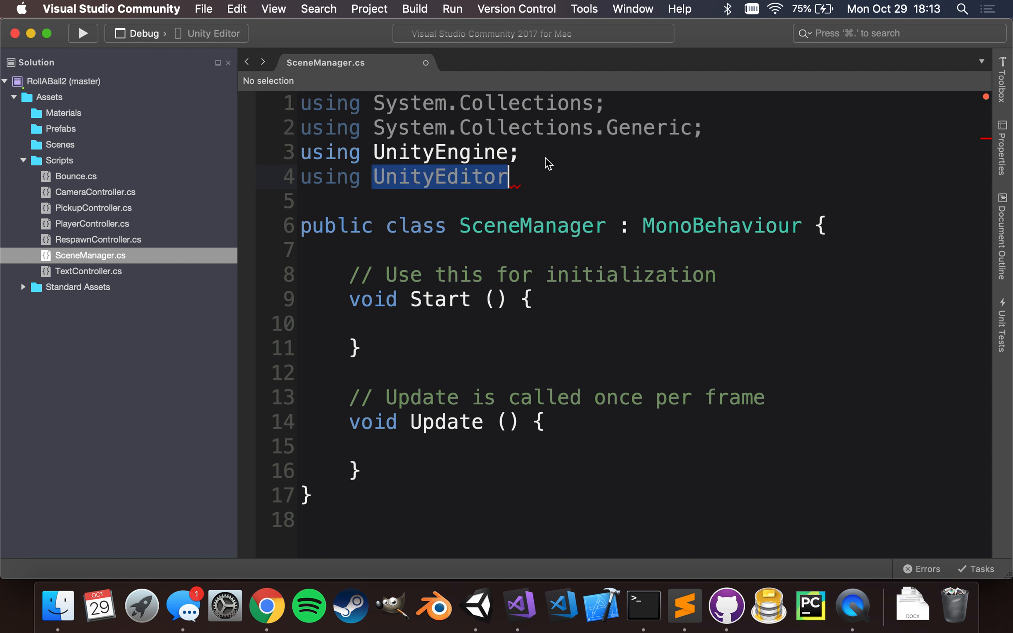
pyautogui.write('U')
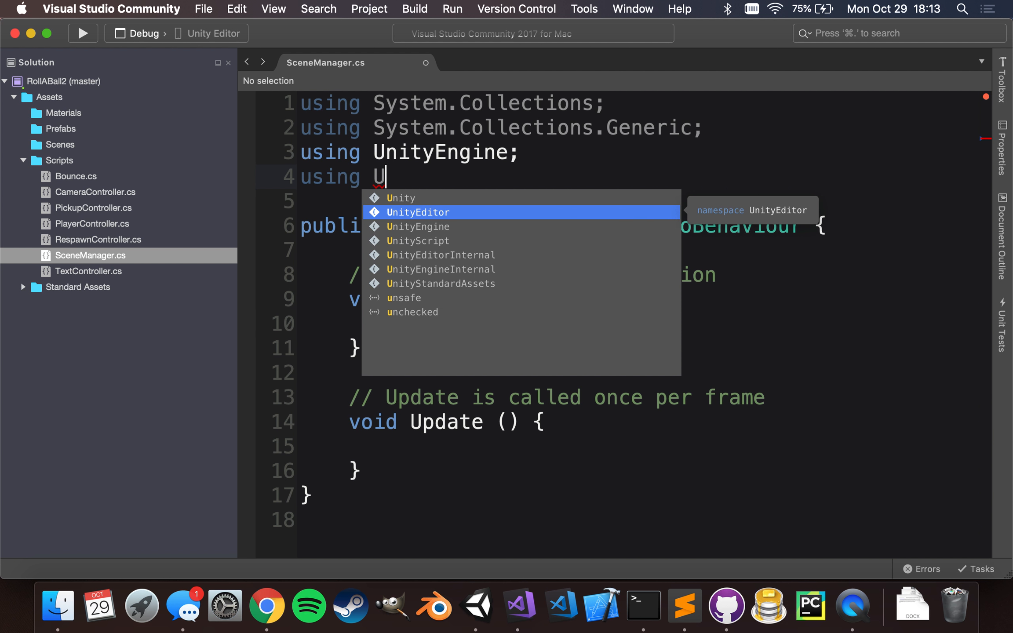
pyautogui.press('Down')
pyautogui.press('Return')
pyautogui.write('.')
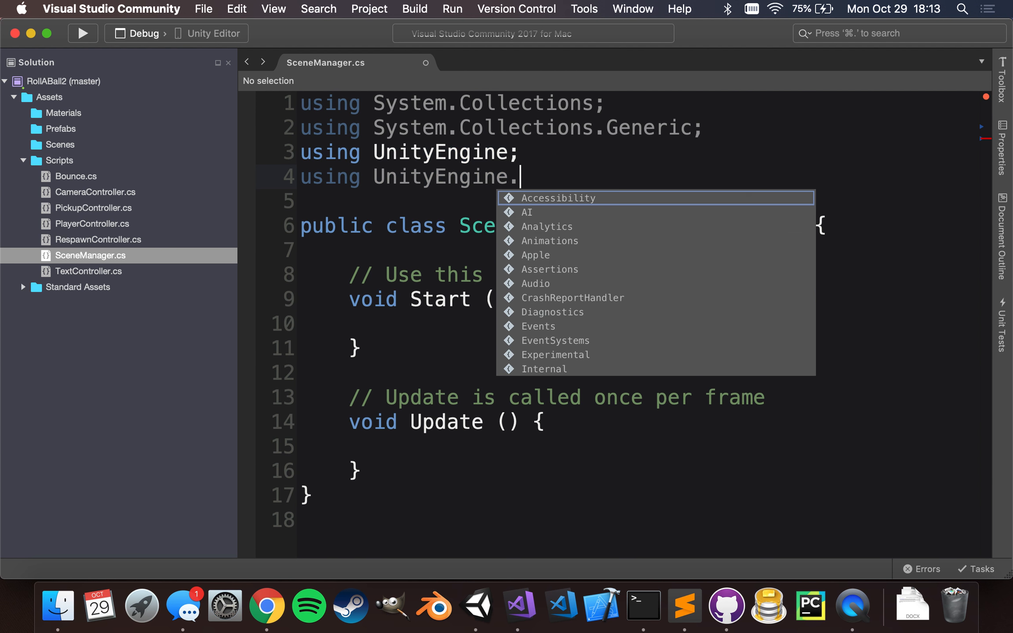
pyautogui.write('Sce')
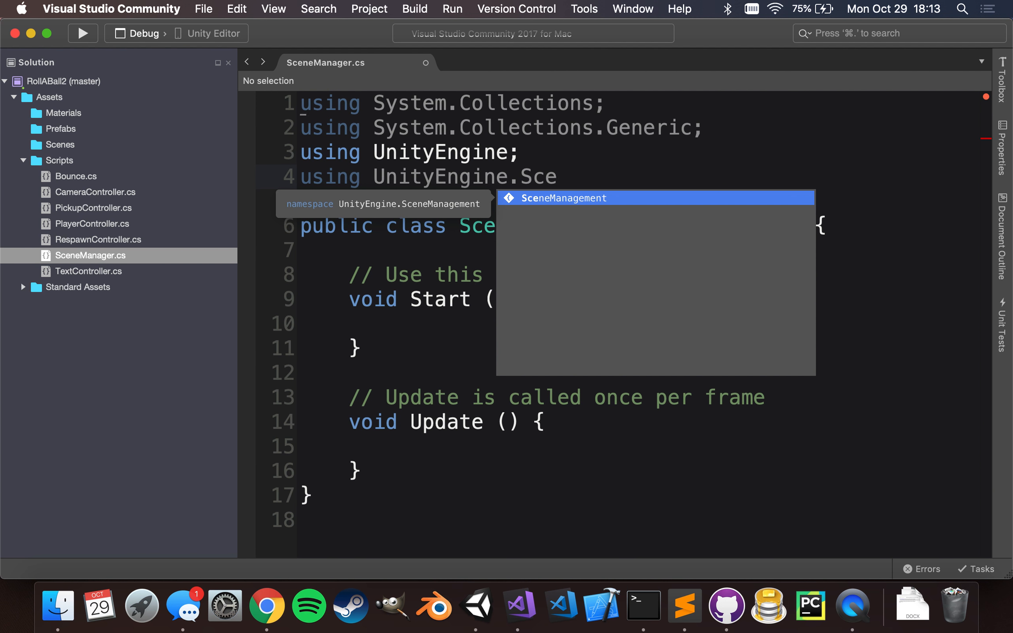
pyautogui.press('Return')
pyautogui.write(';')
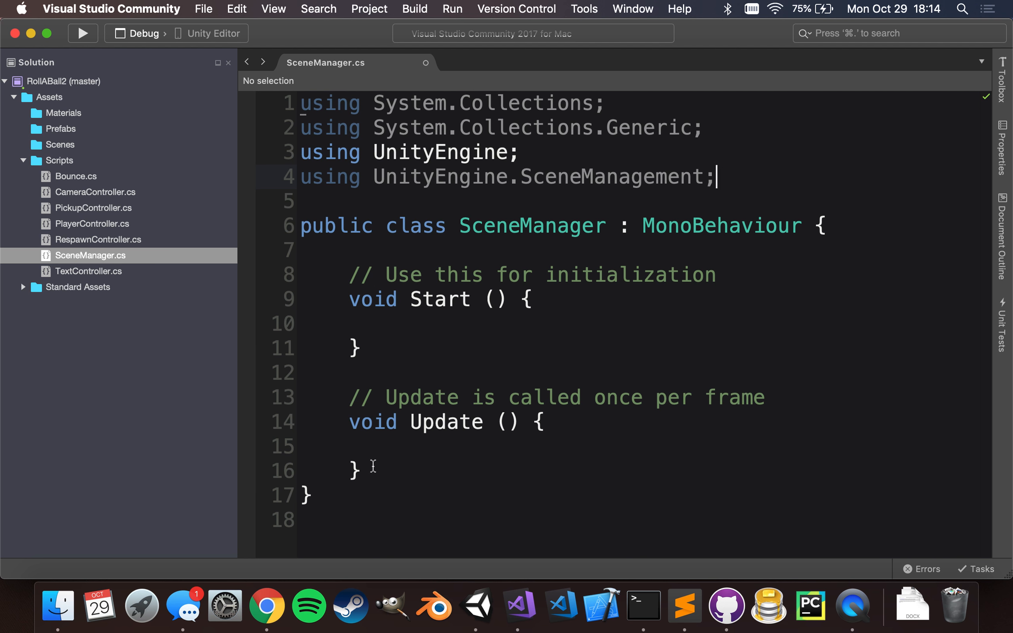
# - Delete the default Start and Update methods with their comments from the SceneManager class
pyautogui.moveTo(375, 466); pyautogui.dragTo(348, 278)
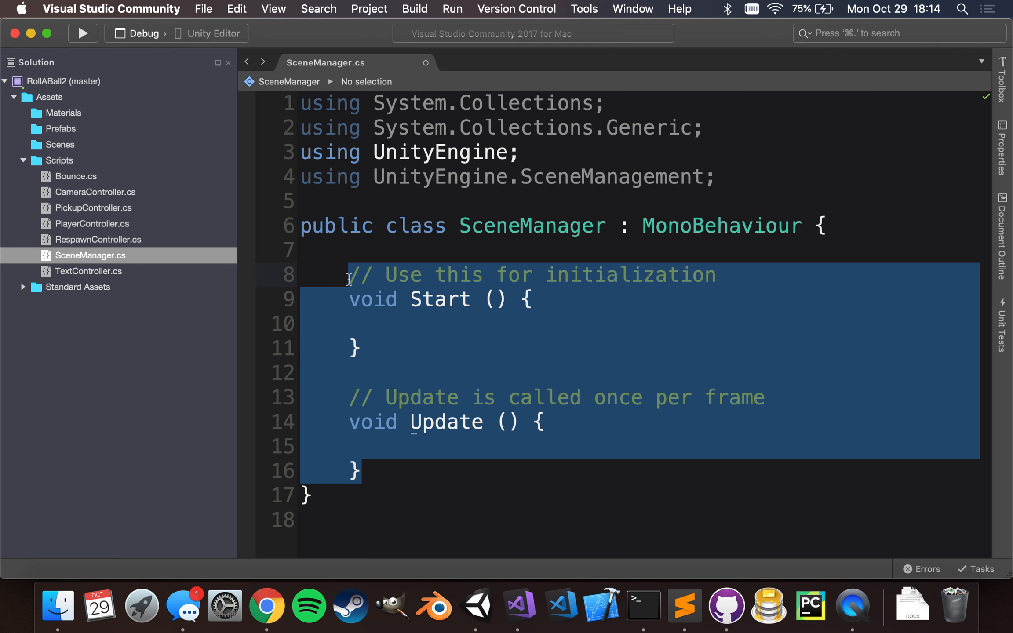
pyautogui.press('BackSpace')
pyautogui.press('BackSpace')
pyautogui.press('BackSpace')
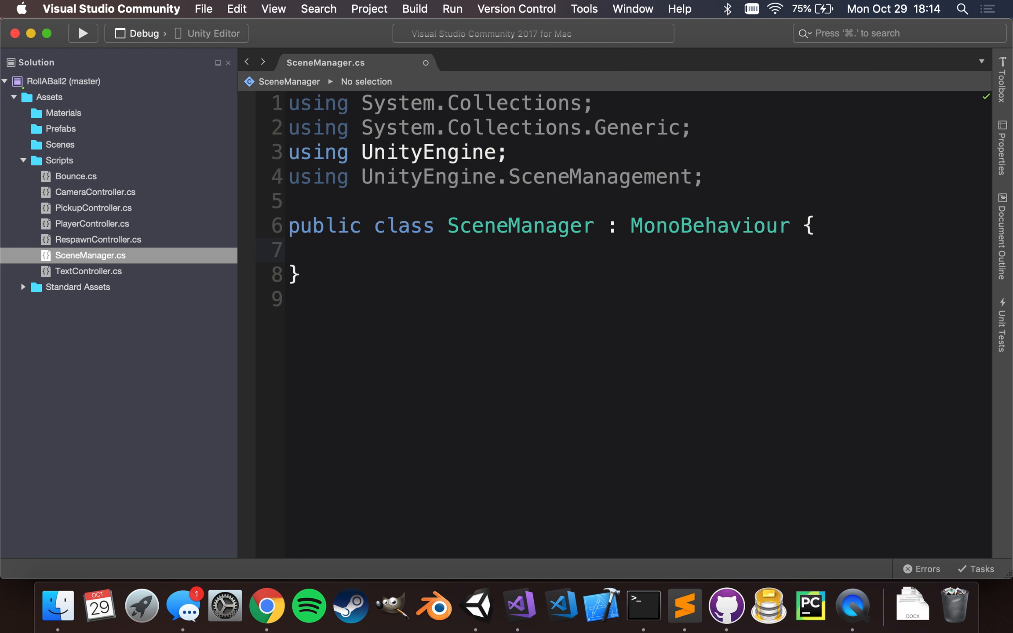
# - Declare a method public void Load(string sceneName) with an empty body inside the SceneManager class
pyautogui.write('public')
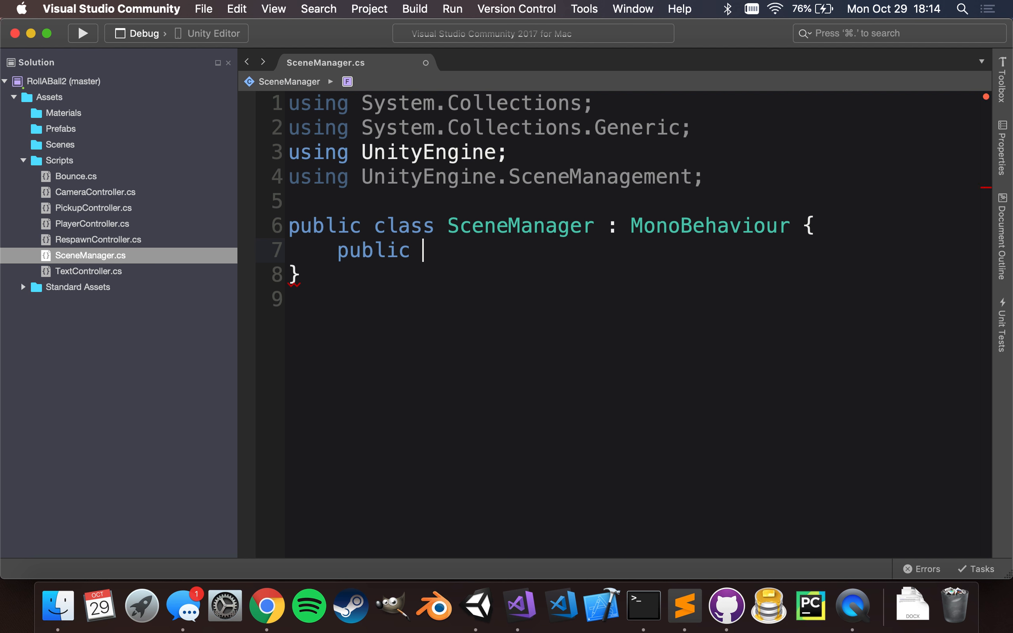
pyautogui.write('void Load')
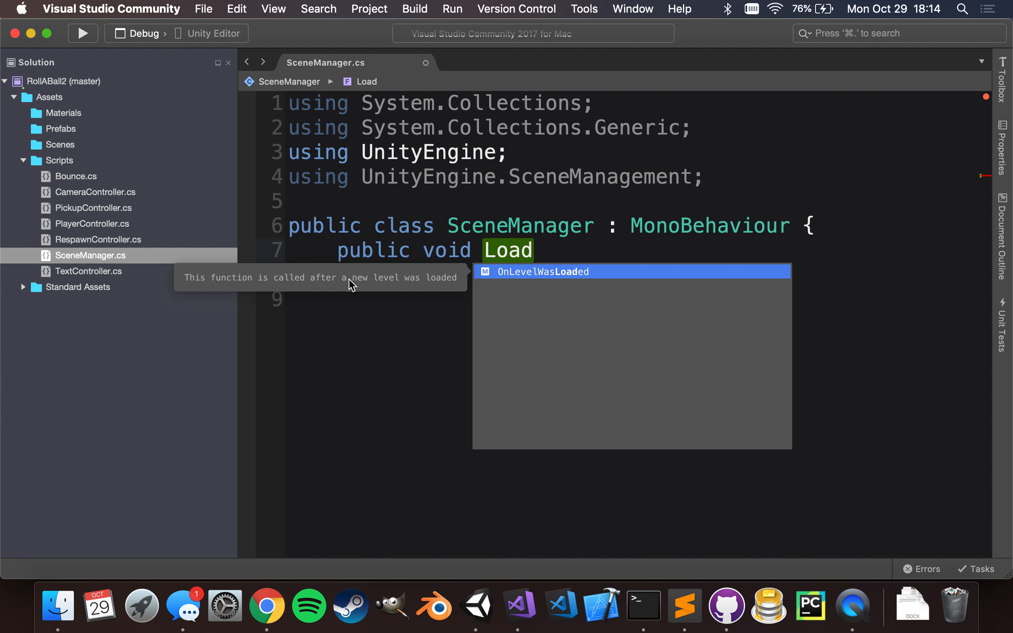
pyautogui.press('Return')
pyautogui.press('super+z')
pyautogui.press('super+z')
pyautogui.press('super+z')
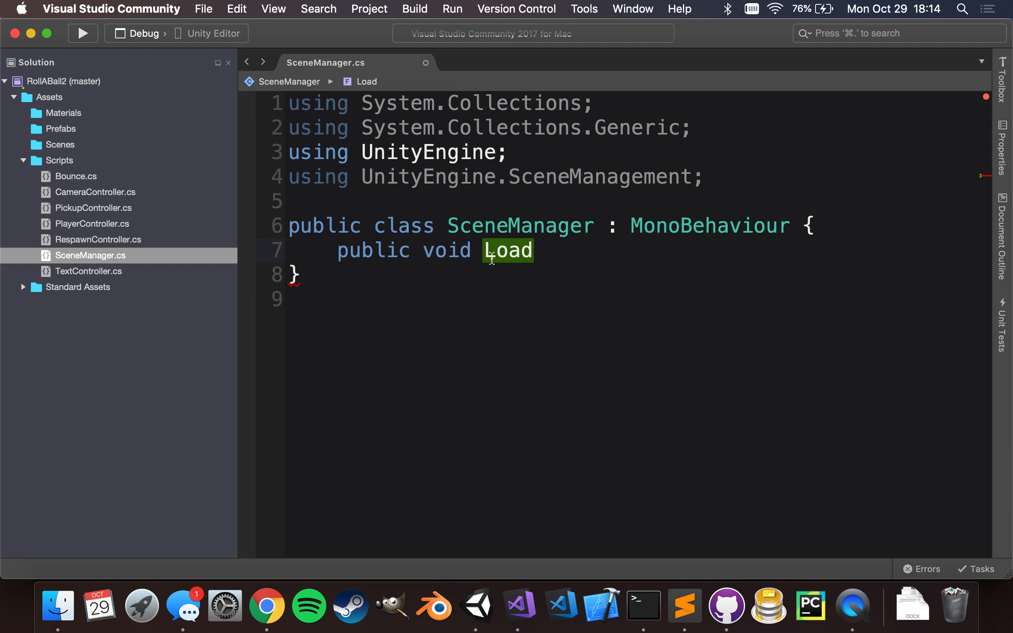
pyautogui.write('(')
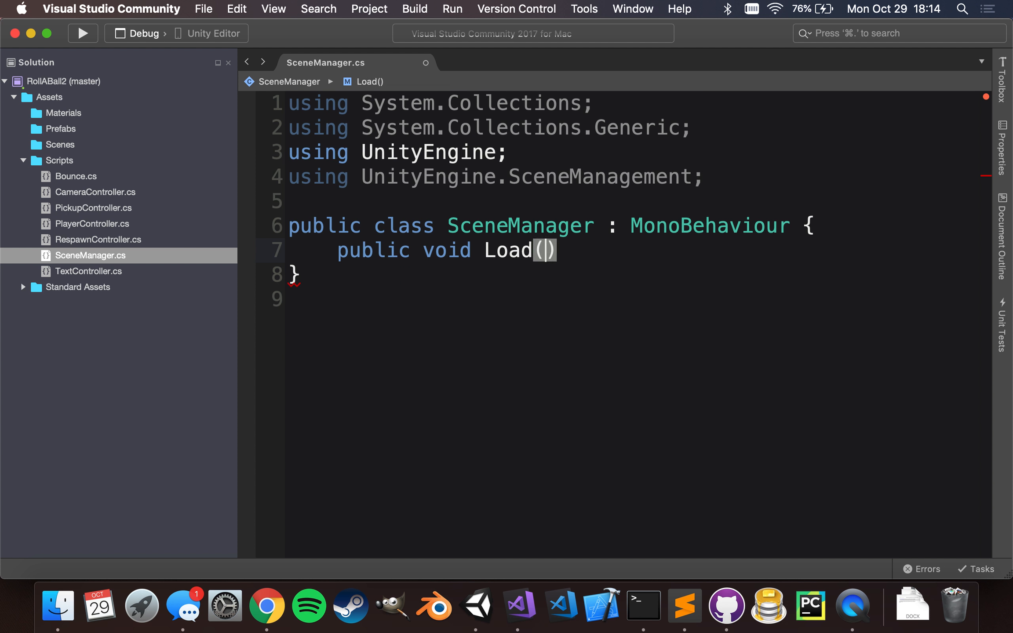
pyautogui.write('string ')
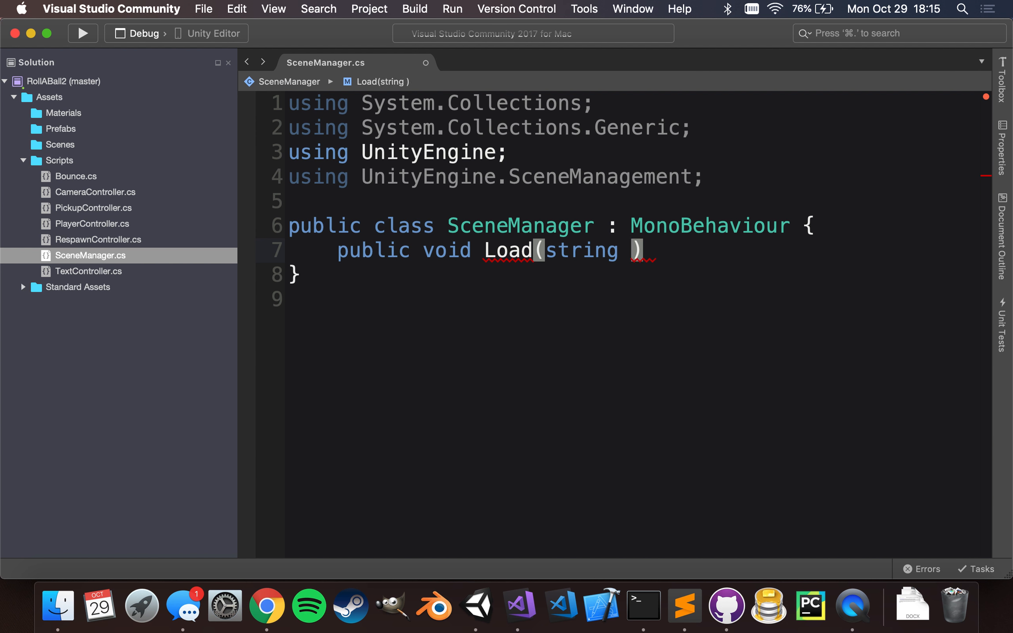
pyautogui.write('sceneName)')
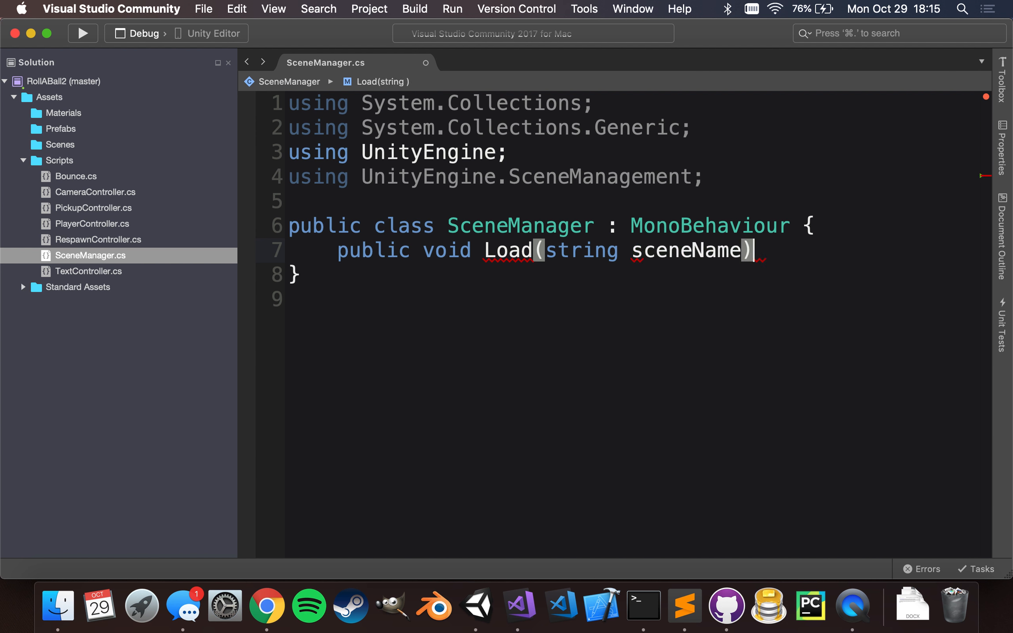
pyautogui.write('{')
pyautogui.press('Return')
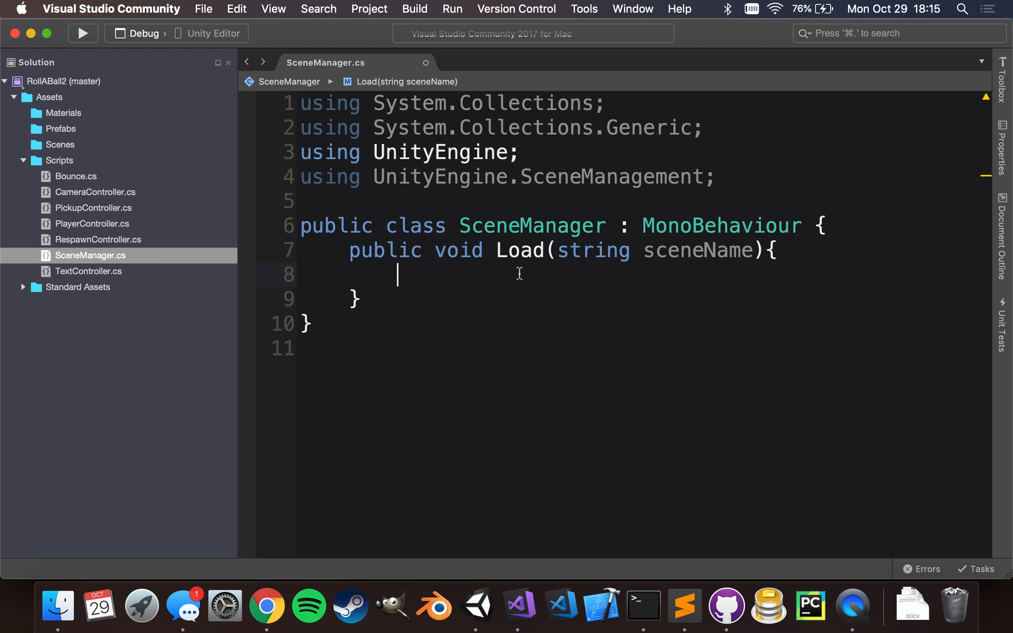
# - Write SceneManager.LoadScene(sceneName); in the body of the Load method and save the script
pyautogui.write('S')
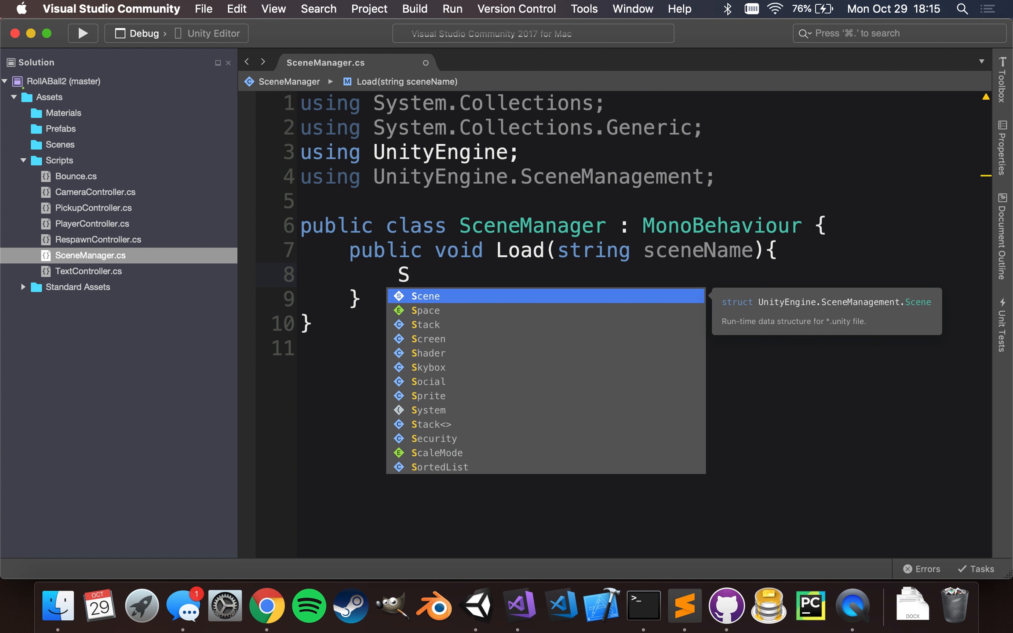
pyautogui.write('ceneM')
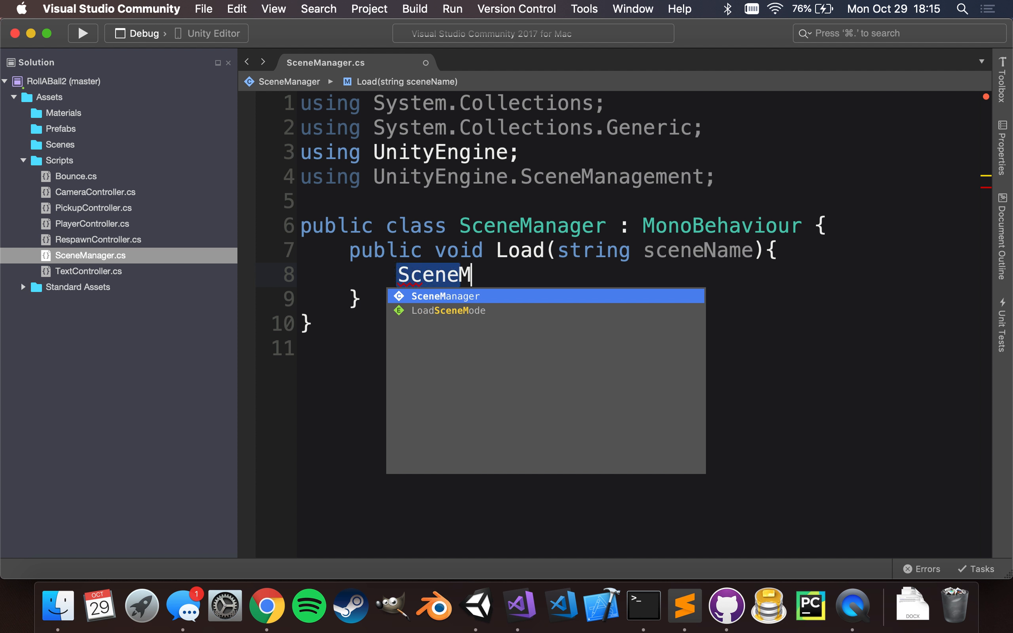
pyautogui.write('anager.Loa')
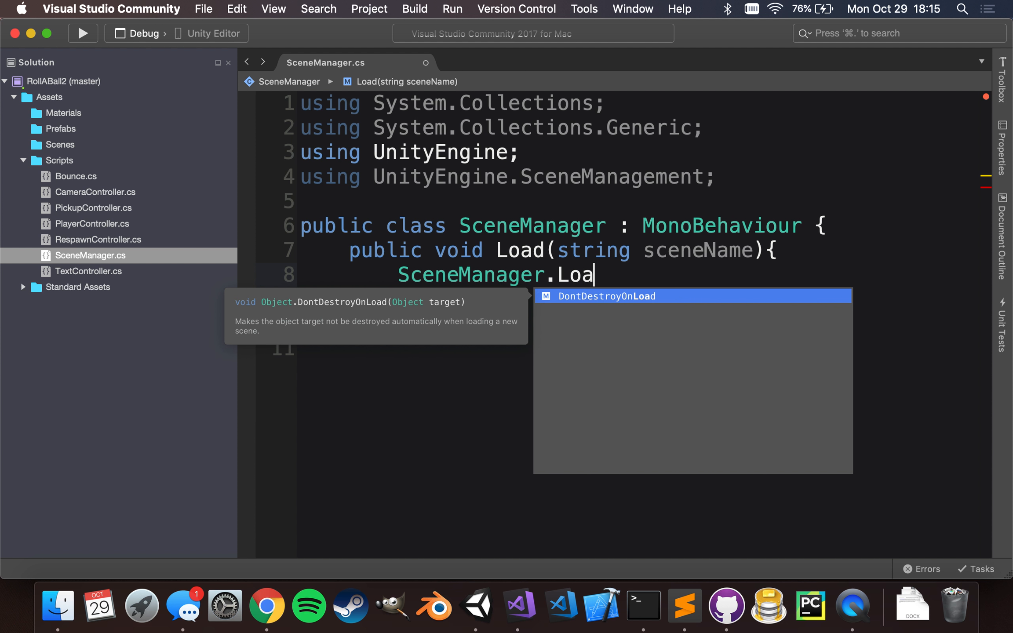
pyautogui.write('dScene(')
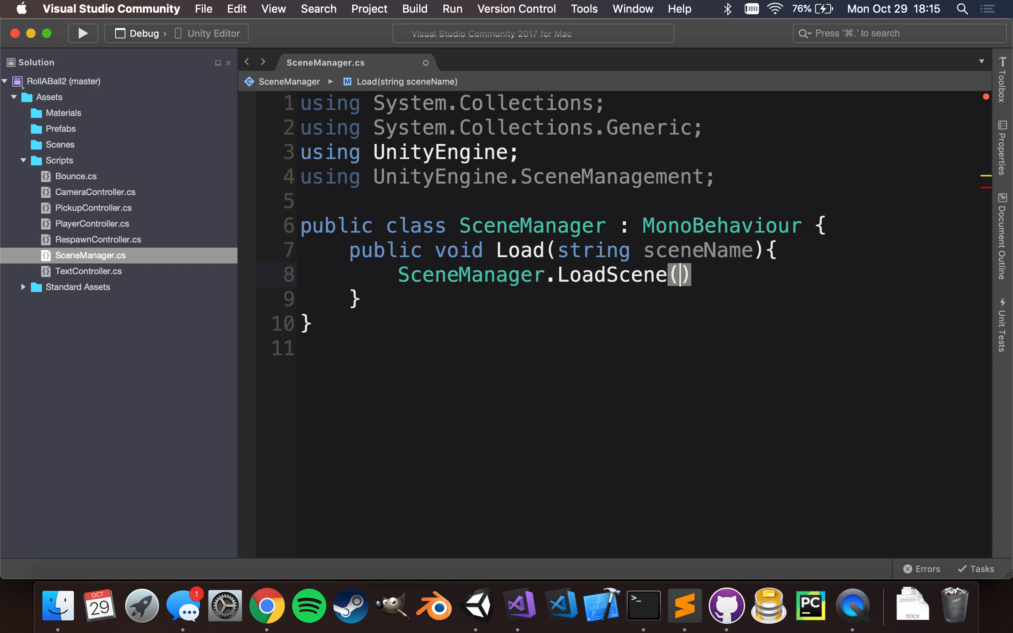
pyautogui.write('scene')
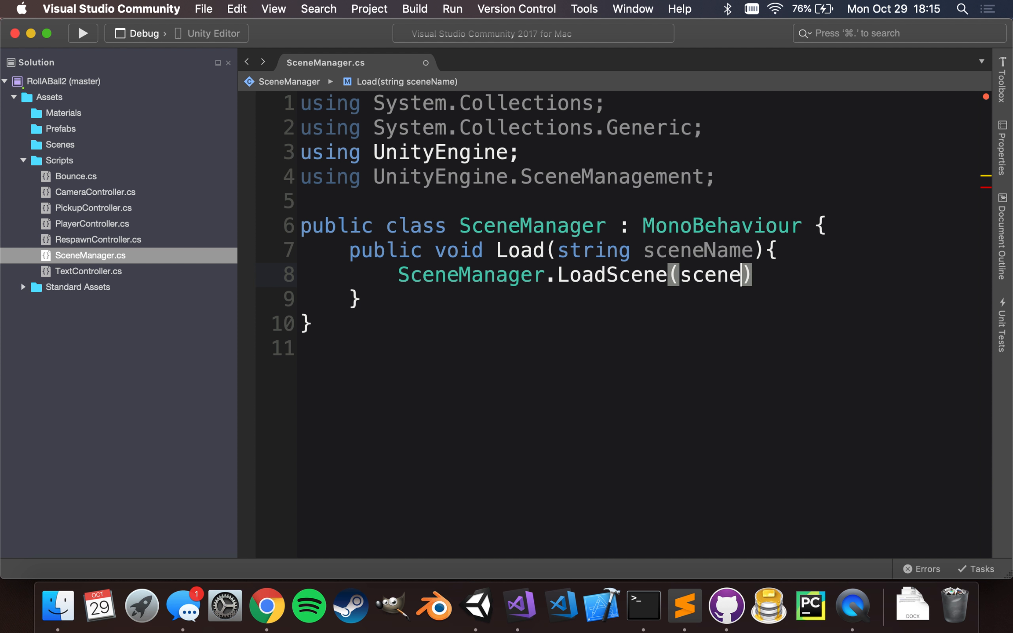
pyautogui.press('BackSpace')
pyautogui.press('BackSpace')
pyautogui.press('BackSpace')
pyautogui.press('BackSpace')
pyautogui.press('BackSpace')
pyautogui.write('scen')
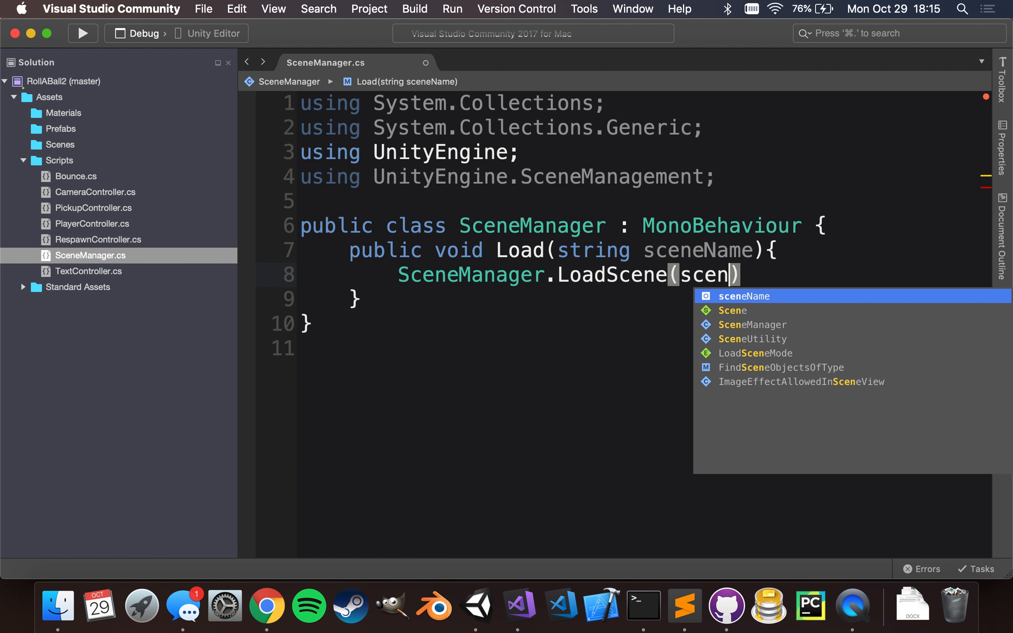
pyautogui.write('eN')
pyautogui.press('Return')
pyautogui.press('Right')
pyautogui.write(';')
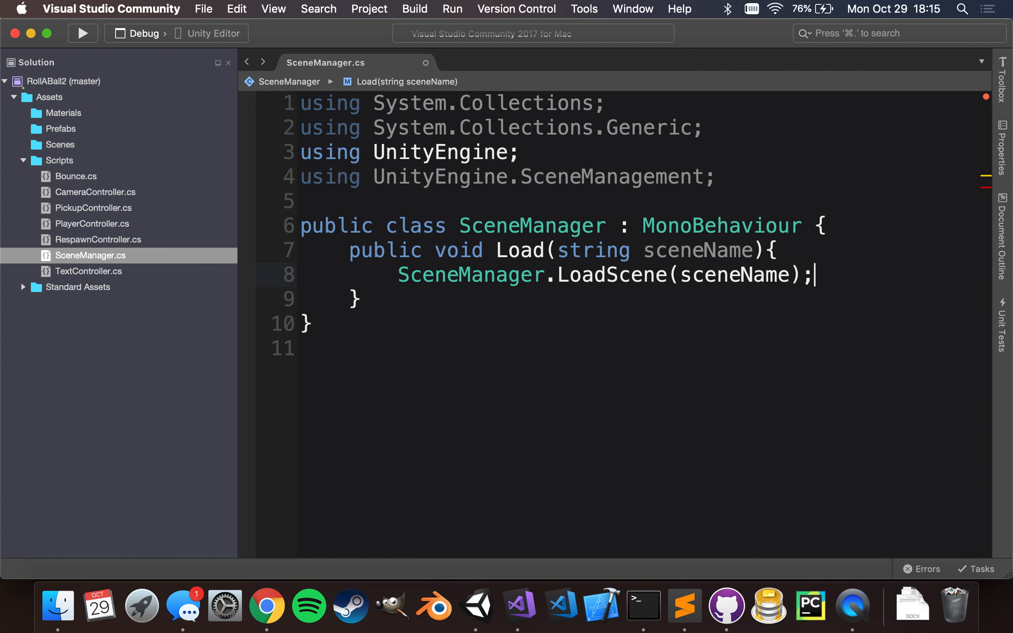
pyautogui.press('super+s')
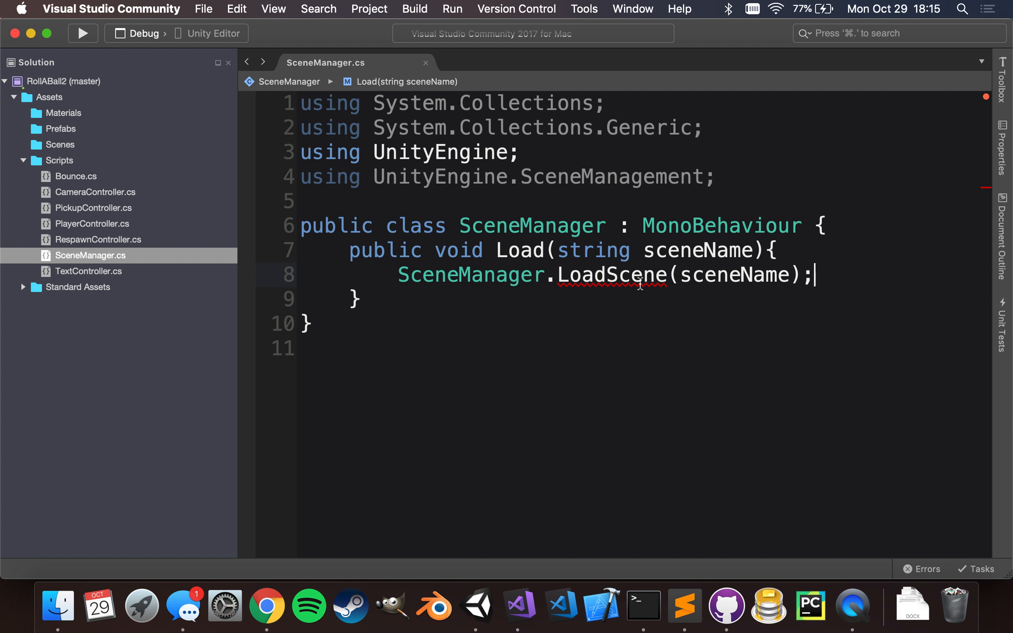
# - Check the quick-fix suggestions for the LoadScene call and dismiss them without applying any
pyautogui.click(606, 277)
pyautogui.click(564, 281)
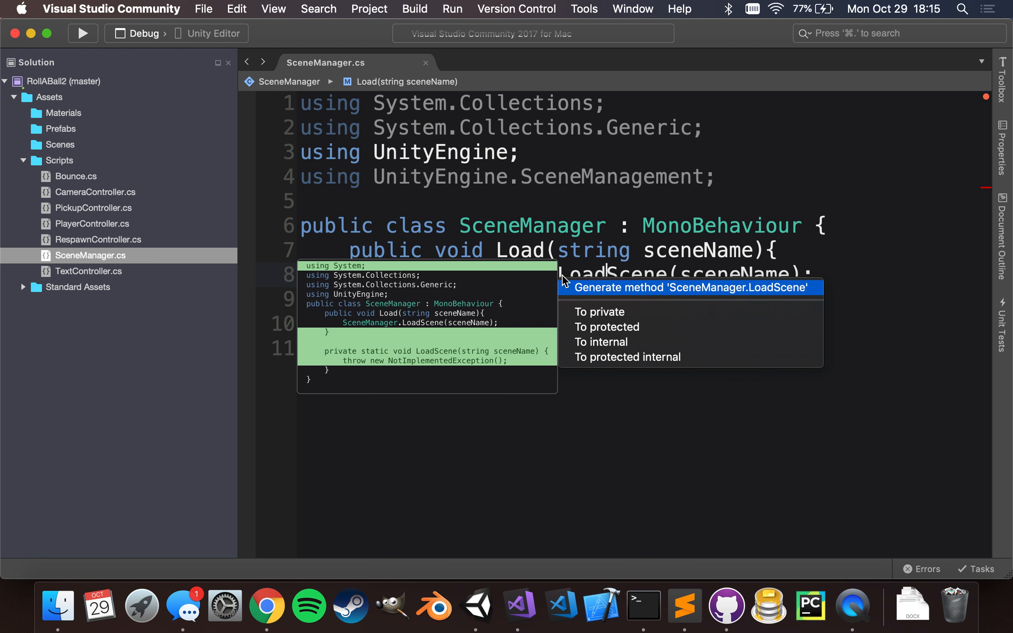
pyautogui.click(592, 255)
pyautogui.click(658, 282)
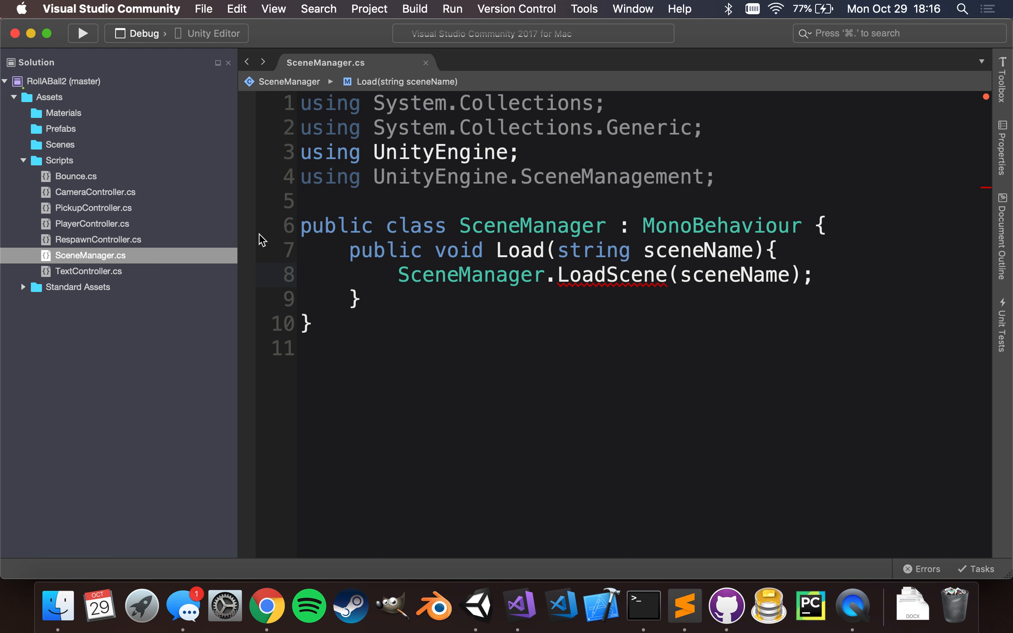
# - Switch to Unity and examine the Start button's On Click event settings
pyautogui.hotkey('ctrl', 'Right')
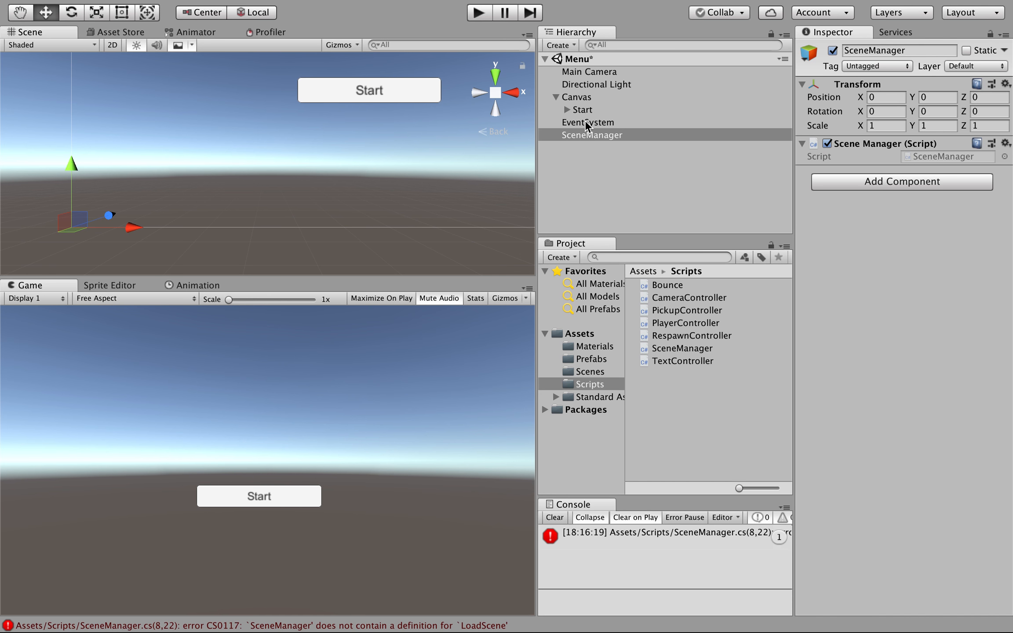
pyautogui.click(593, 98)
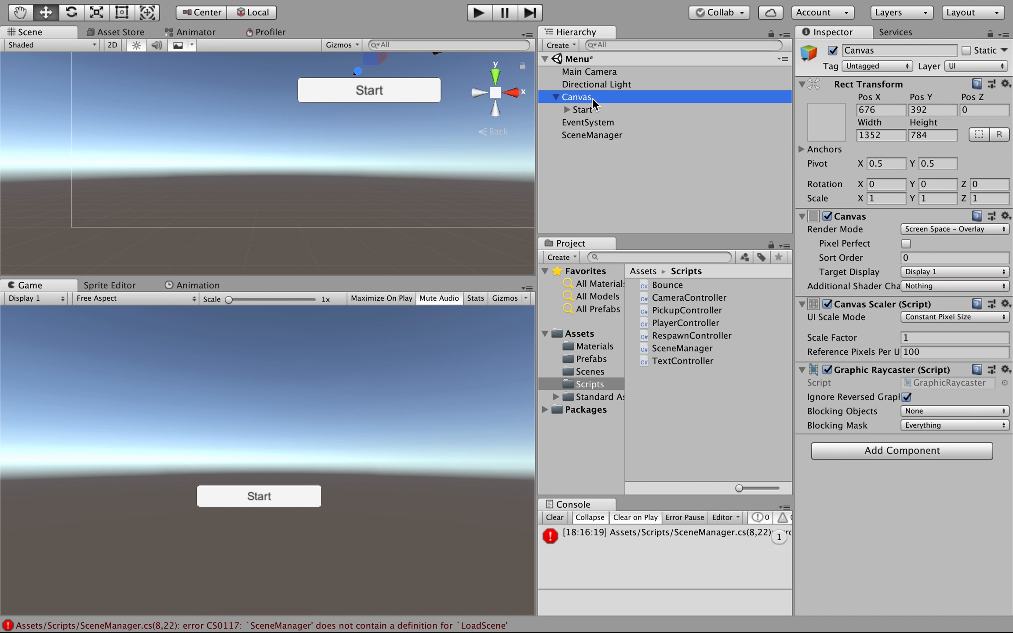
pyautogui.click(595, 111)
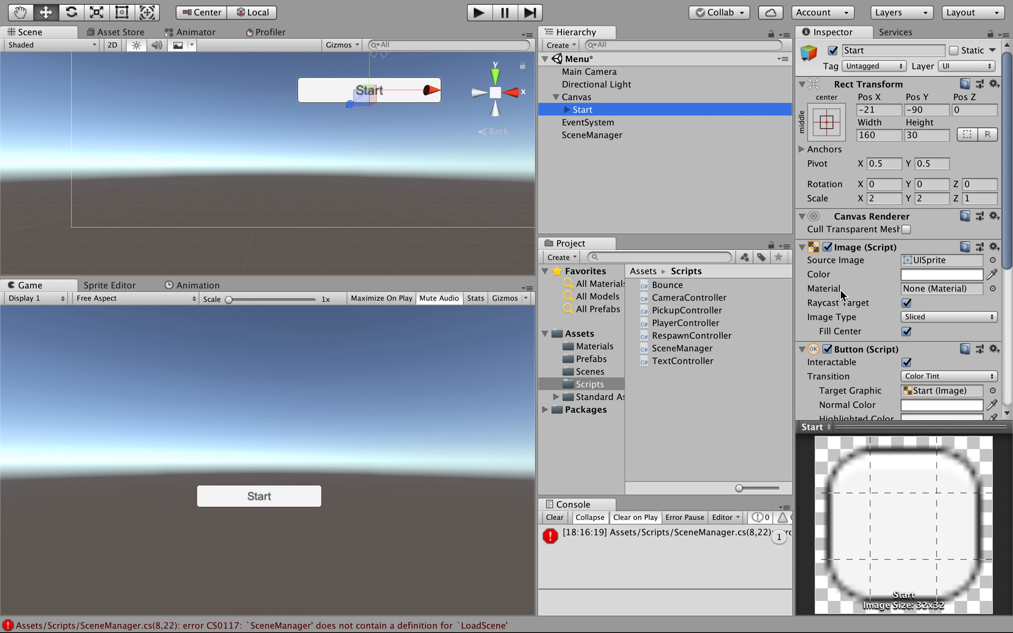
pyautogui.scroll(-10, 840, 295)
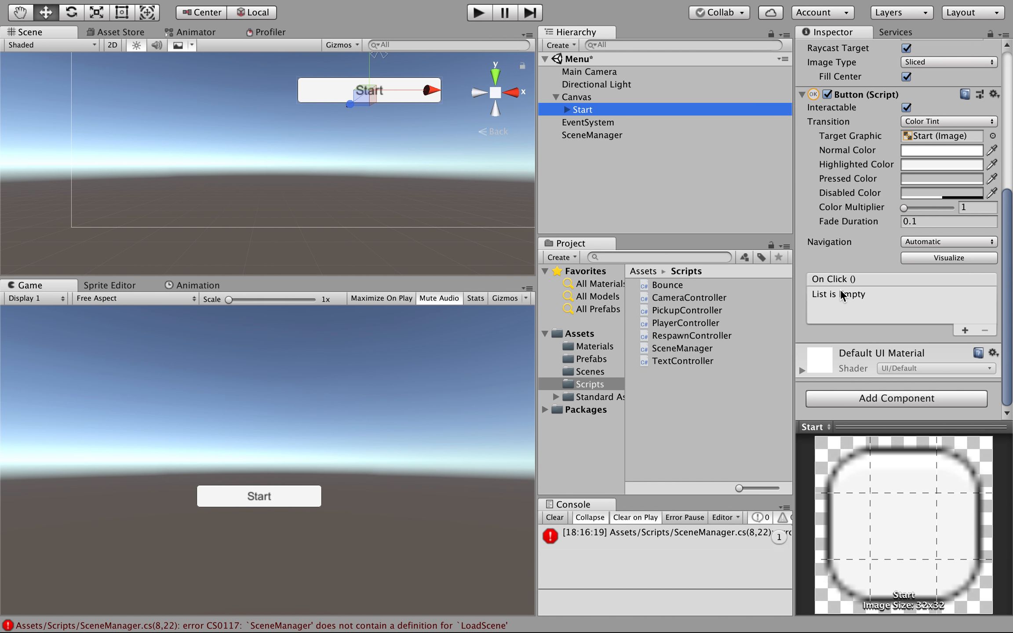
# - Compare the SceneManager script's LoadScene call in Visual Studio with the script and console error in Unity
pyautogui.hotkey('ctrl', 'Left')
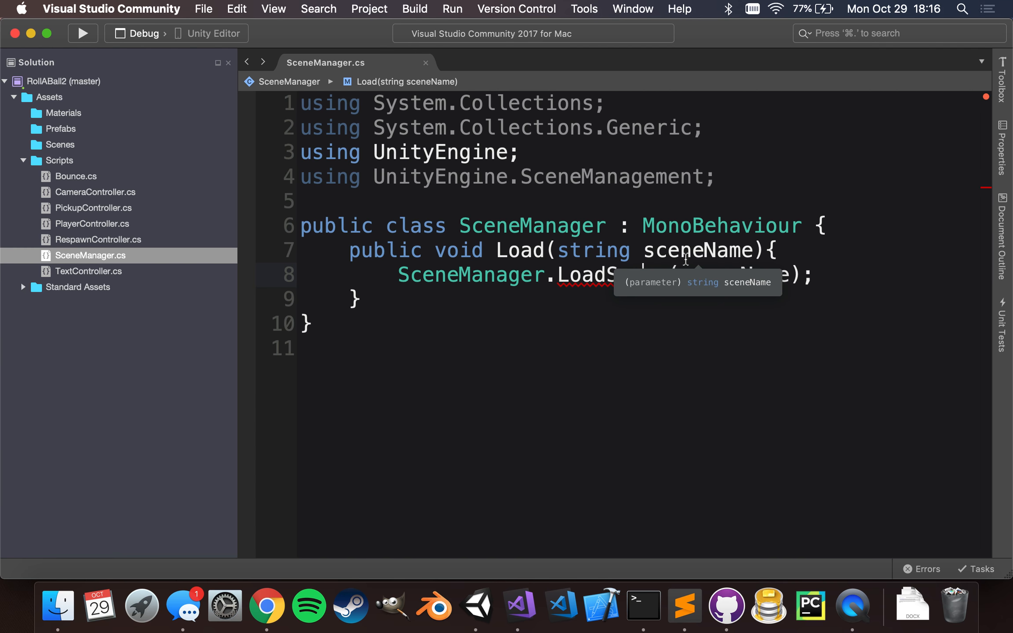
pyautogui.scroll(-1, 682, 158)
pyautogui.hotkey('ctrl', 'Right')
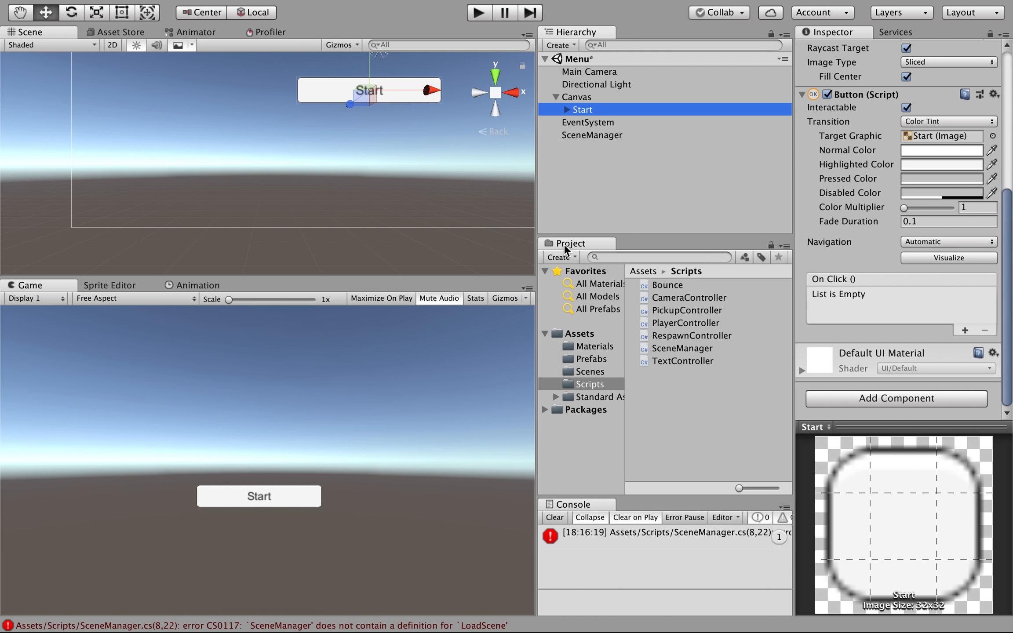
pyautogui.hotkey('ctrl', 'Left')
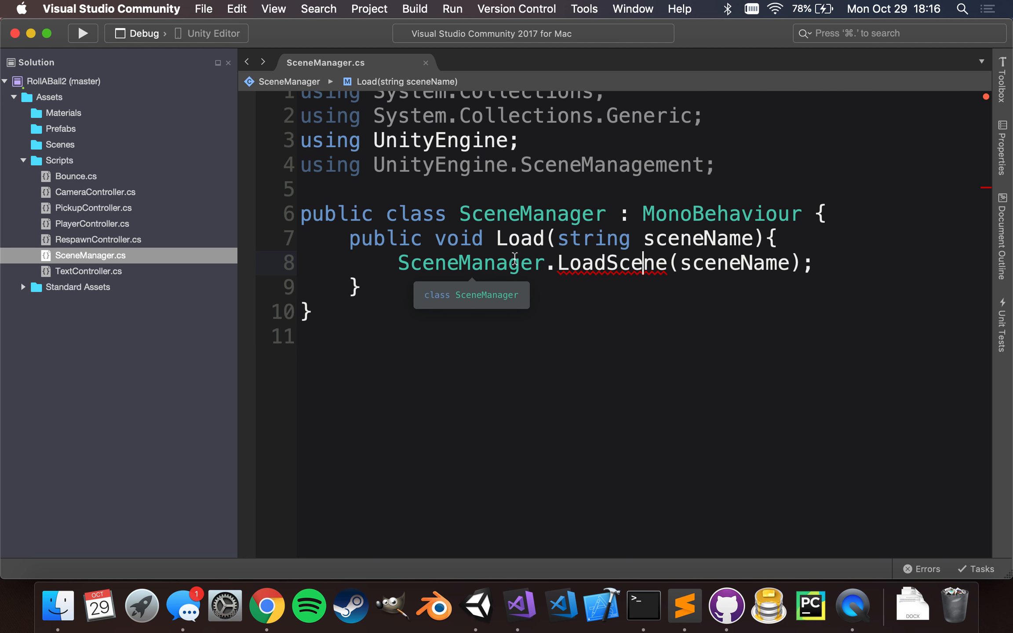
pyautogui.hotkey('ctrl', 'Right')
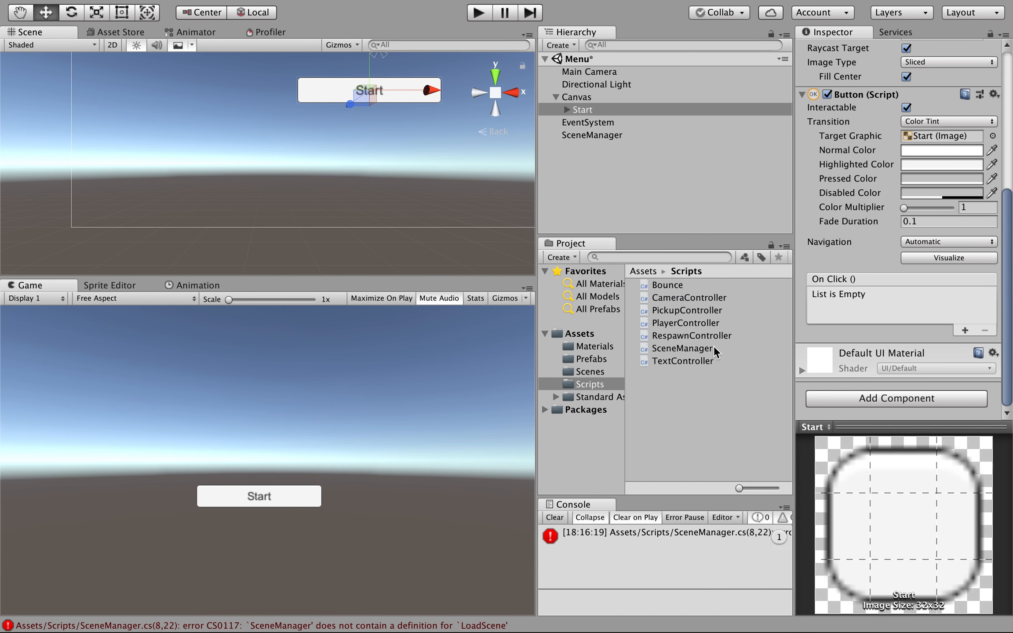
# - Rename the SceneManager script in the project's Scripts folder as SceneController
pyautogui.click(679, 349)
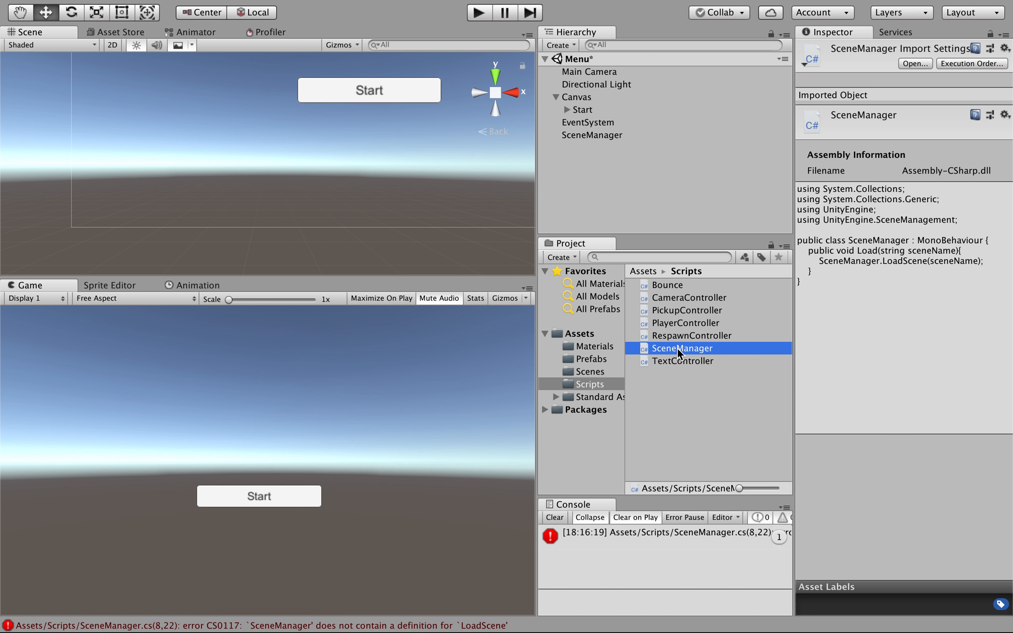
pyautogui.click(679, 352)
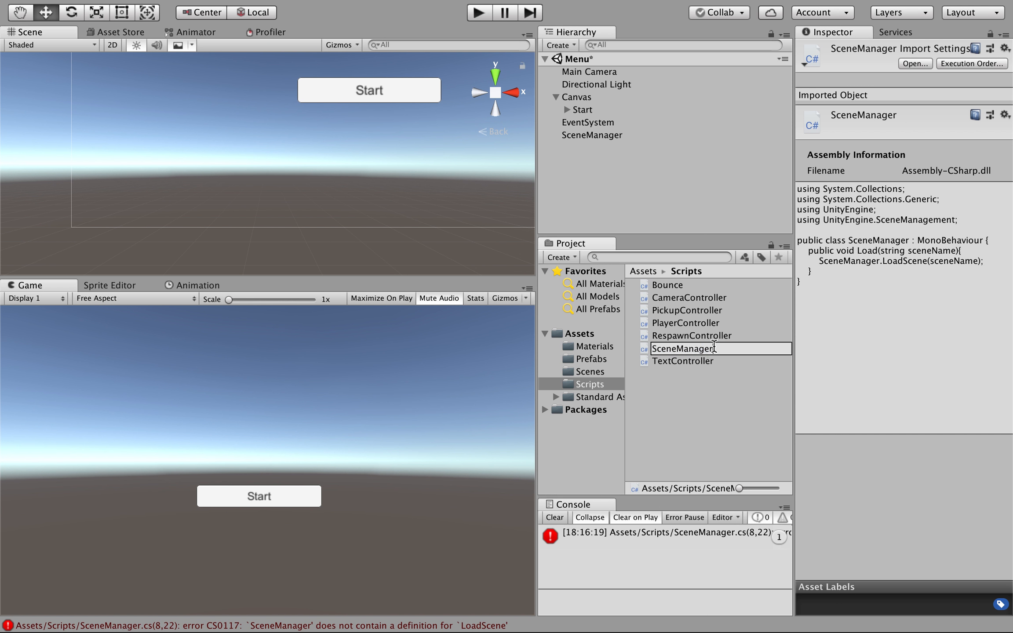
pyautogui.press('BackSpace')
pyautogui.press('BackSpace')
pyautogui.press('BackSpace')
pyautogui.press('BackSpace')
pyautogui.press('BackSpace')
pyautogui.press('BackSpace')
pyautogui.press('BackSpace')
pyautogui.write('Controller')
pyautogui.press('Return')
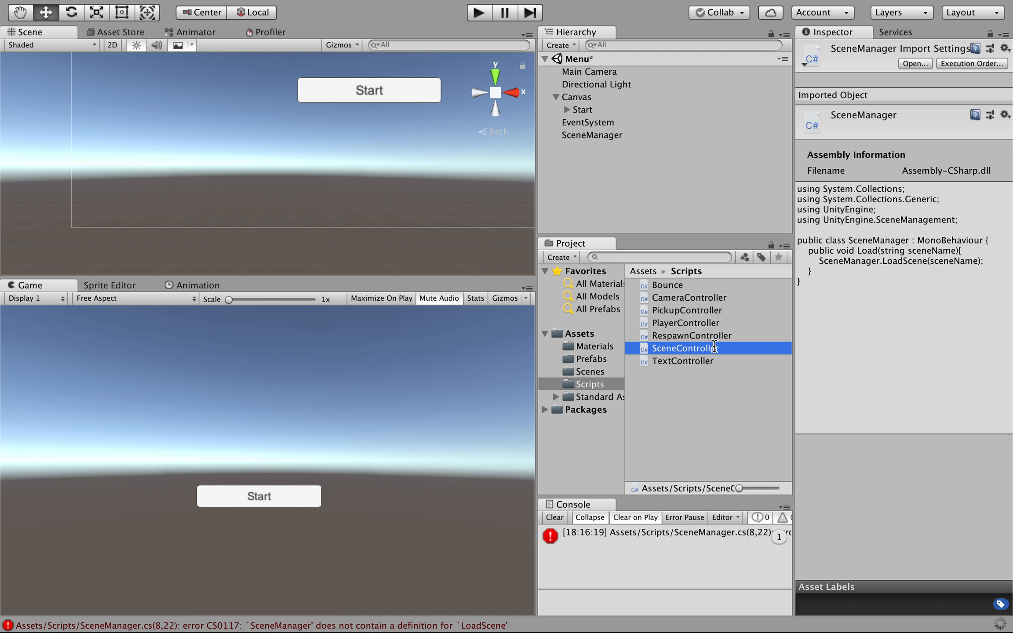
# - Switch to Visual Studio, close the outdated SceneManager.cs file and open SceneController.cs from the Scripts folder
pyautogui.doubleClick(714, 347)
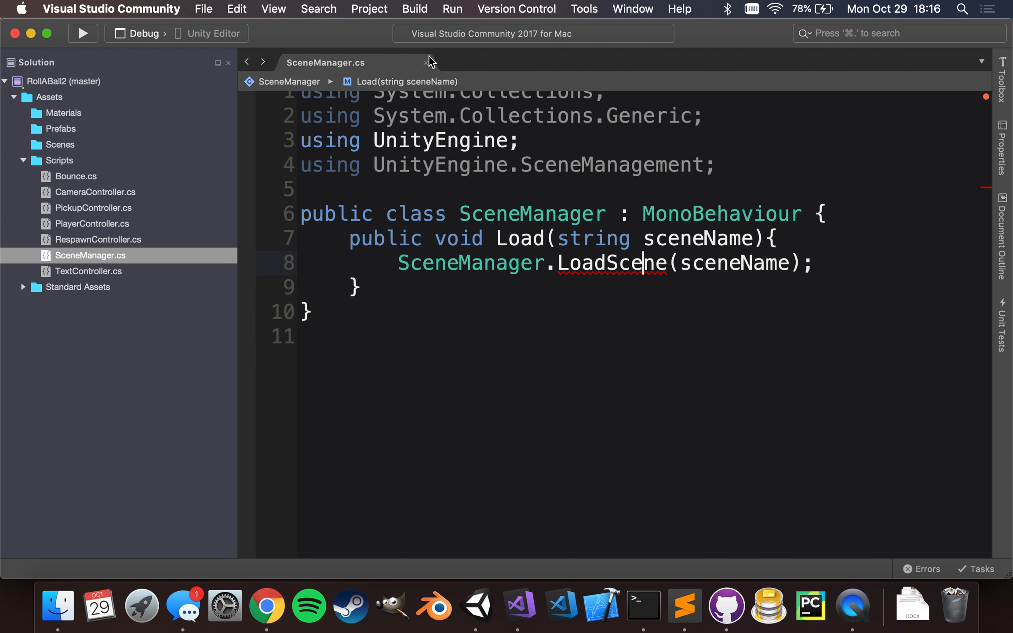
pyautogui.click(426, 63)
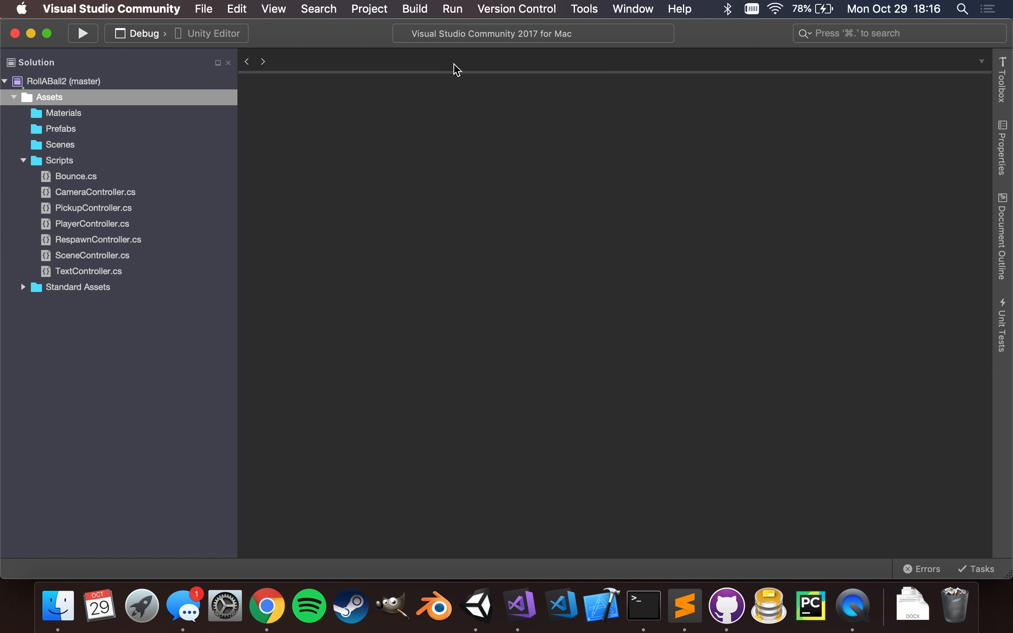
pyautogui.click(75, 175)
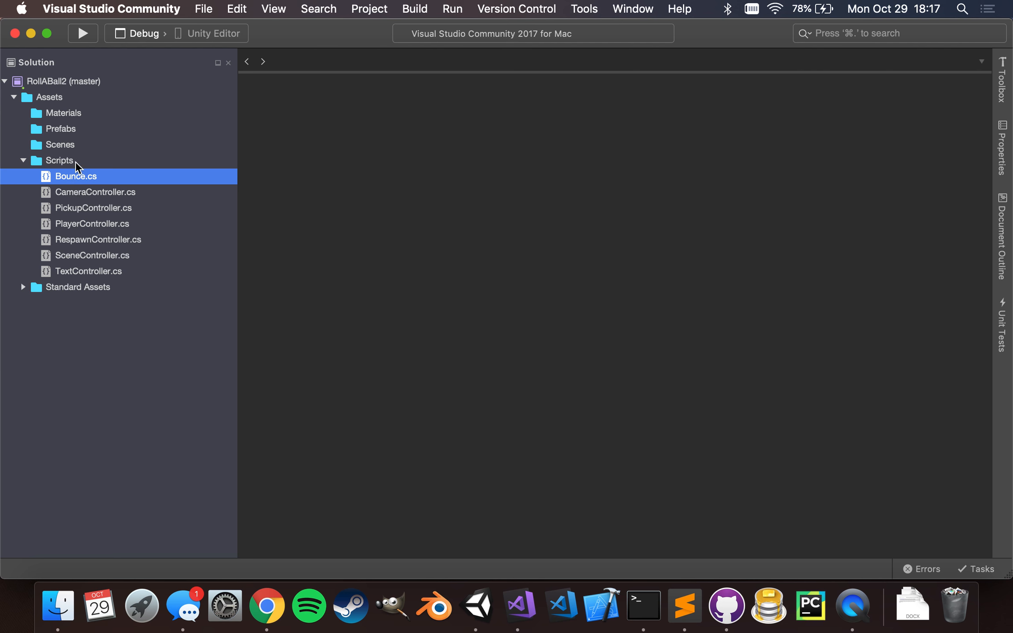
pyautogui.doubleClick(75, 257)
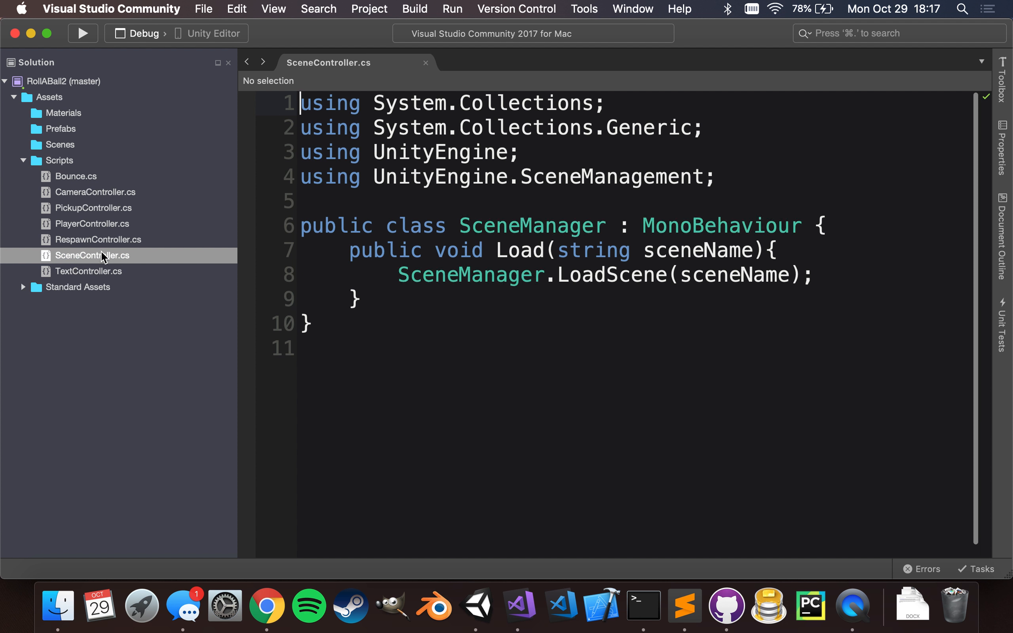
# - Rename the class in the script's declaration as SceneController and save the file
pyautogui.doubleClick(528, 225)
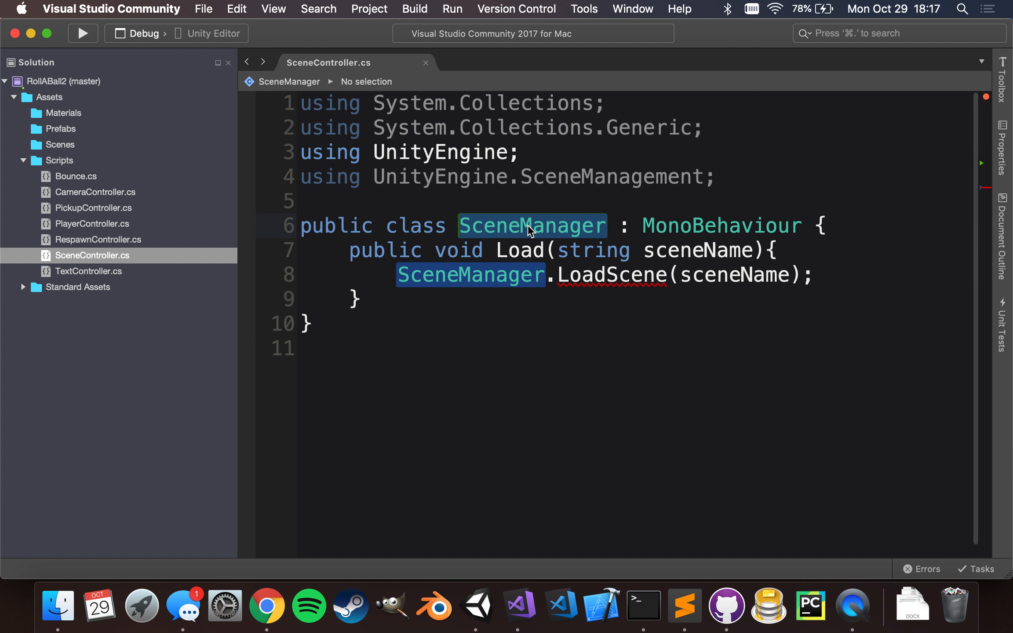
pyautogui.write('SceneCont')
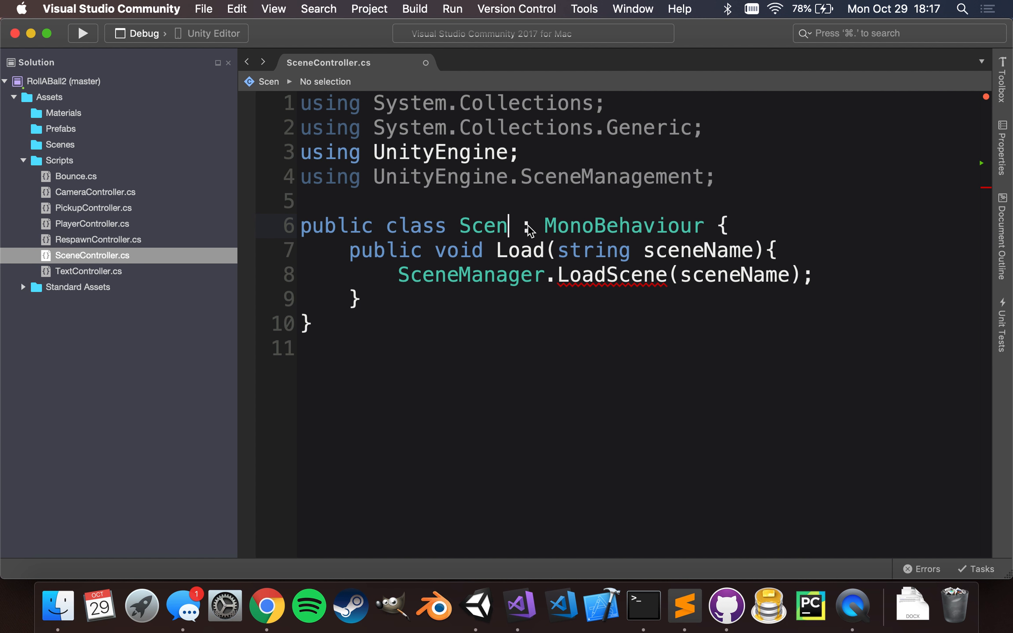
pyautogui.write('roller')
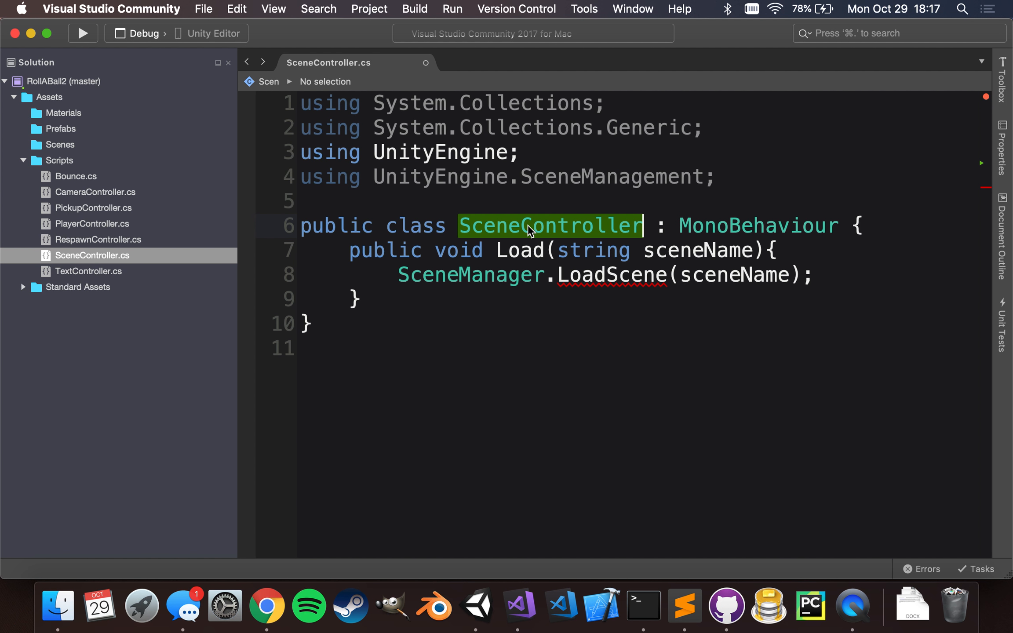
pyautogui.press('super+s')
pyautogui.click(537, 203)
pyautogui.click(603, 290)
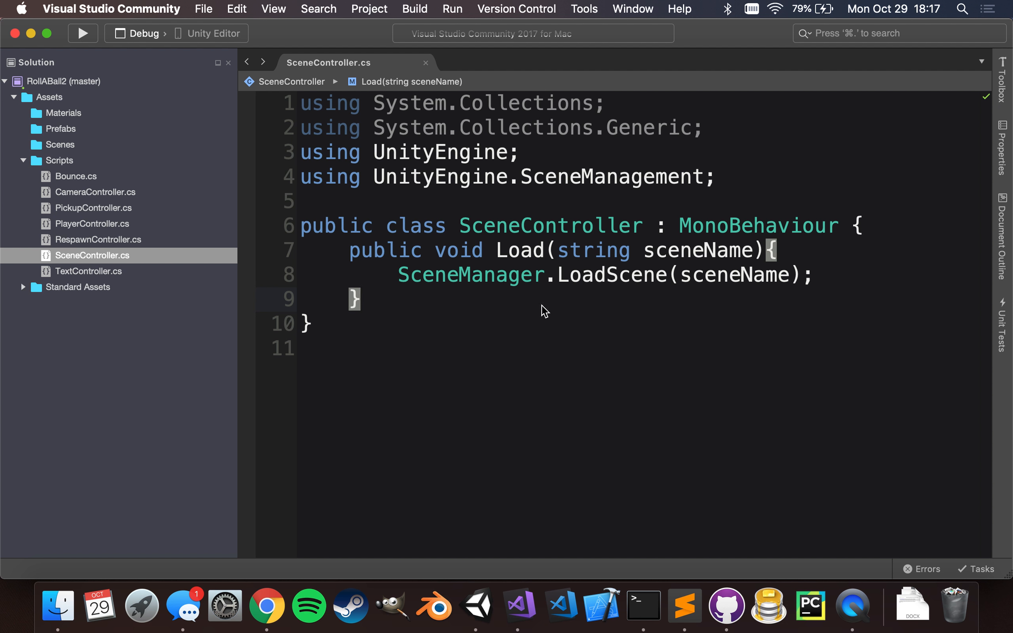
pyautogui.click(520, 226)
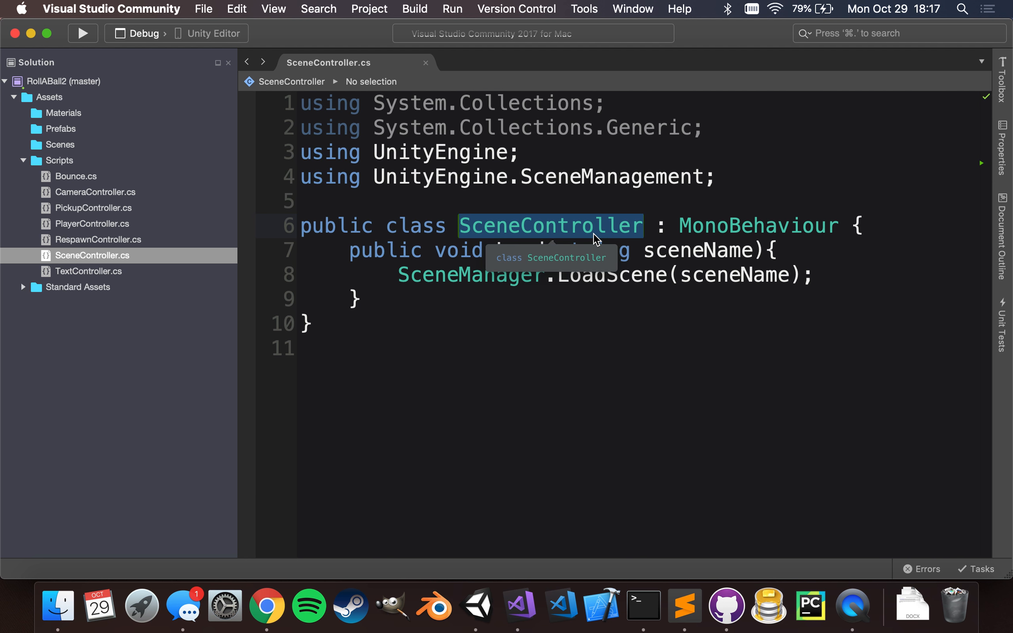
pyautogui.click(574, 210)
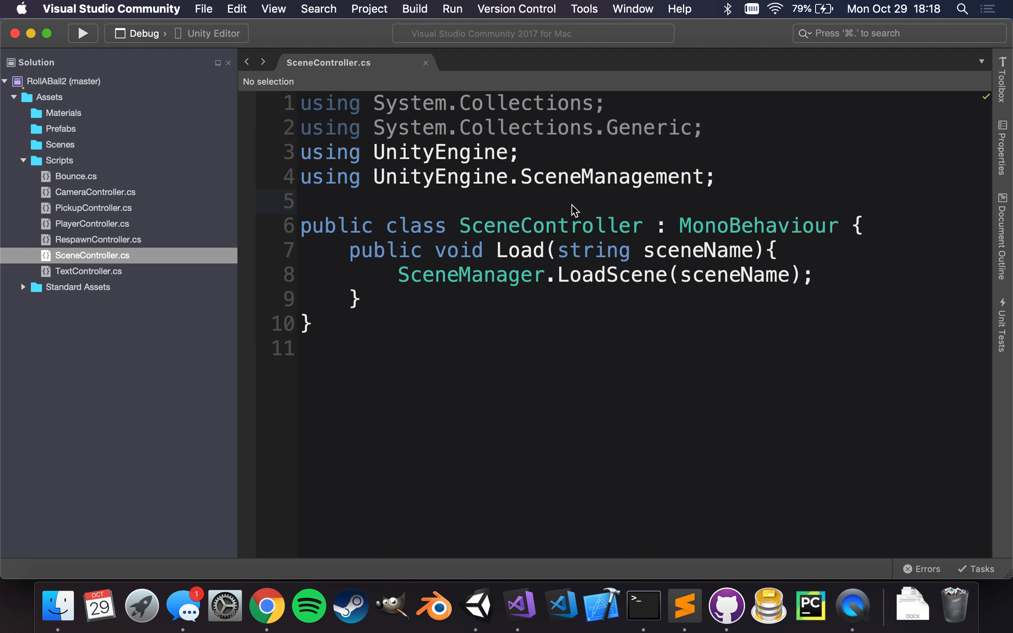
# - Switch to Unity, add an On Click entry to the Start button and assign the SceneManager object to it
pyautogui.hotkey('ctrl', 'Right')
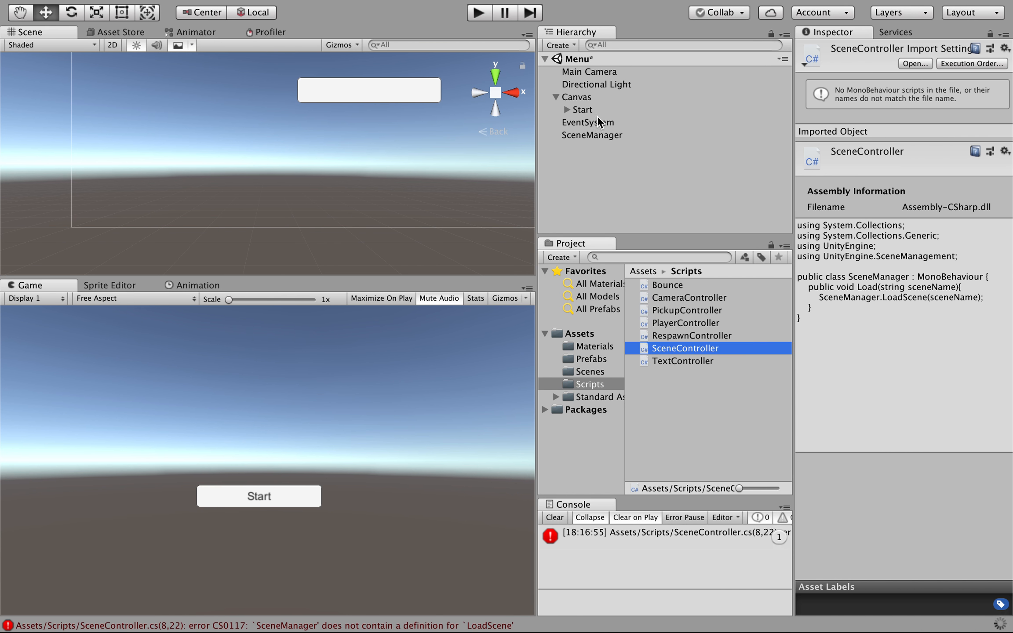
pyautogui.click(577, 97)
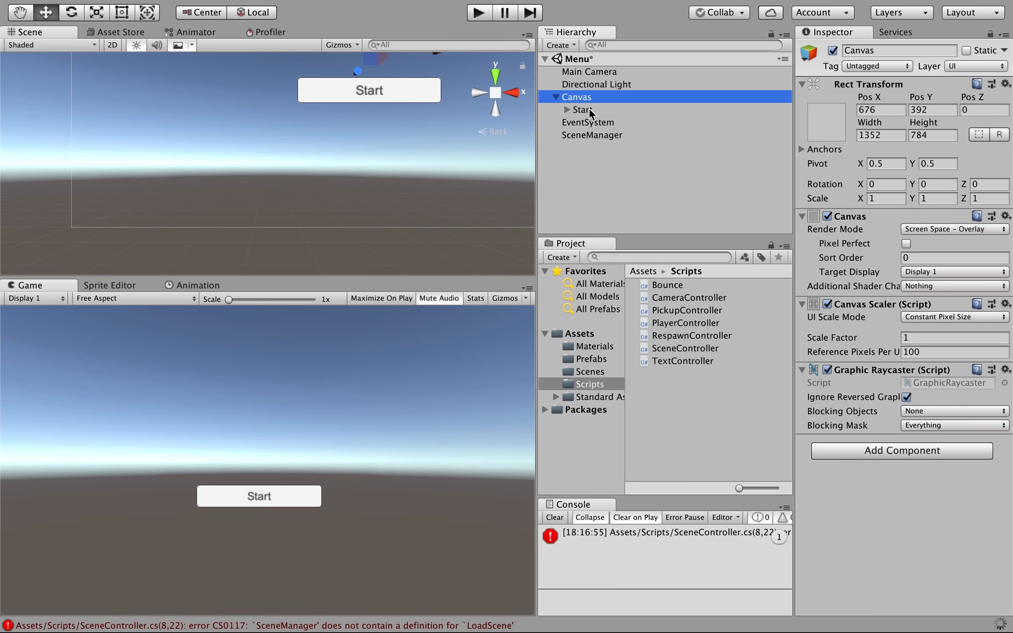
pyautogui.click(587, 110)
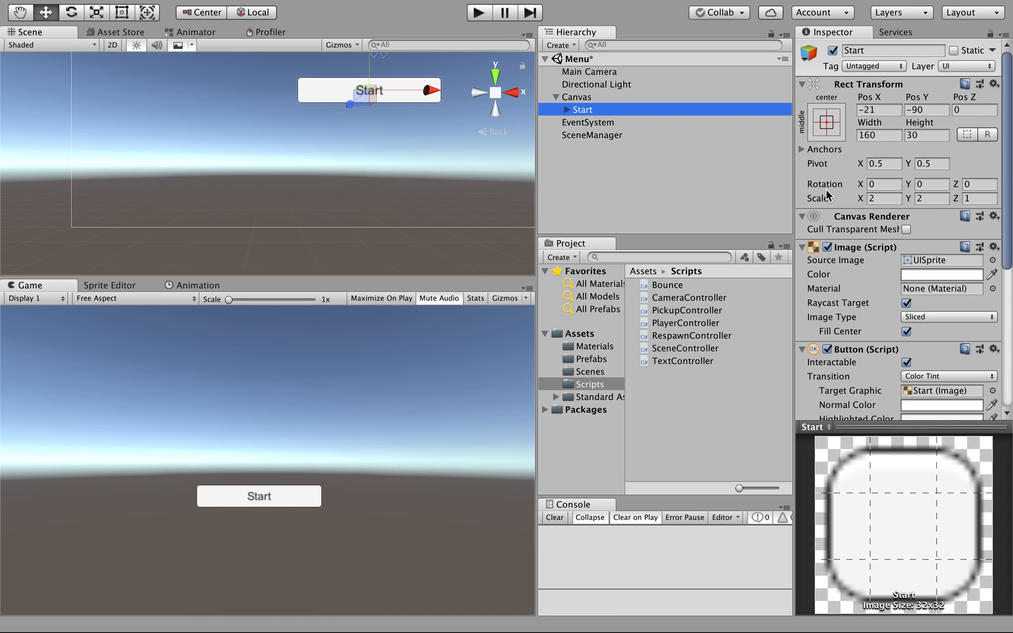
pyautogui.scroll(-5, 826, 194)
pyautogui.scroll(-1, 827, 195)
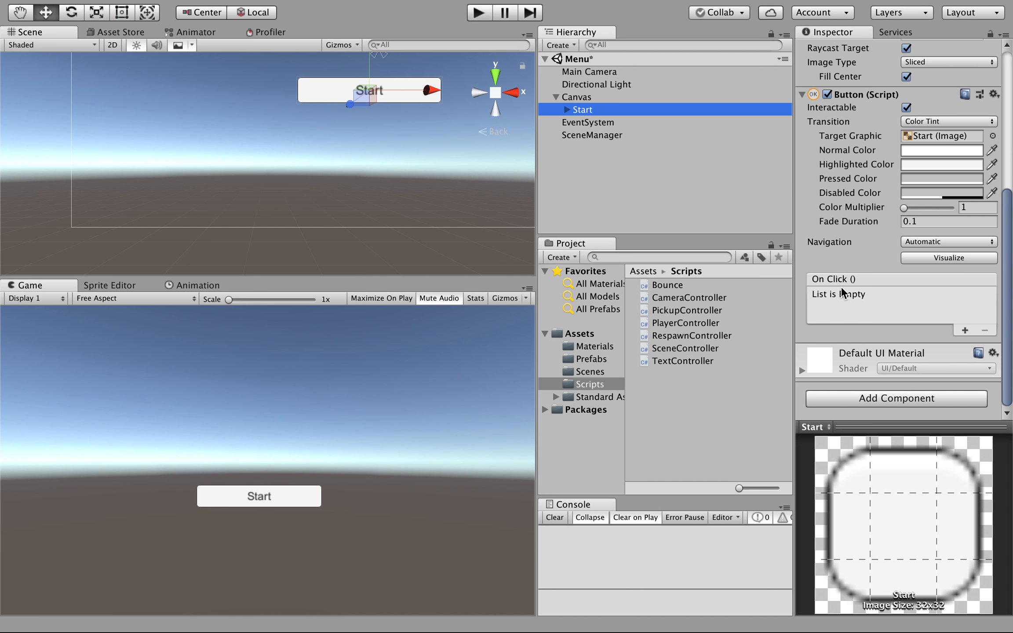
pyautogui.click(964, 330)
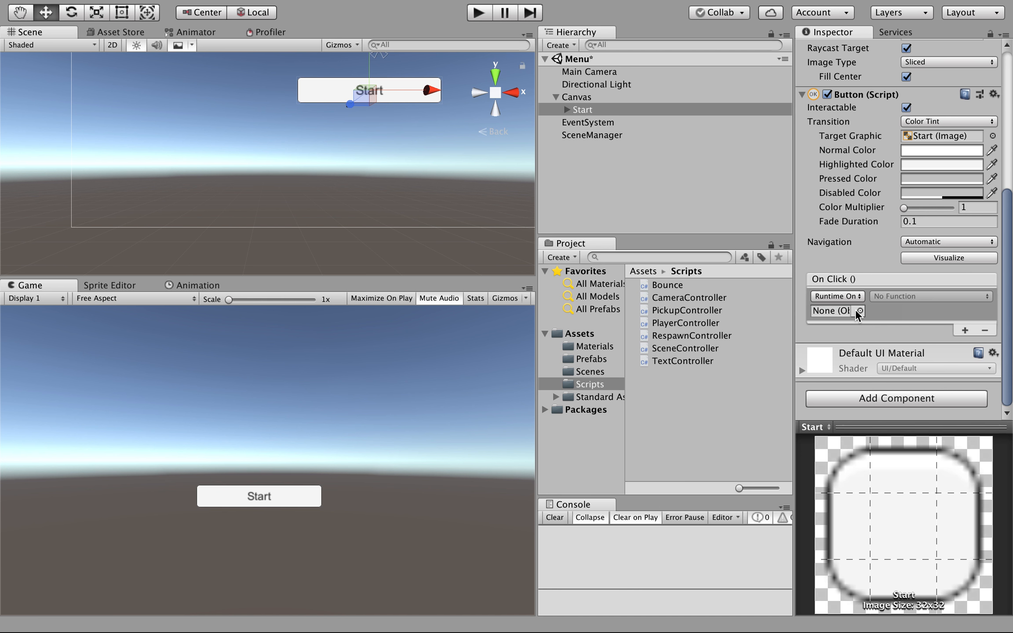
pyautogui.click(580, 137)
pyautogui.moveTo(580, 136); pyautogui.dragTo(836, 319)
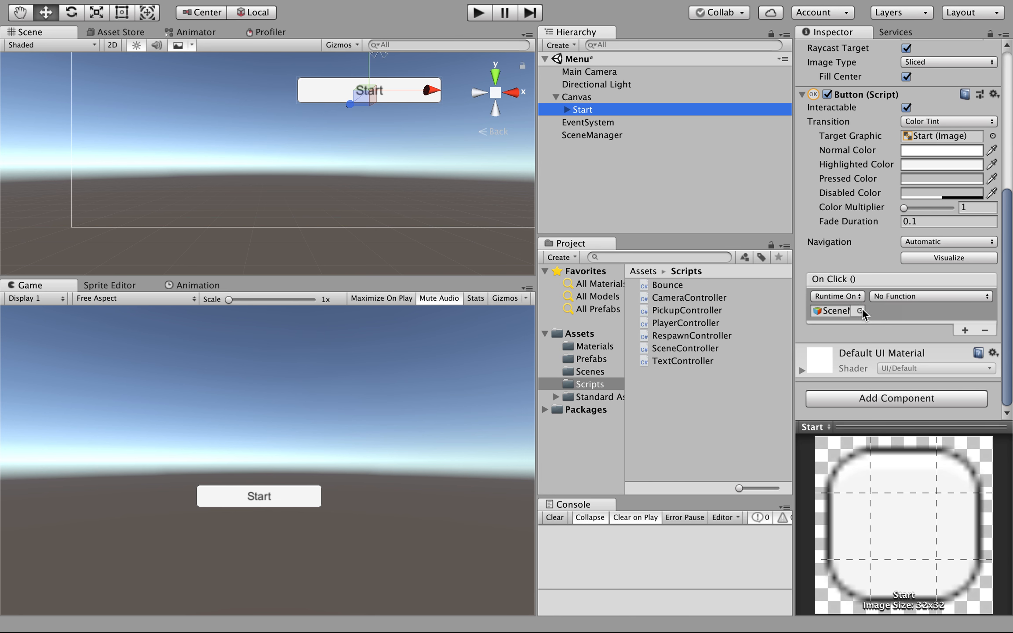
# - Set the Start button's On Click function to SceneController's Load (string)
pyautogui.click(893, 297)
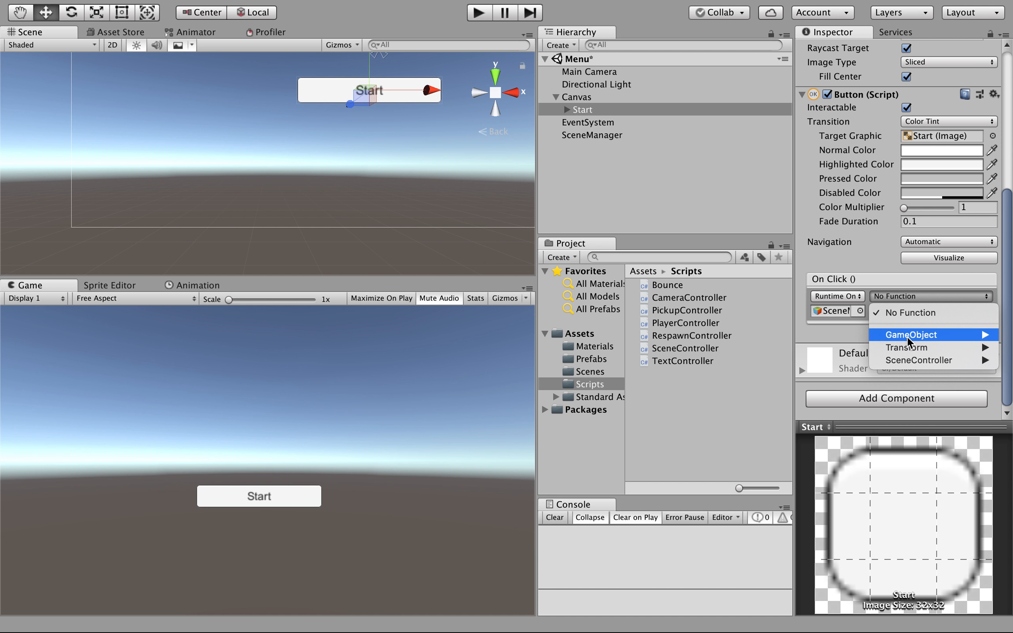
pyautogui.moveTo(908, 341)
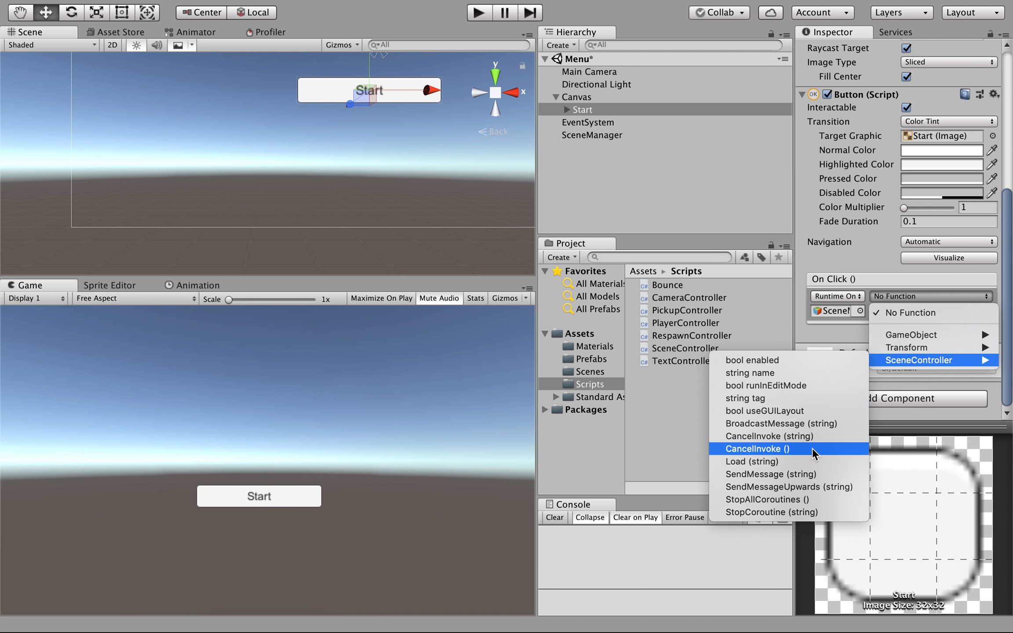
pyautogui.click(806, 467)
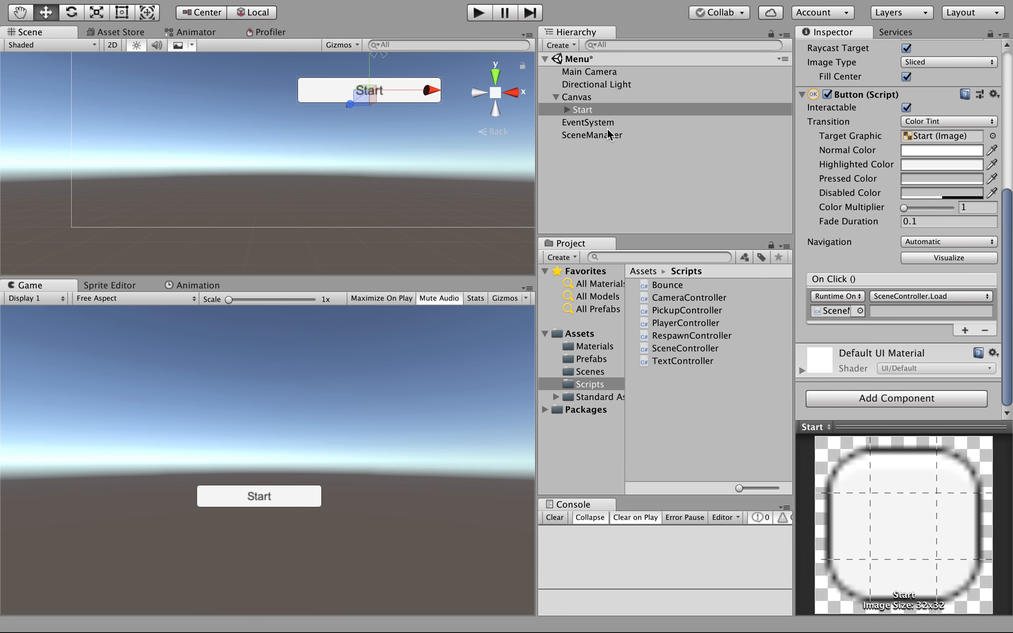
# - Review the SceneManager object's script component and the function chosen in the Start button's On Click entry
pyautogui.click(589, 136)
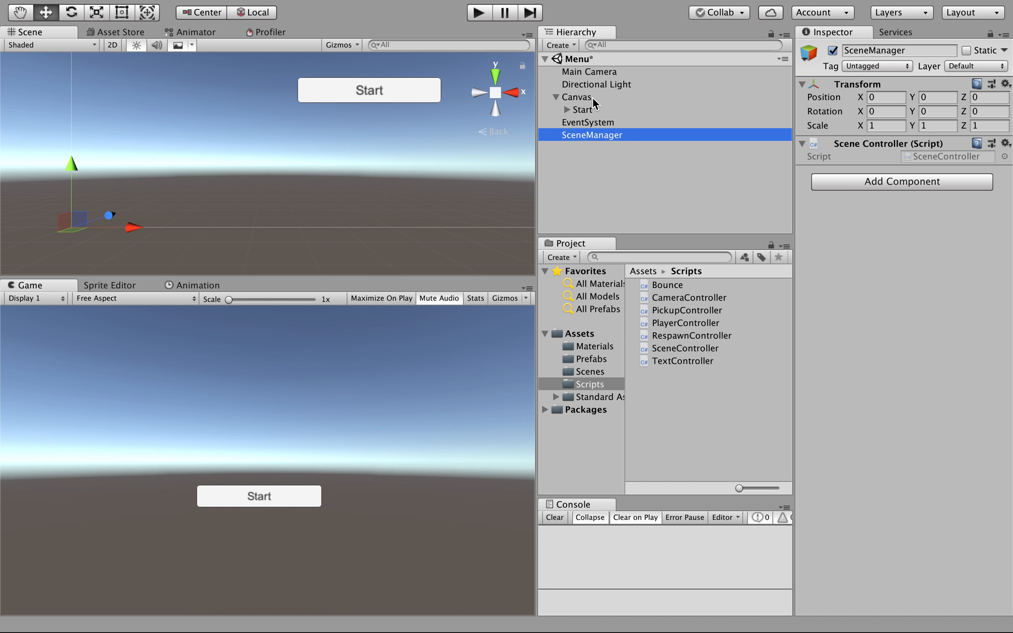
pyautogui.click(584, 110)
pyautogui.scroll(-10, 864, 286)
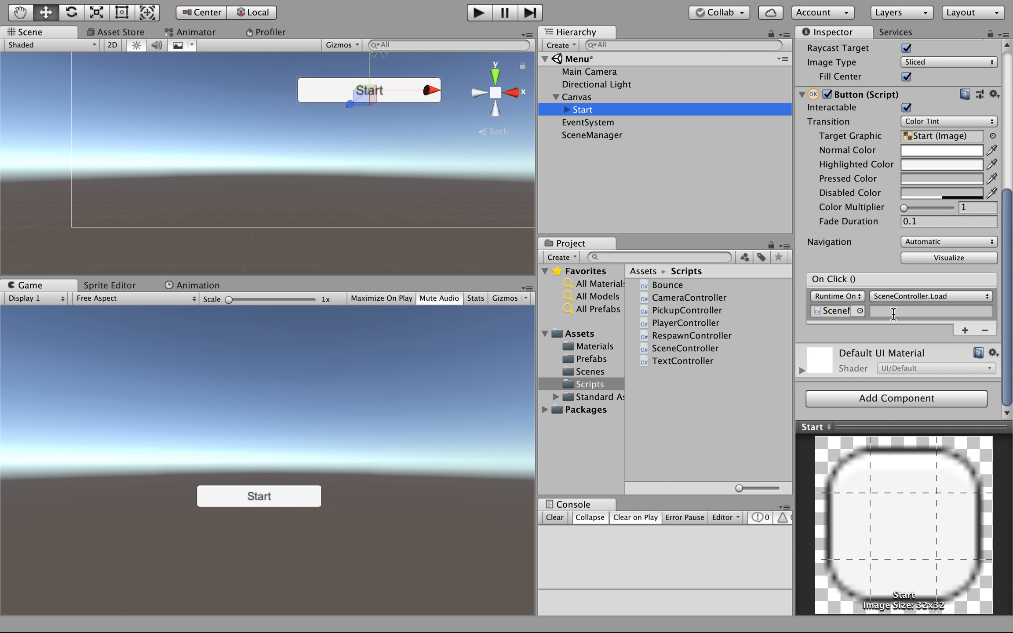
pyautogui.click(895, 311)
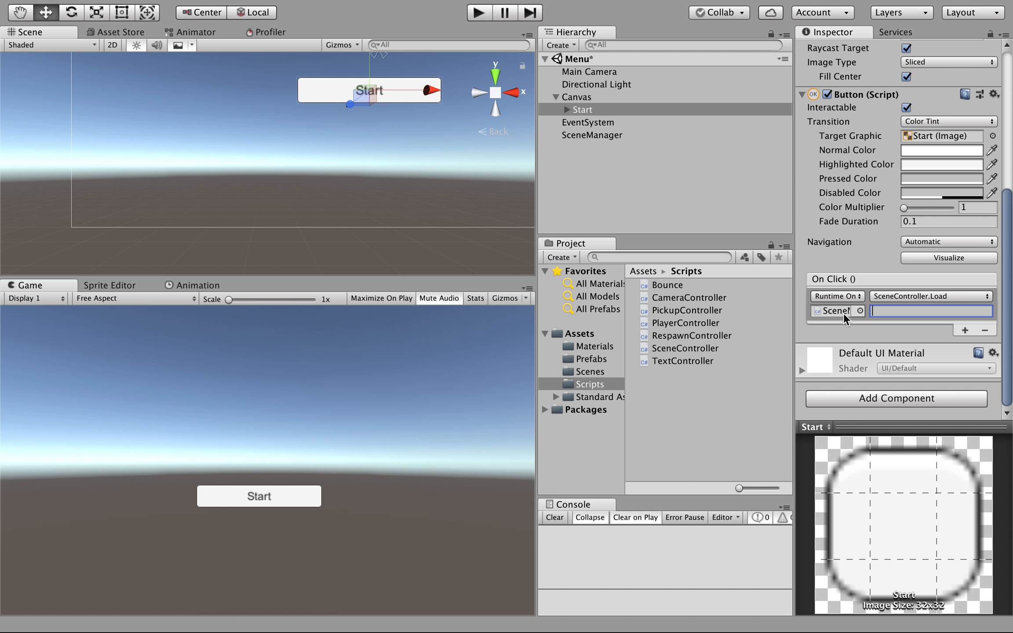
pyautogui.click(918, 296)
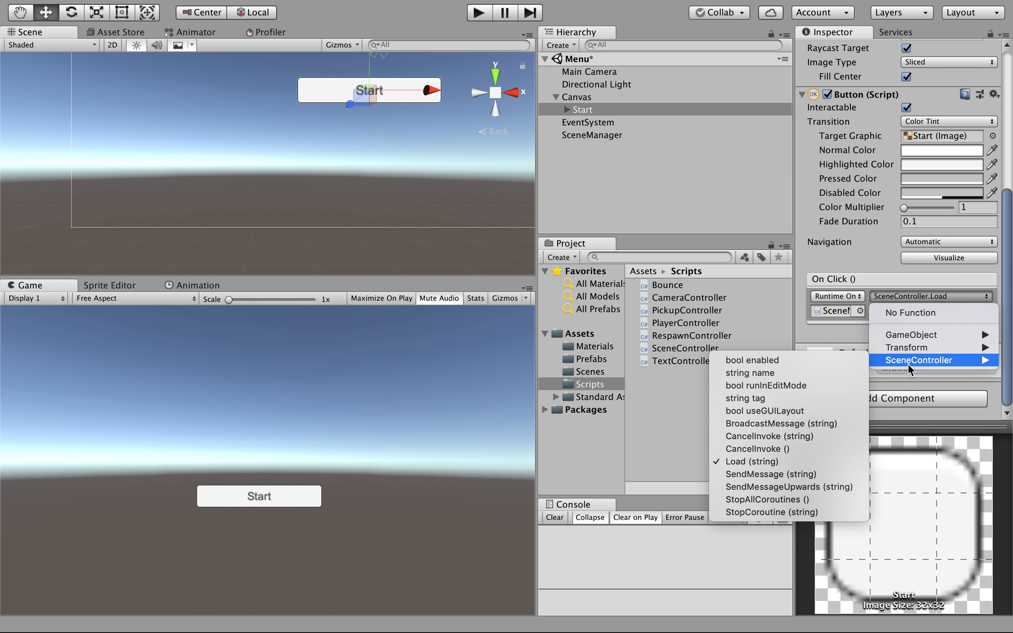
pyautogui.click(810, 462)
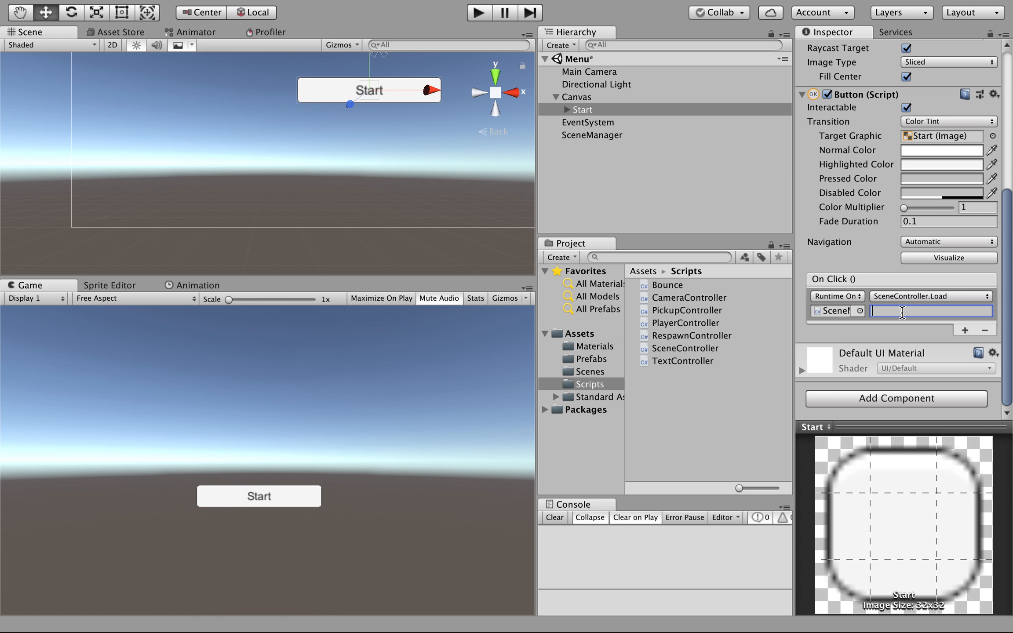
# - Enter Level 1 as the scene name argument of the Start button's On Click entry and save the Menu scene
pyautogui.write('Level 1')
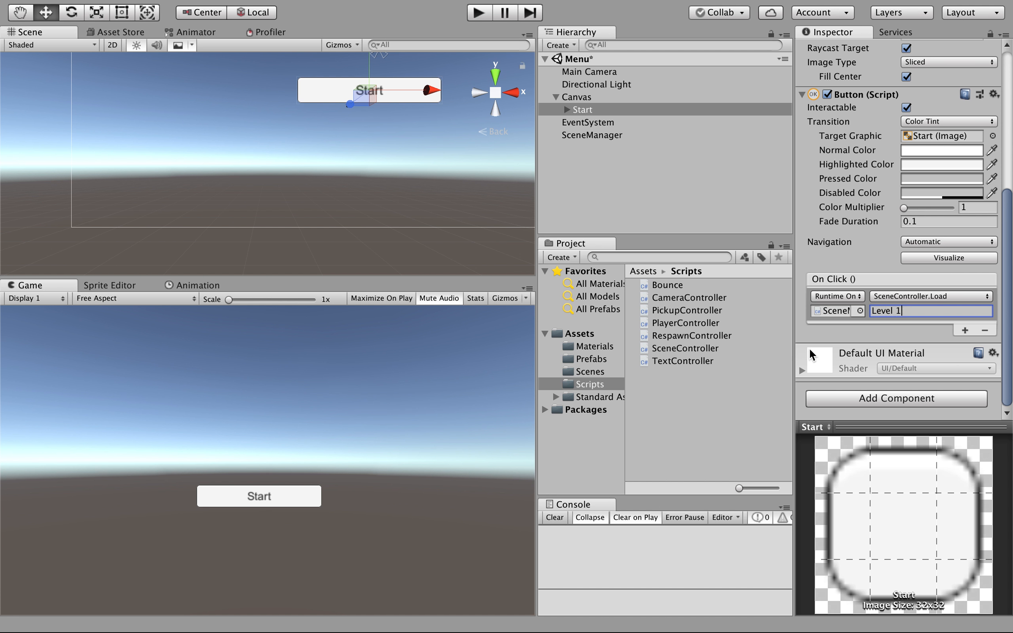
pyautogui.click(870, 336)
pyautogui.click(585, 197)
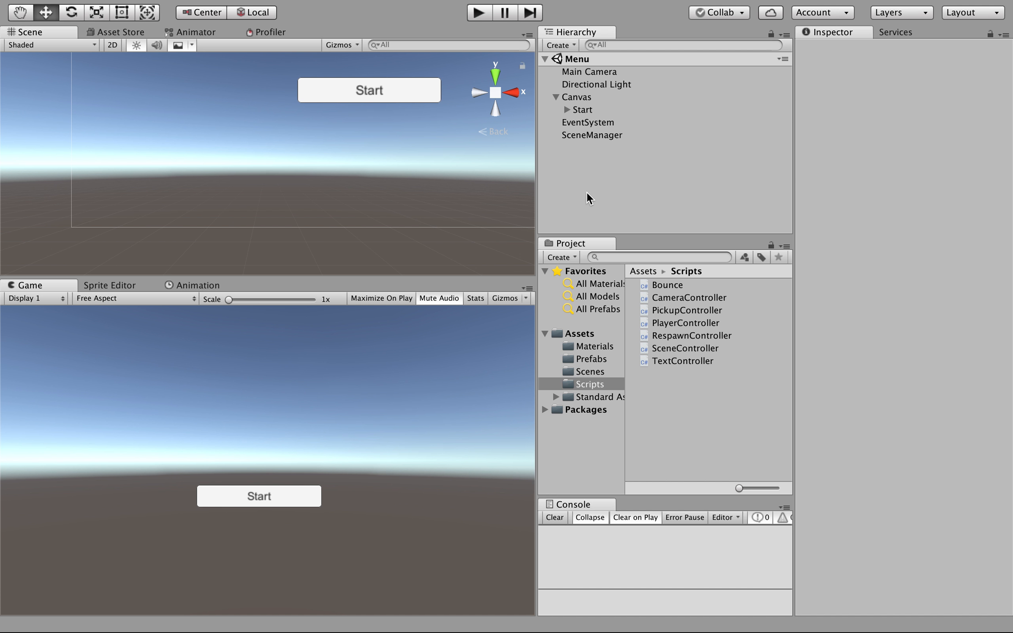
# - Run the Menu scene in play mode and test the Start button in the Game view
pyautogui.click(479, 13)
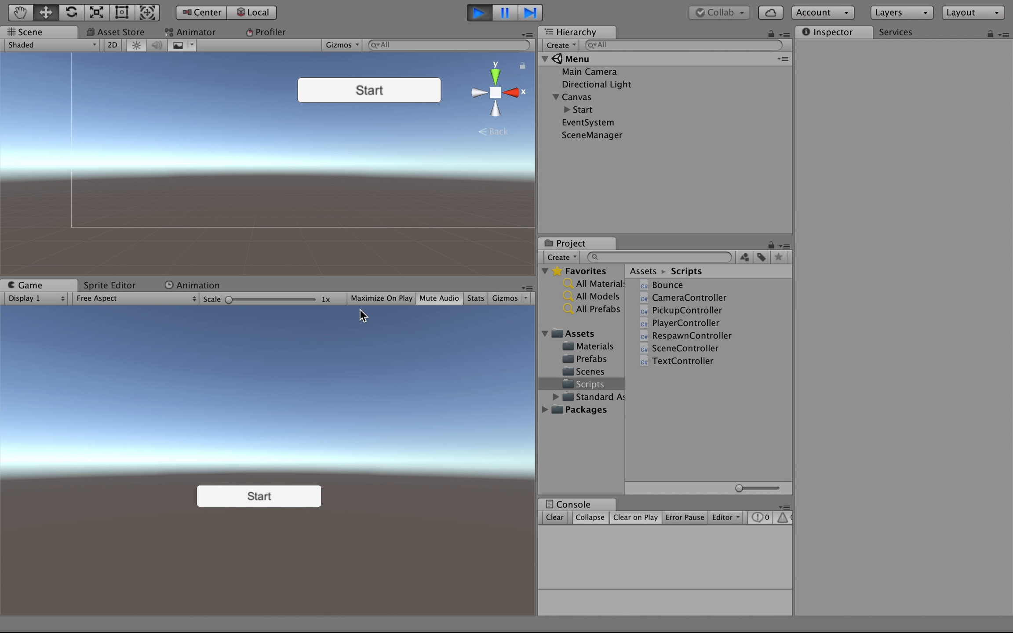
pyautogui.click(266, 495)
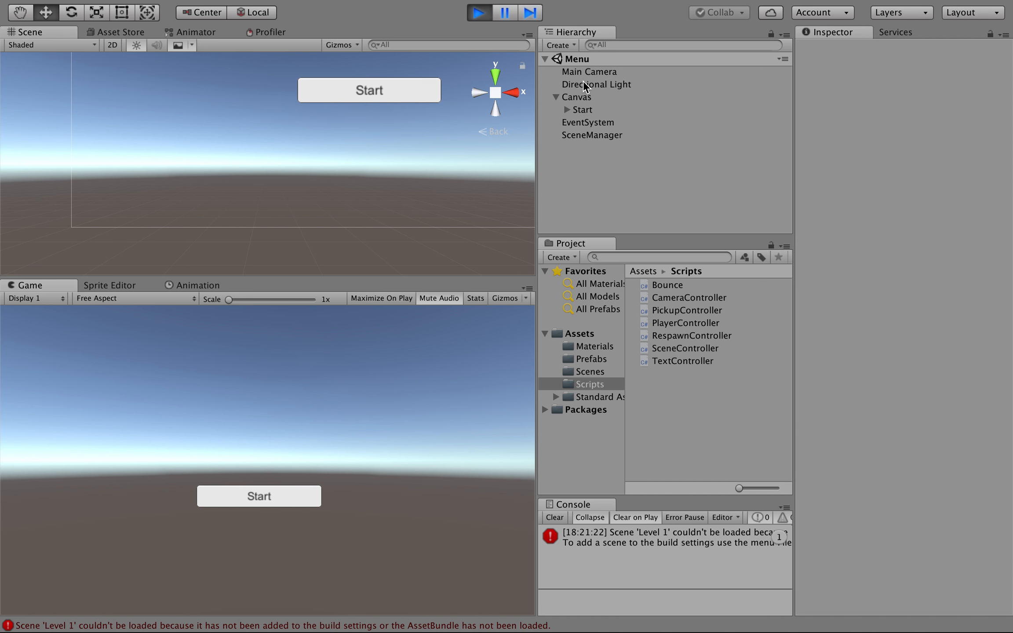
# - Stop play mode, add the Level 1 scene from the Scenes folder to the Hierarchy alongside Menu, and unload it
pyautogui.click(490, 13)
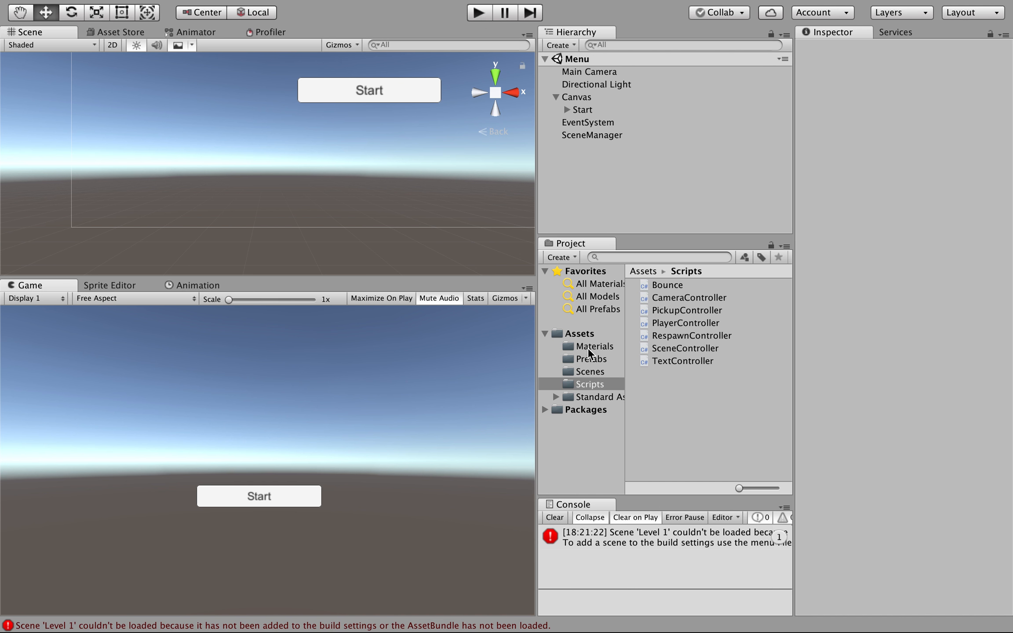
pyautogui.click(587, 374)
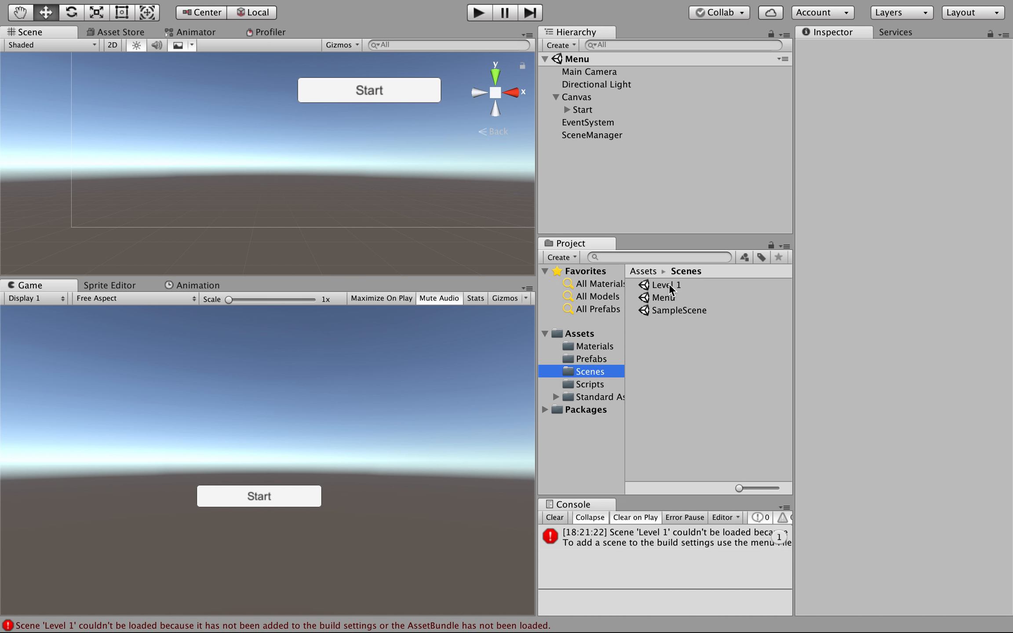
pyautogui.click(669, 289)
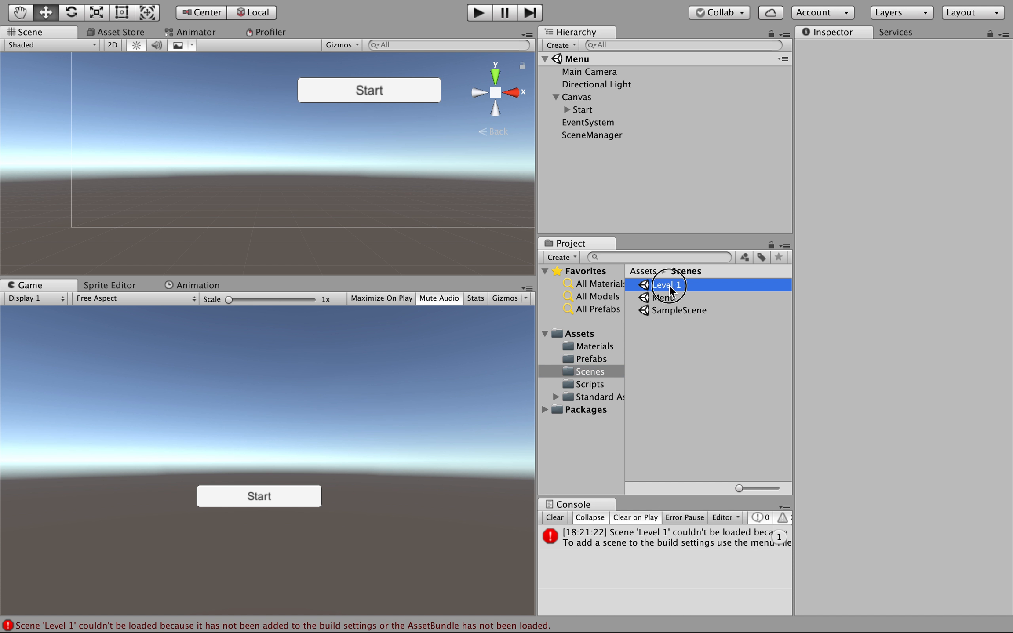
pyautogui.moveTo(669, 289); pyautogui.dragTo(607, 181)
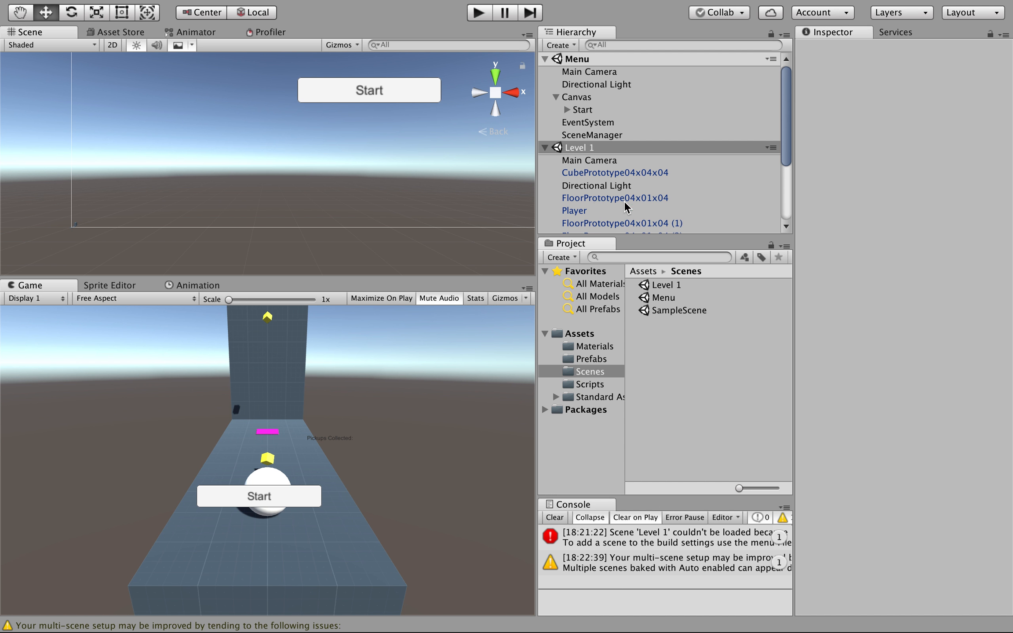
pyautogui.rightClick(574, 153)
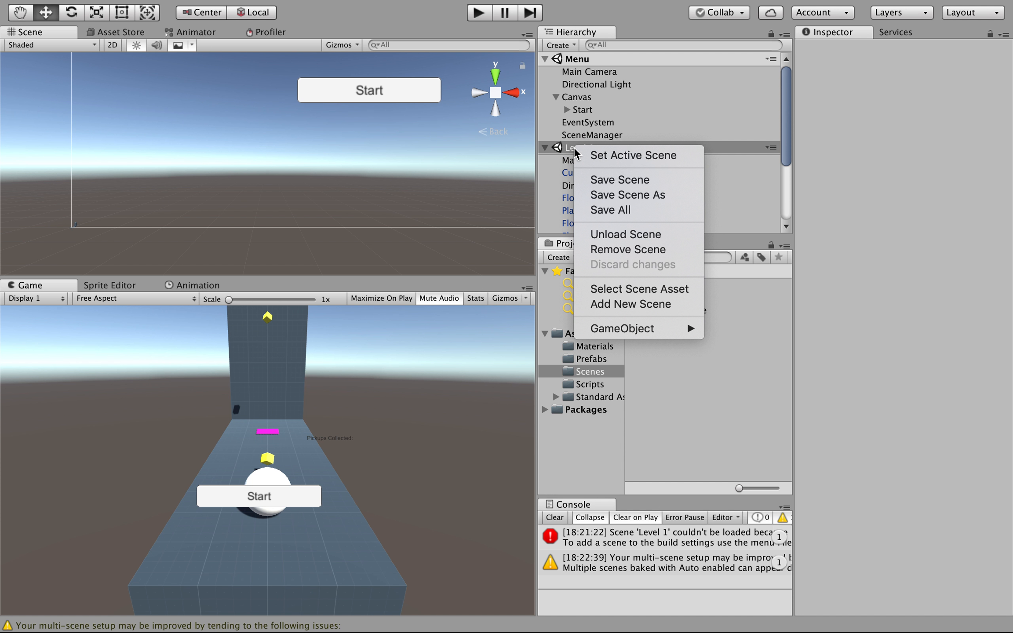
pyautogui.click(629, 238)
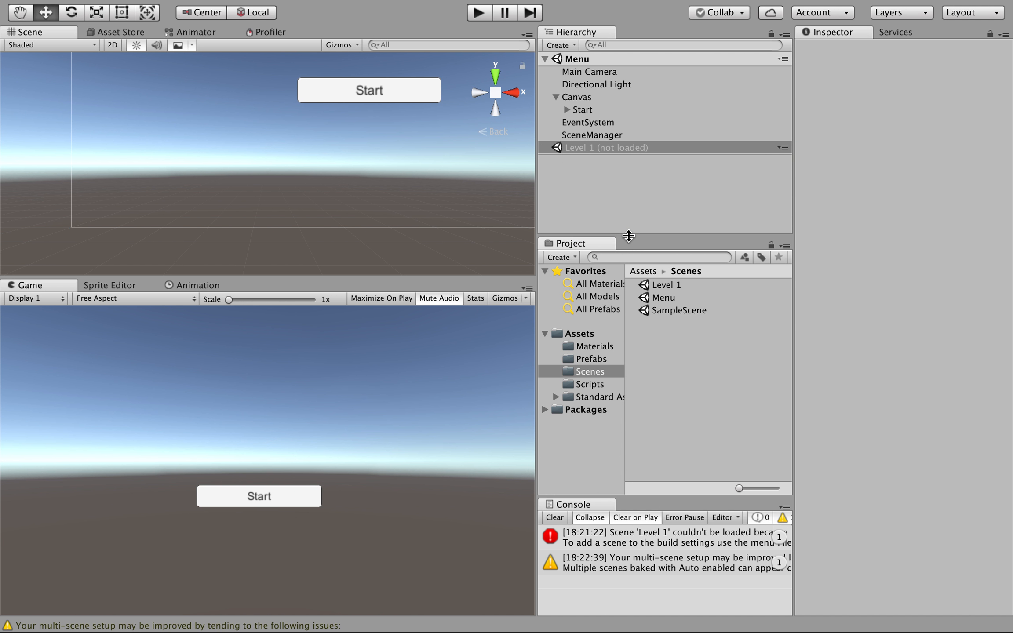
# - Run the Menu scene again, test loading Level 1 with the Start button, and stop play mode
pyautogui.click(479, 13)
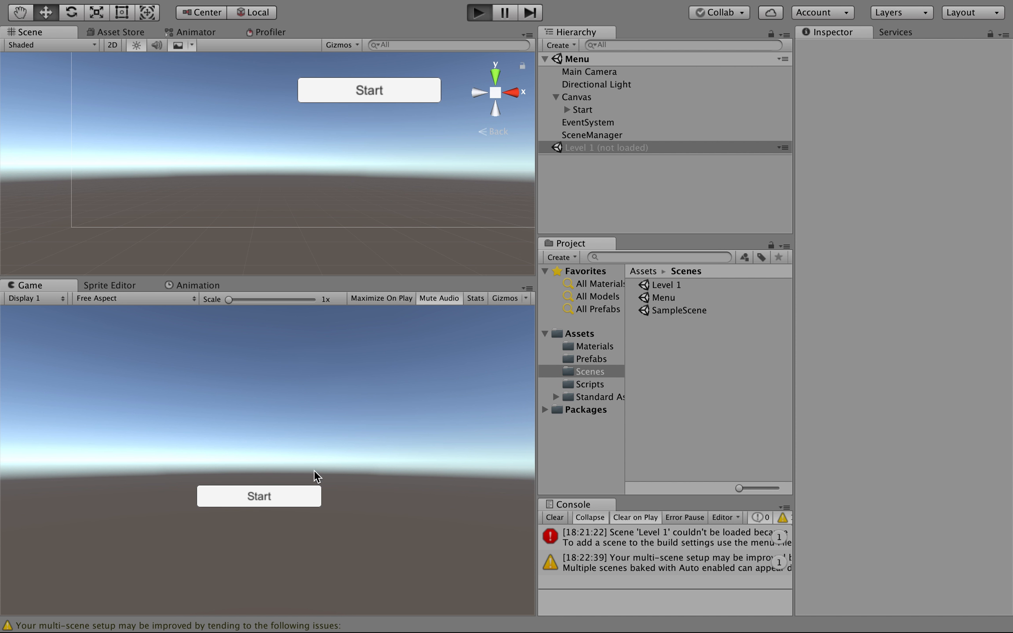
pyautogui.click(272, 498)
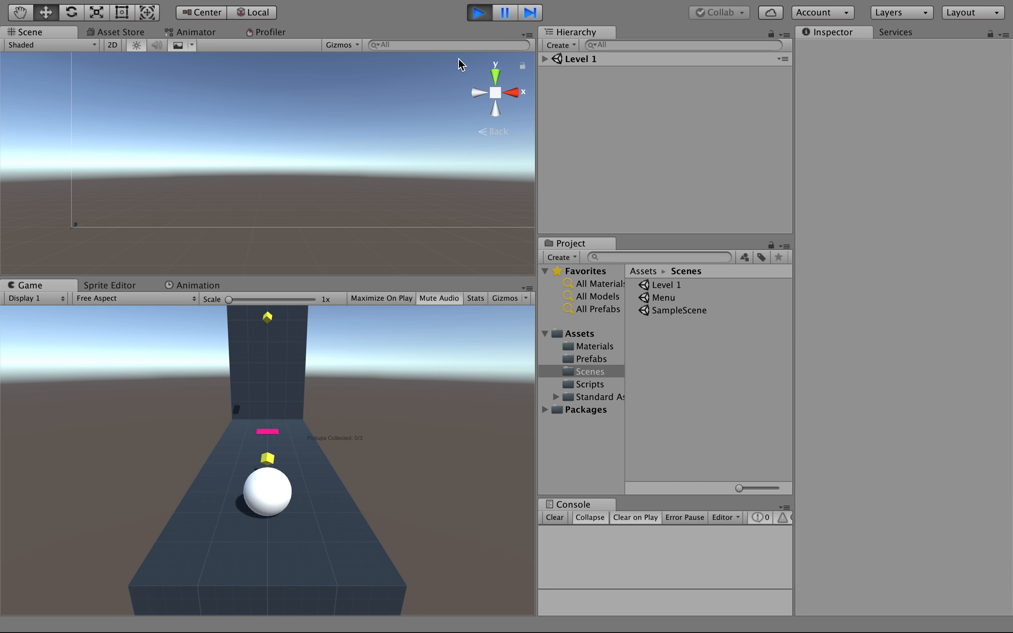
pyautogui.click(481, 16)
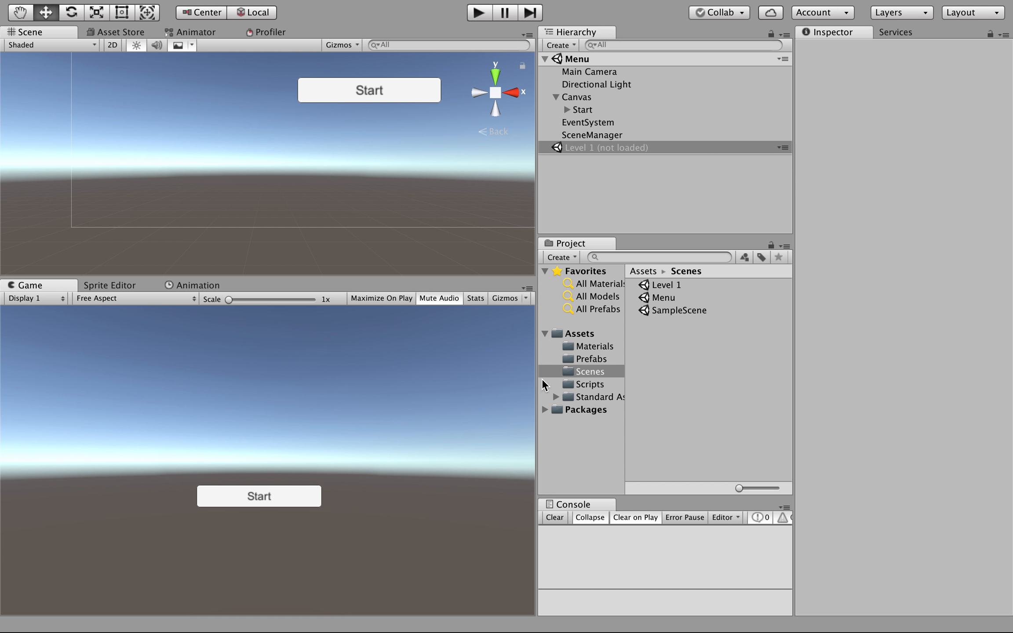
# - Examine the Scenes folder, the Menu scene's Canvas, its Start button and the settings of the button's Text object
pyautogui.click(588, 372)
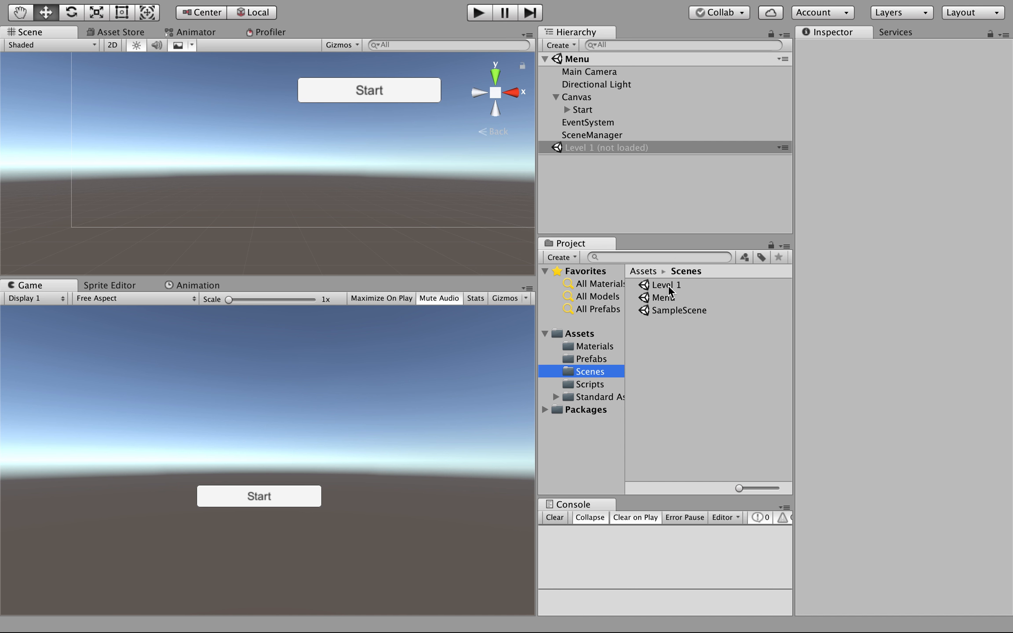
pyautogui.moveTo(668, 286); pyautogui.dragTo(679, 368)
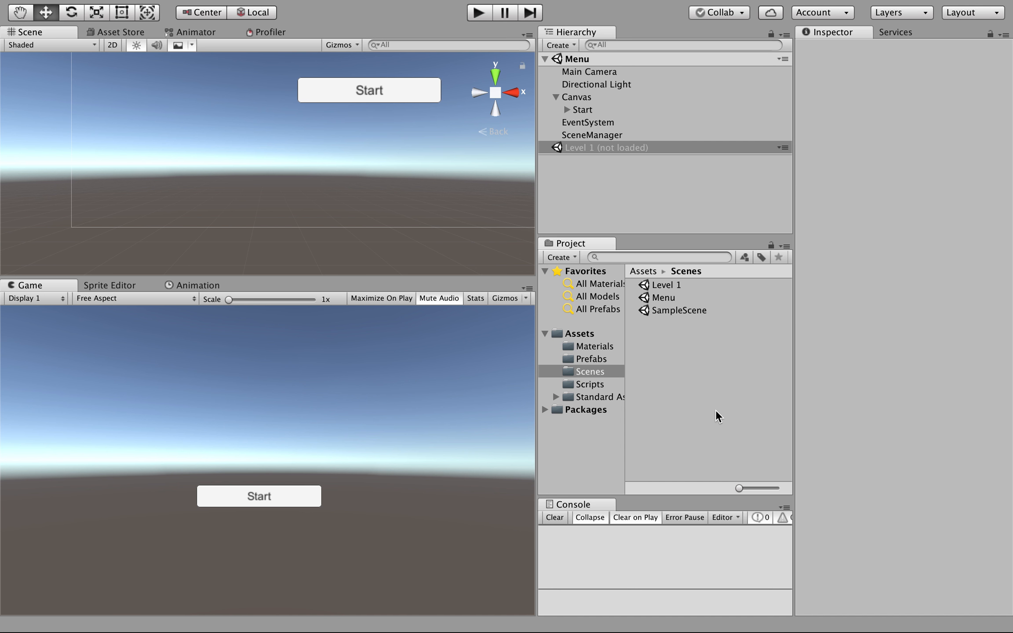
pyautogui.click(565, 110)
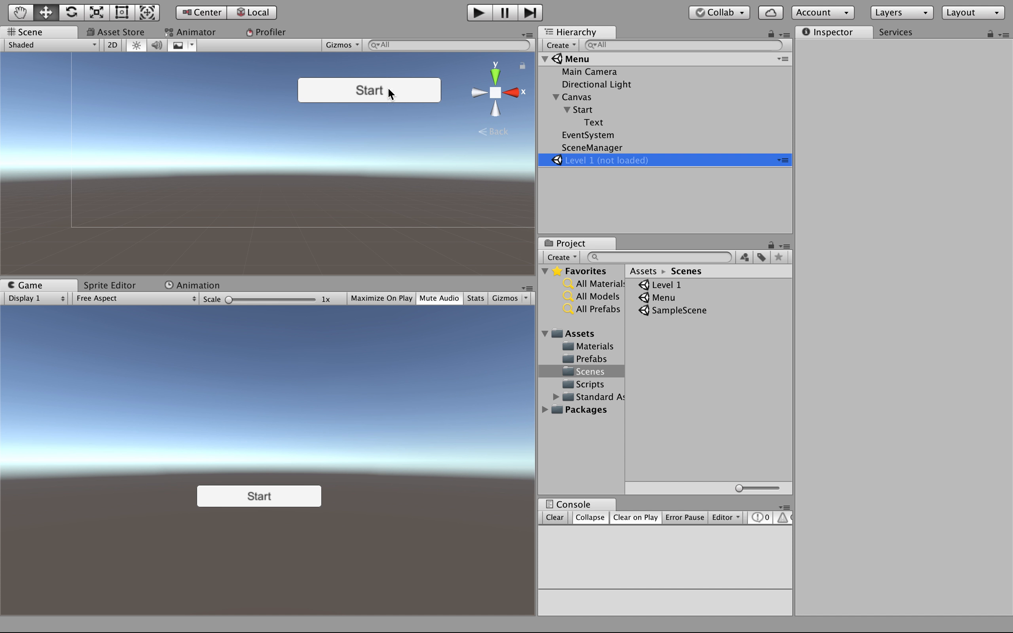
pyautogui.click(583, 98)
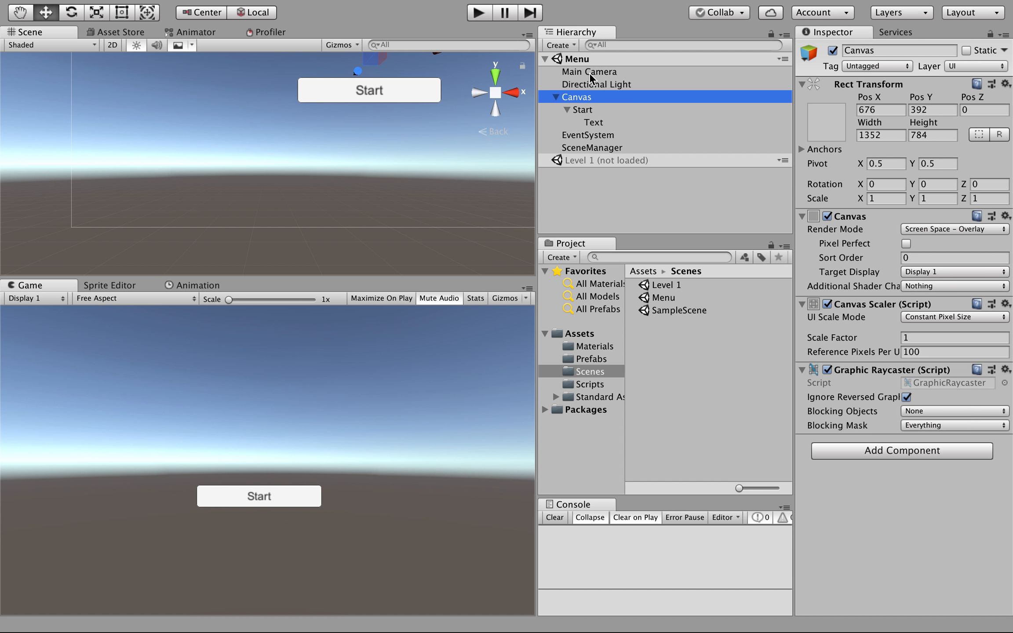
pyautogui.click(594, 109)
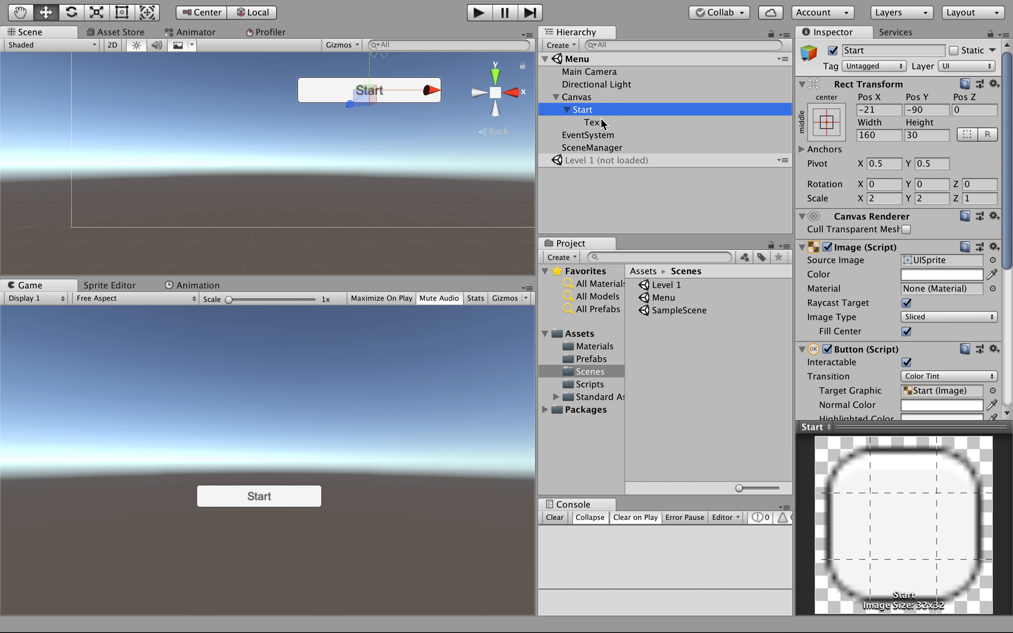
pyautogui.click(601, 122)
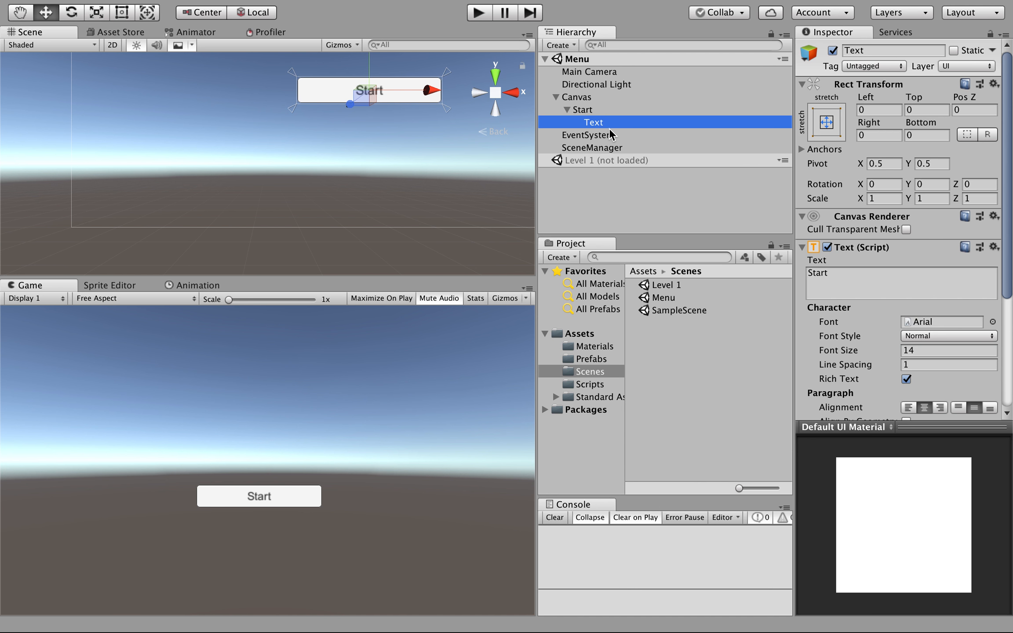
pyautogui.click(841, 275)
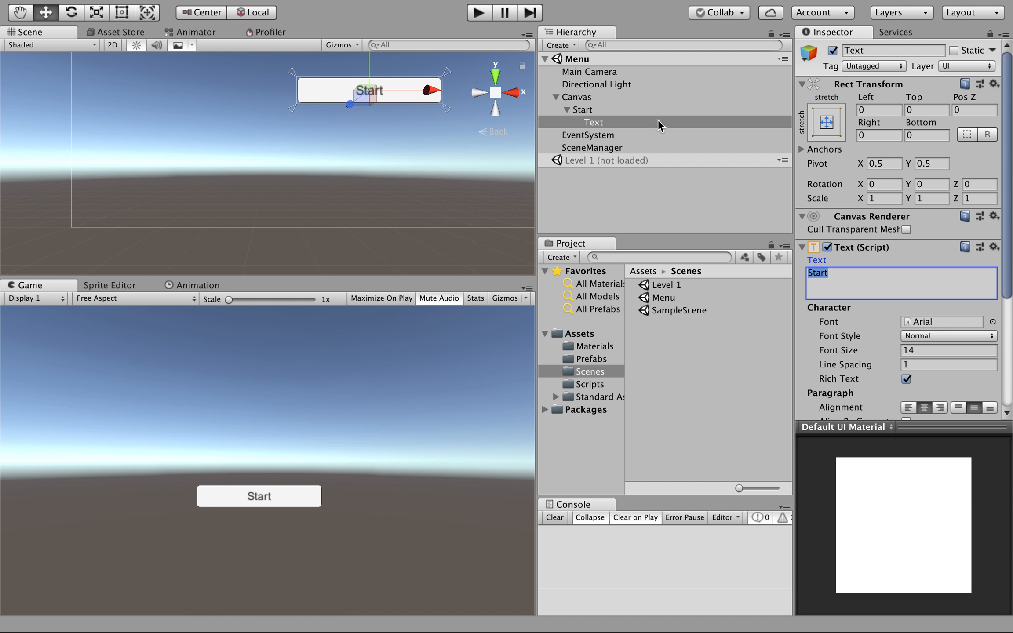
pyautogui.click(627, 123)
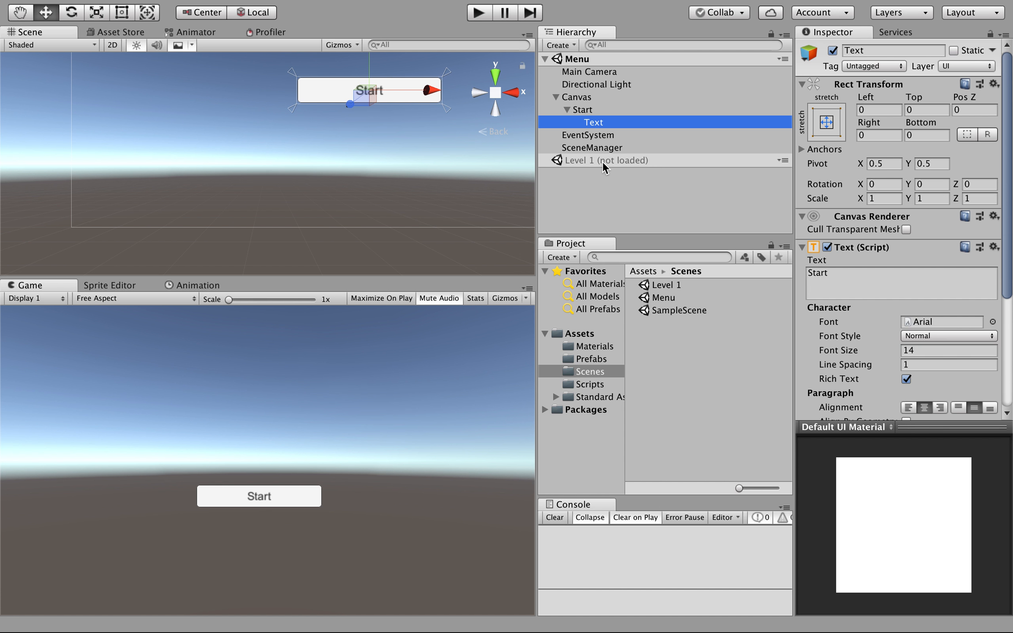
# - Load the Level 1 scene in the Hierarchy and unload the Menu scene
pyautogui.rightClick(588, 159)
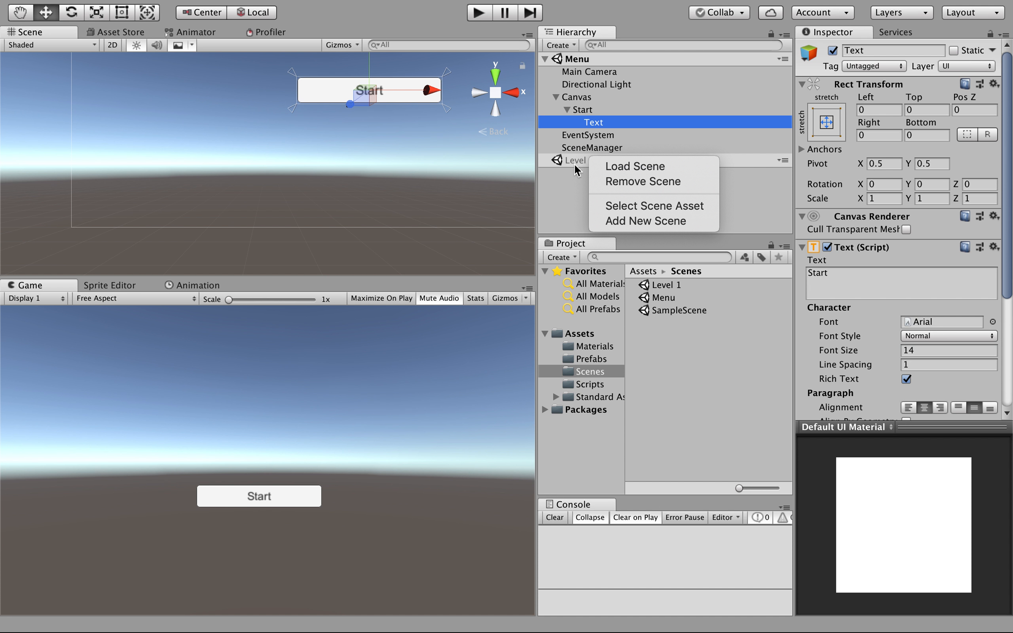
pyautogui.click(611, 165)
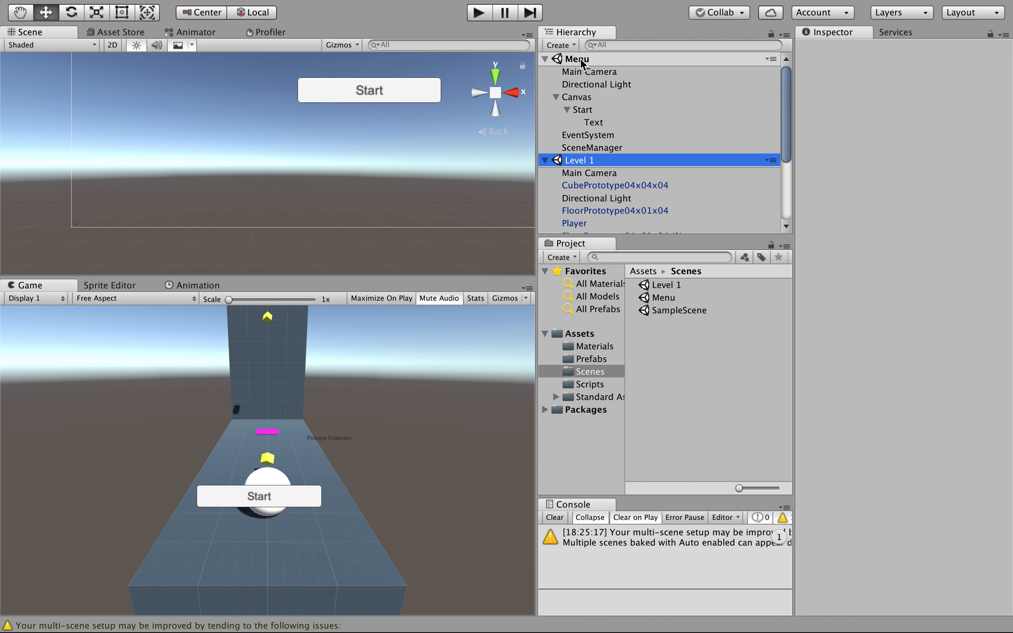
pyautogui.rightClick(581, 62)
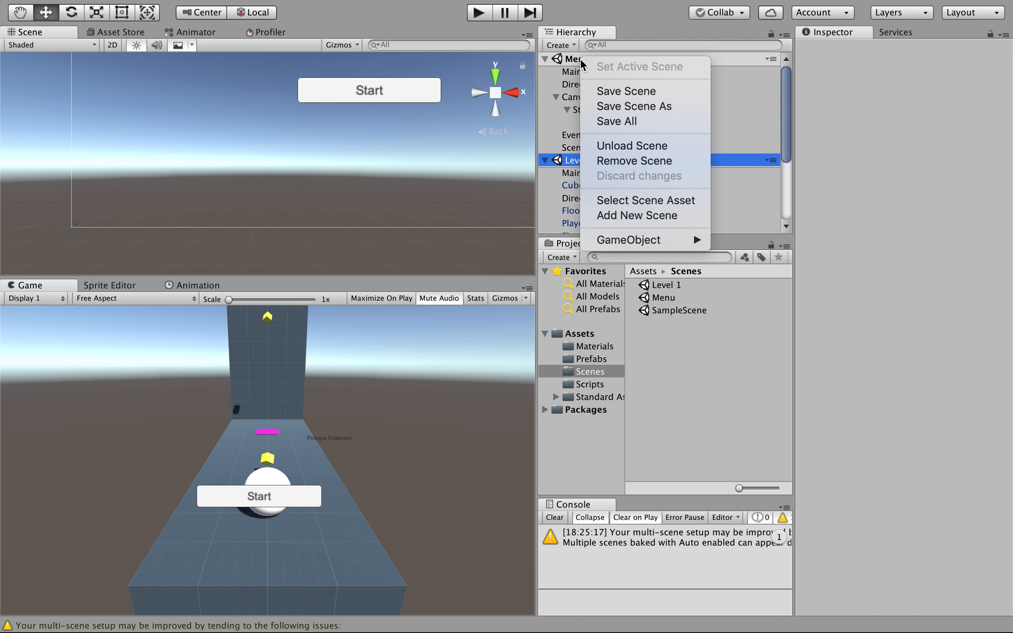
pyautogui.click(624, 148)
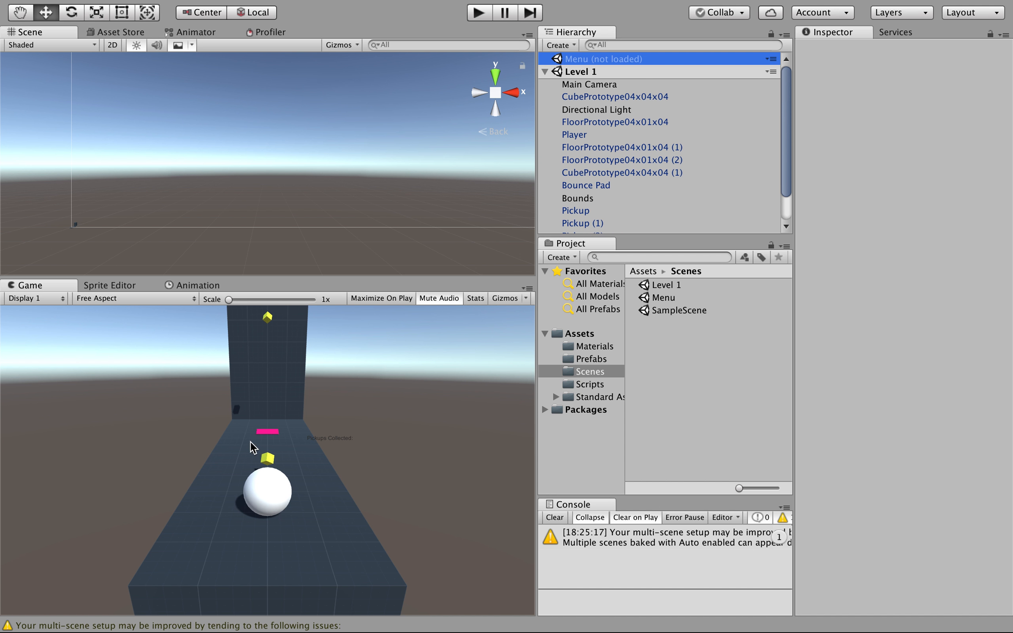
# - Examine the full list of objects in the Level 1 scene's hierarchy, from Main Camera to EventSystem
pyautogui.scroll(-2, 612, 162)
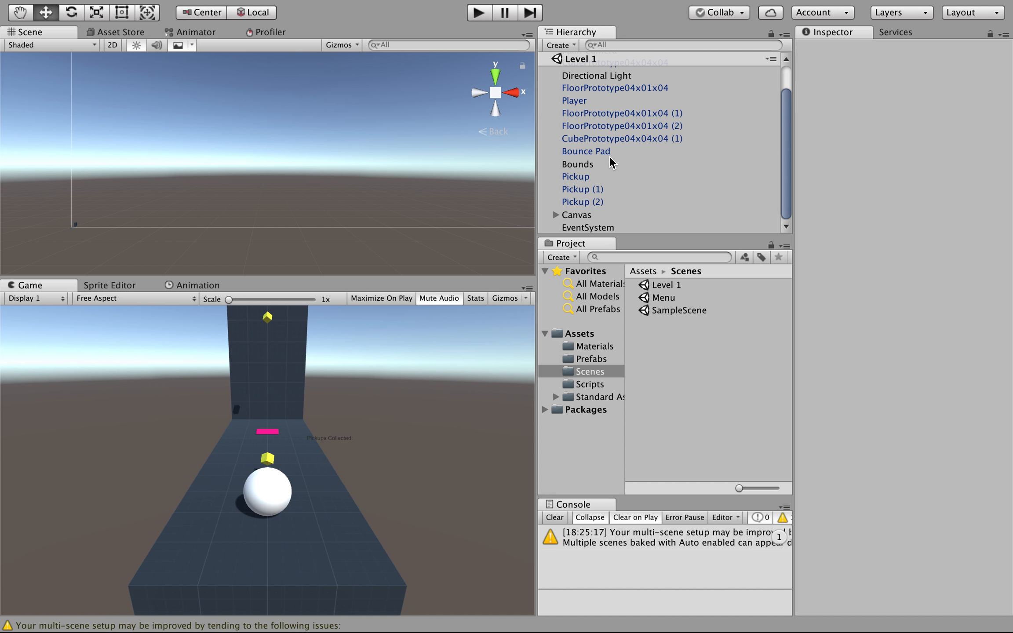
pyautogui.moveTo(794, 229); pyautogui.dragTo(818, 229)
pyautogui.keyDown('alt'); pyautogui.moveTo(675, 290); pyautogui.dragTo(641, 141); pyautogui.keyUp('alt')
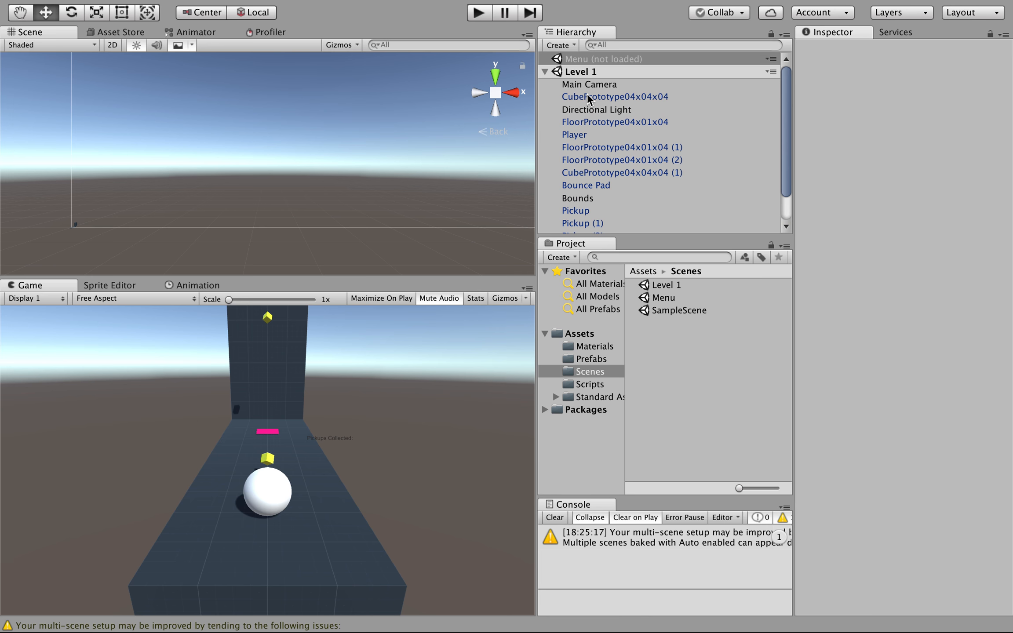
pyautogui.click(551, 73)
pyautogui.click(546, 72)
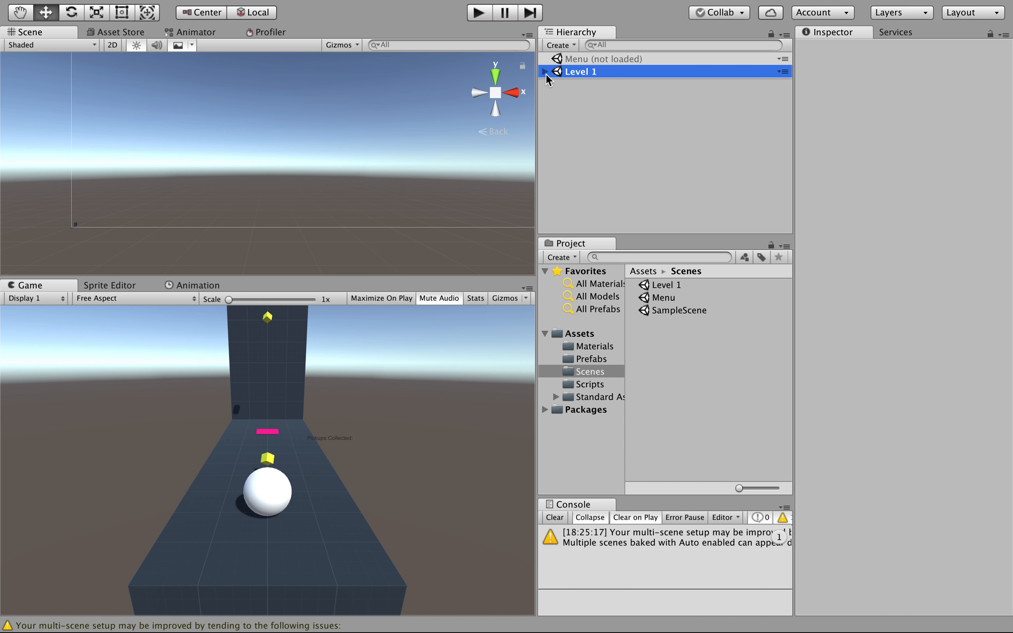
pyautogui.click(545, 72)
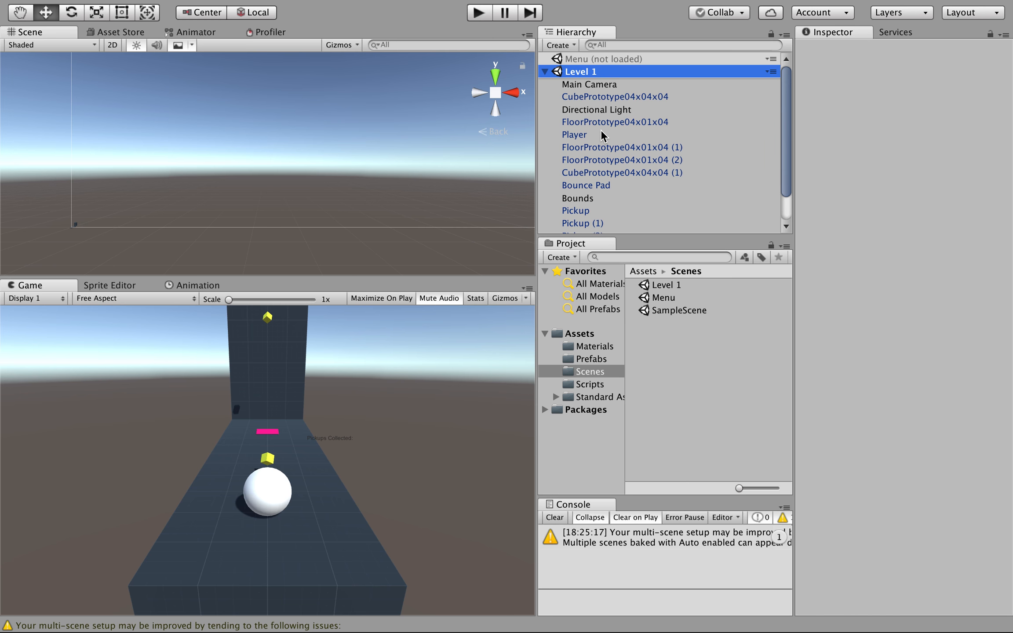
pyautogui.scroll(-2, 602, 134)
pyautogui.scroll(2, 601, 134)
pyautogui.scroll(-2, 605, 155)
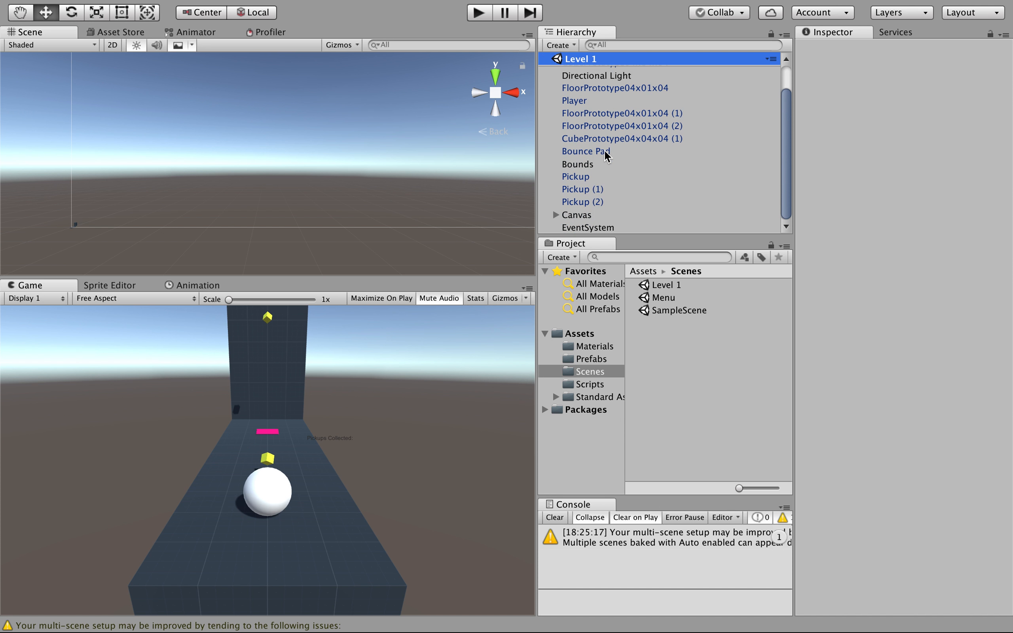
pyautogui.scroll(2, 604, 155)
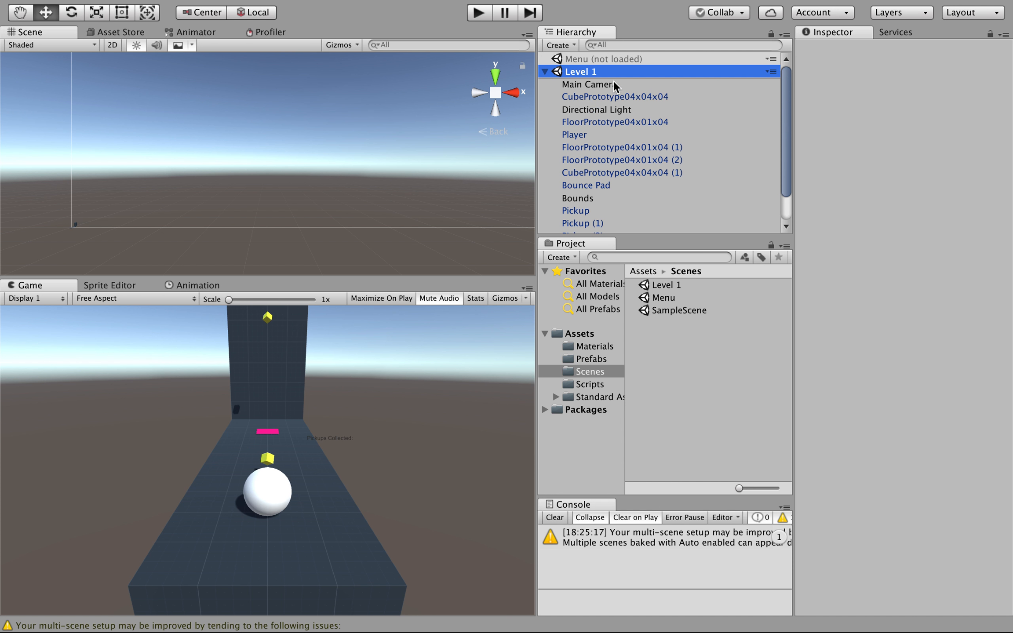
pyautogui.scroll(-2, 616, 86)
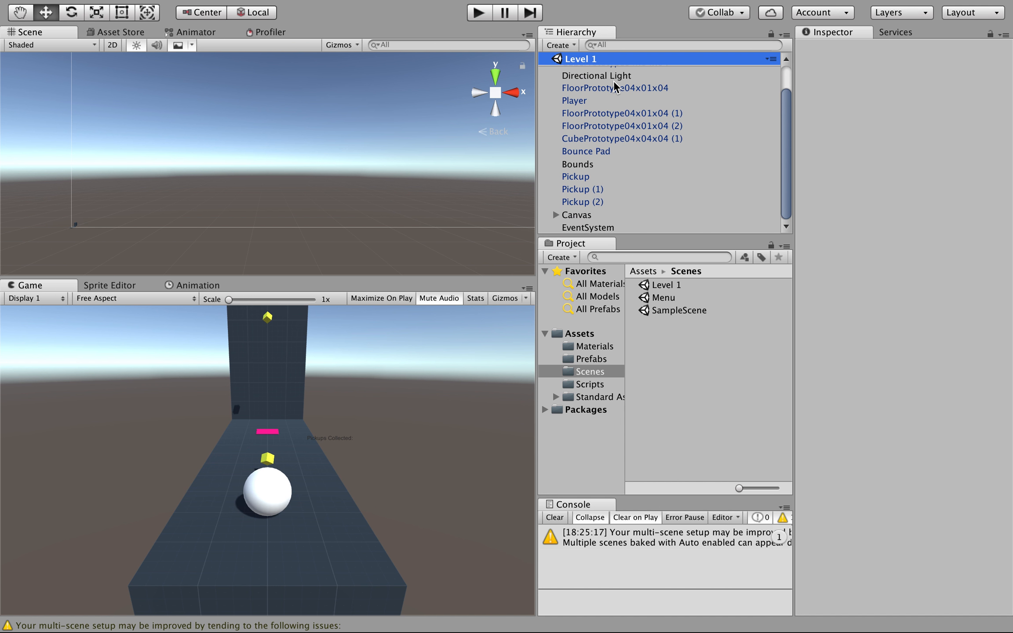
pyautogui.scroll(2, 600, 124)
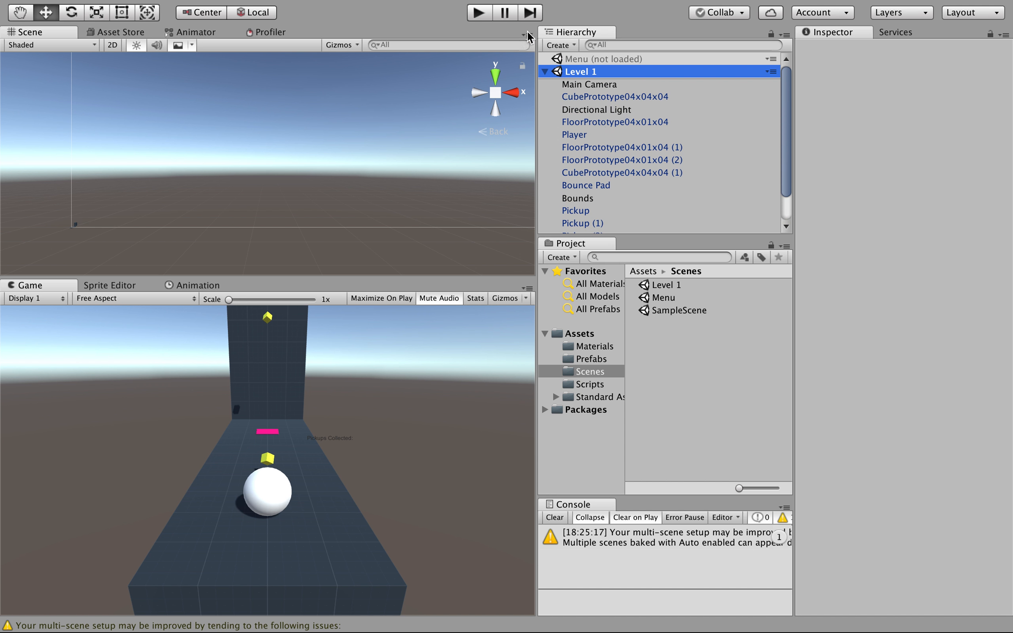
pyautogui.scroll(-1, 593, 108)
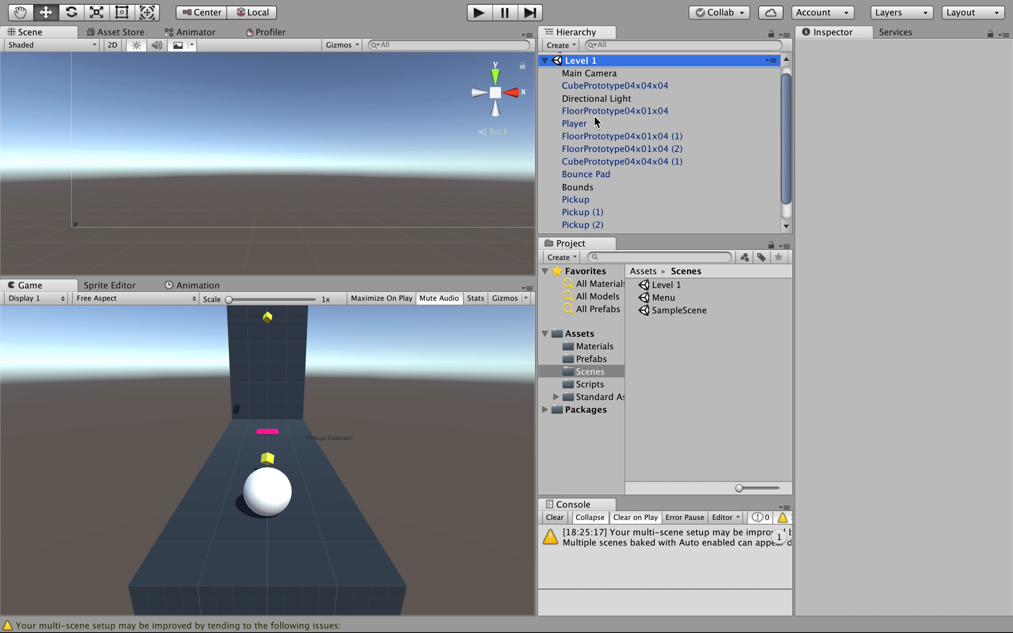
pyautogui.scroll(1, 616, 140)
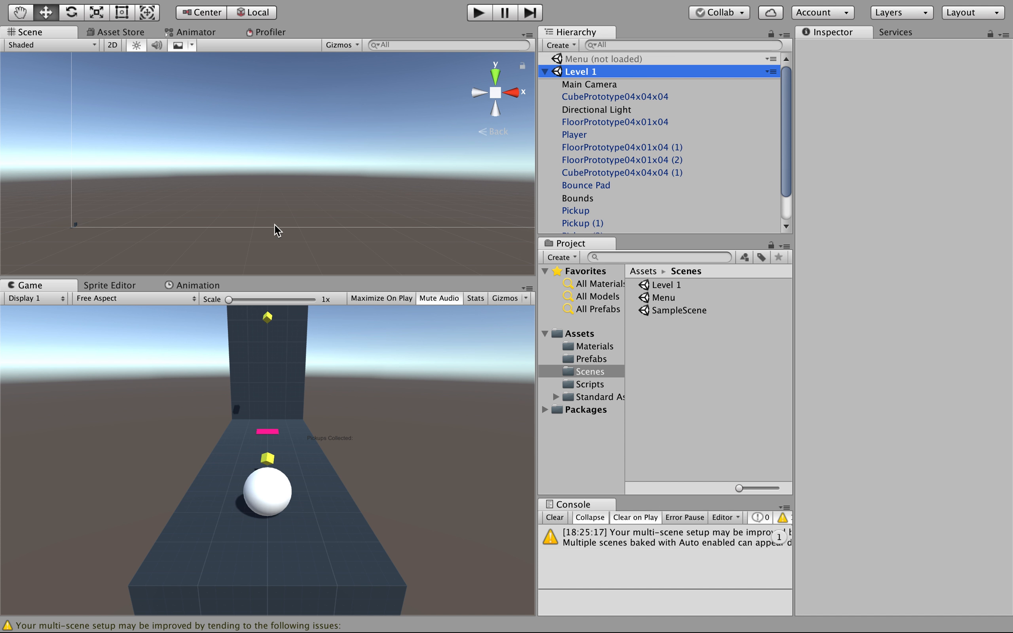
# - Create an empty game object in the Level 1 scene and name it Platforms
pyautogui.click(569, 156)
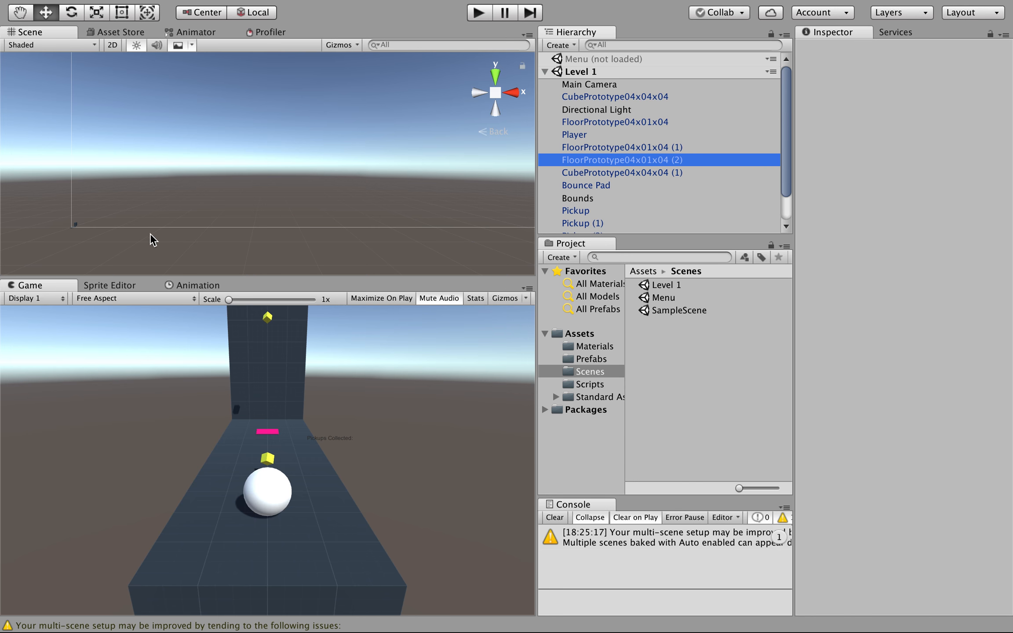
pyautogui.press('f')
pyautogui.keyDown('alt'); pyautogui.moveTo(393, 194); pyautogui.dragTo(473, 229); pyautogui.keyUp('alt')
pyautogui.moveTo(473, 229); pyautogui.dragTo(474, 229, button='right')
pyautogui.press('s')
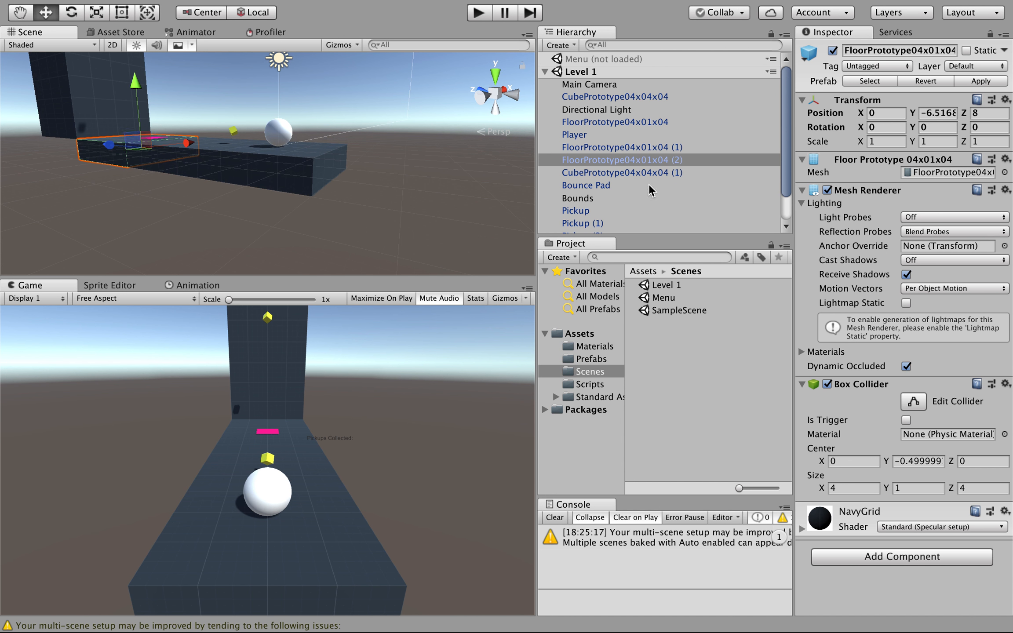
pyautogui.click(565, 45)
pyautogui.click(575, 62)
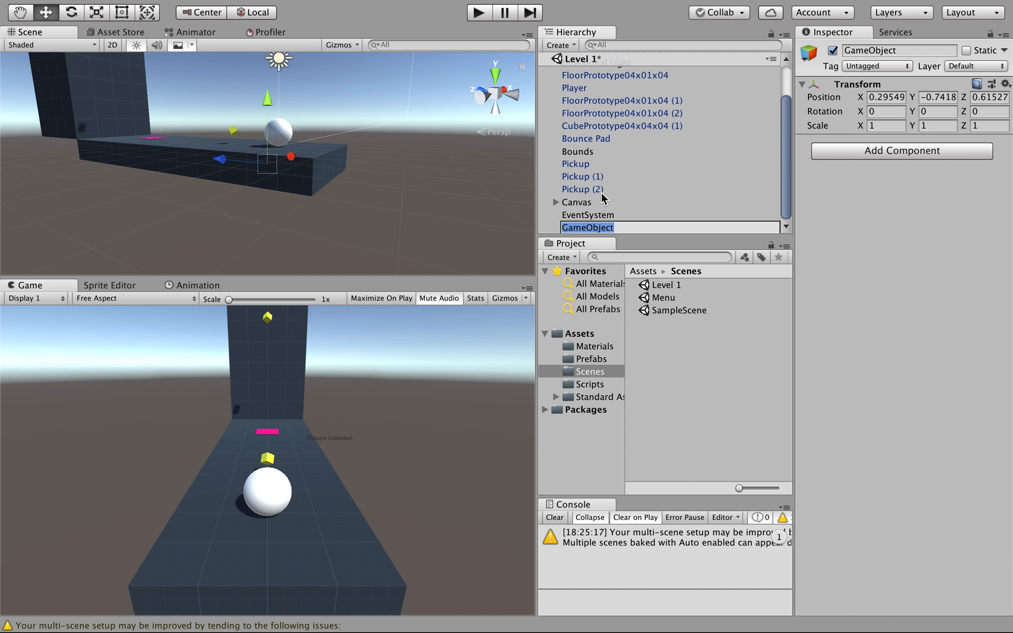
pyautogui.write('Platforms')
pyautogui.press('Return')
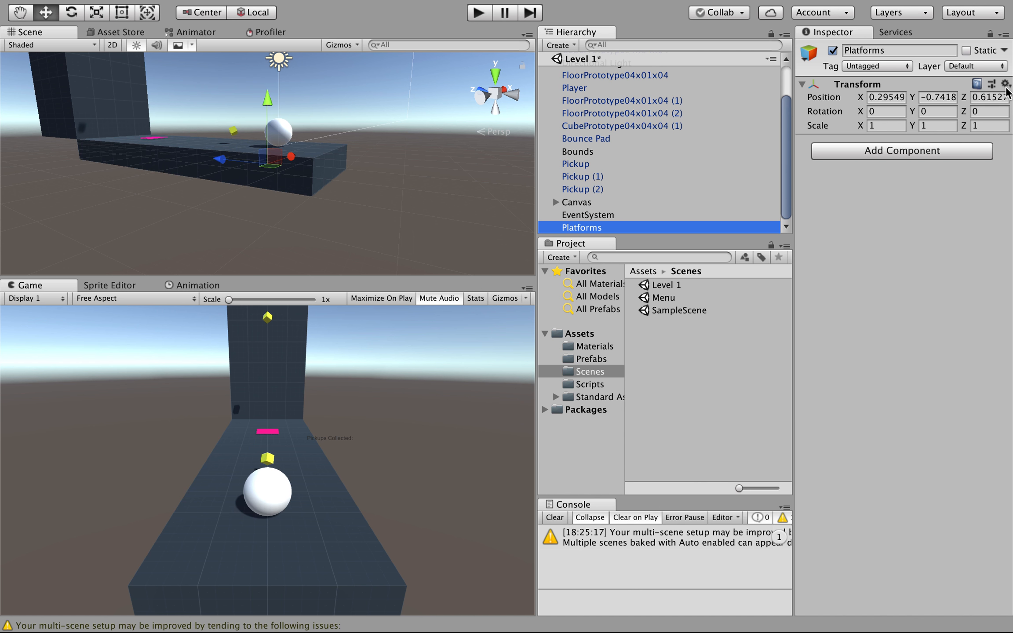
# - Reset the Transform of the Platforms object to its default values
pyautogui.click(1005, 86)
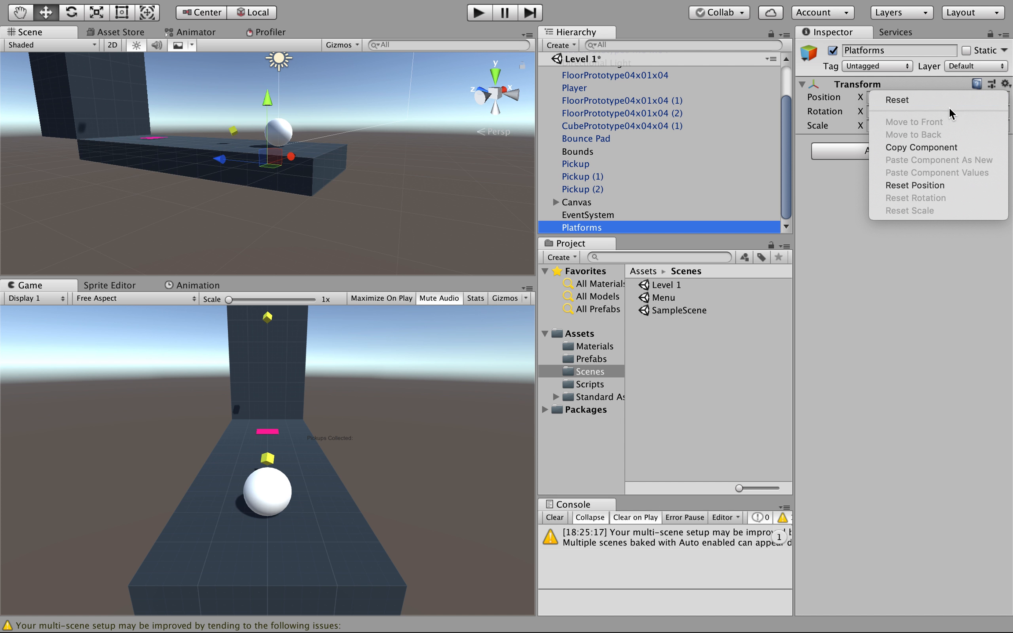
pyautogui.click(932, 101)
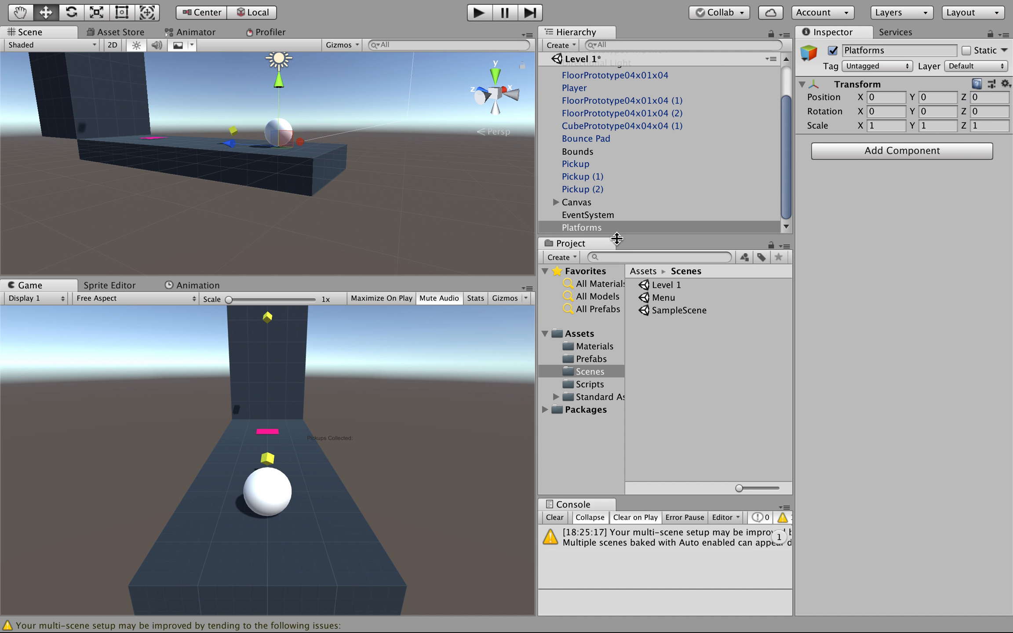
pyautogui.click(584, 227)
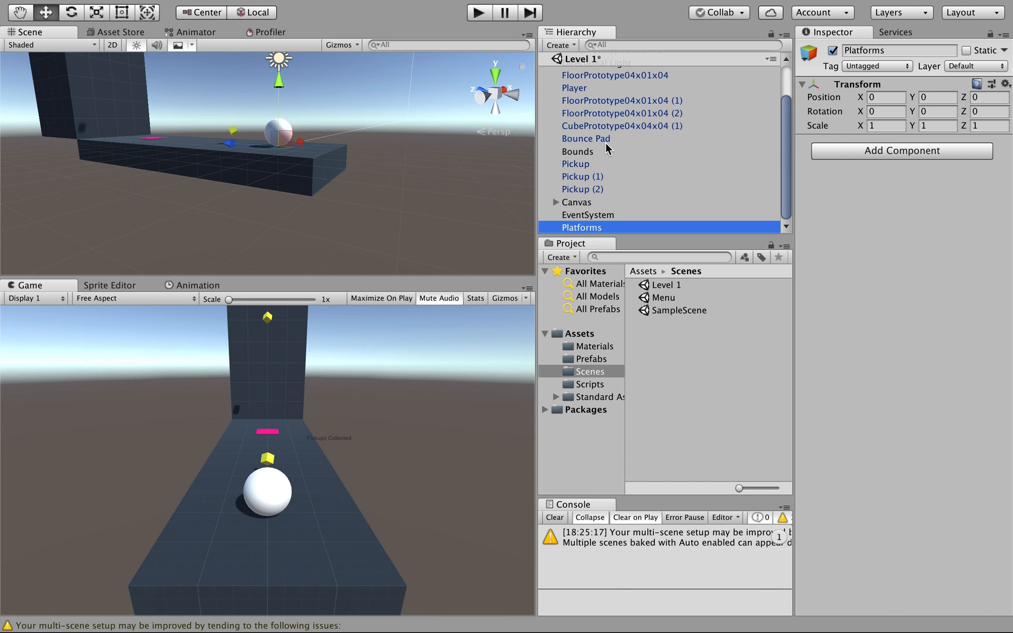
# - Make the two CubePrototype04x04x04 and three FloorPrototype04x01x04 objects children of Platforms and collapse the group
pyautogui.keyDown('super'); pyautogui.click(591, 127); pyautogui.keyUp('super')
pyautogui.click(585, 227)
pyautogui.click(598, 126)
pyautogui.keyDown('super'); pyautogui.click(593, 113); pyautogui.keyUp('super')
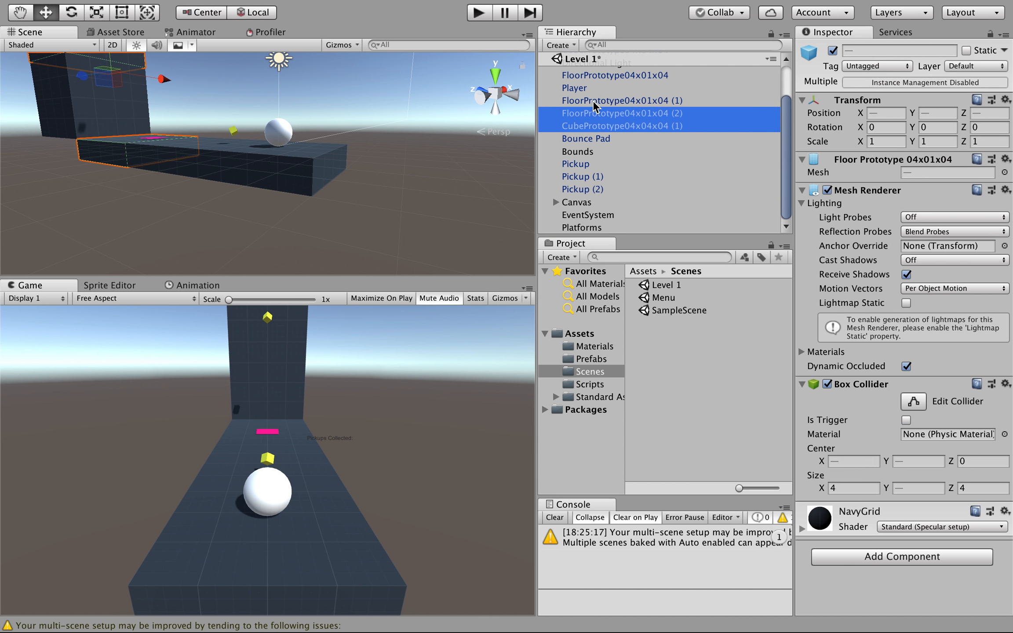
pyautogui.keyDown('super'); pyautogui.click(592, 101); pyautogui.keyUp('super')
pyautogui.keyDown('super'); pyautogui.click(606, 76); pyautogui.keyUp('super')
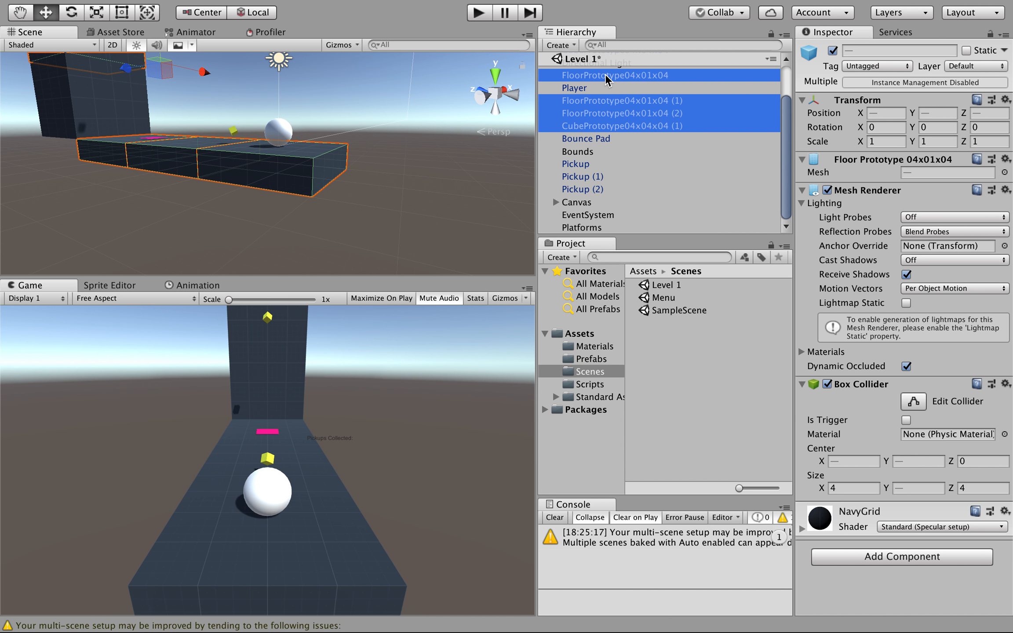
pyautogui.scroll(3, 606, 167)
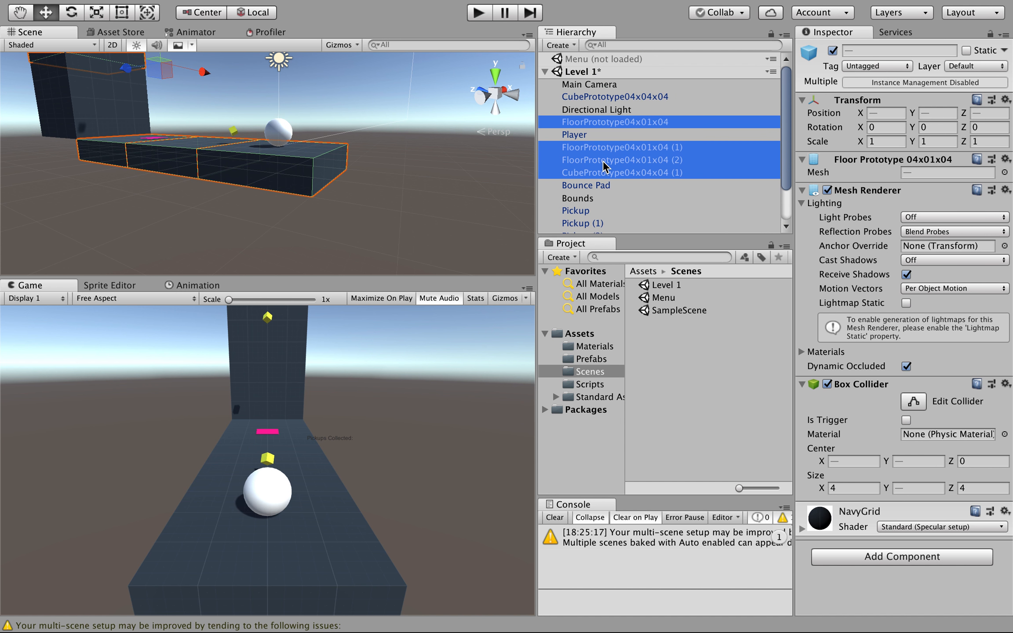
pyautogui.keyDown('super'); pyautogui.click(611, 98); pyautogui.keyUp('super')
pyautogui.scroll(-3, 613, 152)
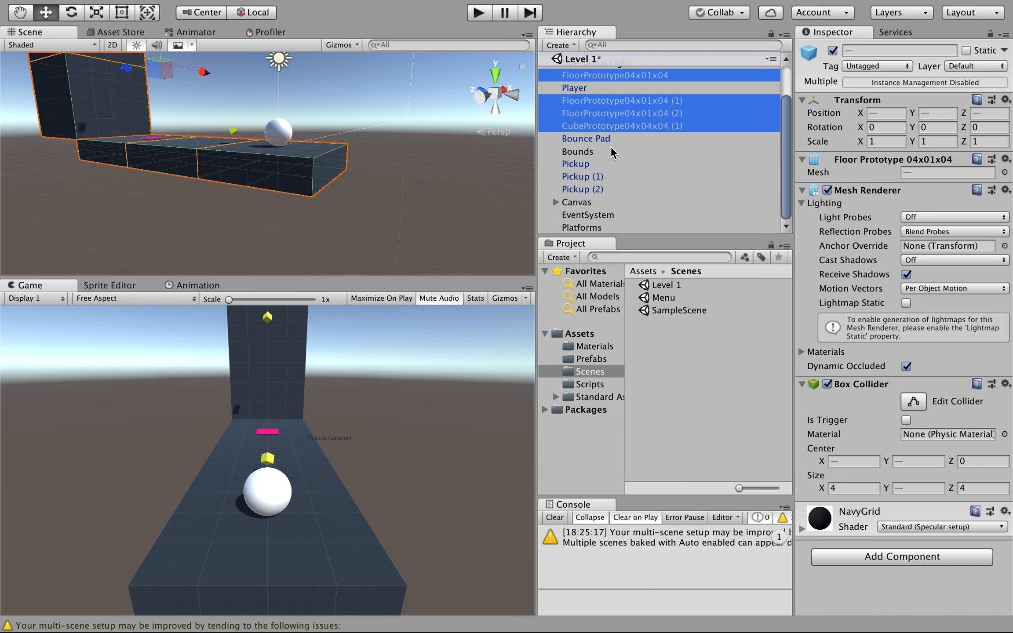
pyautogui.moveTo(587, 114); pyautogui.dragTo(589, 227)
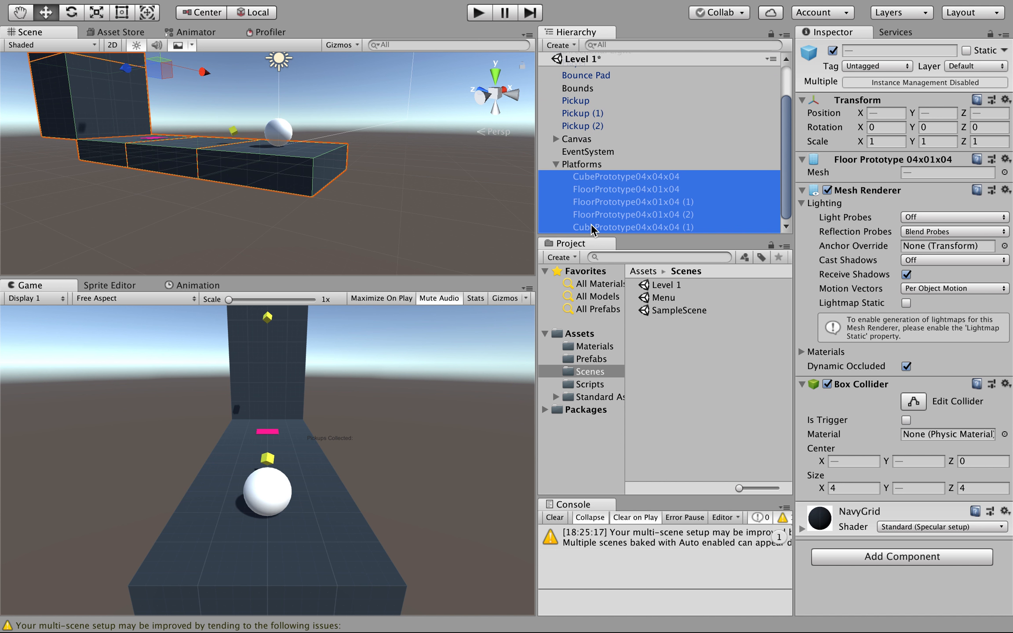
pyautogui.click(556, 164)
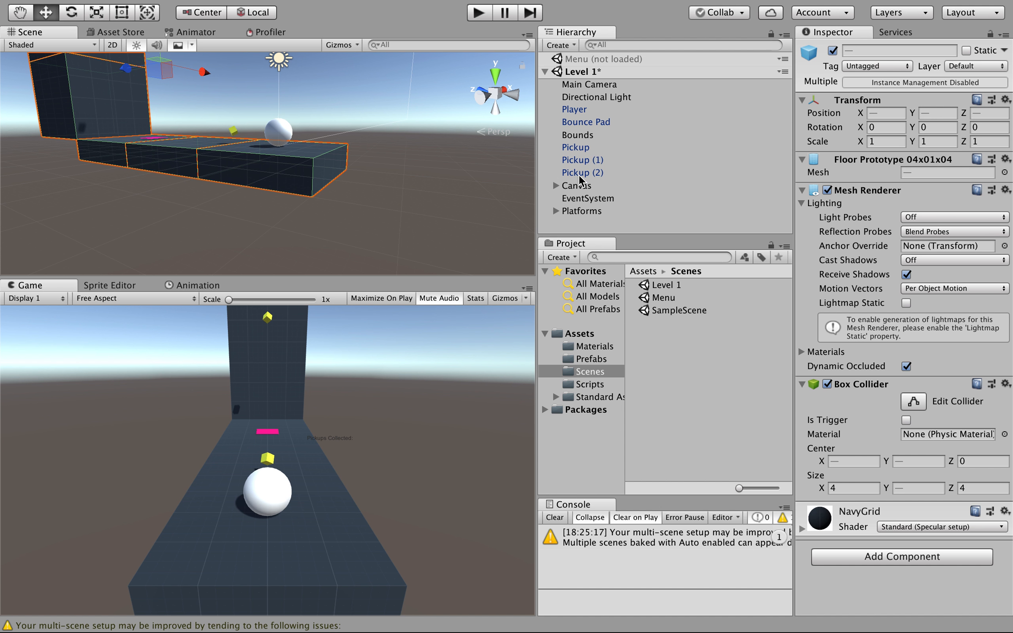
# - Create an empty game object in the Level 1 scene and name it Pickups
pyautogui.click(562, 45)
pyautogui.click(577, 61)
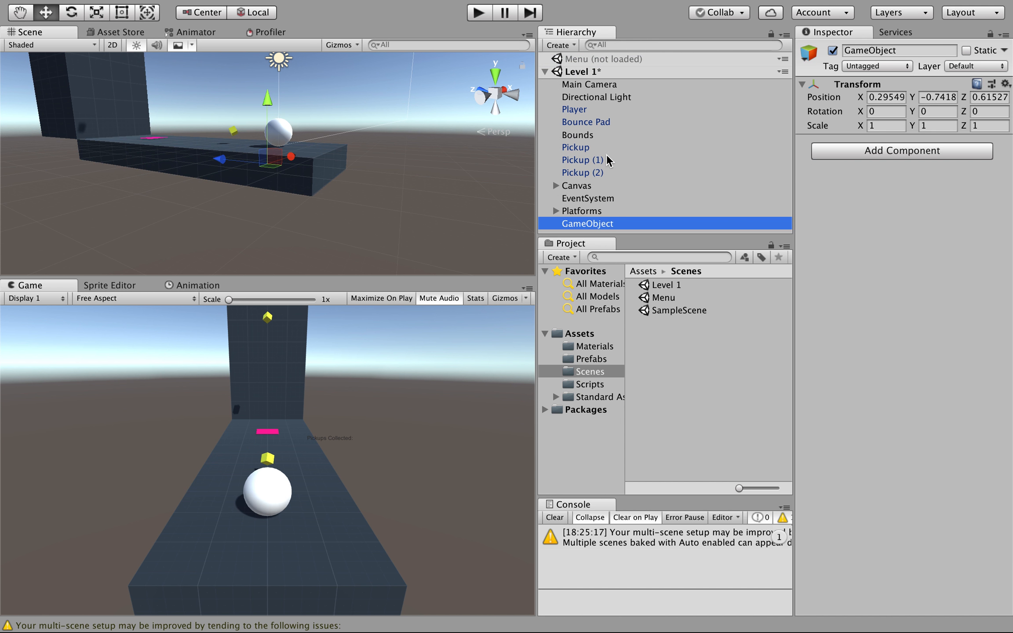
pyautogui.write('Pickups')
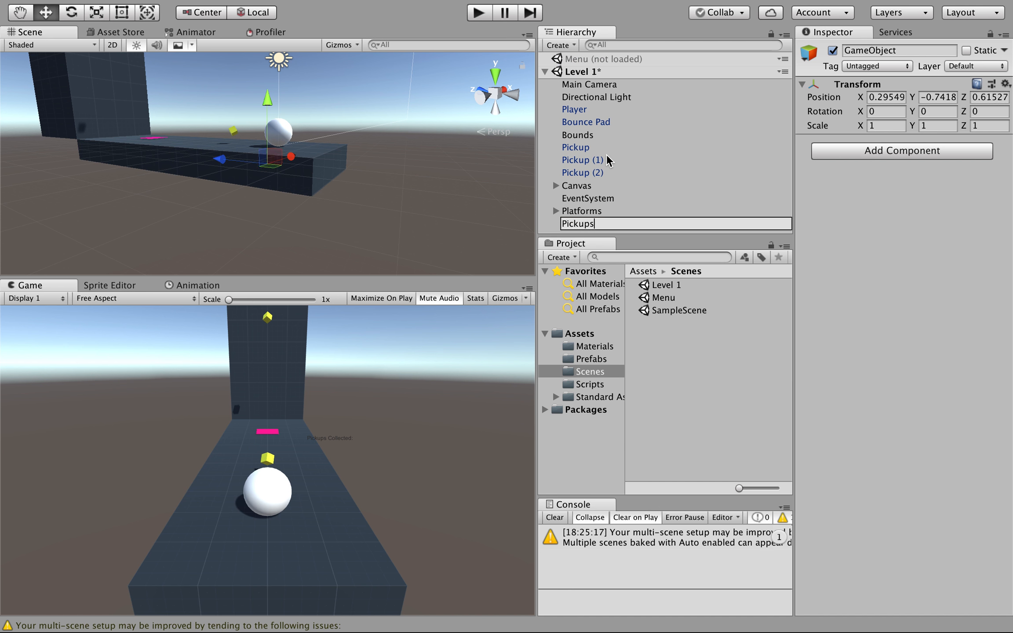
pyautogui.press('Return')
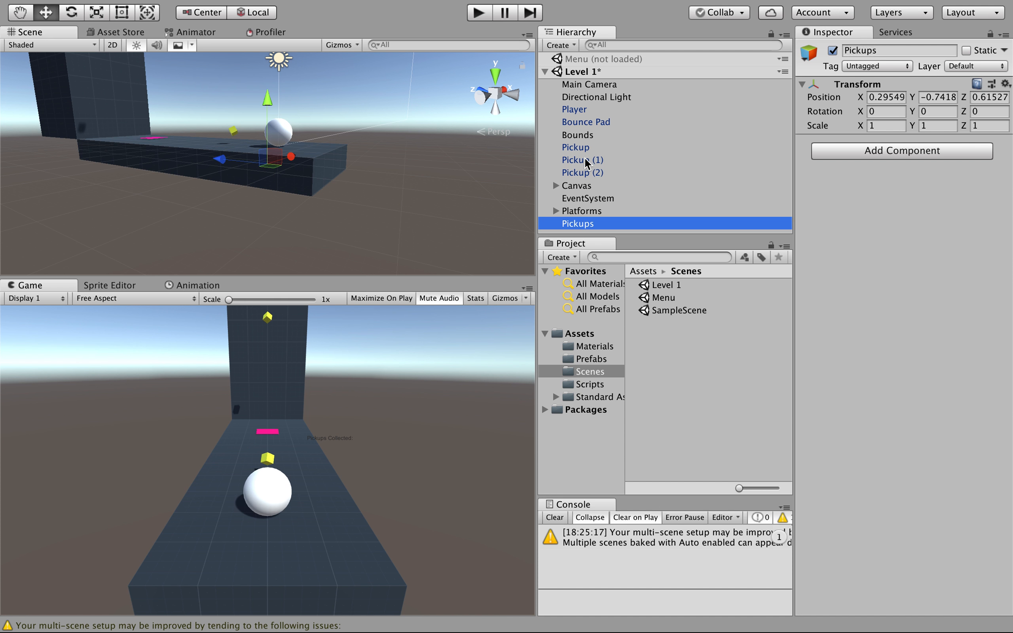
# - Try to make Pickup, Pickup (1) and Pickup (2) children of the Pickups object without resetting its Transform
pyautogui.click(571, 147)
pyautogui.keyDown('shift'); pyautogui.click(584, 175); pyautogui.keyUp('shift')
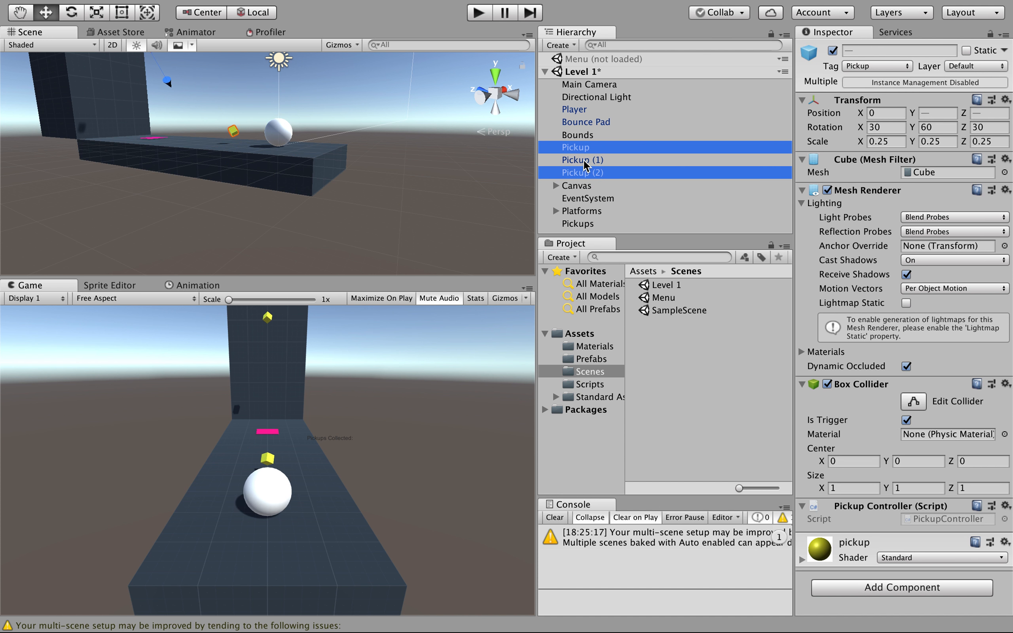
pyautogui.moveTo(585, 163); pyautogui.dragTo(583, 225)
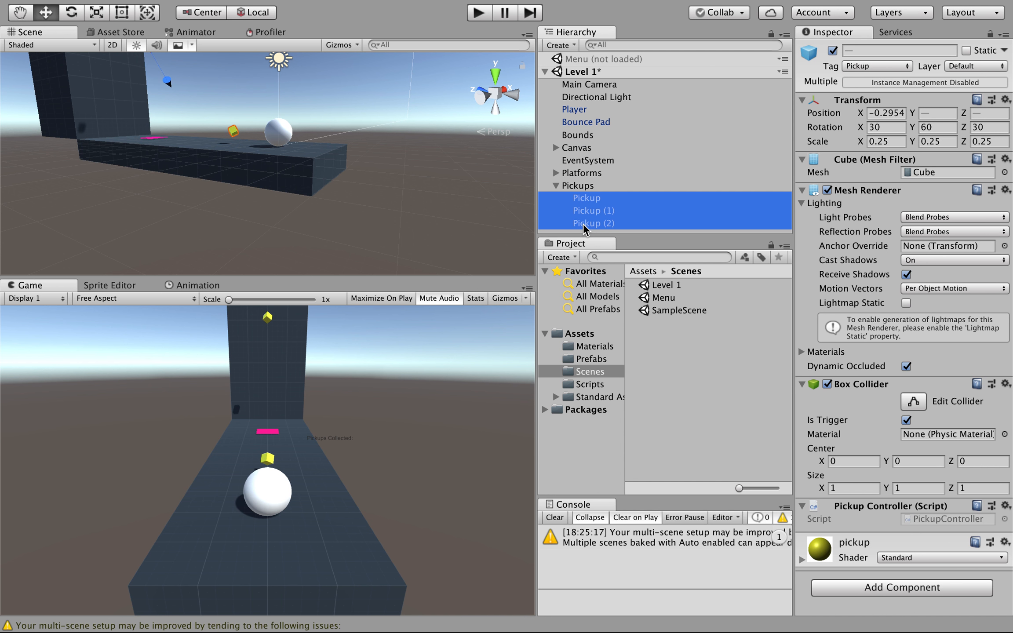
pyautogui.click(556, 185)
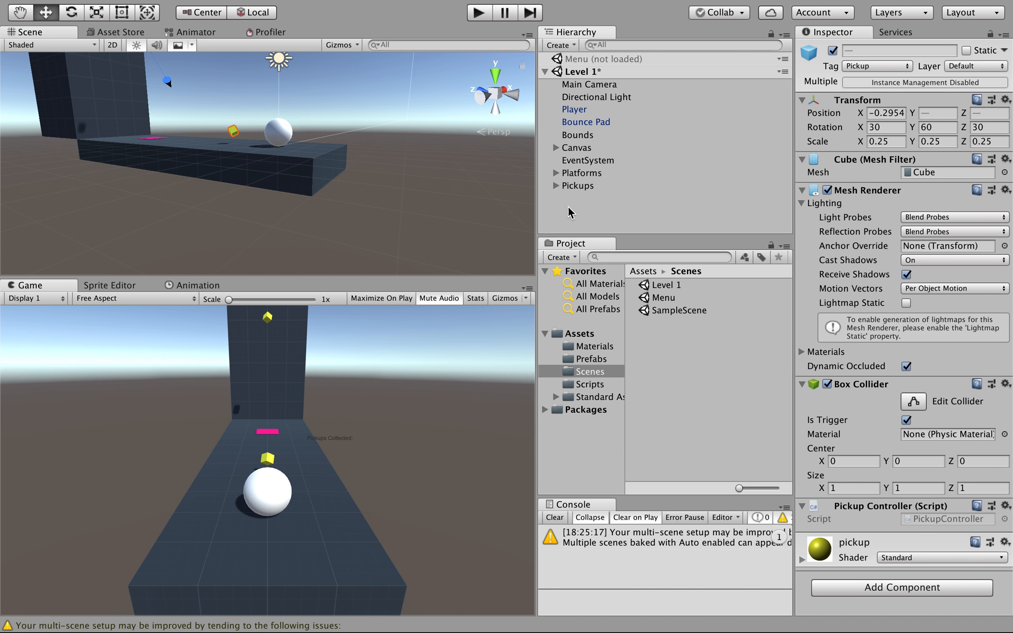
pyautogui.click(568, 206)
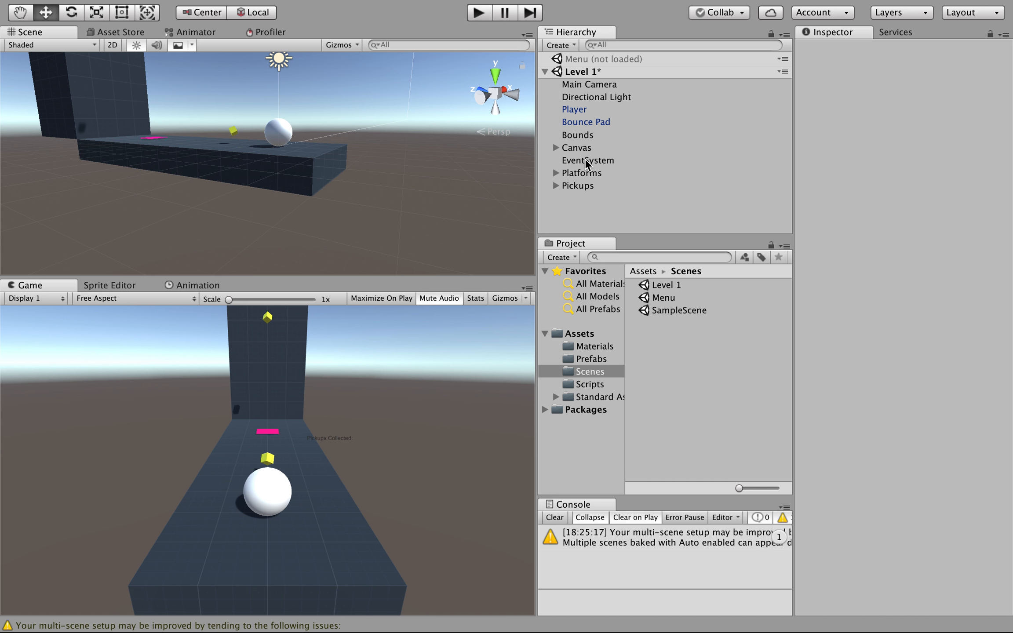
# - Undo the parenting of the three pickup objects under Pickups
pyautogui.click(581, 186)
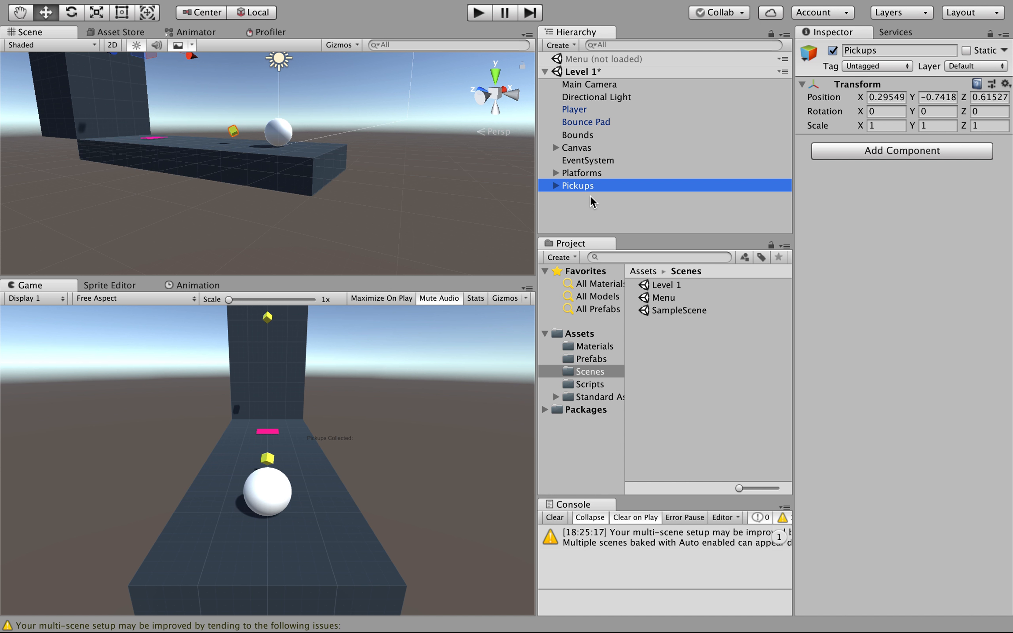
pyautogui.press('super+z')
pyautogui.press('super+z')
pyautogui.press('super+z')
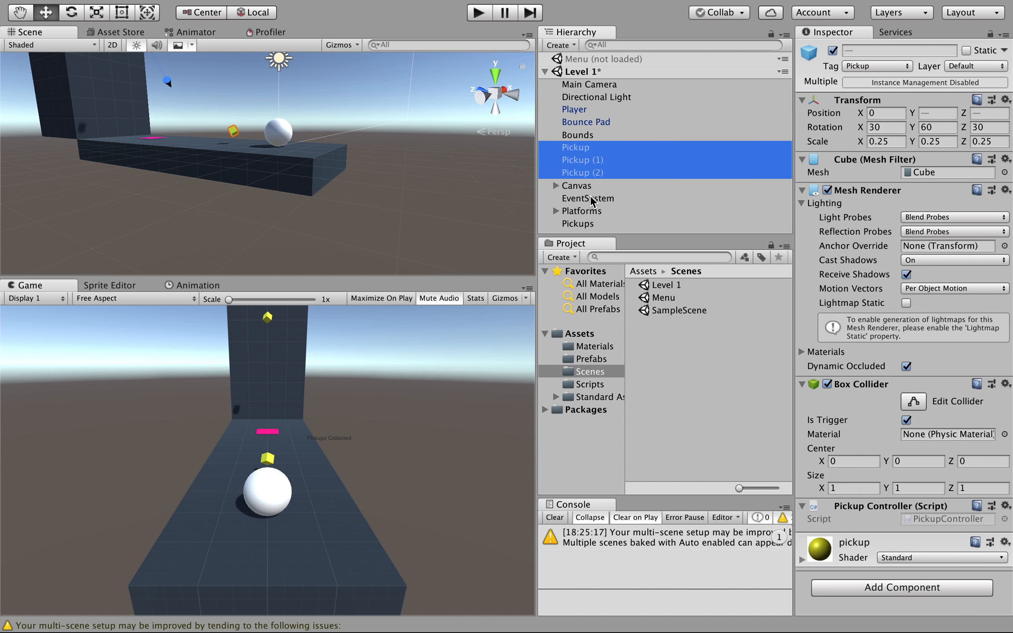
# - Reset the Transform of the Pickups object to its default values
pyautogui.click(584, 223)
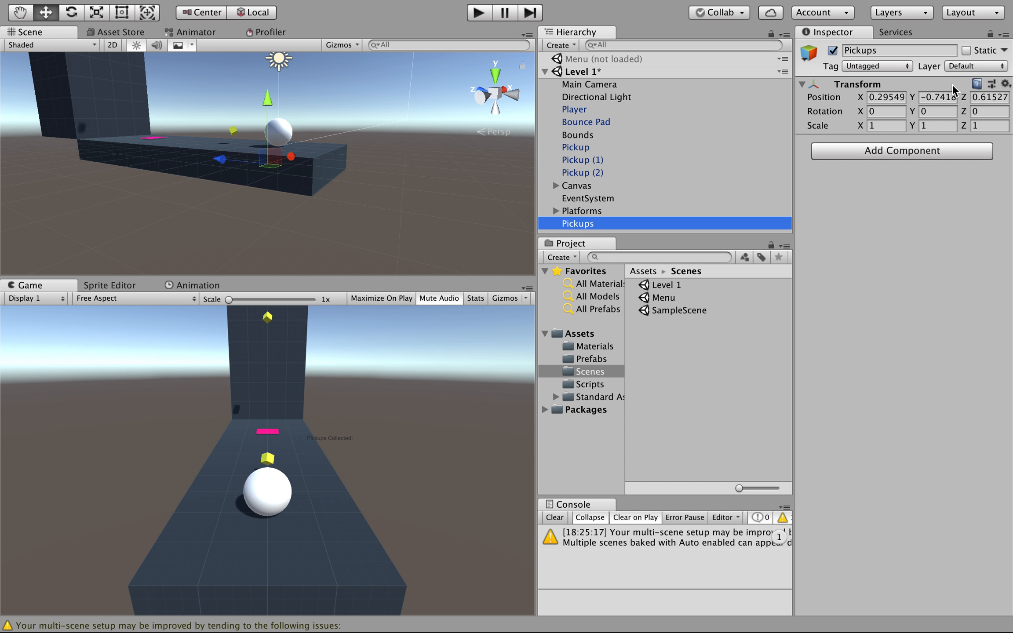
pyautogui.click(1005, 83)
pyautogui.click(897, 99)
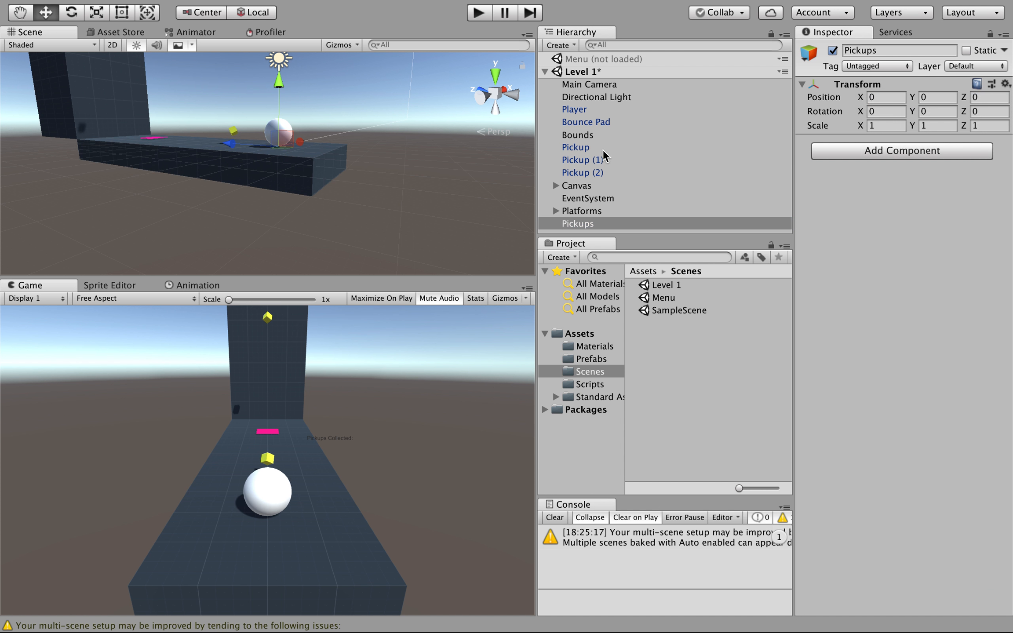
# - Make Pickup, Pickup (1) and Pickup (2) children of the Pickups object and collapse the group
pyautogui.click(603, 150)
pyautogui.keyDown('shift'); pyautogui.click(588, 172); pyautogui.keyUp('shift')
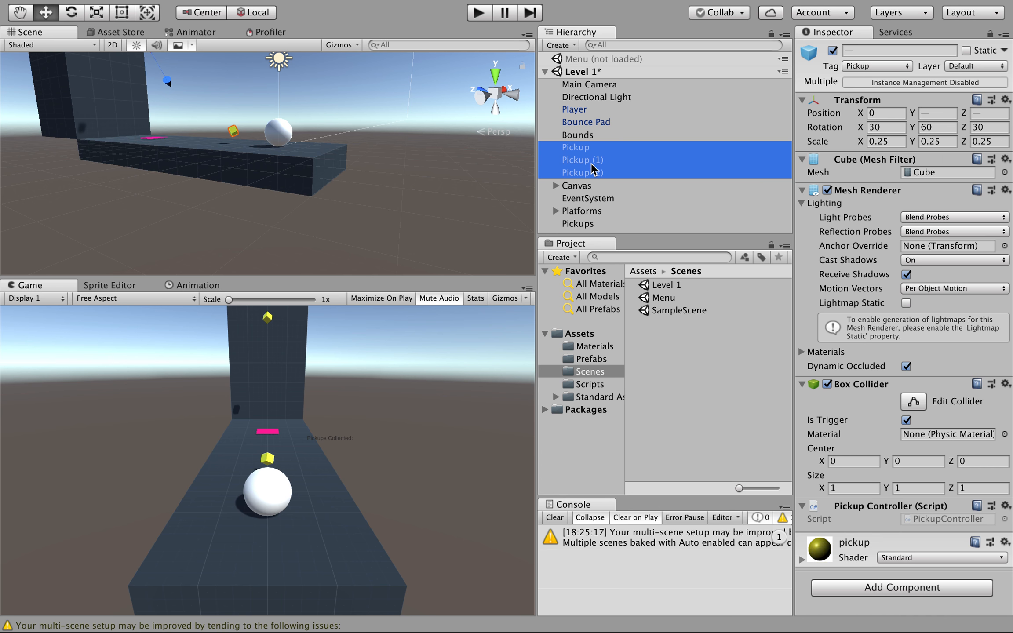
pyautogui.moveTo(591, 170); pyautogui.dragTo(581, 219)
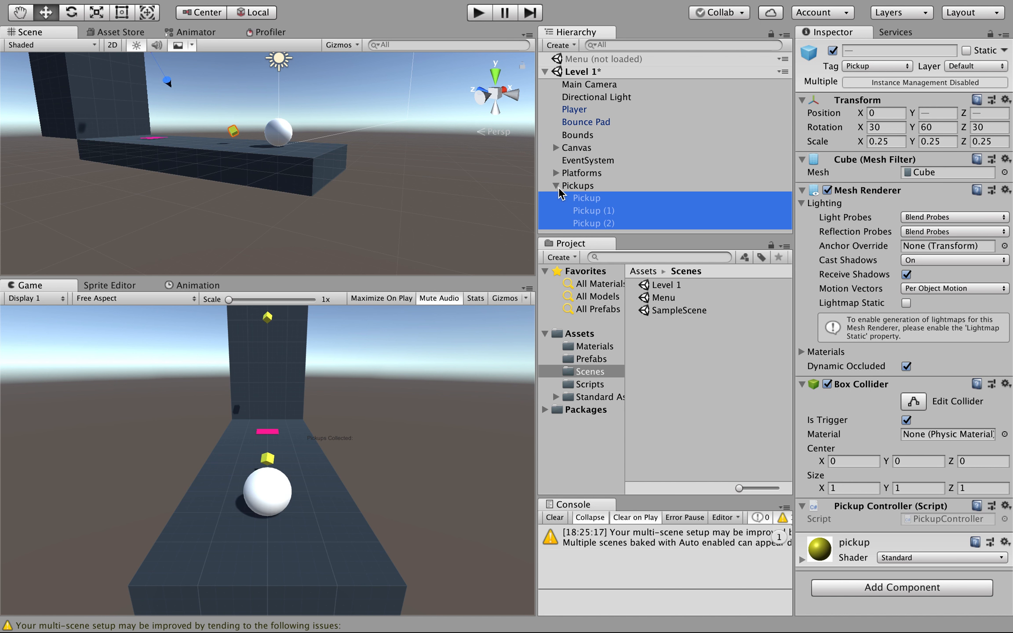
pyautogui.click(556, 185)
pyautogui.click(589, 202)
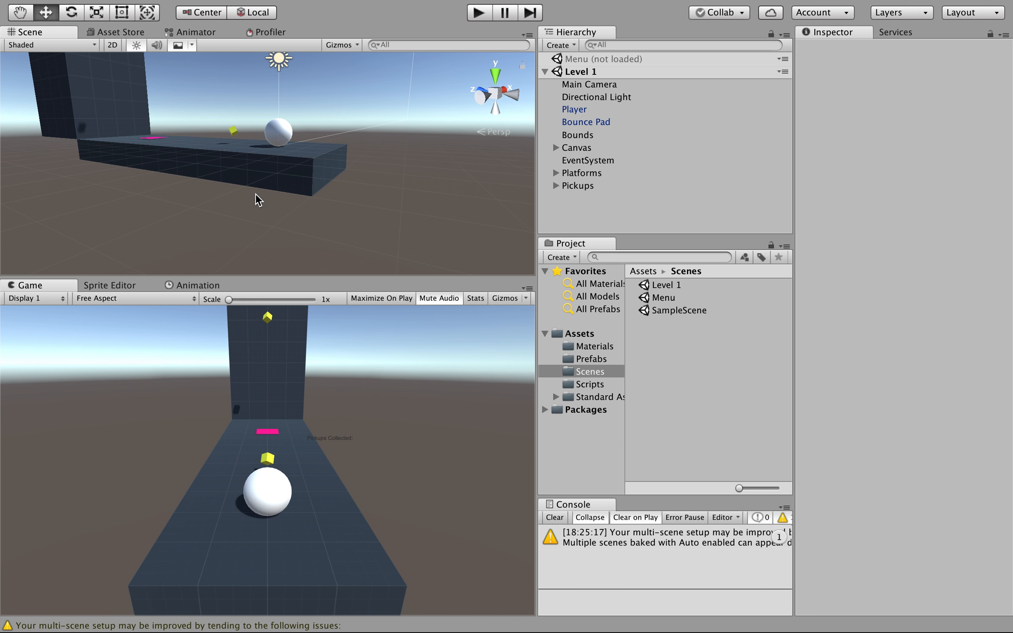
pyautogui.click(277, 175)
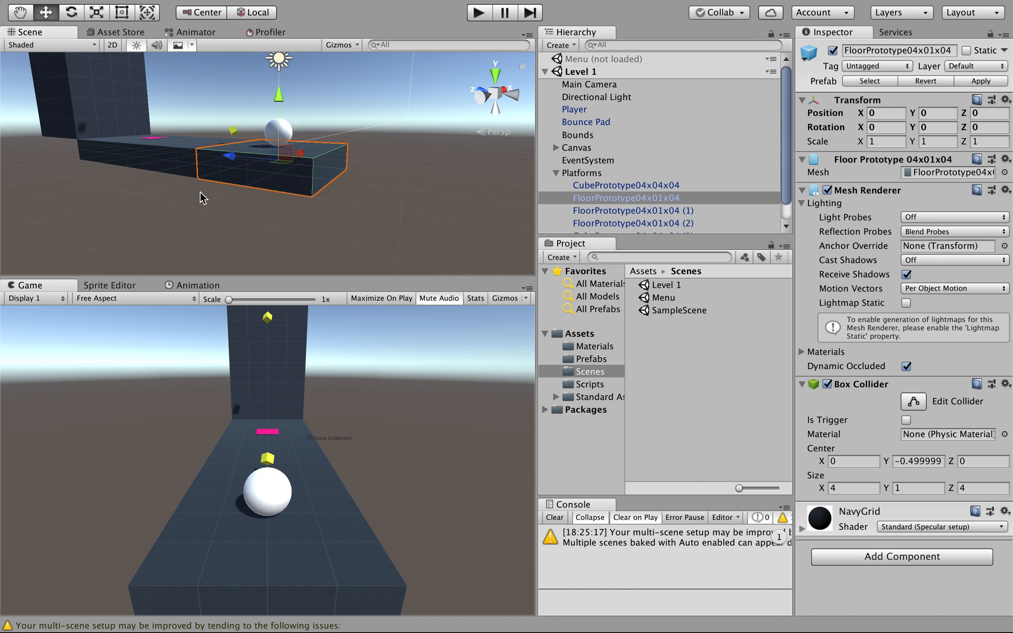
pyautogui.click(147, 182)
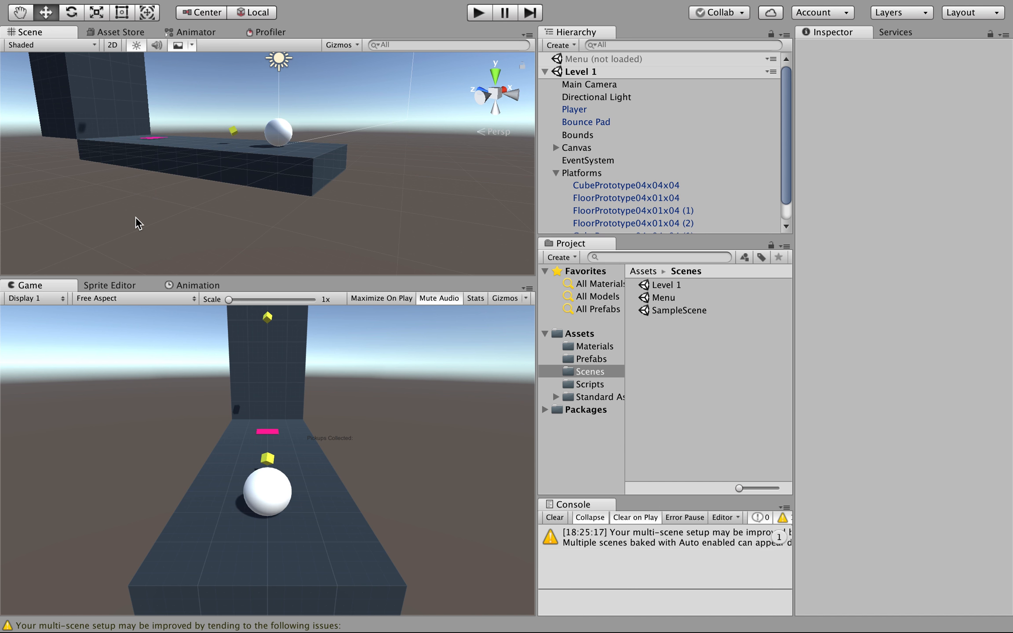
pyautogui.click(272, 188)
pyautogui.keyDown('alt'); pyautogui.moveTo(273, 188); pyautogui.dragTo(370, 185); pyautogui.keyUp('alt')
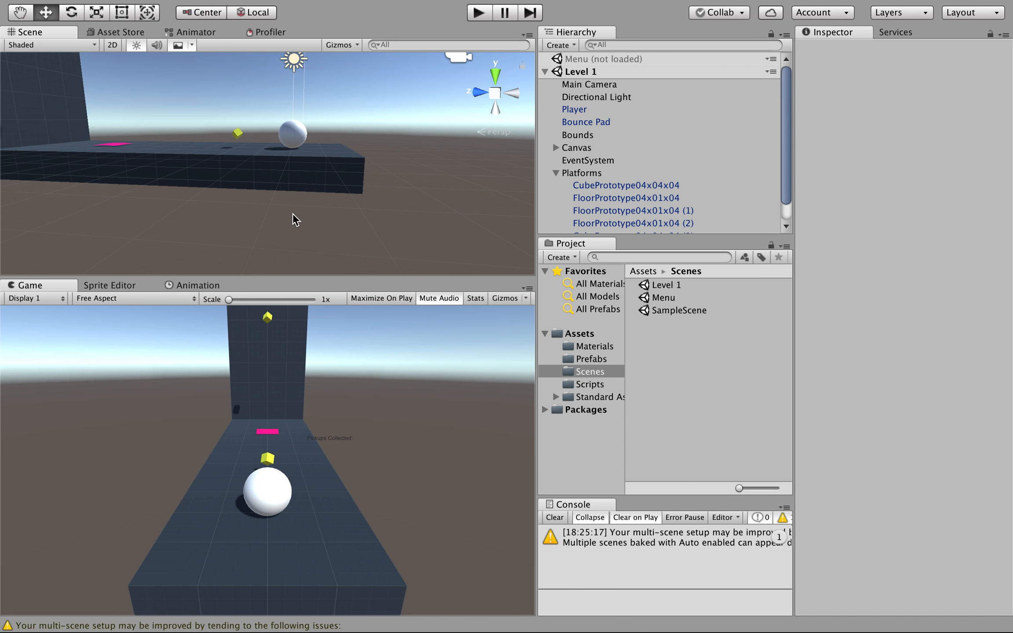
# - Examine the Animator and Animation windows, the commands that open them, and how they share space with the Scene and Game views
pyautogui.click(185, 33)
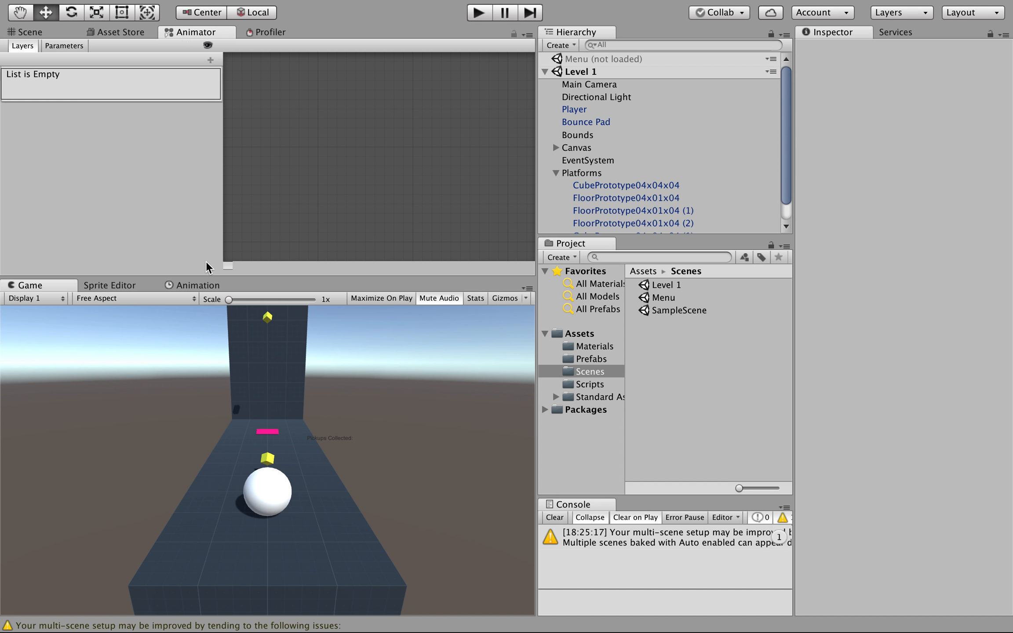
pyautogui.click(197, 285)
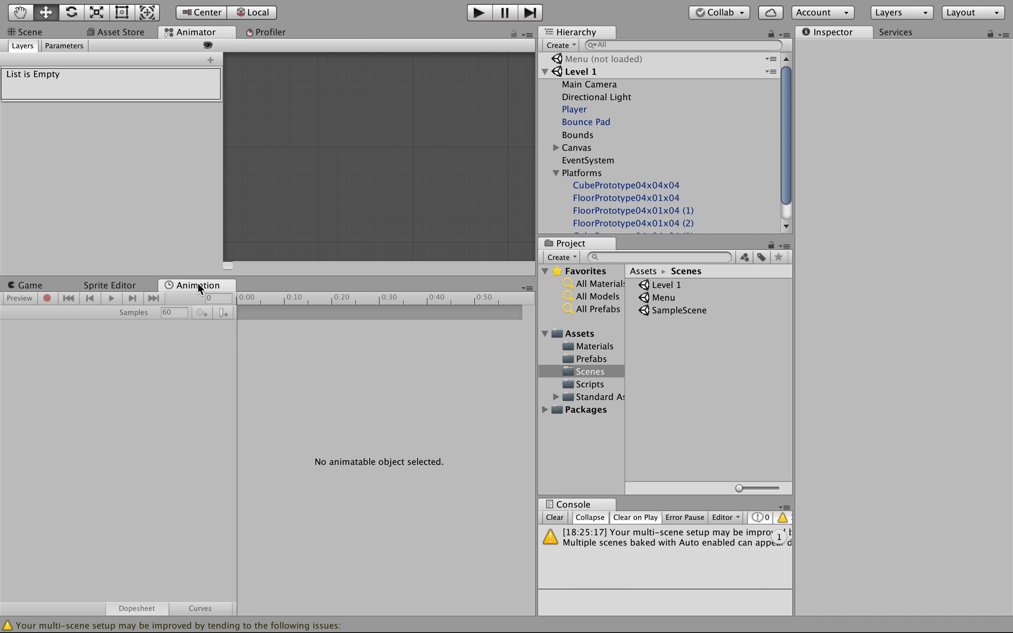
pyautogui.moveTo(229, 3)
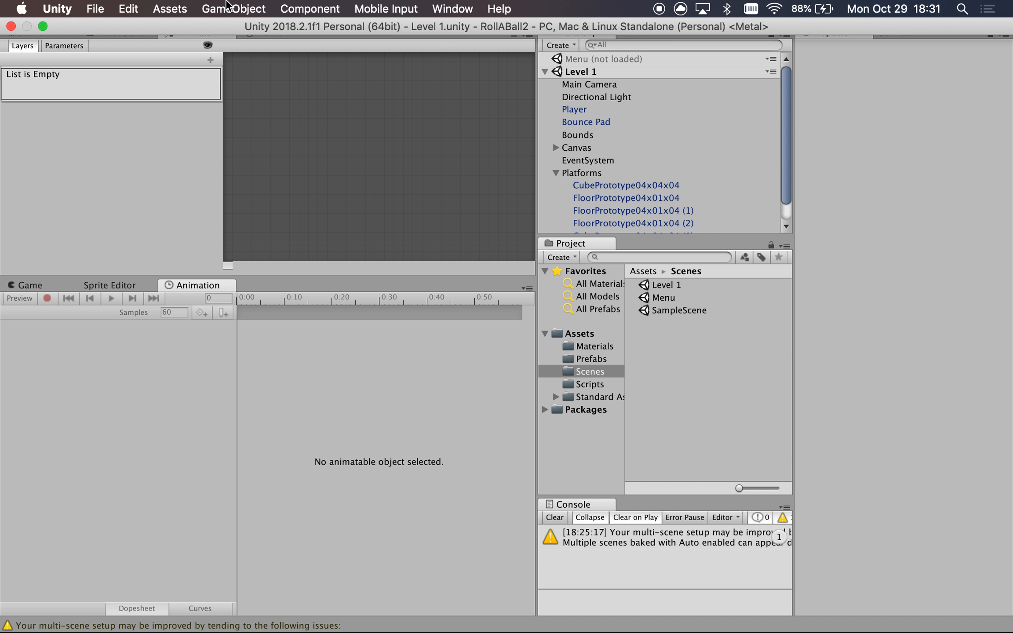
pyautogui.click(438, 6)
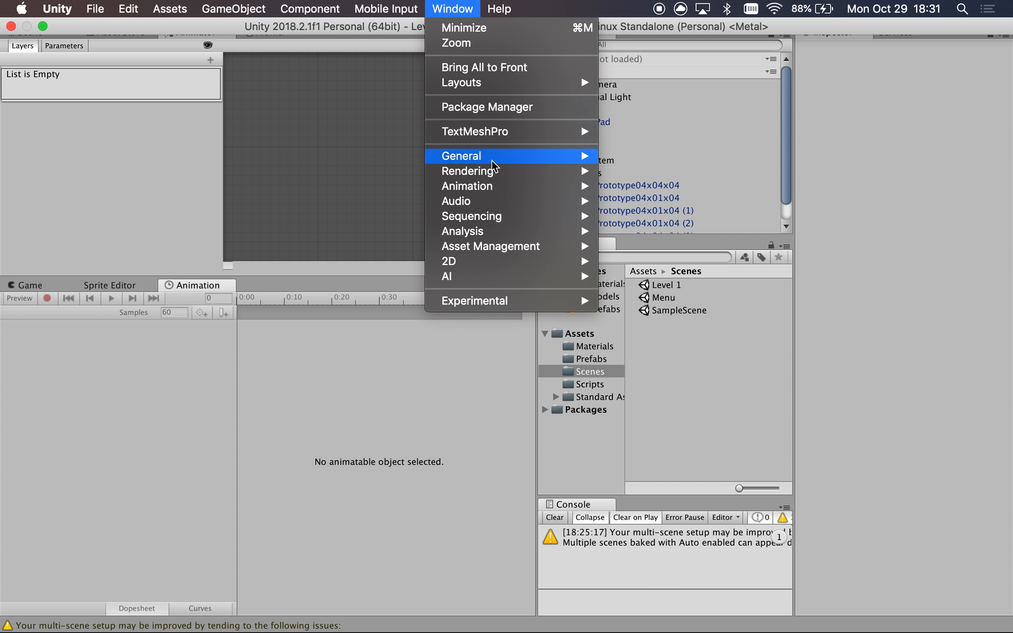
pyautogui.moveTo(494, 166)
pyautogui.moveTo(496, 186)
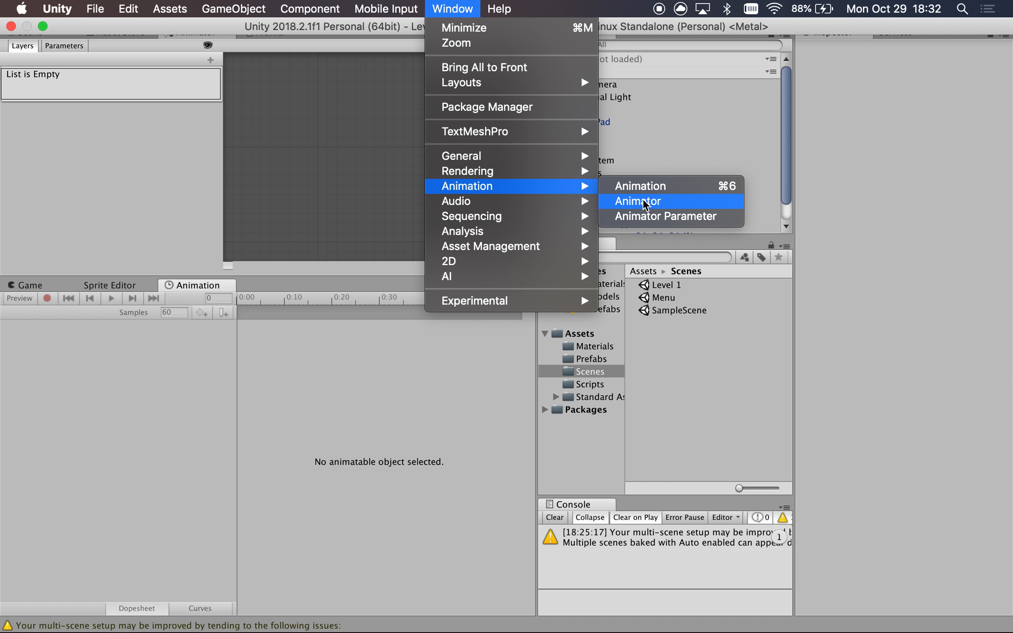
pyautogui.click(367, 203)
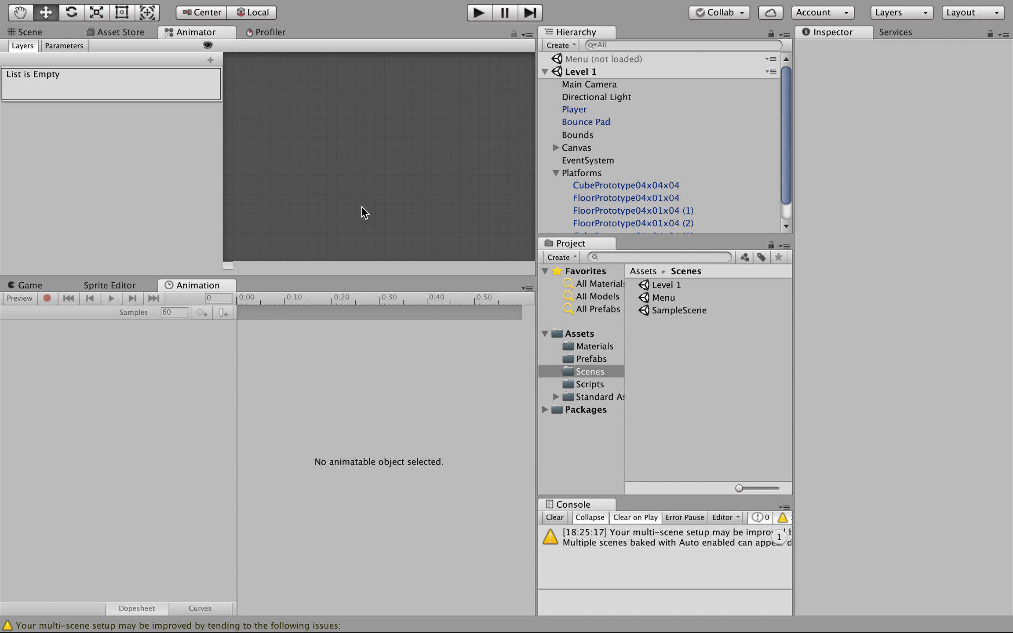
pyautogui.click(20, 29)
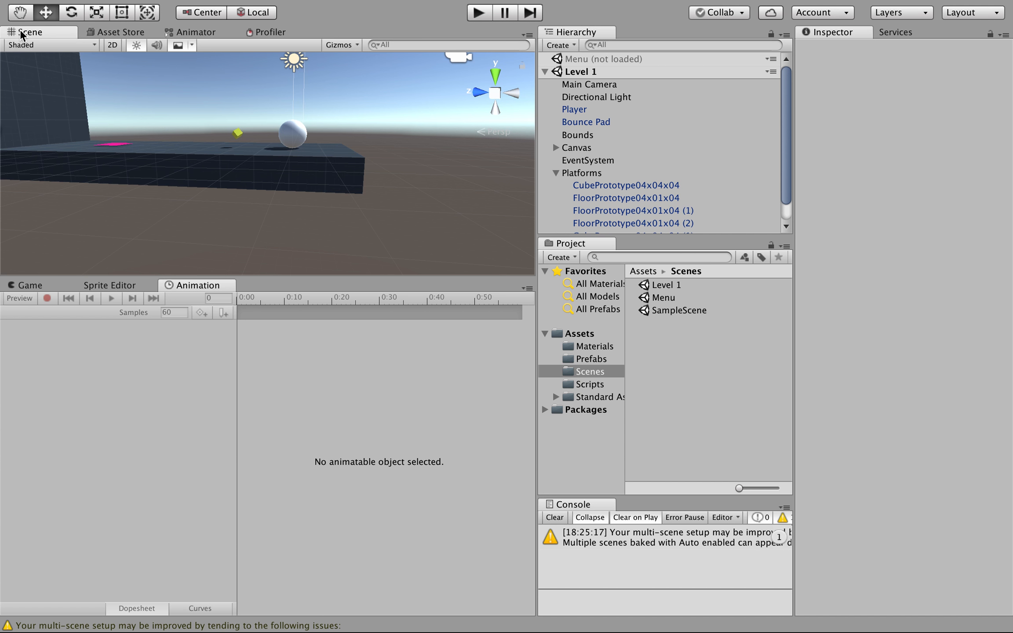
pyautogui.click(201, 31)
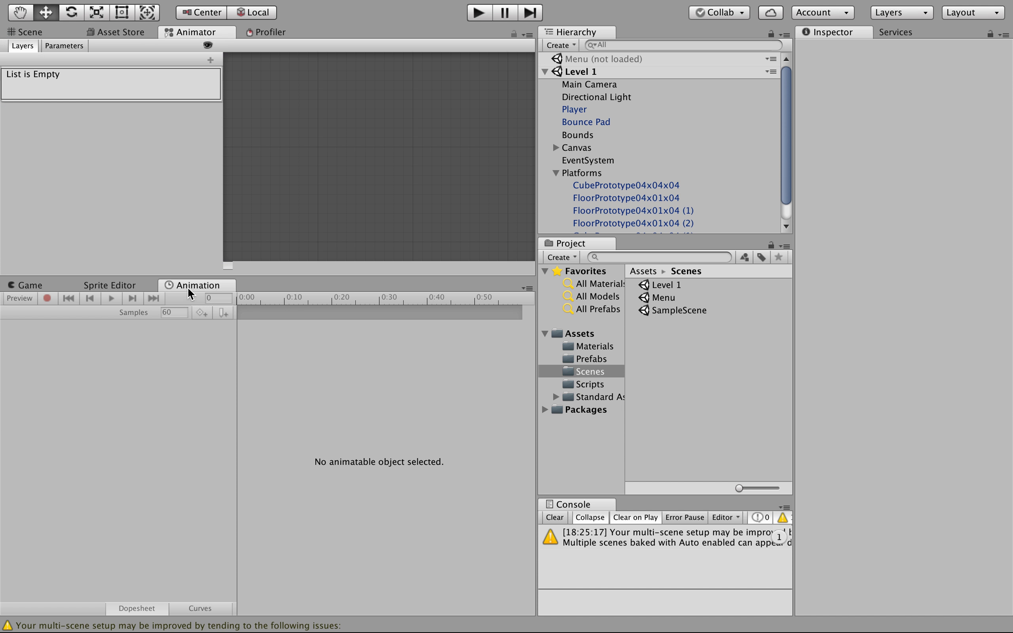
pyautogui.click(26, 284)
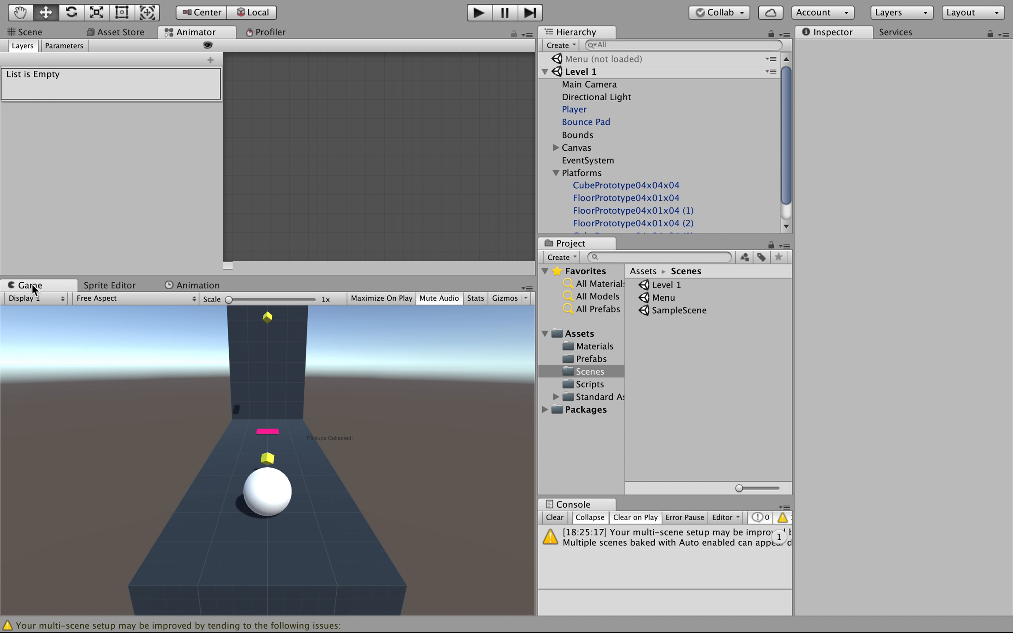
# - Place the Animation window directly beside the Game view and narrow the Animator's layers area
pyautogui.moveTo(202, 290); pyautogui.dragTo(99, 285)
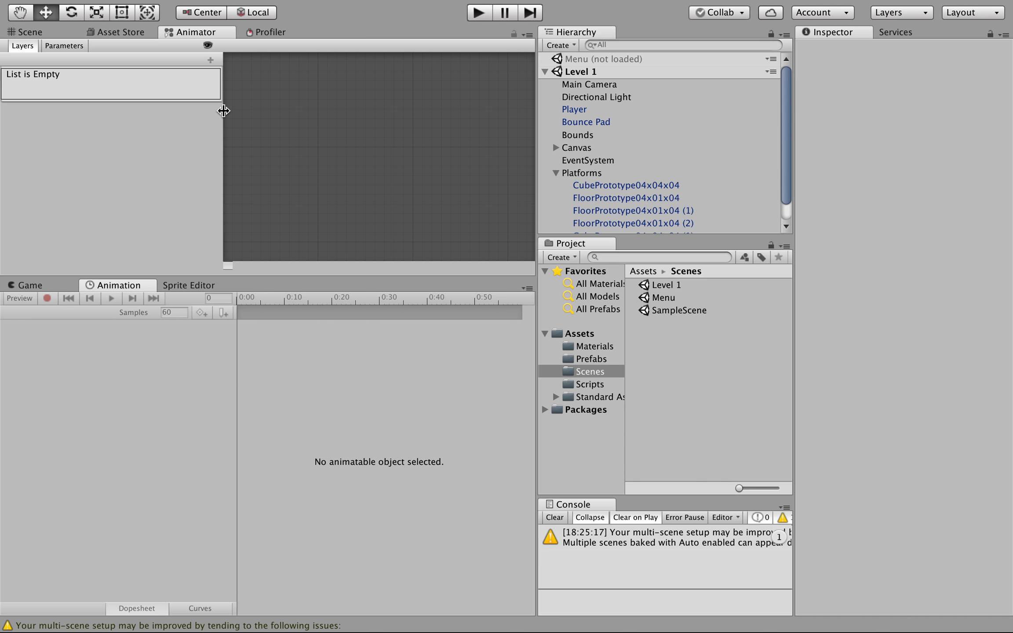
pyautogui.moveTo(223, 111); pyautogui.dragTo(76, 119)
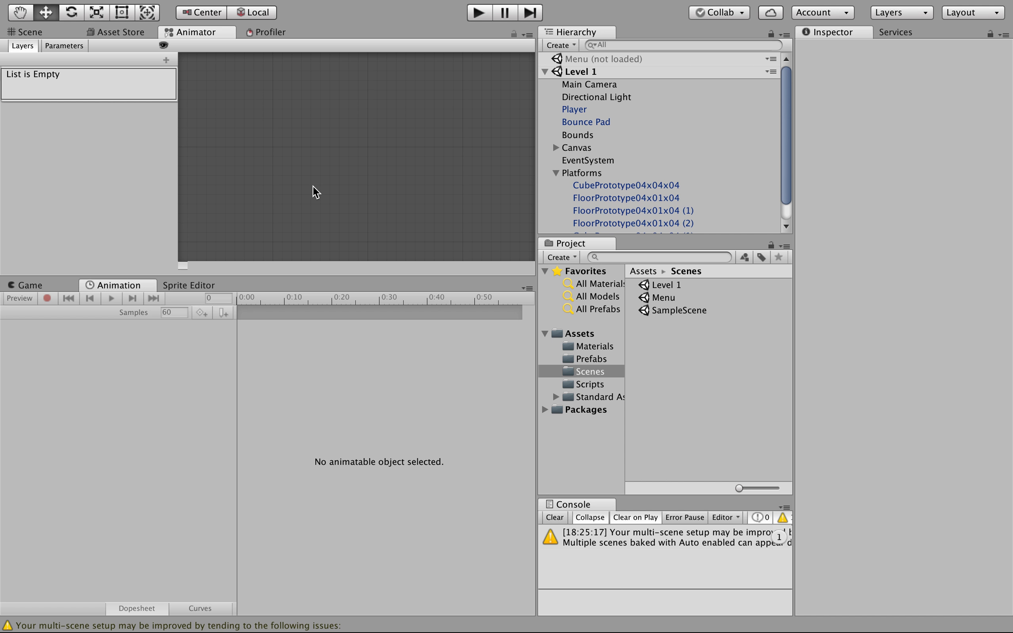
# - Create a folder named Animations directly under Assets
pyautogui.click(590, 334)
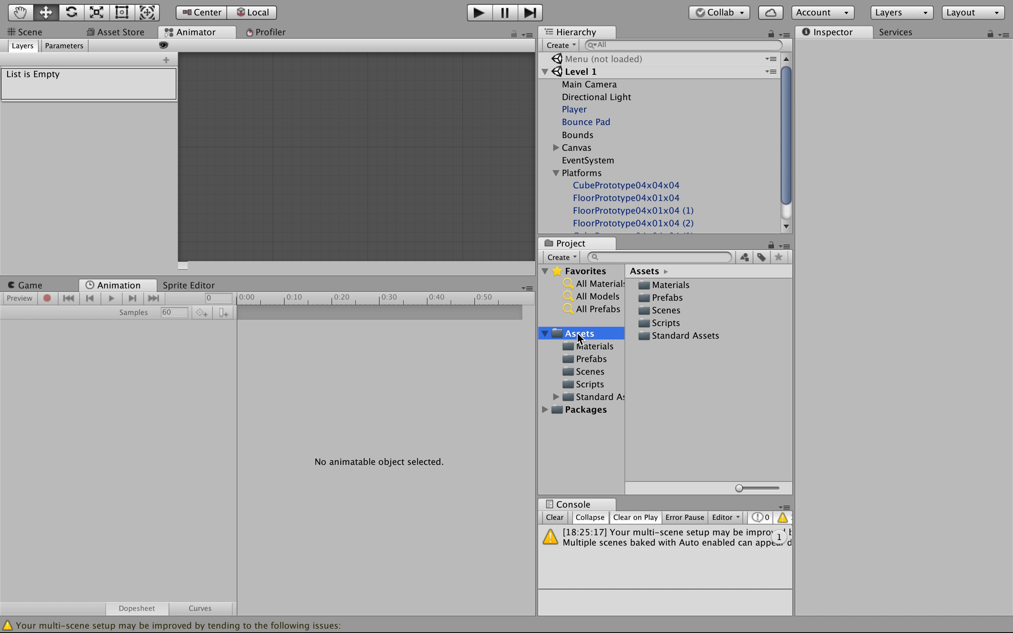
pyautogui.rightClick(577, 333)
pyautogui.moveTo(611, 270)
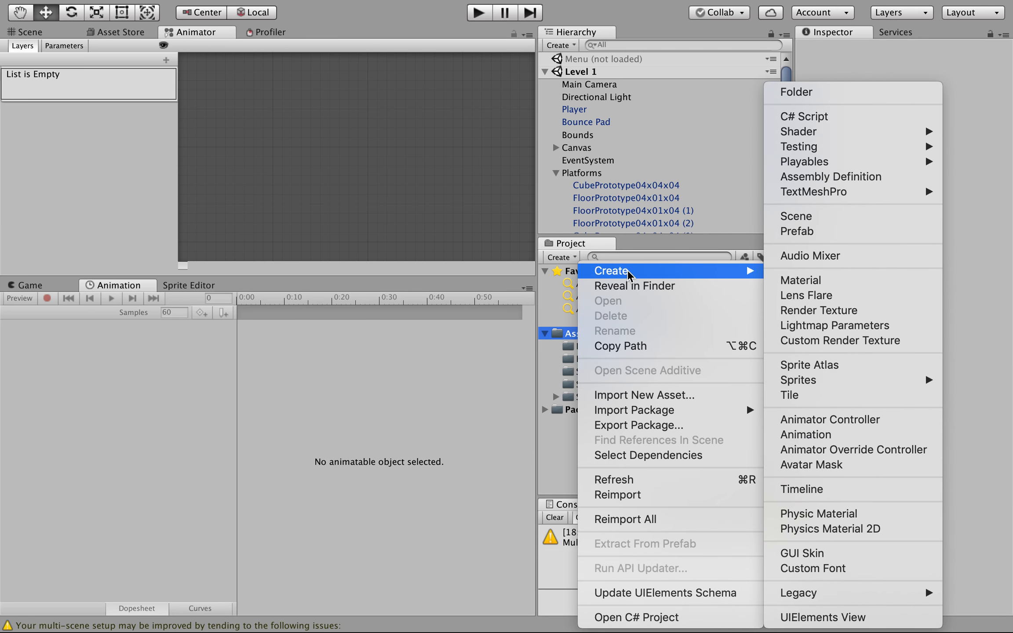
pyautogui.click(828, 93)
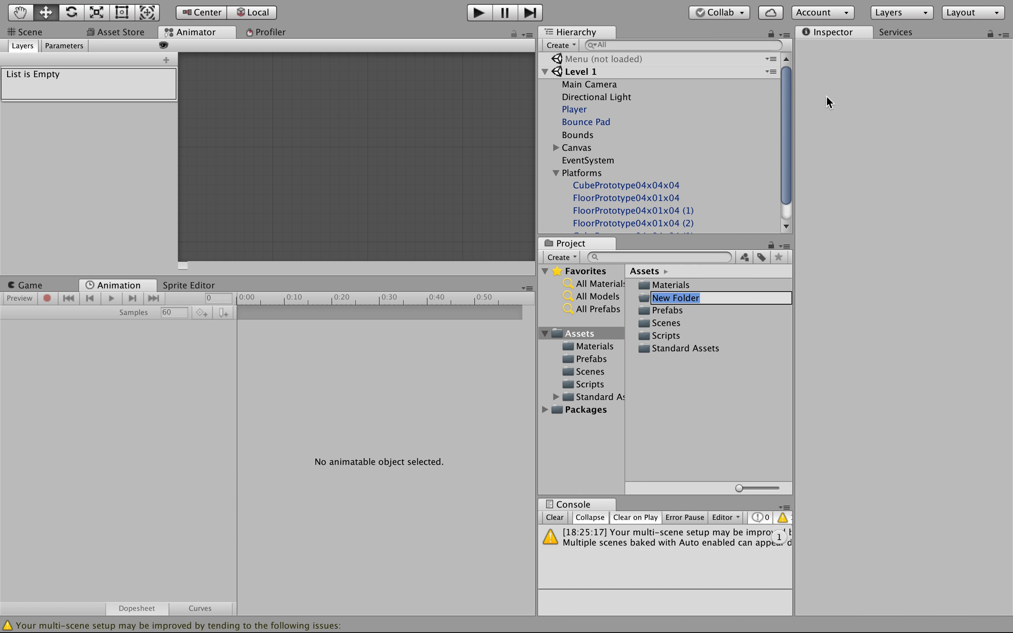
pyautogui.write('Animations')
pyautogui.press('Return')
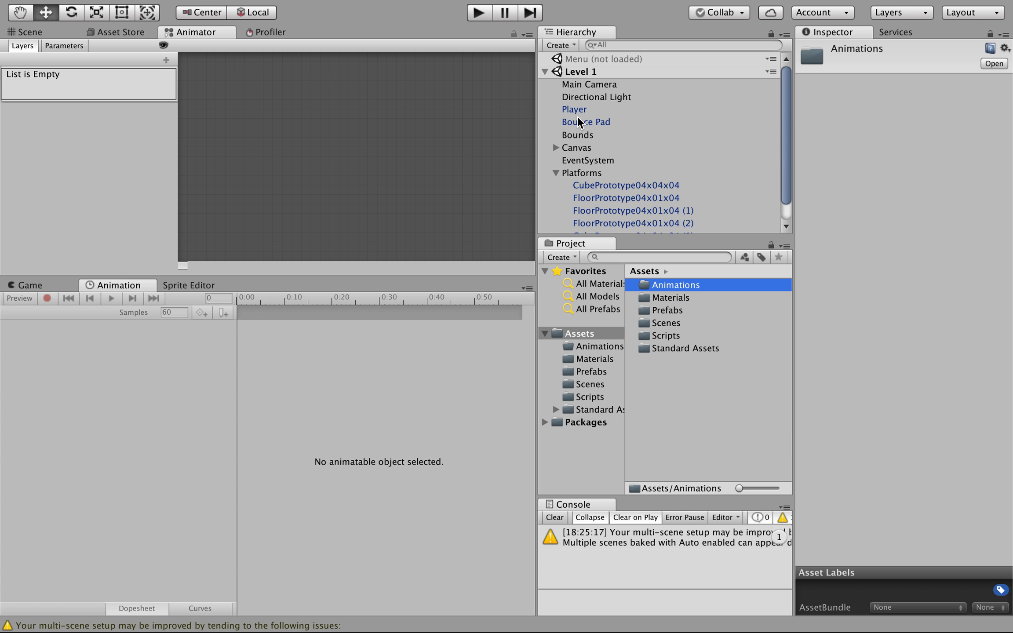
# - Place a FloorPrototype04x01x04 from Standard Assets/Prototyping/Prefabs into the Level 1 scene
pyautogui.click(46, 32)
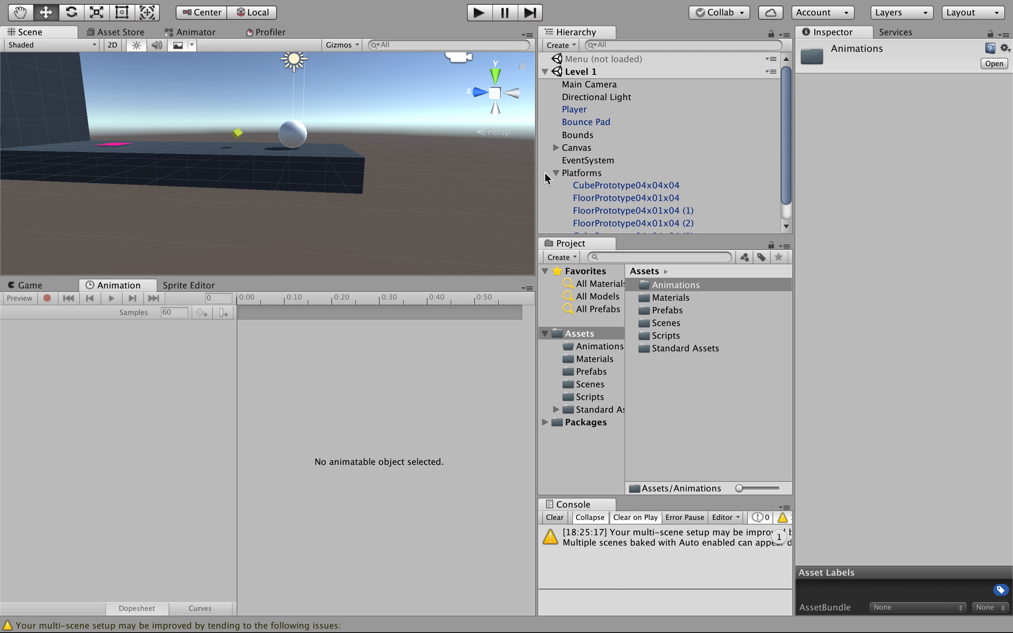
pyautogui.click(590, 373)
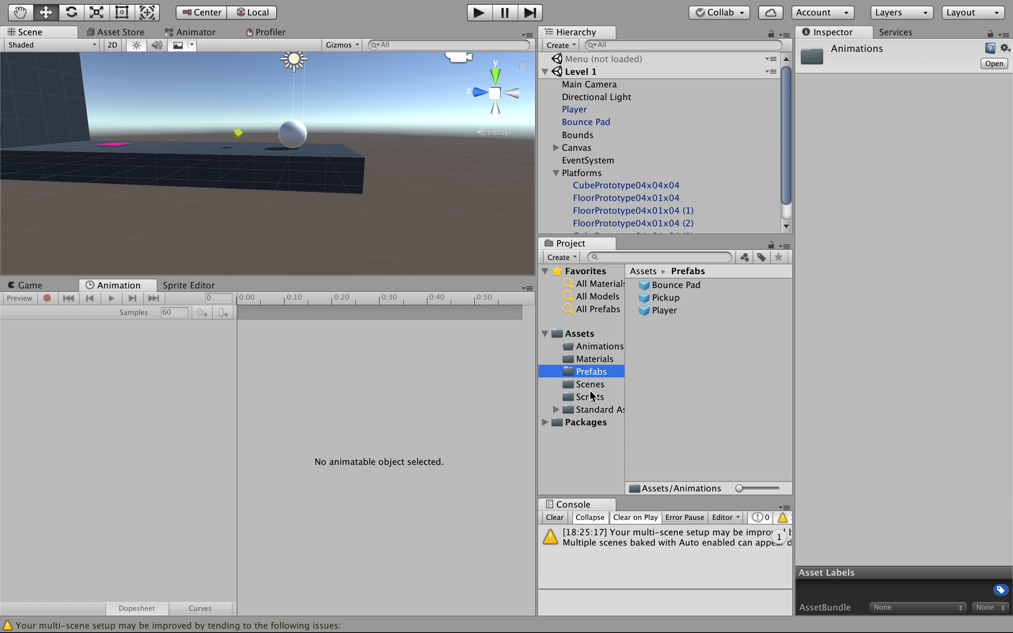
pyautogui.click(584, 410)
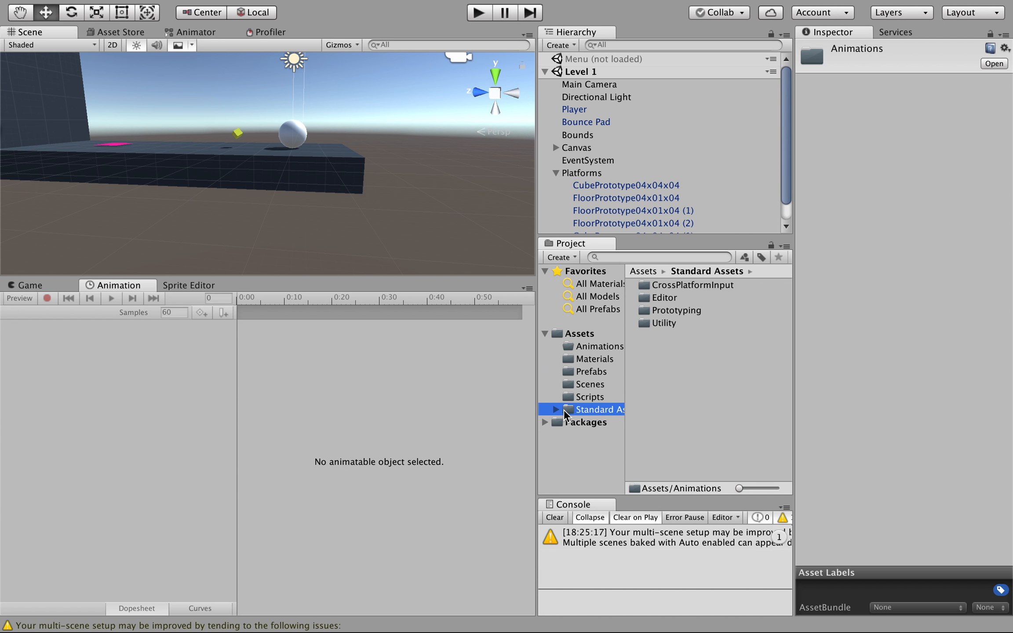
pyautogui.doubleClick(663, 311)
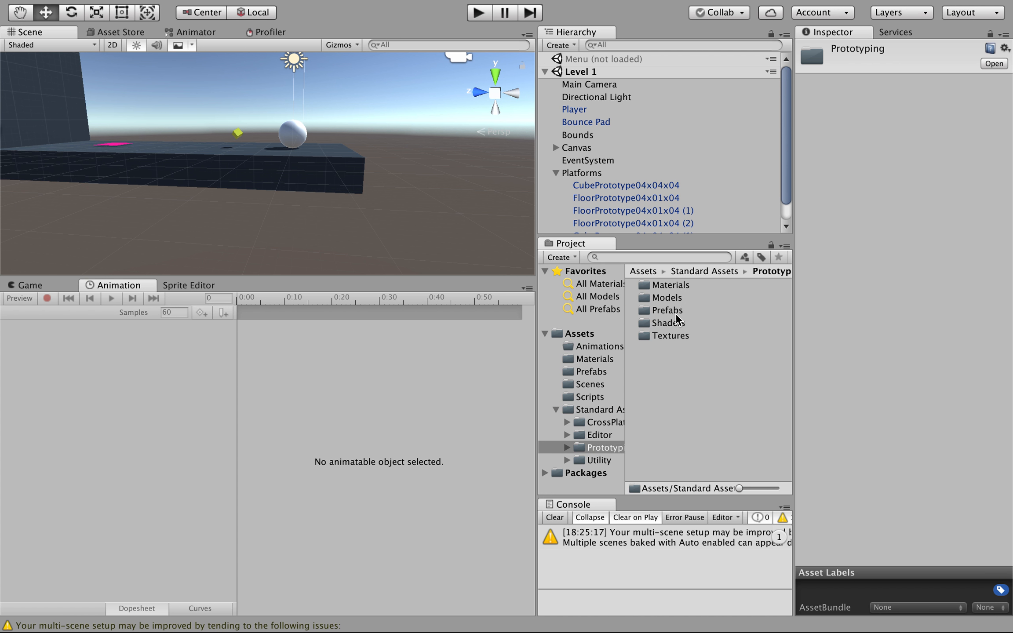
pyautogui.doubleClick(679, 310)
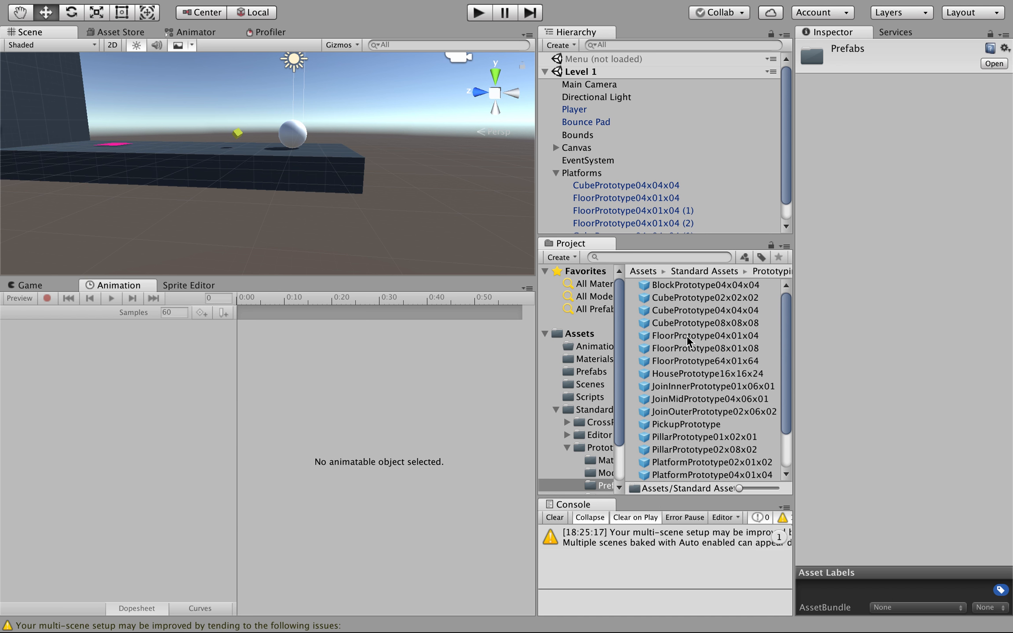
pyautogui.moveTo(687, 341); pyautogui.dragTo(424, 140)
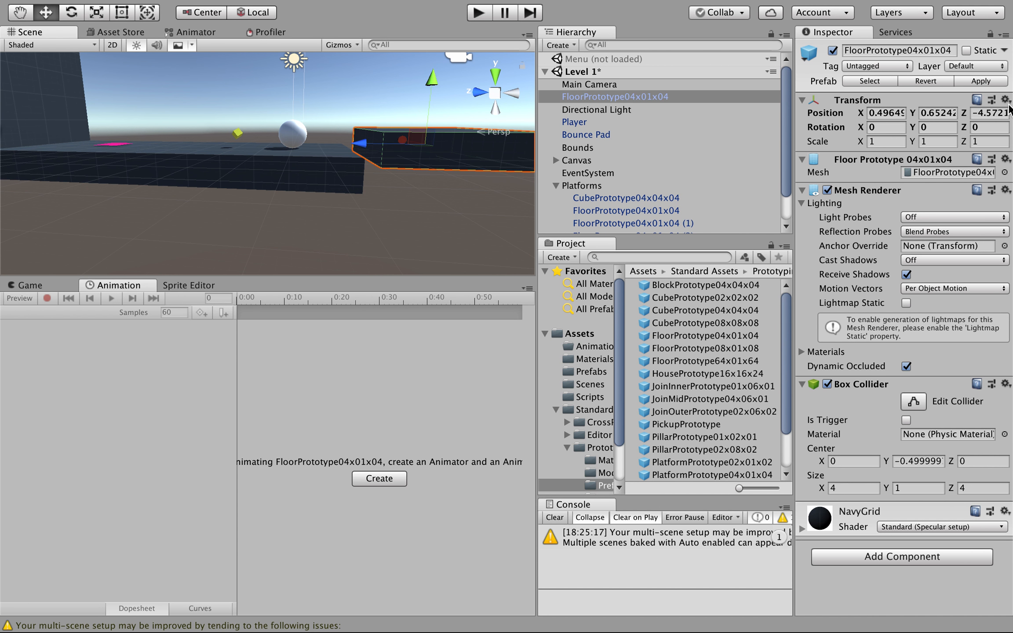
# - Reset the new floor piece's Transform to its default values and maximize the Scene view
pyautogui.click(1005, 100)
pyautogui.click(967, 116)
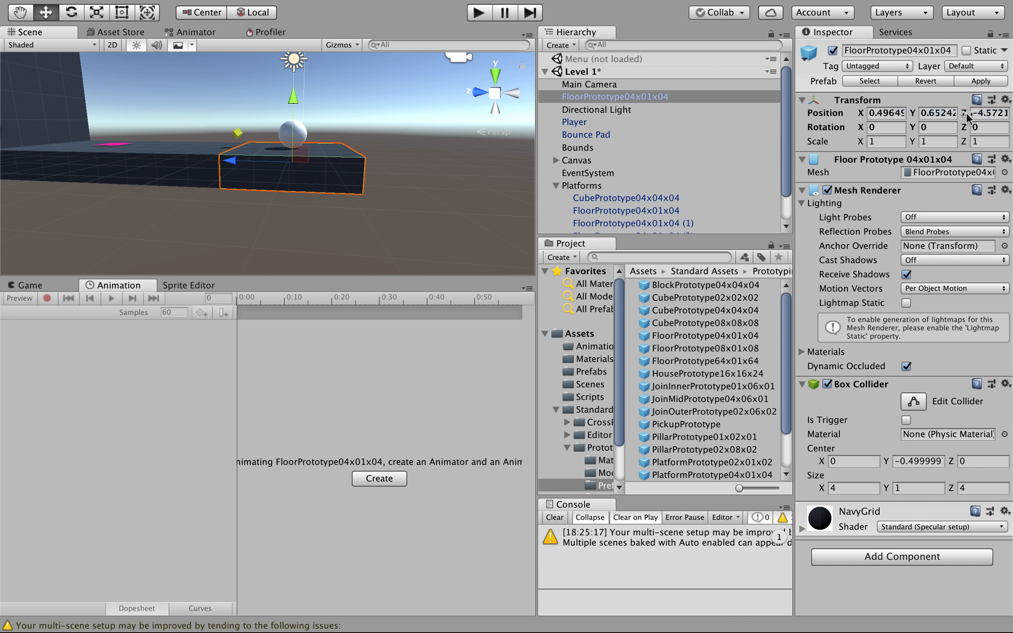
pyautogui.scroll(-5, 203, 174)
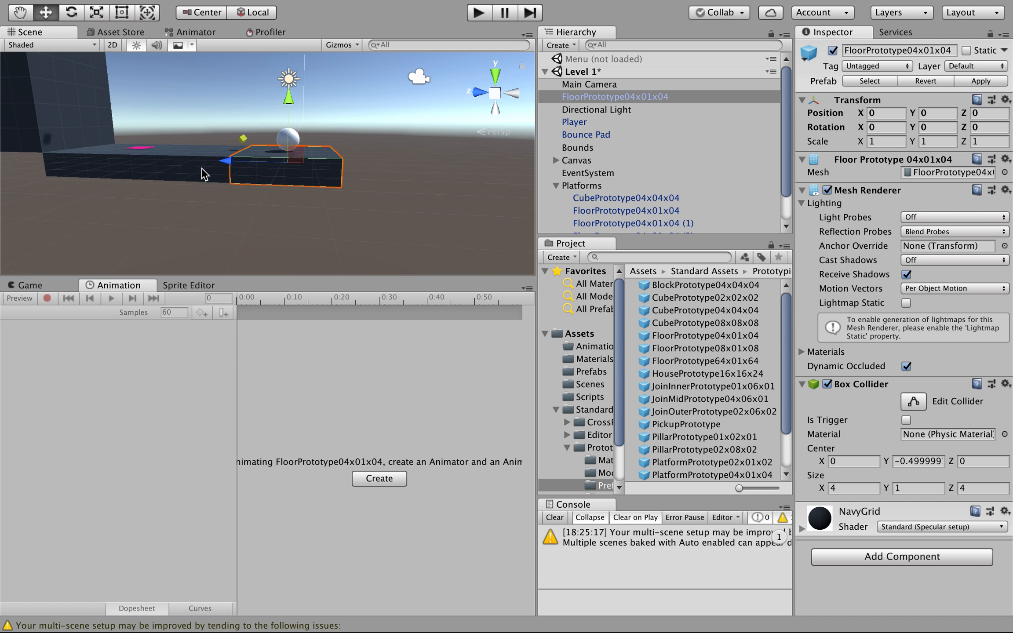
pyautogui.hotkey('shift', 'space')
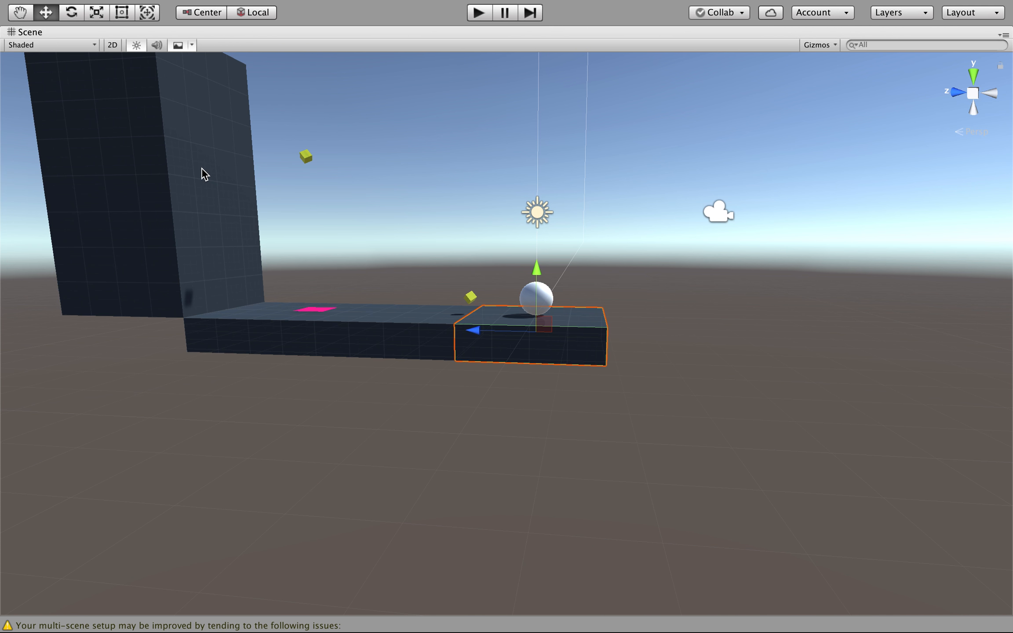
# - Try sliding the new floor piece back and forth along its Z axis
pyautogui.click(478, 332)
pyautogui.moveTo(478, 330); pyautogui.dragTo(255, 336)
pyautogui.press('super+z')
pyautogui.click(480, 333)
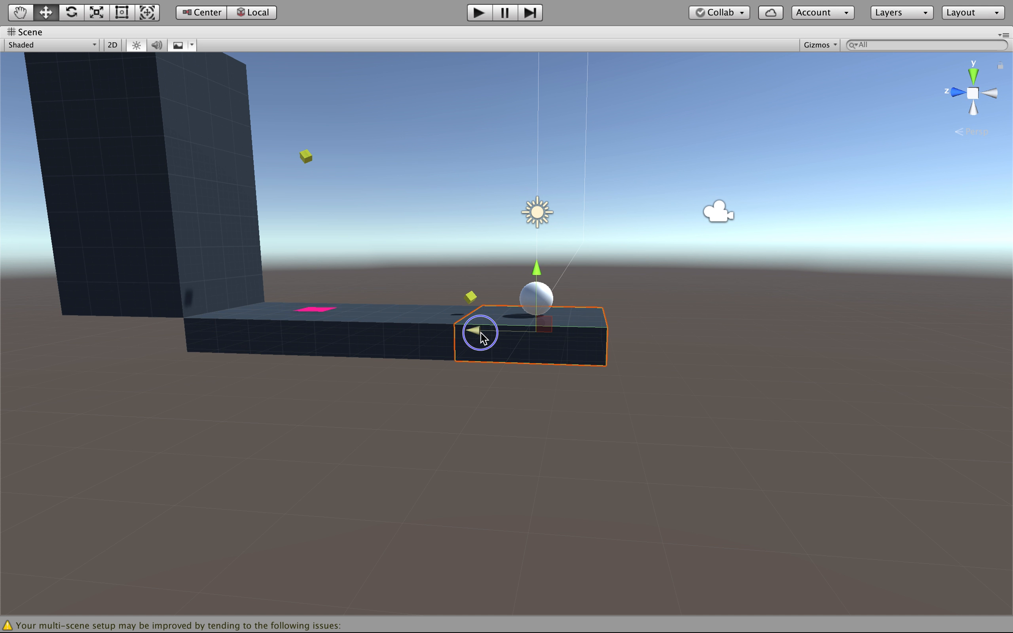
pyautogui.moveTo(483, 339); pyautogui.dragTo(426, 343)
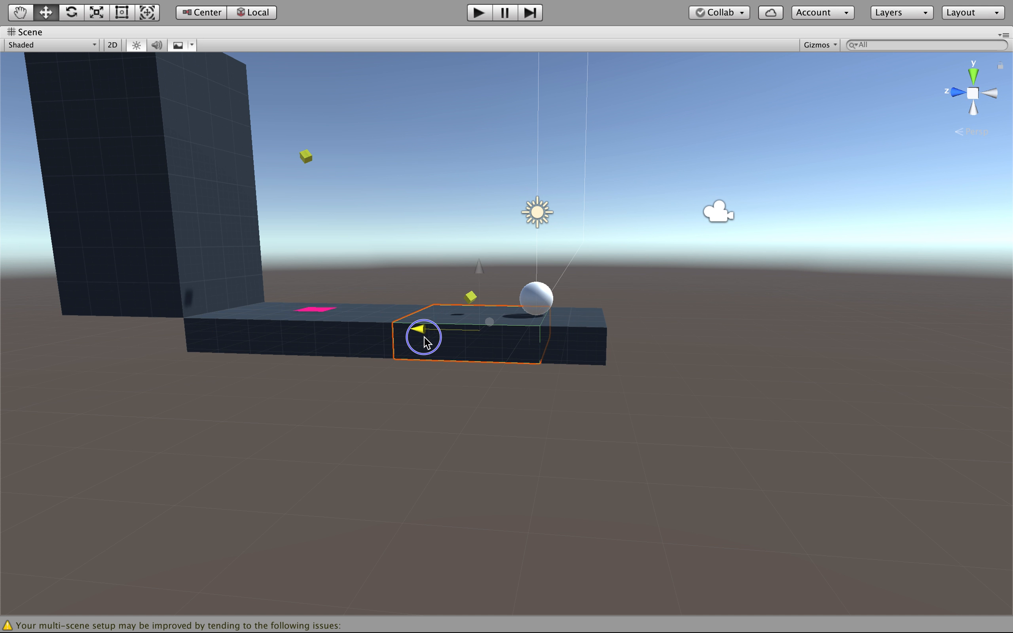
pyautogui.moveTo(424, 342); pyautogui.dragTo(518, 349)
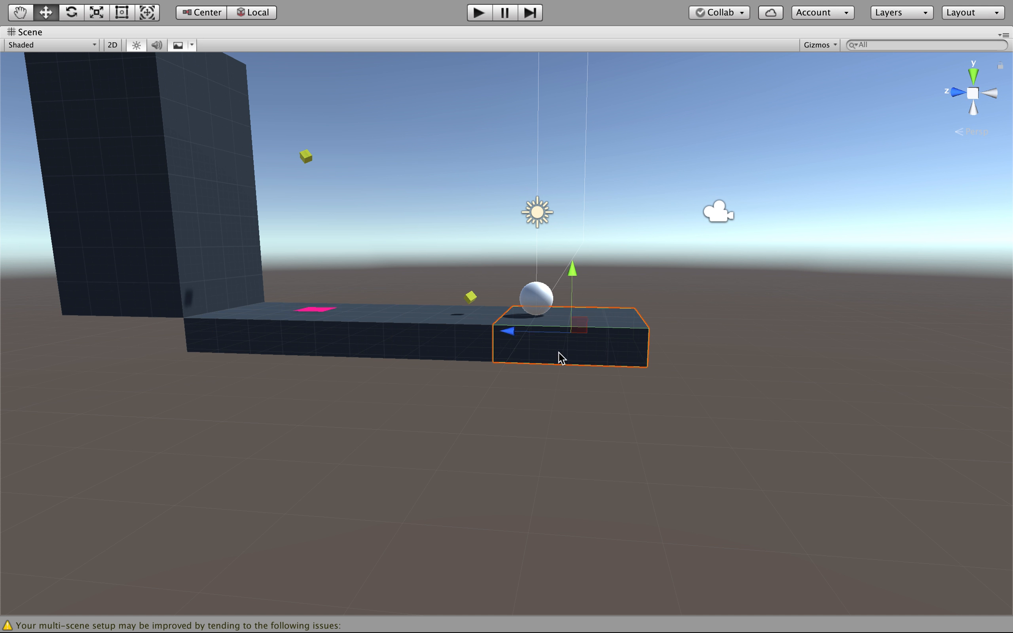
# - Slide the new floor piece along the Z axis to the far side of the tall block, at about Z 16
pyautogui.click(501, 331)
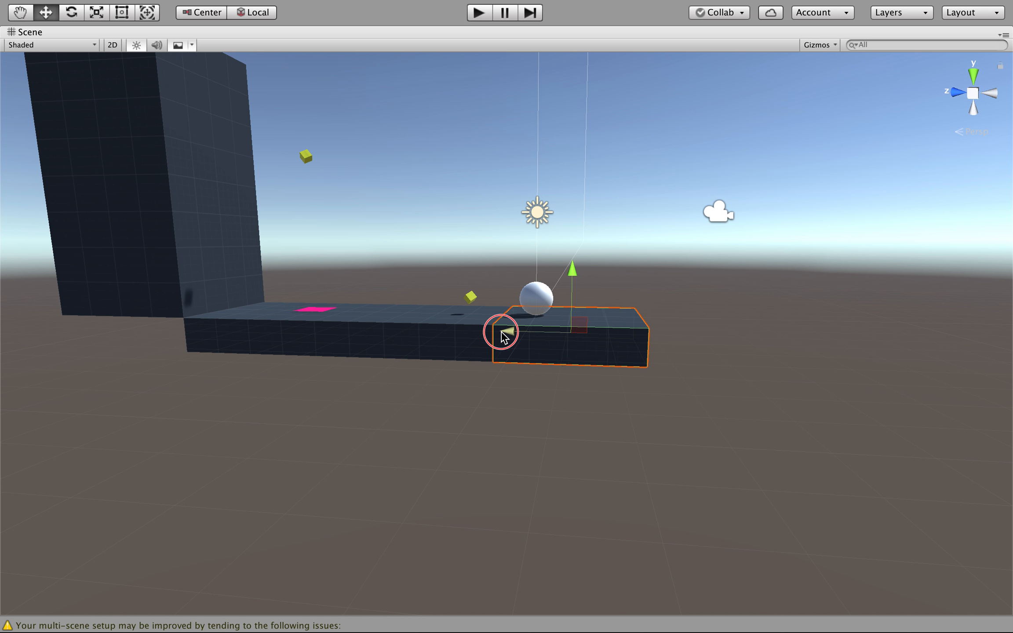
pyautogui.moveTo(504, 337); pyautogui.dragTo(302, 329)
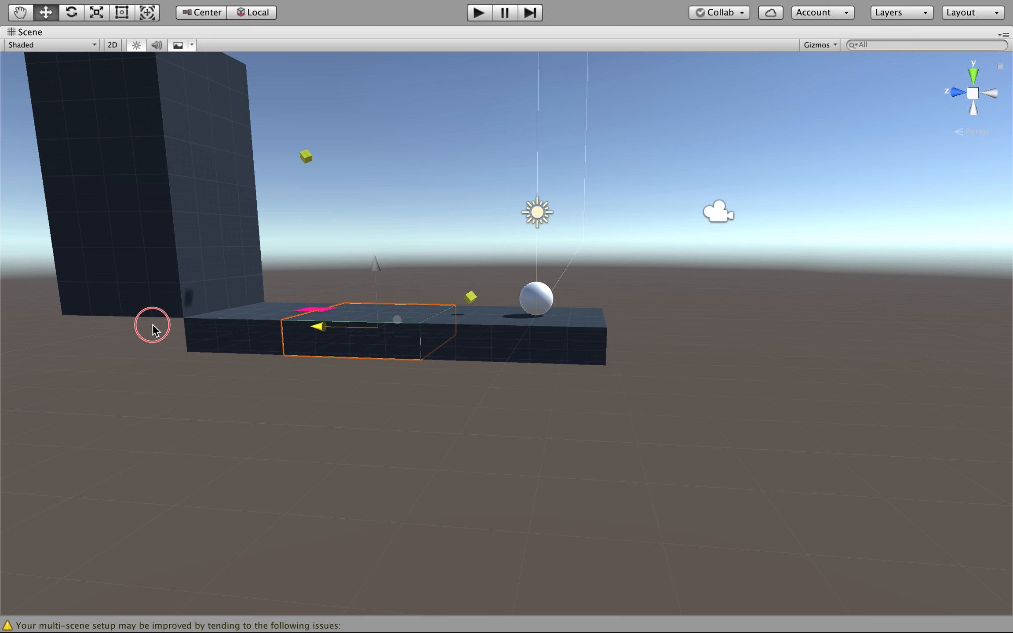
pyautogui.moveTo(153, 330); pyautogui.dragTo(1, 316)
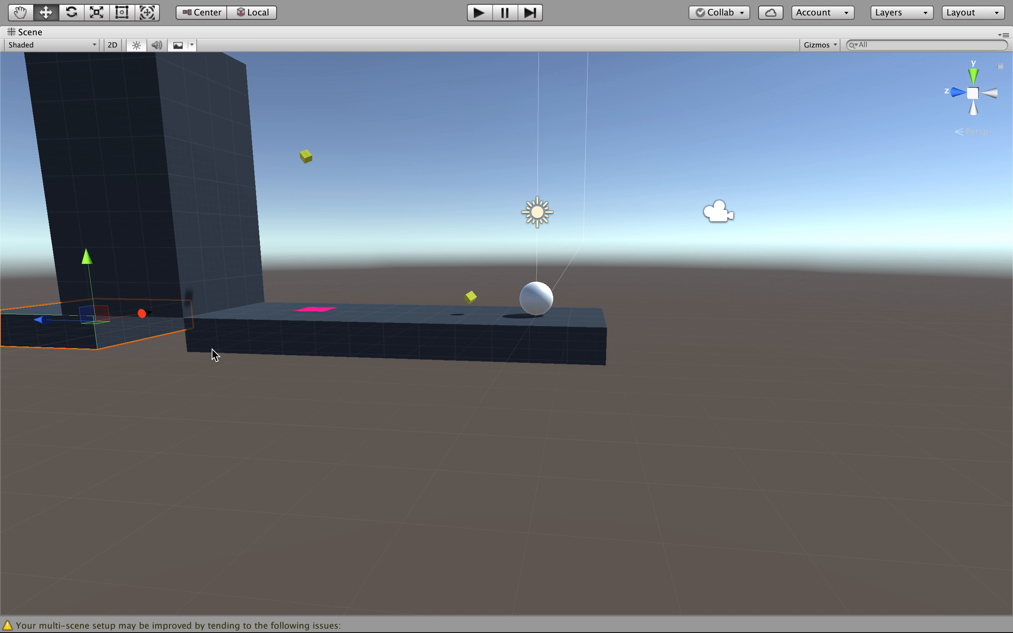
# - Raise the new floor piece to Y 8, level with the top of the tall block, and restore the full editor layout
pyautogui.keyDown('alt'); pyautogui.moveTo(307, 344); pyautogui.dragTo(526, 338); pyautogui.keyUp('alt')
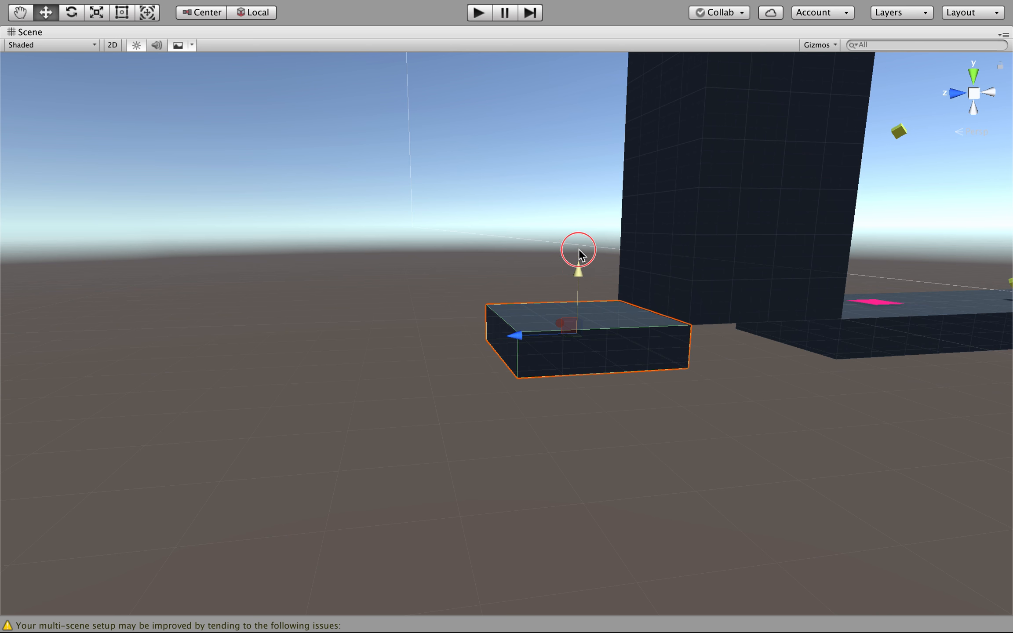
pyautogui.moveTo(579, 255); pyautogui.dragTo(594, 19)
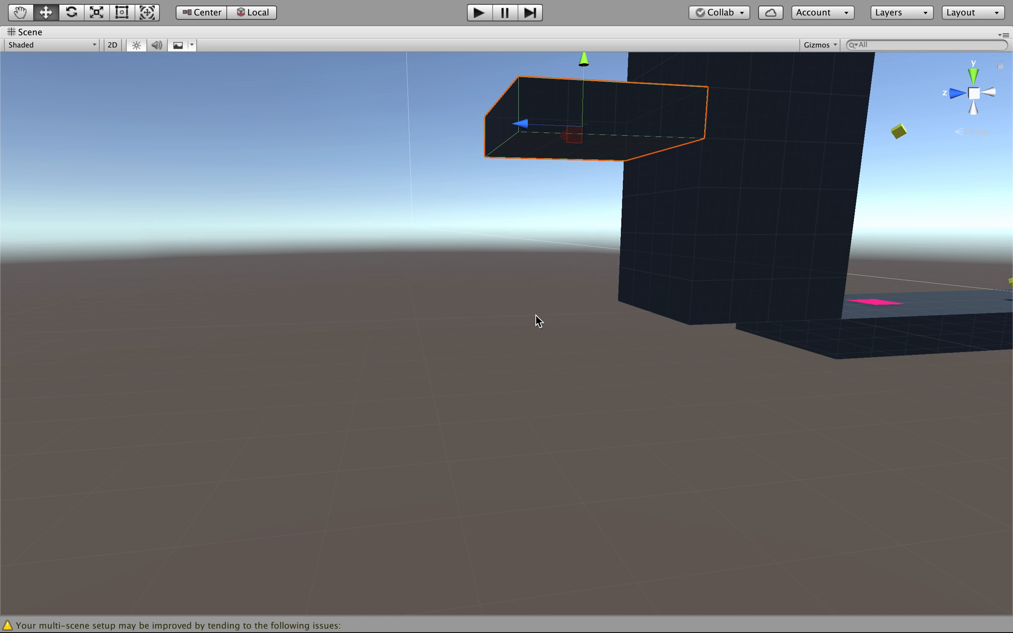
pyautogui.moveTo(535, 315); pyautogui.dragTo(535, 315, button='right')
pyautogui.press('q')
pyautogui.press('e')
pyautogui.moveTo(583, 285); pyautogui.dragTo(588, 186)
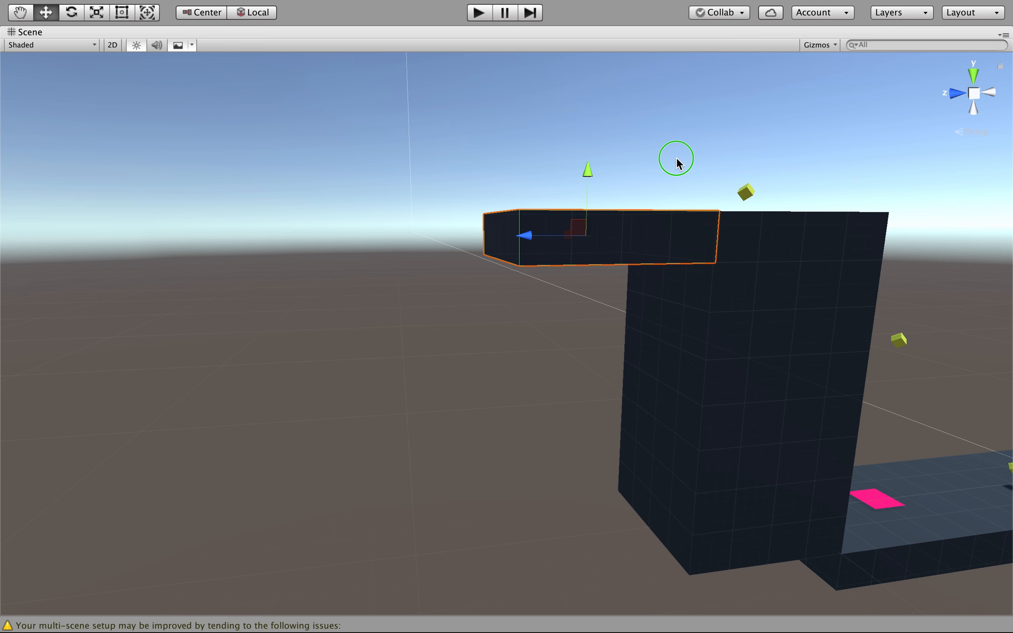
pyautogui.keyDown('alt'); pyautogui.moveTo(675, 158); pyautogui.dragTo(551, 247); pyautogui.keyUp('alt')
pyautogui.scroll(-5, 569, 179)
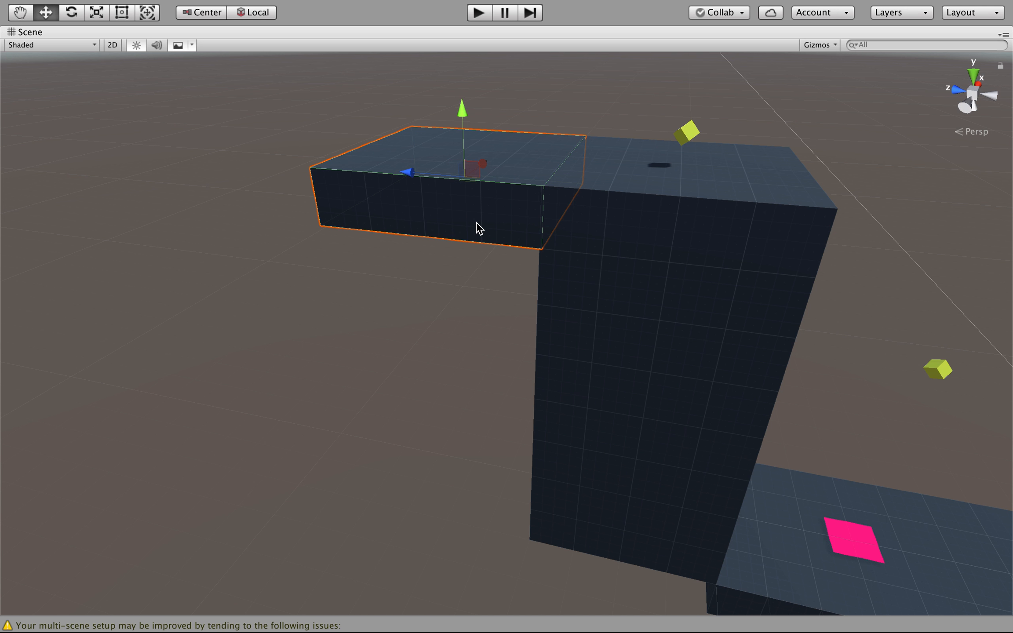
pyautogui.hotkey('shift', 'space')
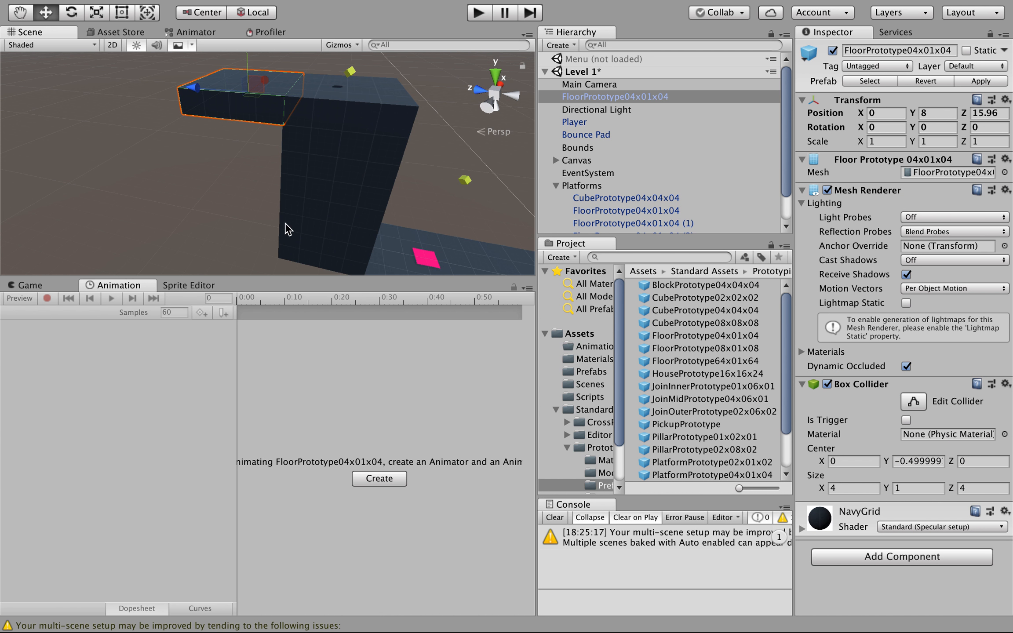
# - Set the new floor piece's Z position to 16 and move it along the X axis to -4
pyautogui.keyDown('alt'); pyautogui.moveTo(310, 109); pyautogui.dragTo(325, 77); pyautogui.keyUp('alt')
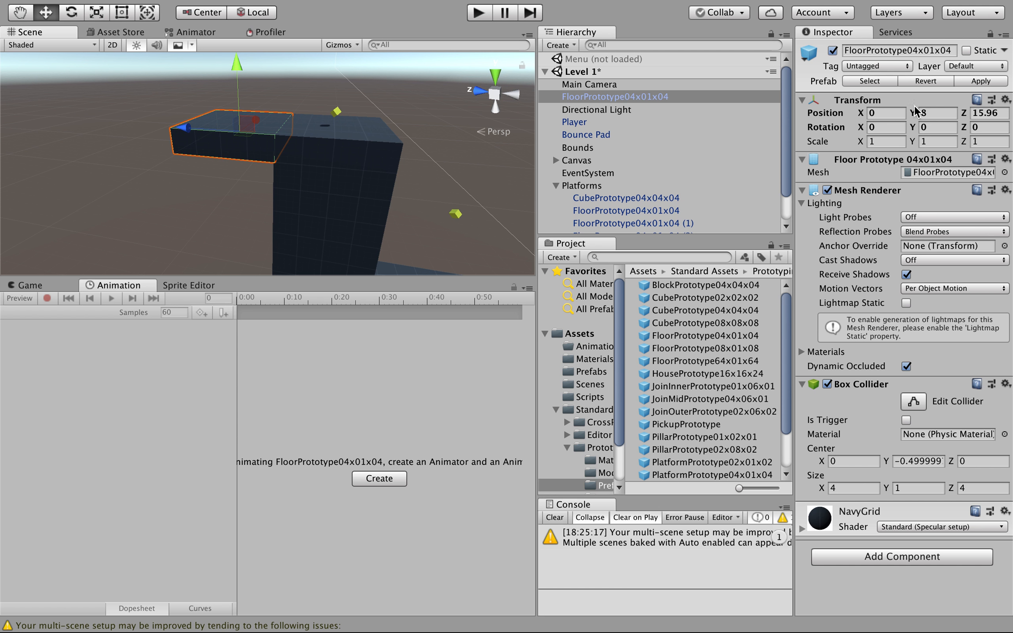
pyautogui.click(992, 111)
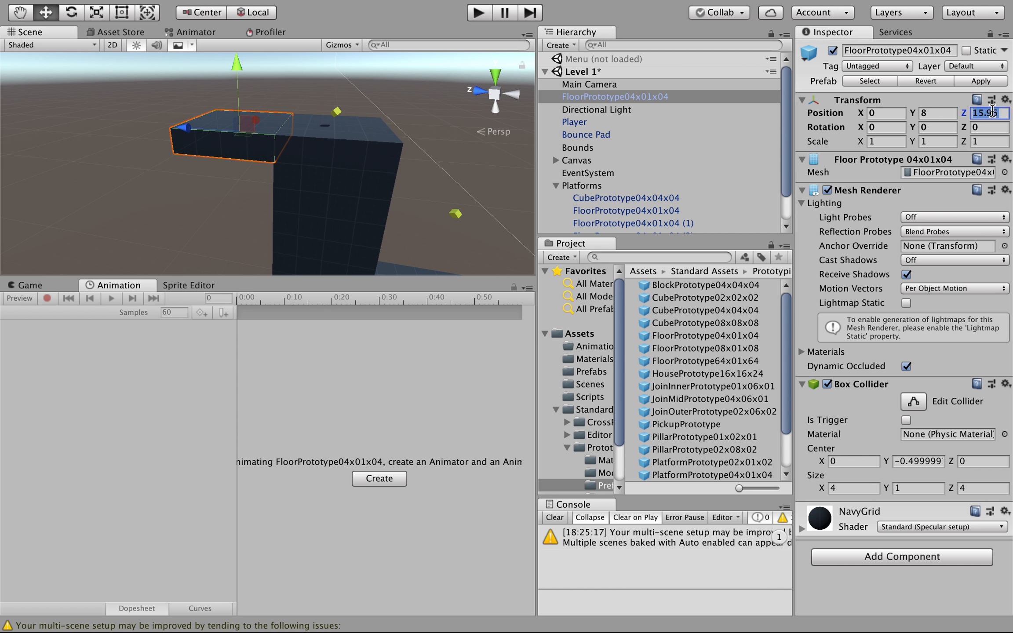
pyautogui.write('16')
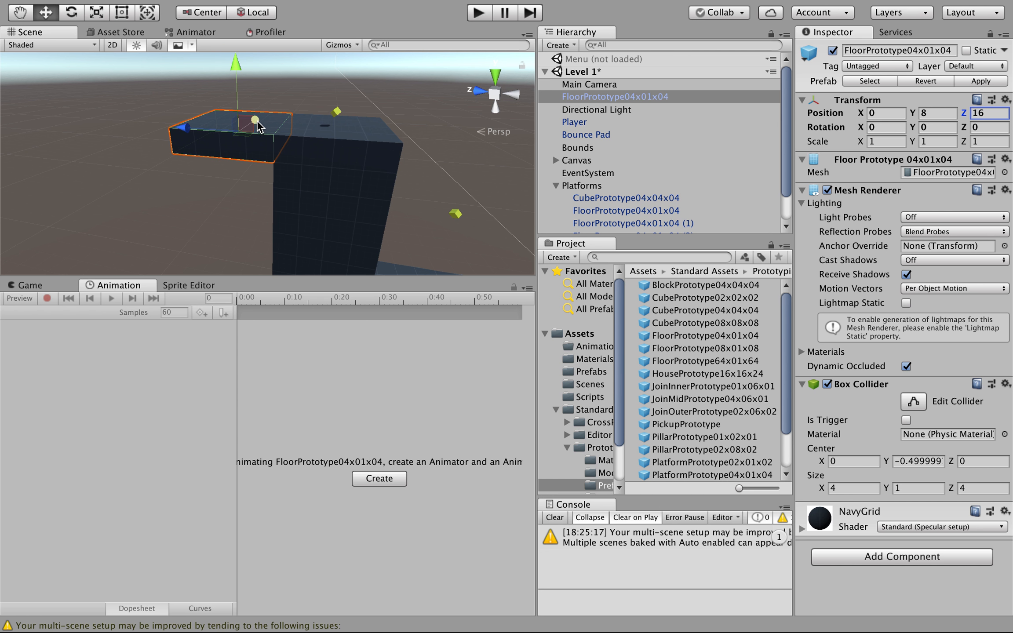
pyautogui.moveTo(256, 124); pyautogui.dragTo(216, 147)
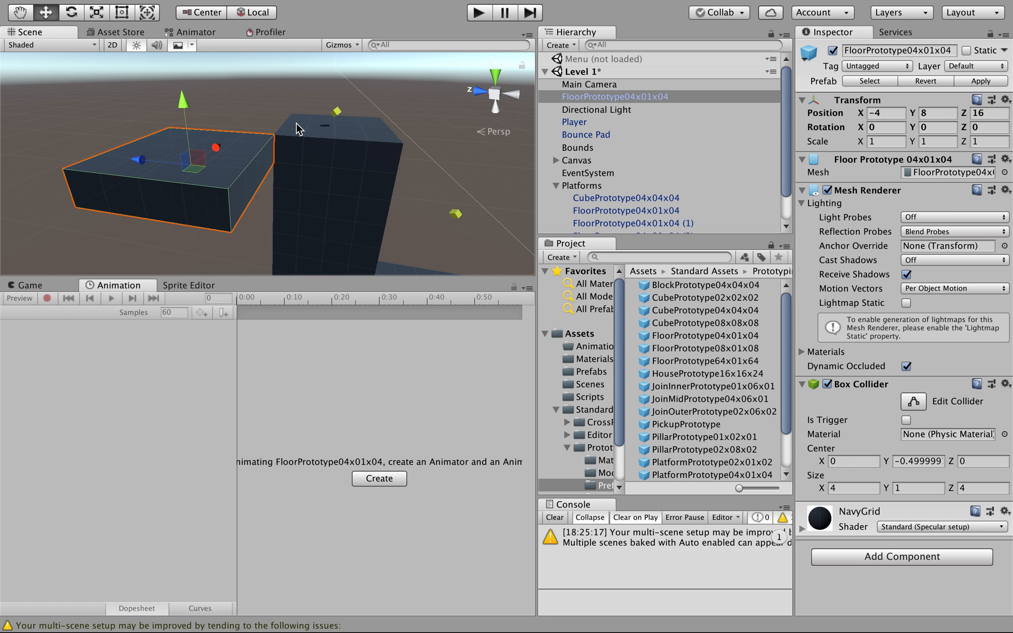
# - Rename the new floor piece as Moving Platform and save the Level 1 scene
pyautogui.click(604, 98)
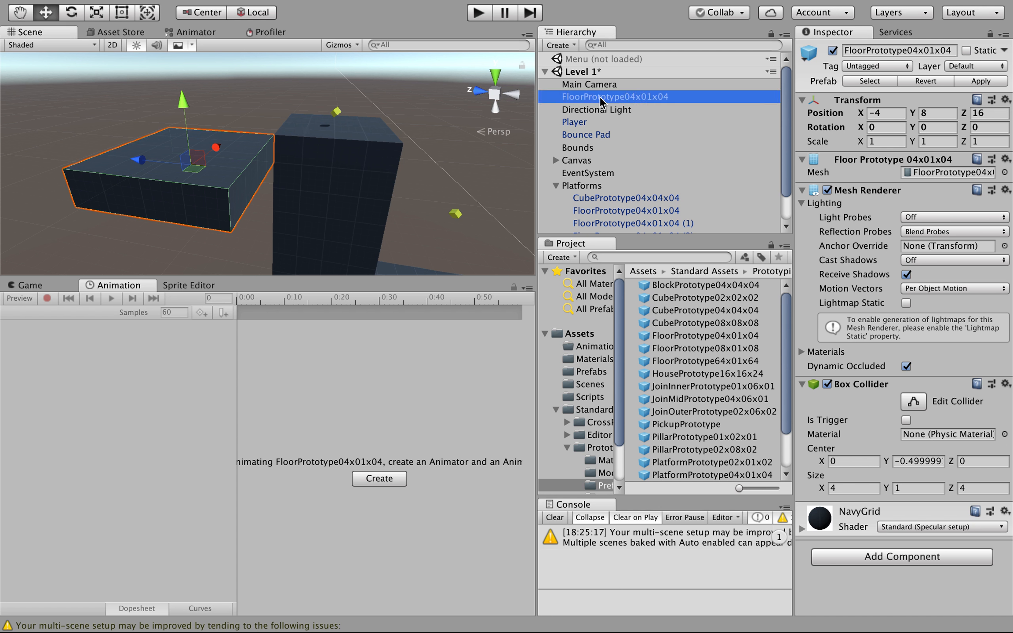
pyautogui.click(605, 98)
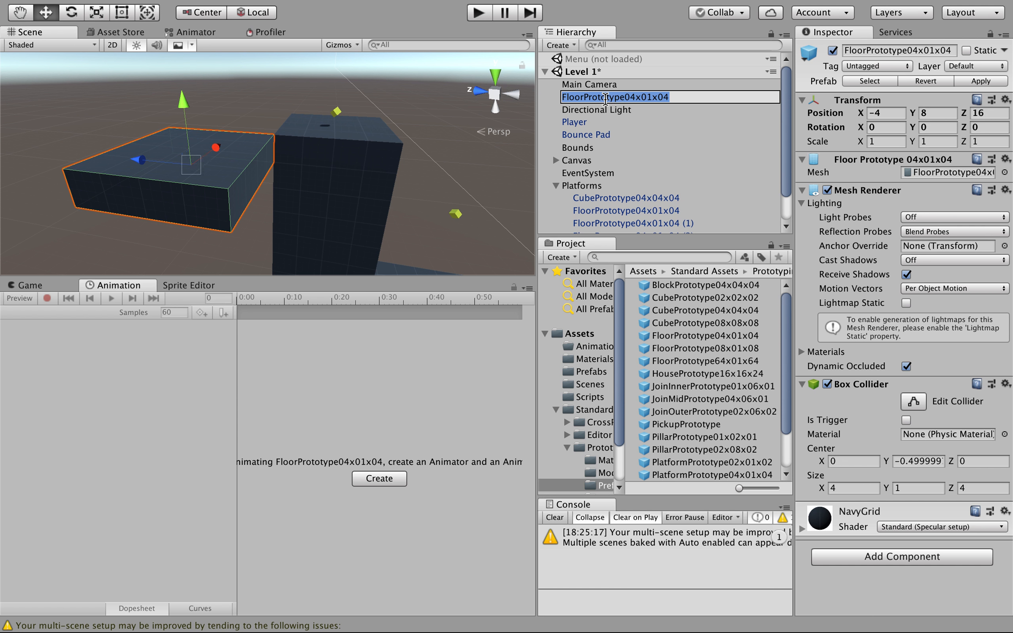
pyautogui.write('Moving Platform')
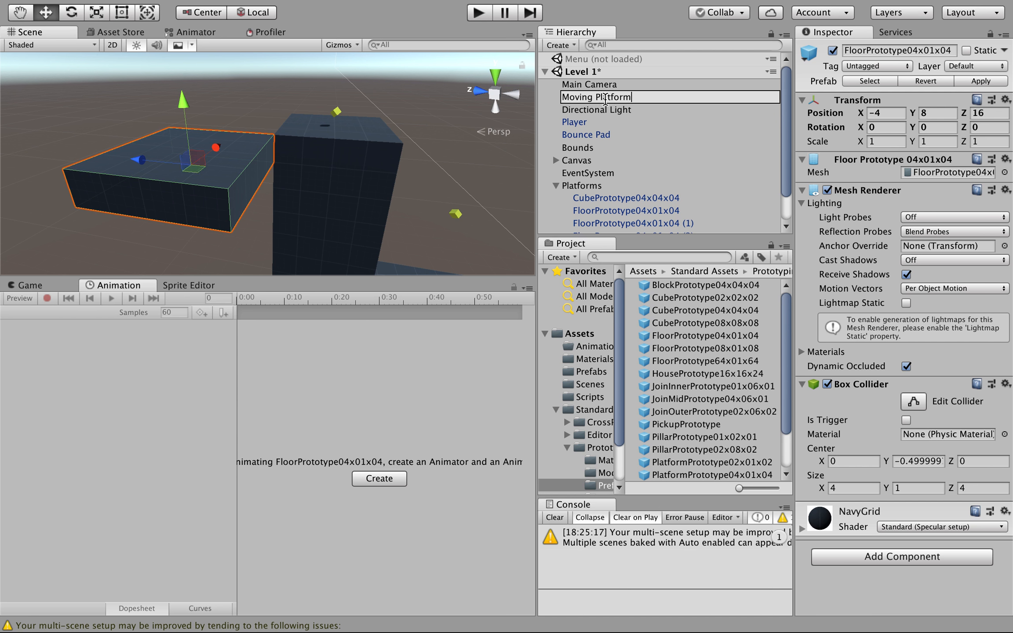
pyautogui.press('Return')
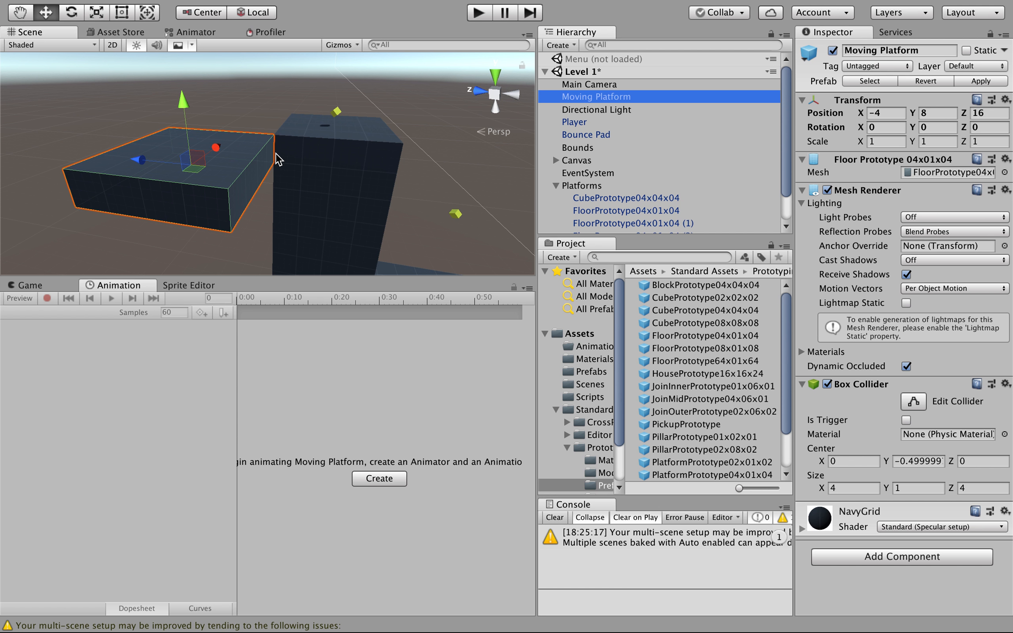
pyautogui.press('super+s')
# - Create an animation clip named slide for the Moving Platform and save it in the project's Animations folder
pyautogui.click(387, 482)
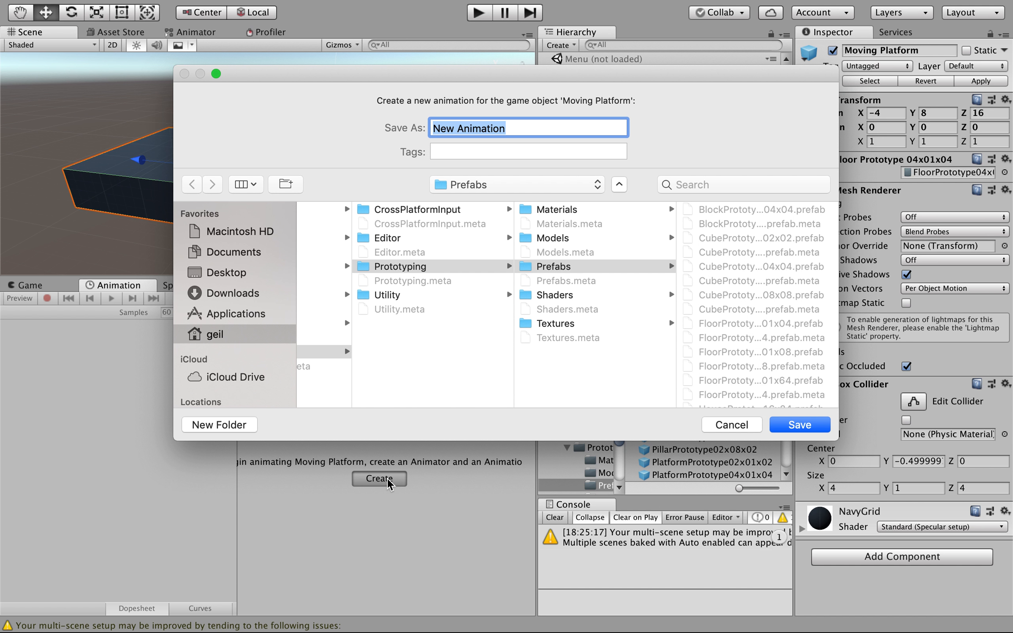
pyautogui.write('slide')
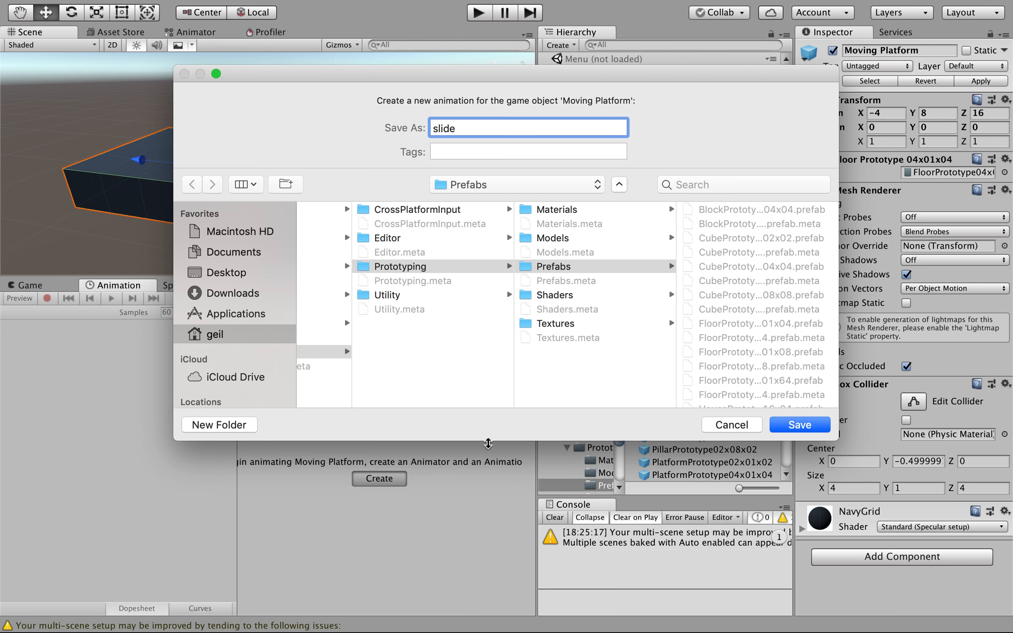
pyautogui.hscroll(-10, 499, 266)
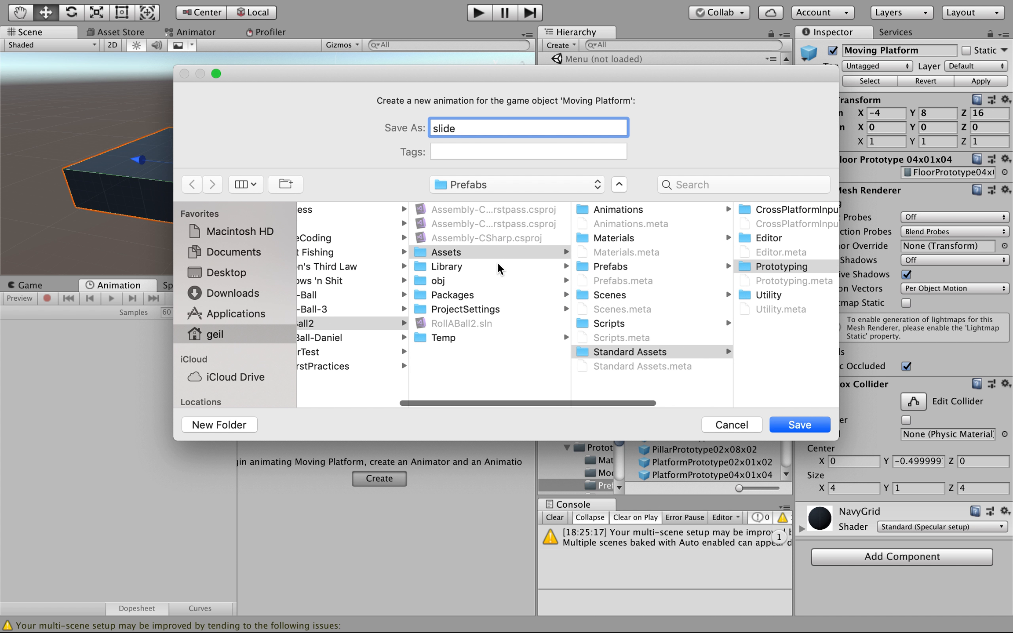
pyautogui.click(481, 254)
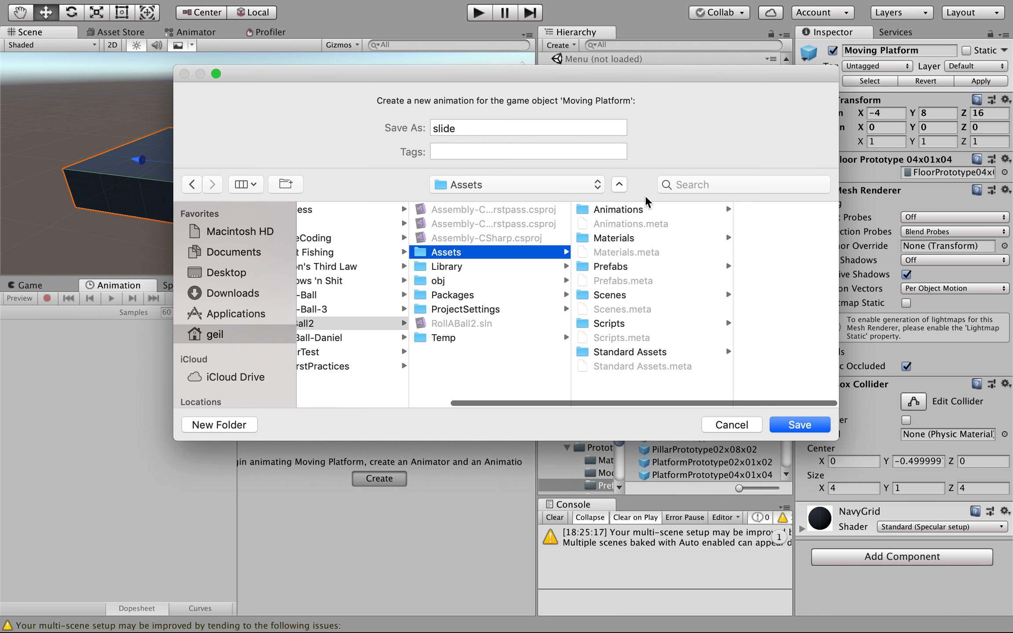
pyautogui.click(643, 208)
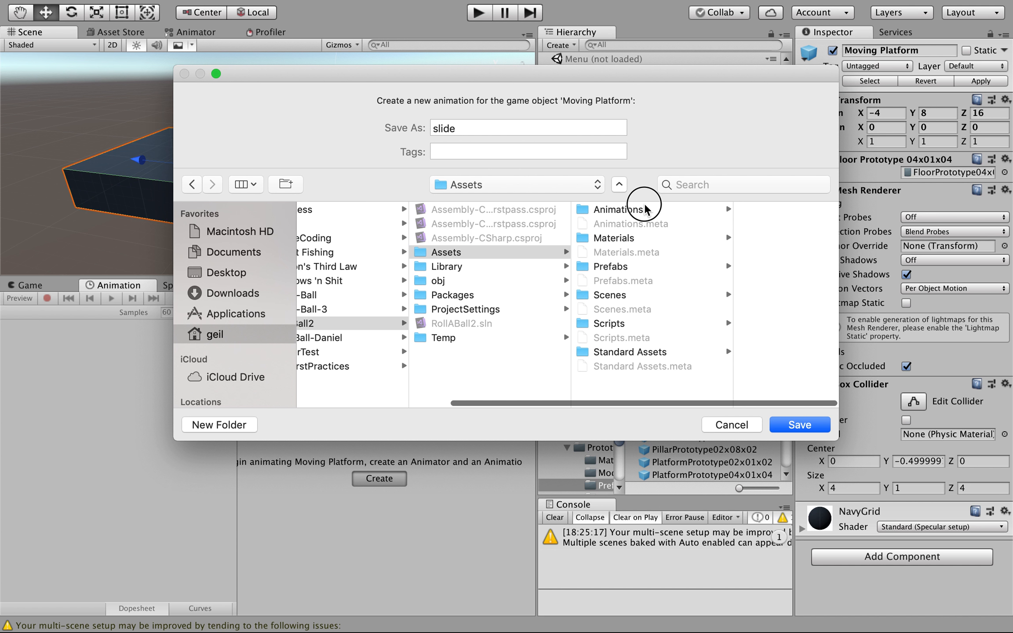
pyautogui.click(799, 425)
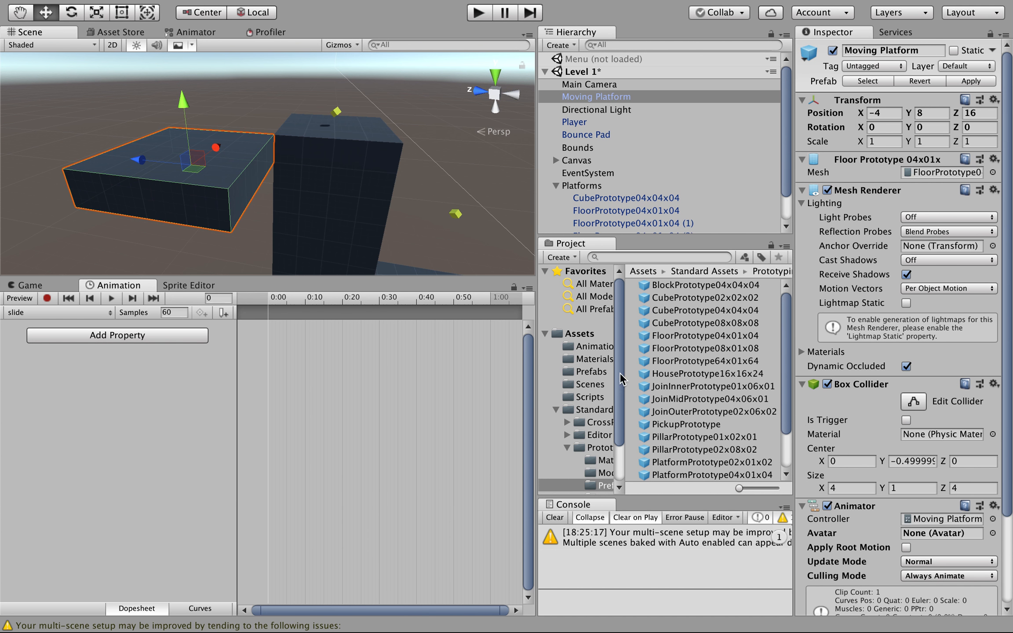
# - Find the slide clip and Moving Platform controller in the Animations folder and view the controller's state graph in the Animator
pyautogui.click(589, 347)
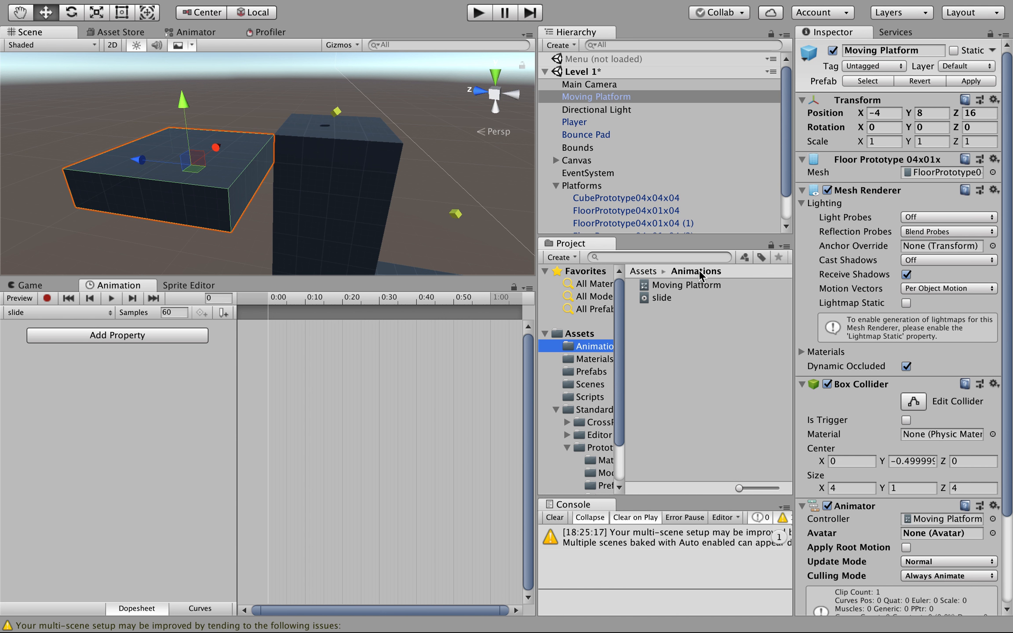
pyautogui.click(668, 298)
pyautogui.click(681, 286)
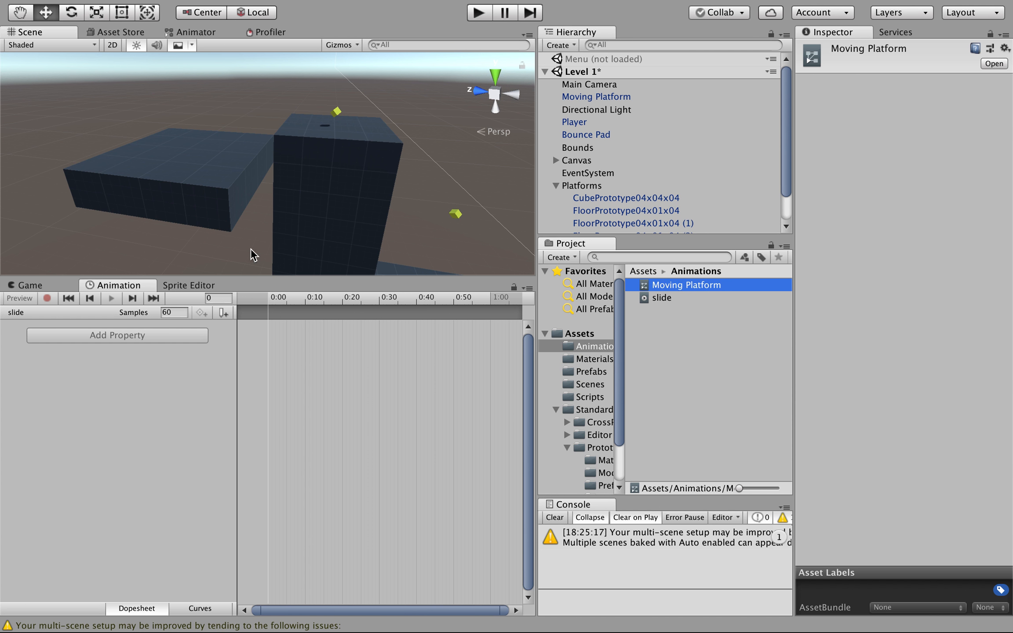
pyautogui.click(202, 26)
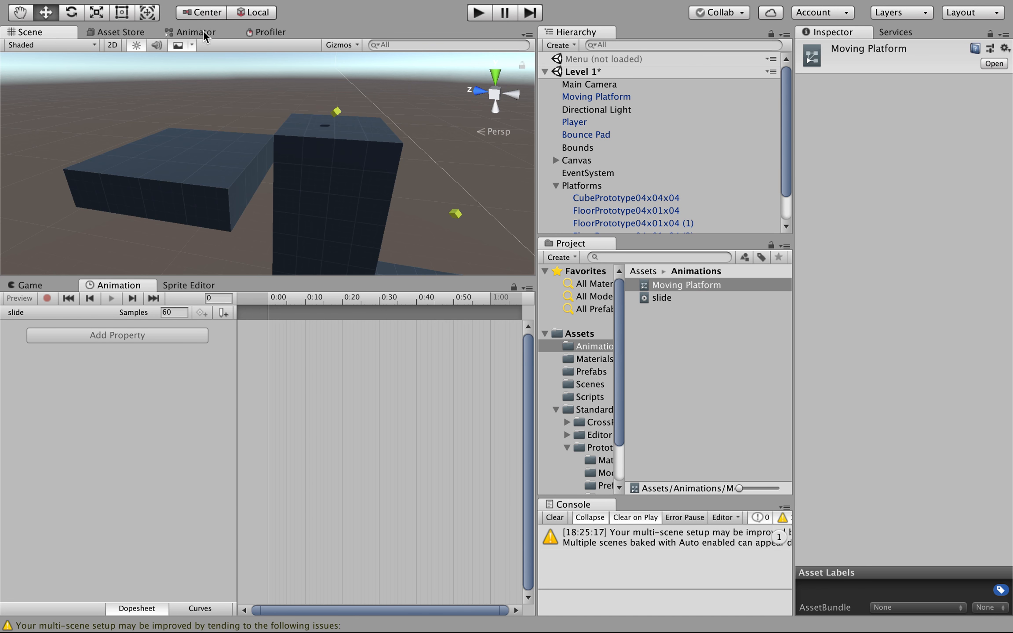
pyautogui.click(196, 31)
pyautogui.scroll(-3, 294, 121)
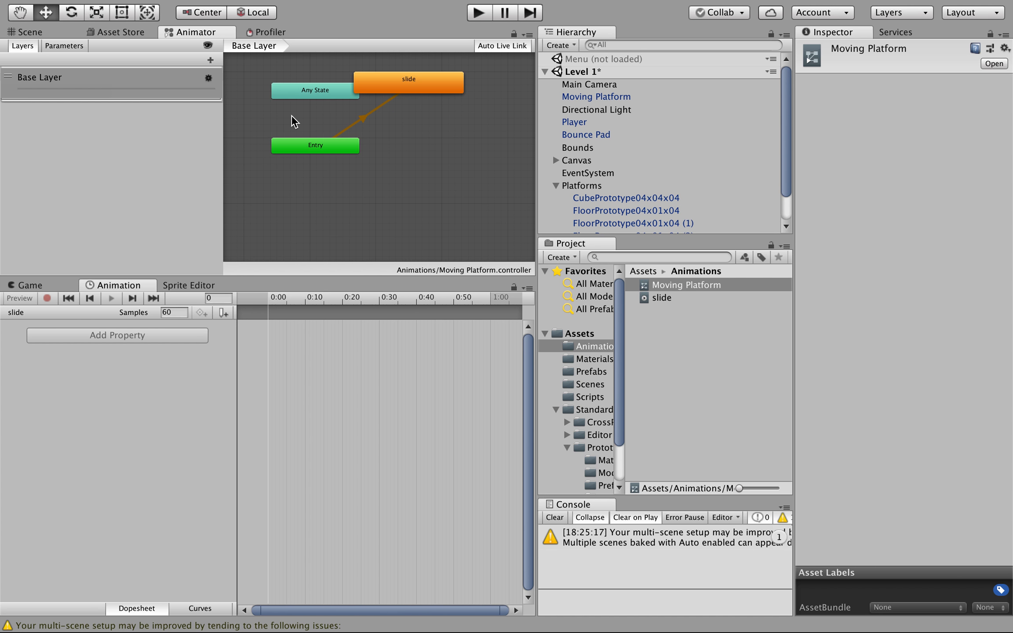
# - Spread the Entry and slide states apart in the Animator graph and select the transition between them
pyautogui.click(413, 132)
pyautogui.hotkey('shift', 'space')
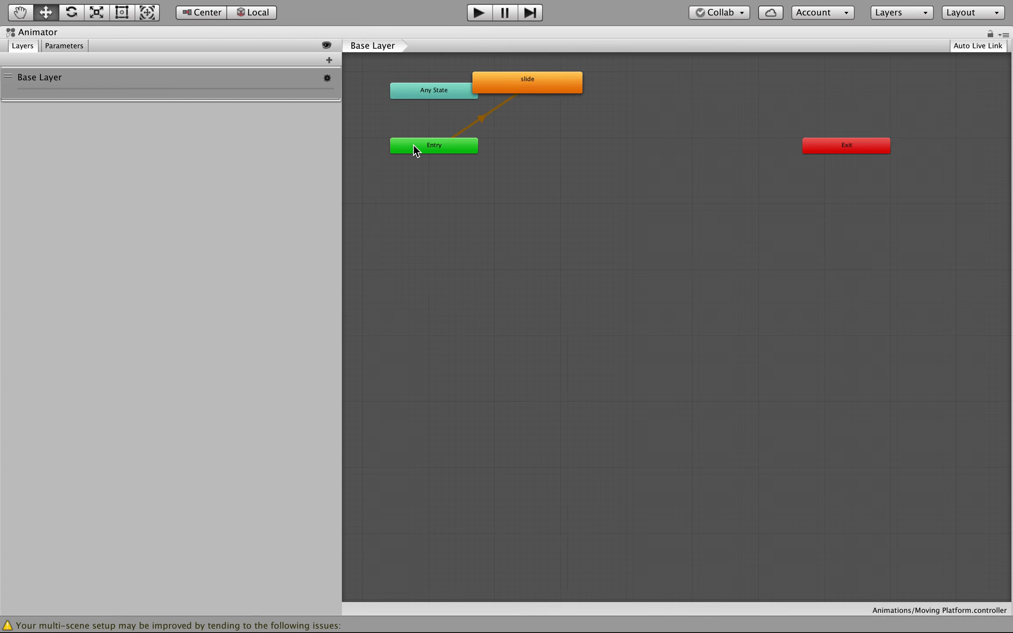
pyautogui.moveTo(615, 186); pyautogui.dragTo(654, 245)
pyautogui.moveTo(450, 148); pyautogui.dragTo(456, 233)
pyautogui.moveTo(526, 81); pyautogui.dragTo(578, 118)
pyautogui.click(510, 189)
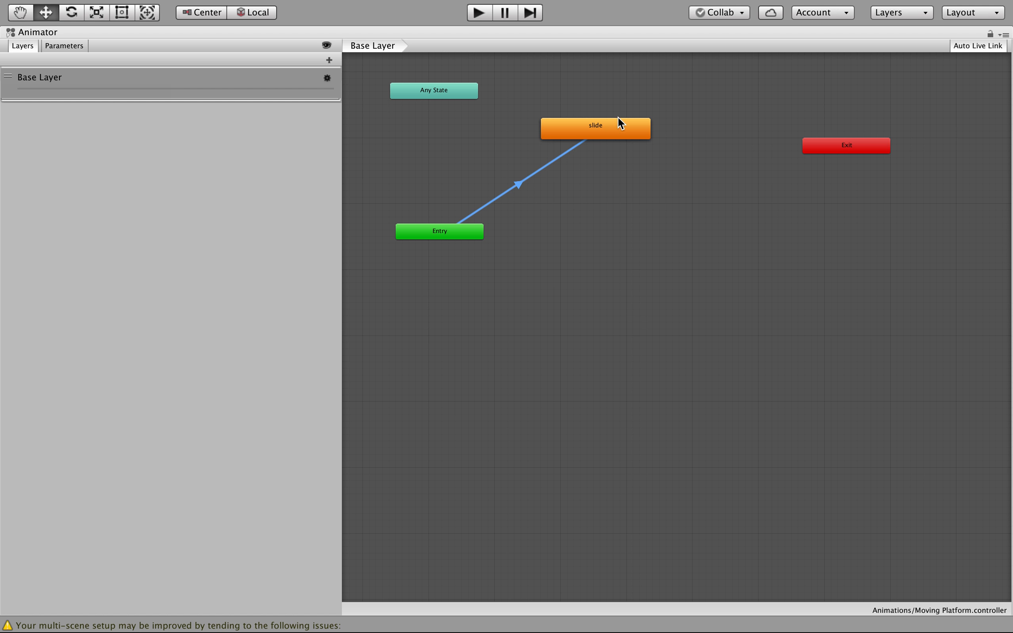
pyautogui.hotkey('shift', 'space')
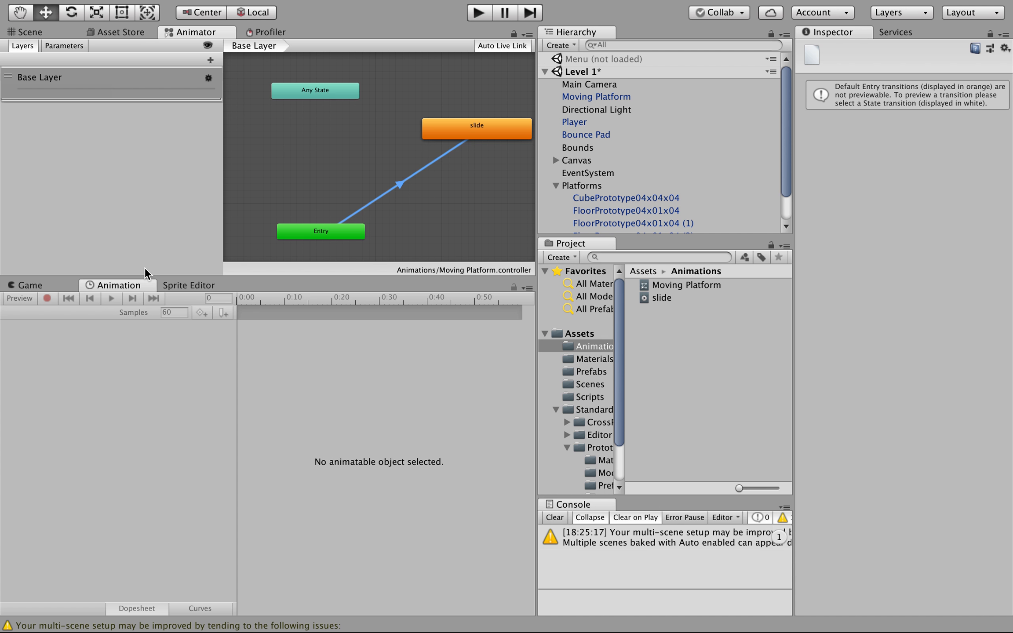
pyautogui.click(584, 345)
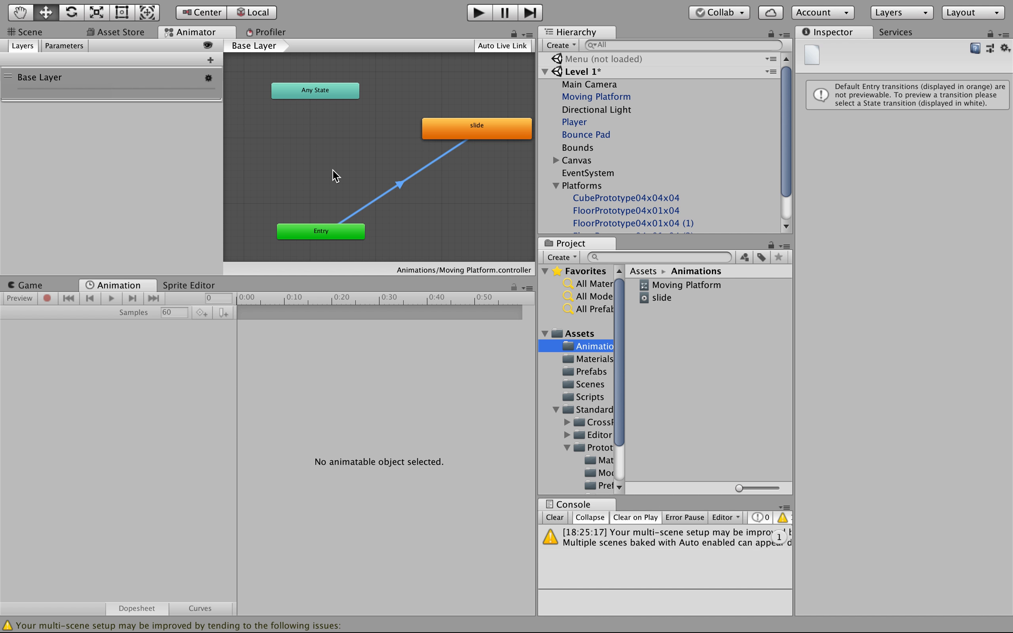
pyautogui.hotkey('shift', 'space')
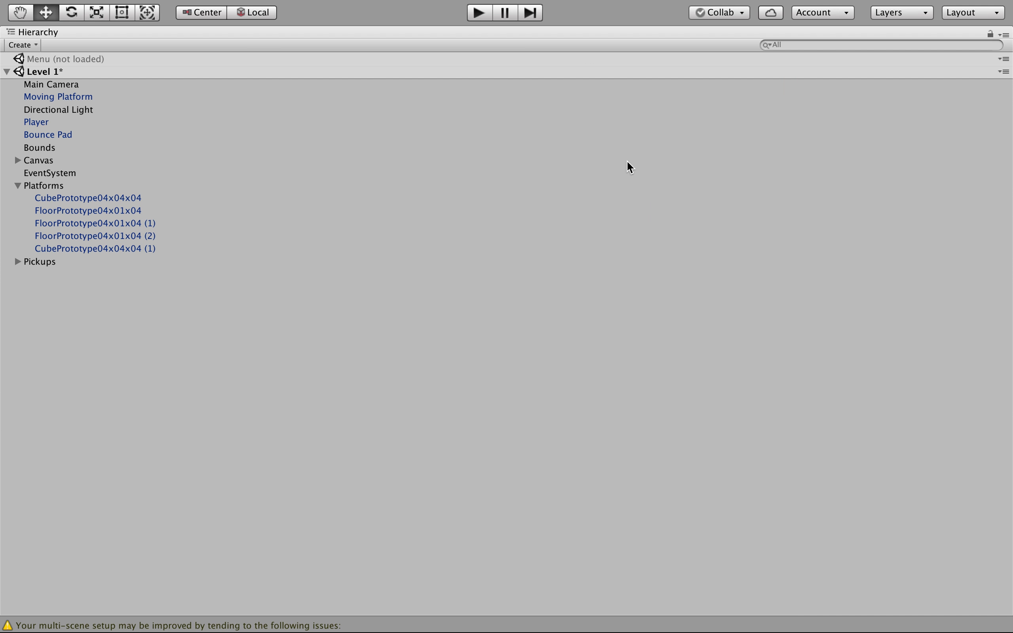
pyautogui.hotkey('shift', 'space')
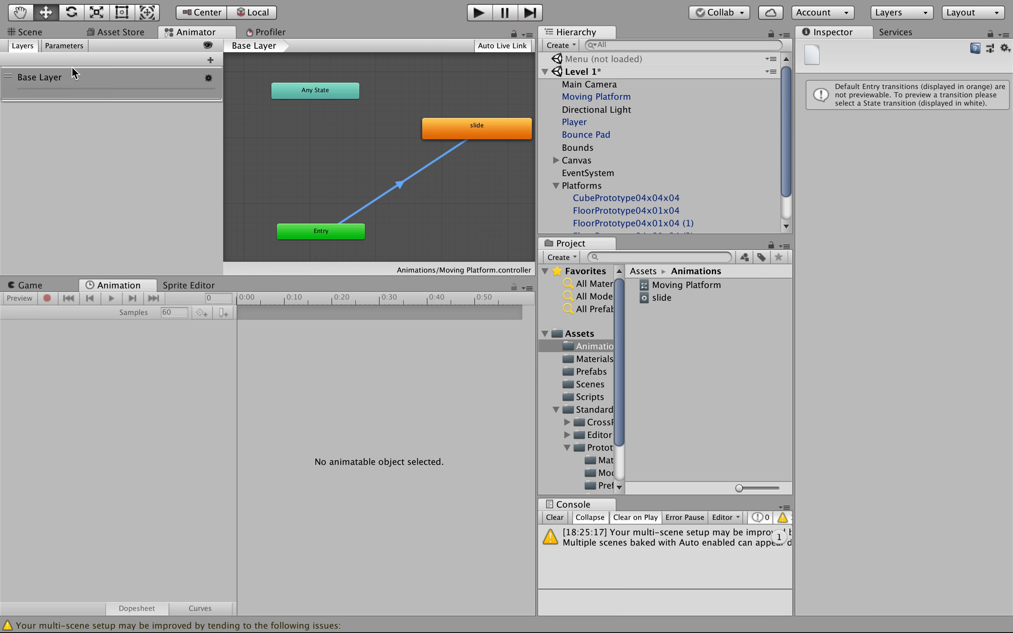
# - Select the Moving Platform in the Scene view and choose slide as its clip in the Animation window
pyautogui.click(27, 31)
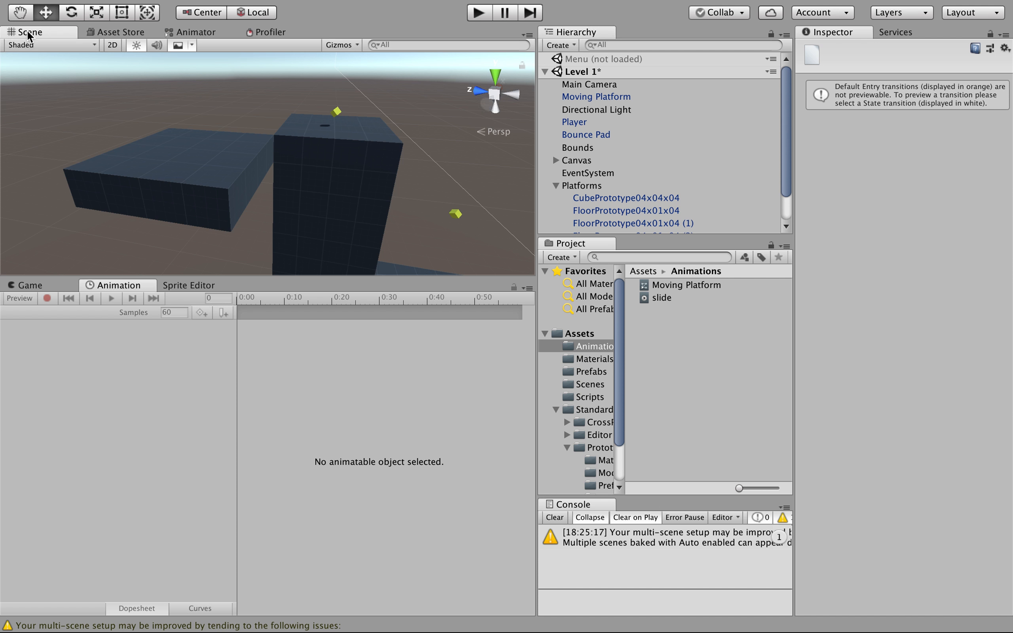
pyautogui.click(202, 196)
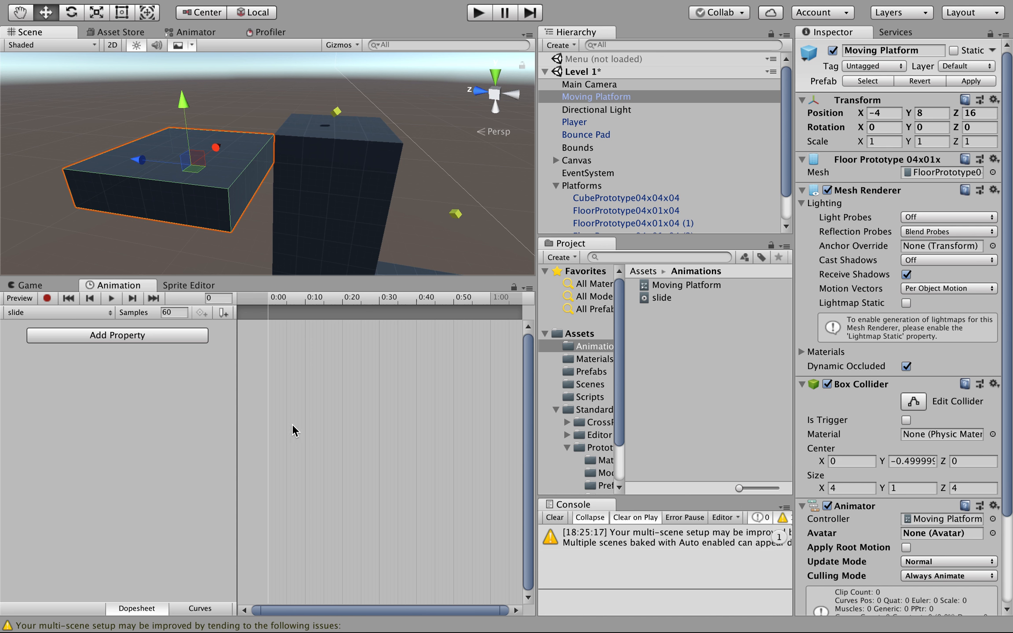
pyautogui.hotkey('shift', 'space')
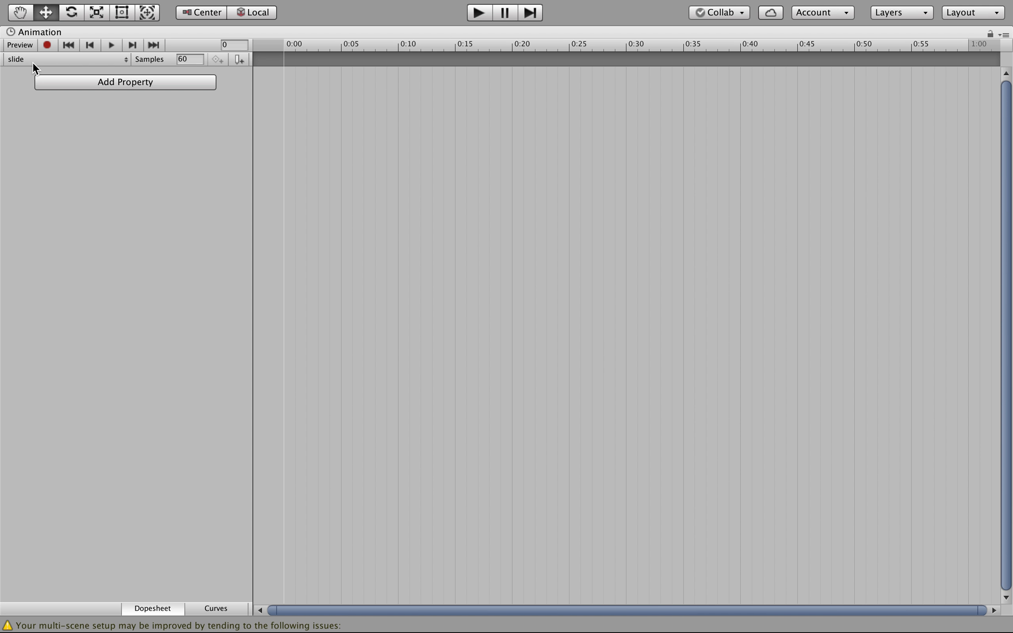
pyautogui.click(18, 61)
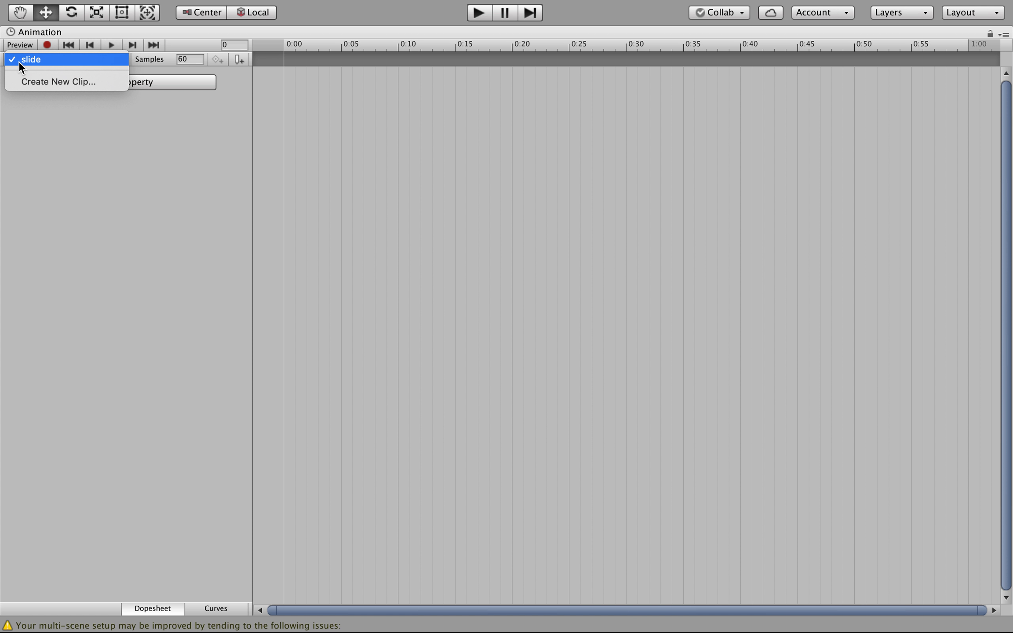
pyautogui.click(48, 61)
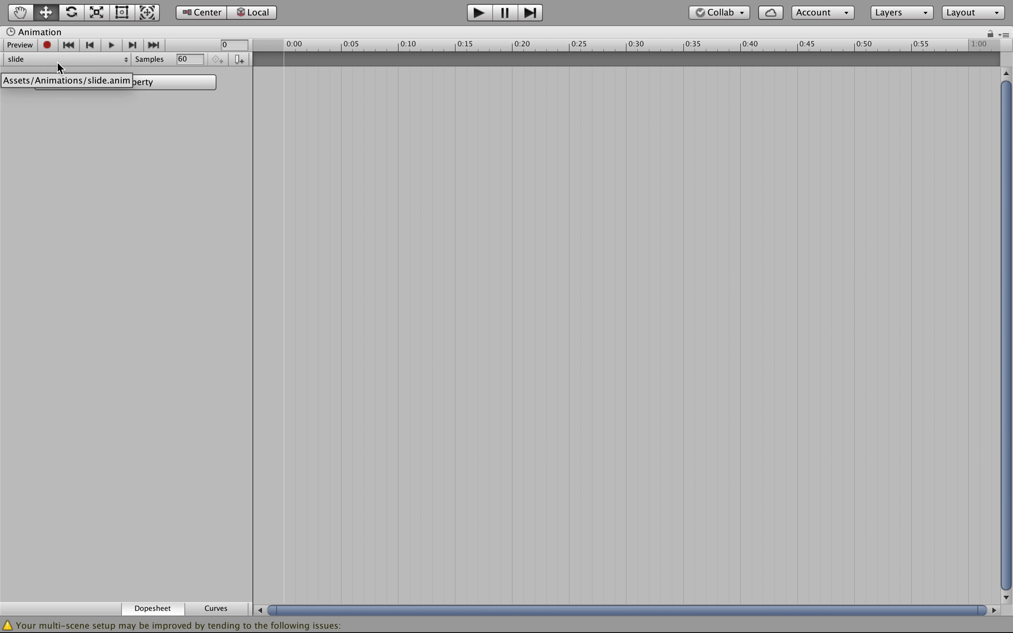
pyautogui.hotkey('shift', 'space')
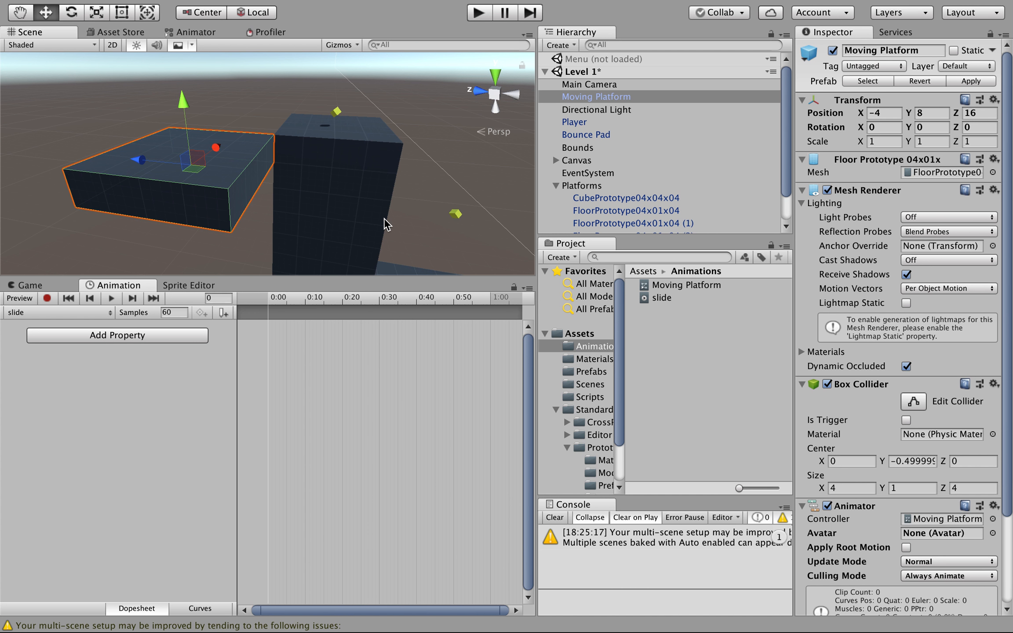
# - Add the Moving Platform's Transform Position property to the slide clip and preview its playback
pyautogui.click(141, 345)
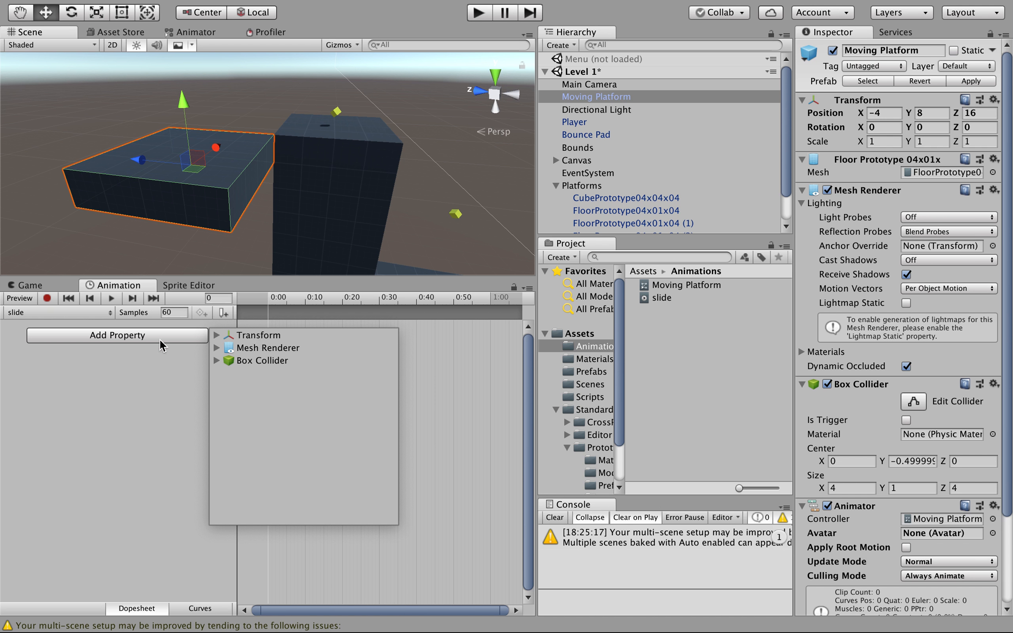
pyautogui.click(154, 379)
pyautogui.click(121, 339)
pyautogui.click(216, 335)
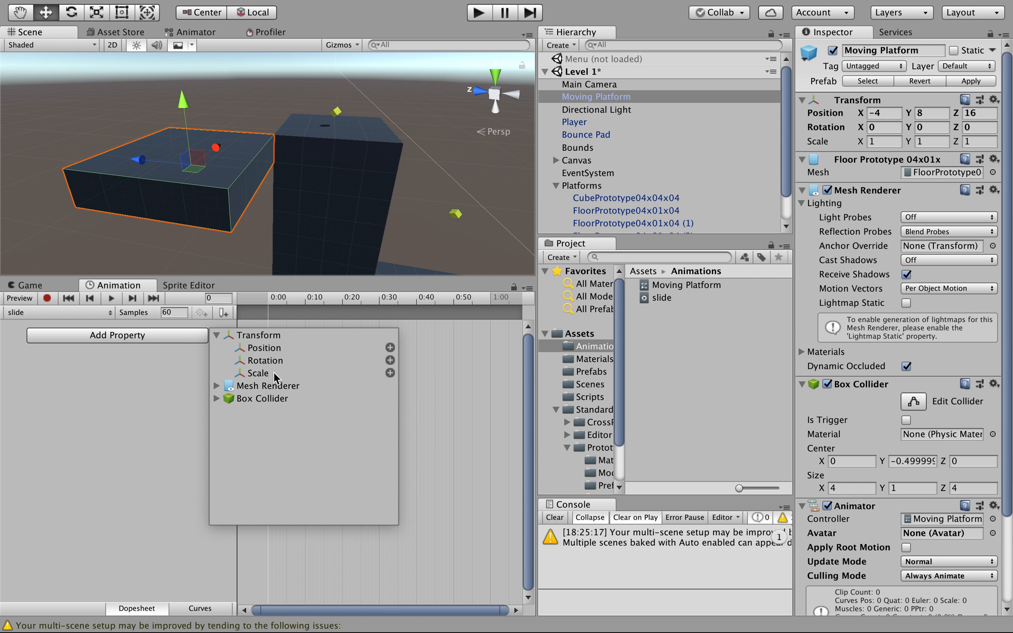
pyautogui.click(389, 348)
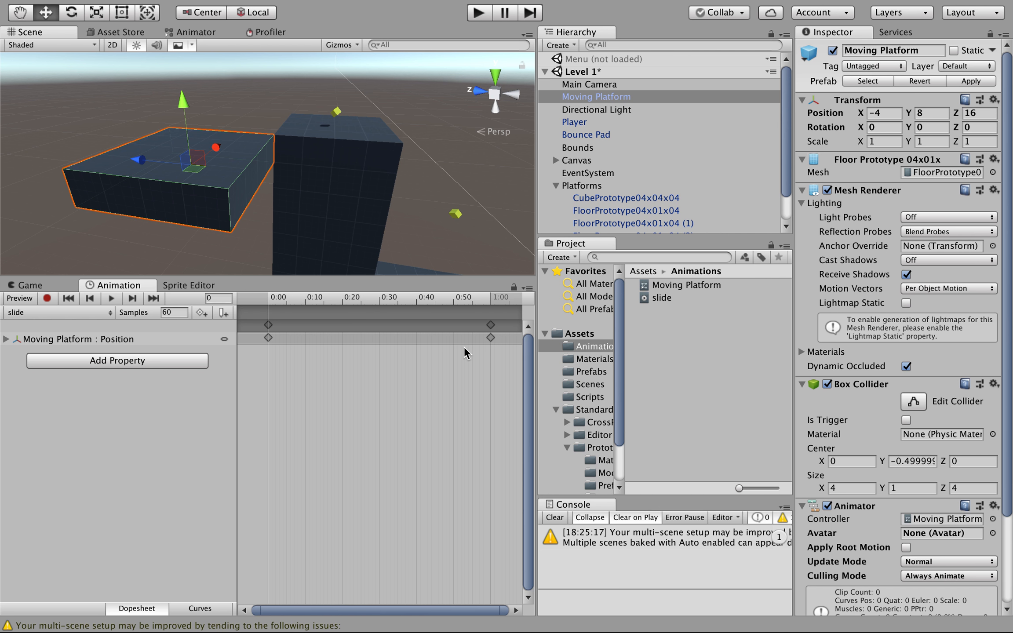
pyautogui.click(111, 299)
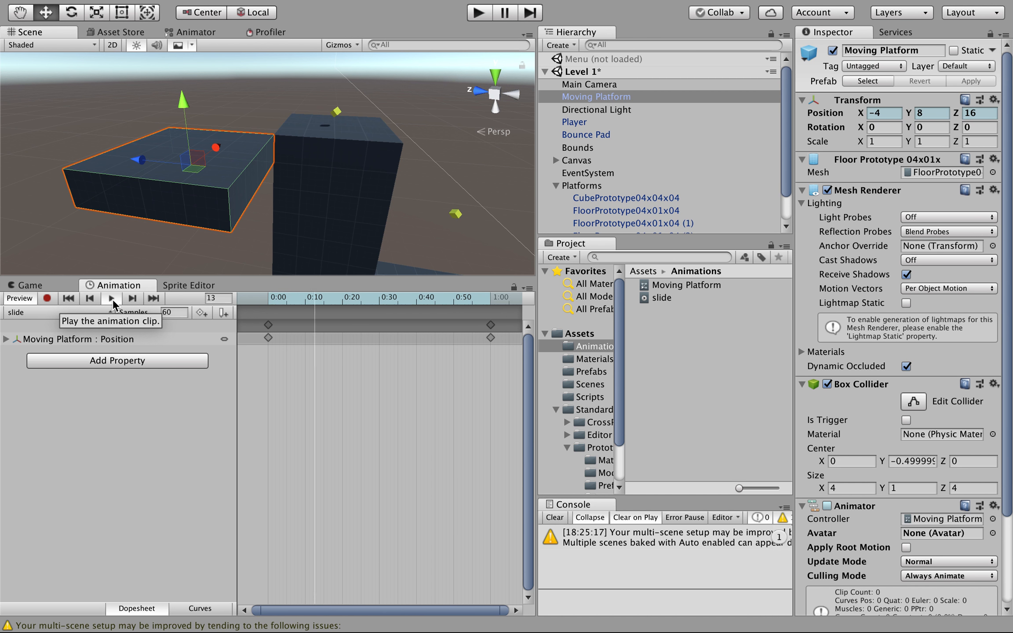
pyautogui.click(113, 299)
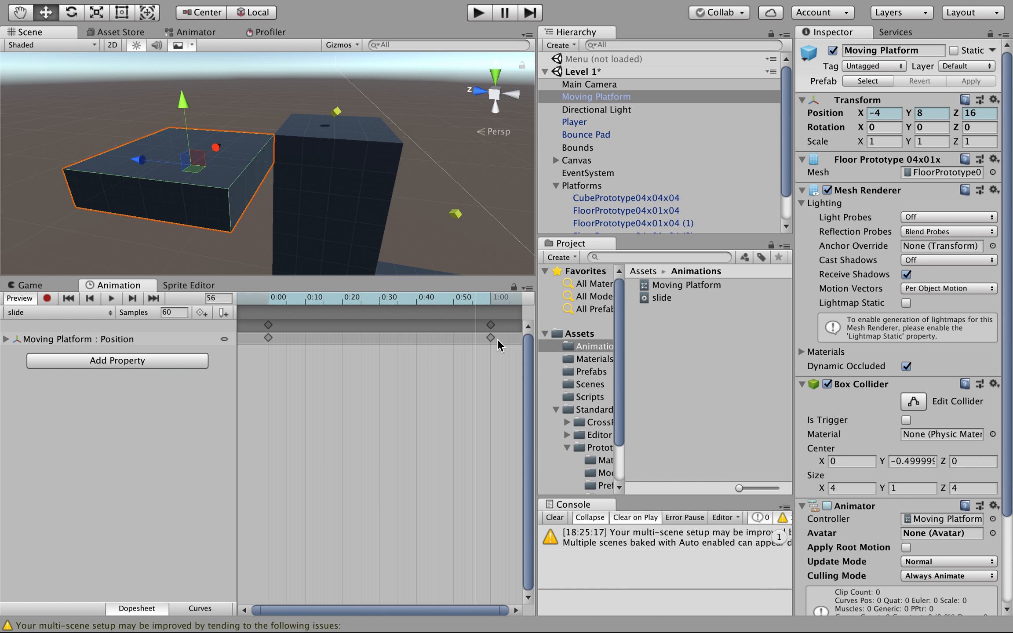
# - Record the Moving Platform at X position 4 on the slide clip's frame 60 keyframe, ending the keyframe recording
pyautogui.click(589, 98)
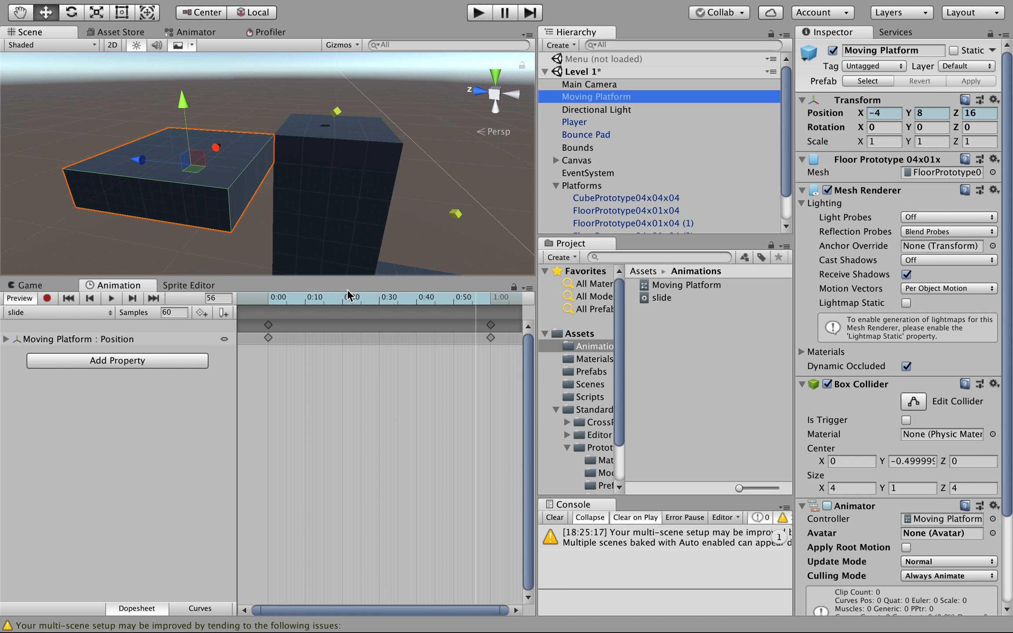
pyautogui.click(132, 299)
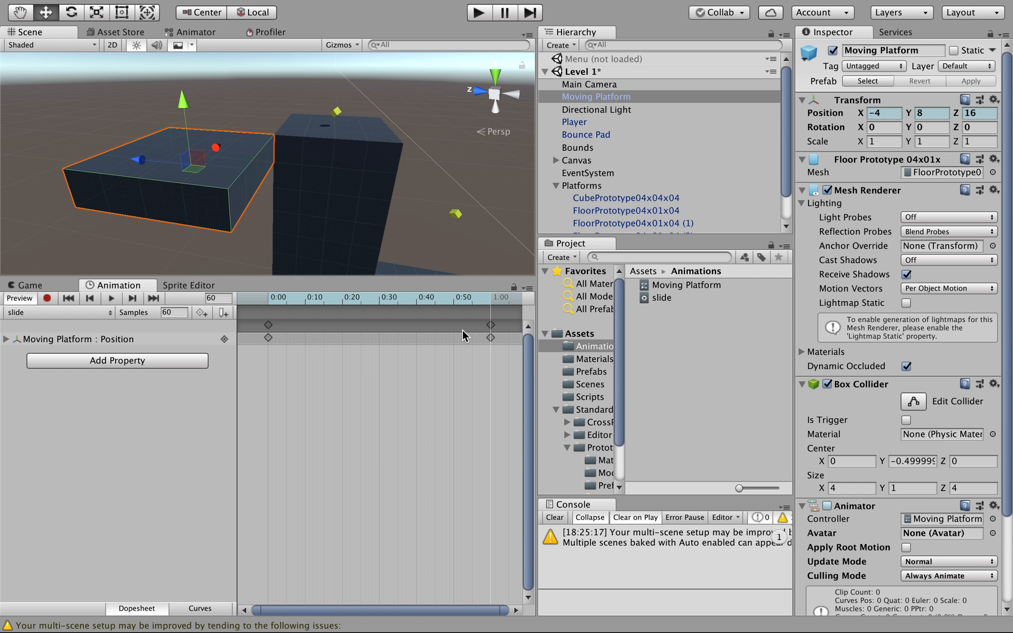
pyautogui.click(214, 299)
pyautogui.click(216, 300)
pyautogui.click(47, 298)
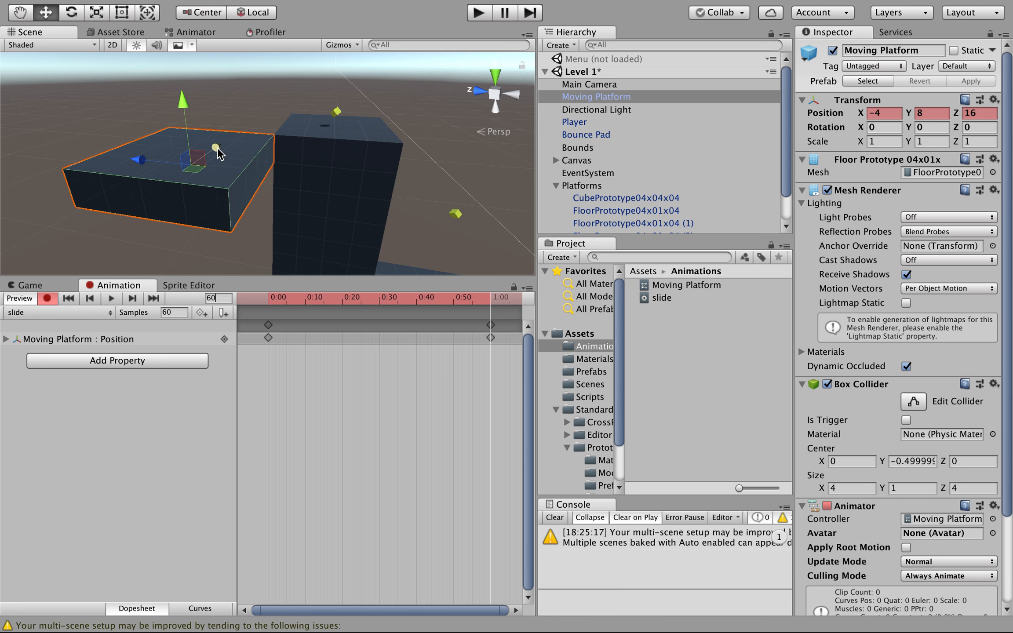
pyautogui.moveTo(218, 148); pyautogui.dragTo(324, 31)
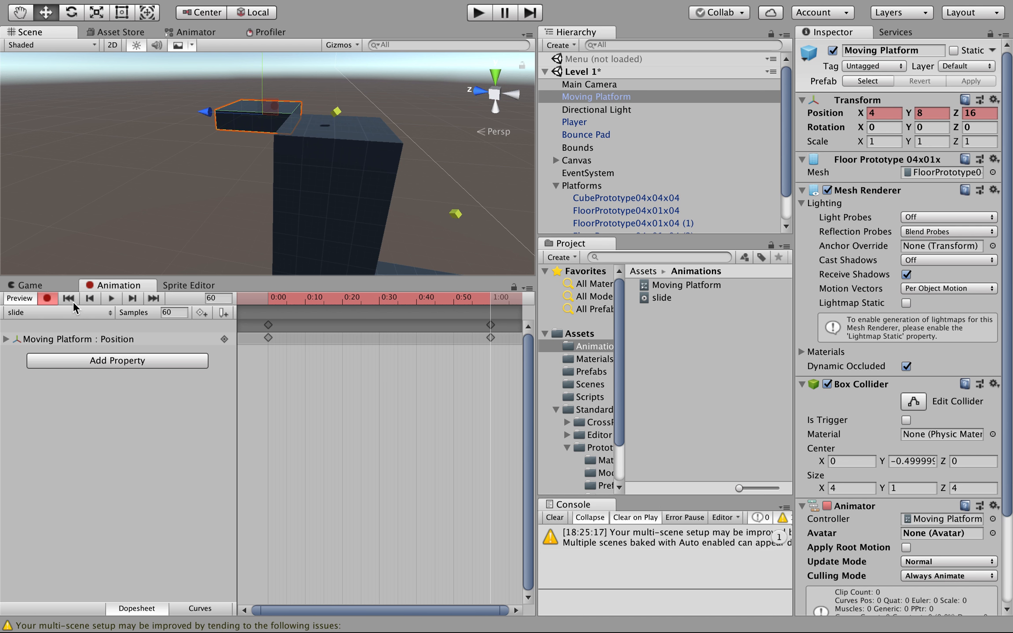
pyautogui.click(47, 298)
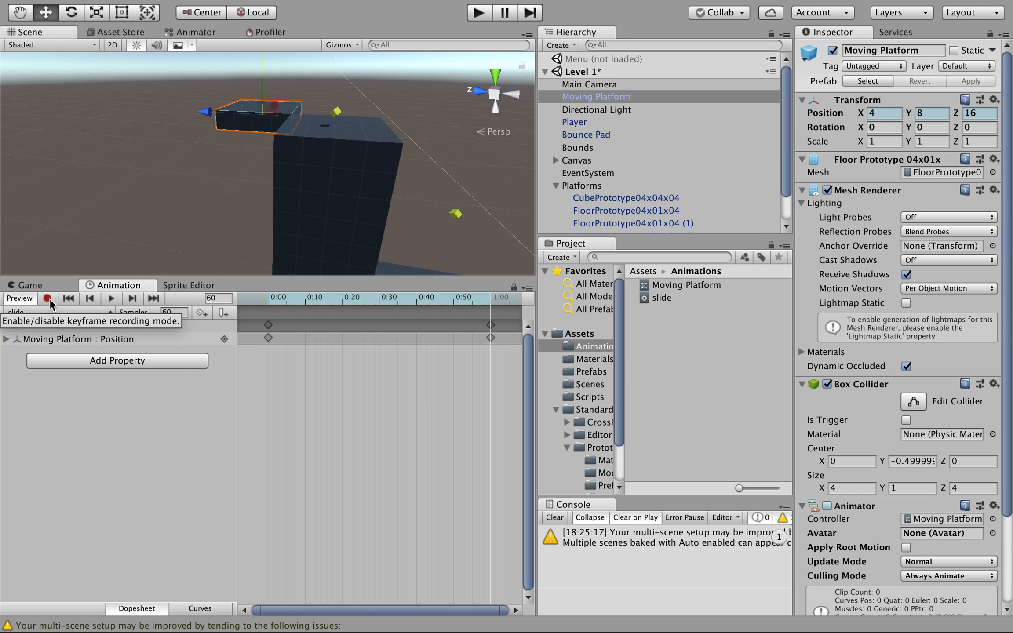
# - Step between the slide clip's keyframes and play back the platform's sliding motion
pyautogui.click(90, 298)
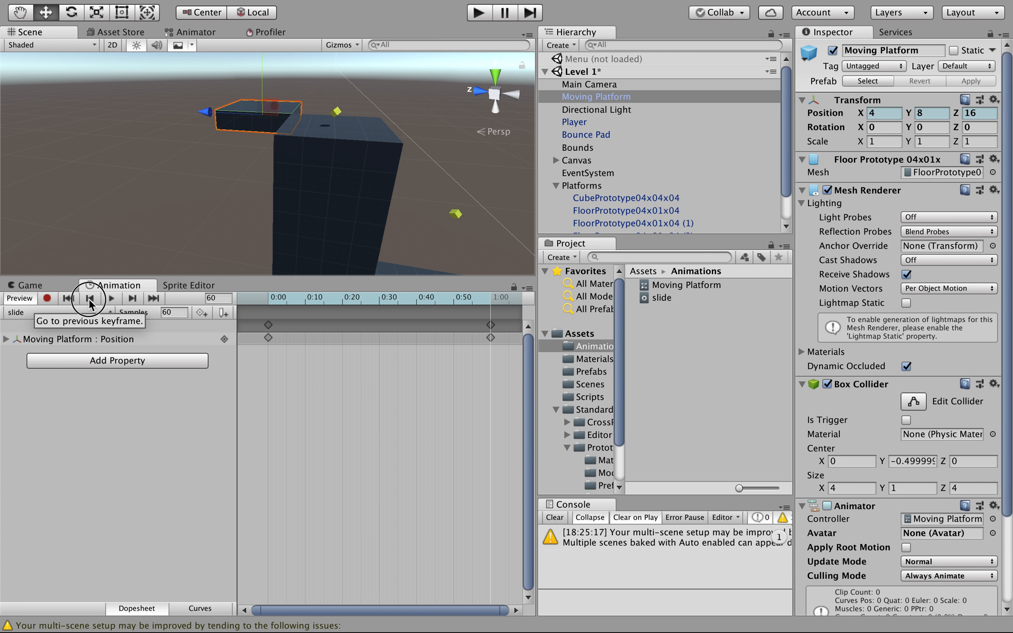
pyautogui.click(139, 298)
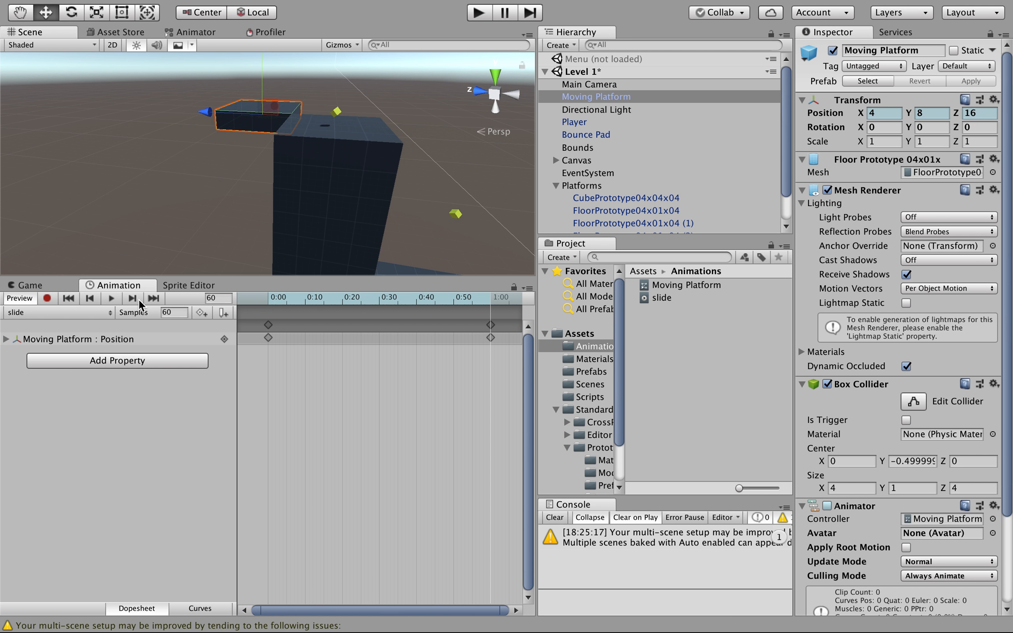
pyautogui.click(111, 299)
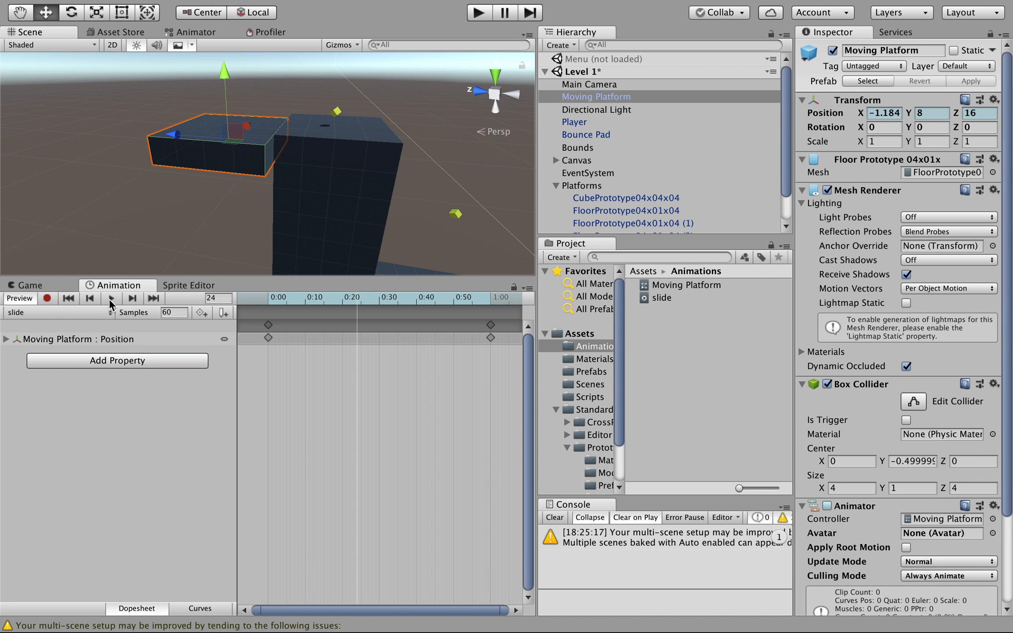
# - Add a Position keyframe for the Moving Platform at frame 120 of the slide clip and inspect its component values
pyautogui.click(131, 299)
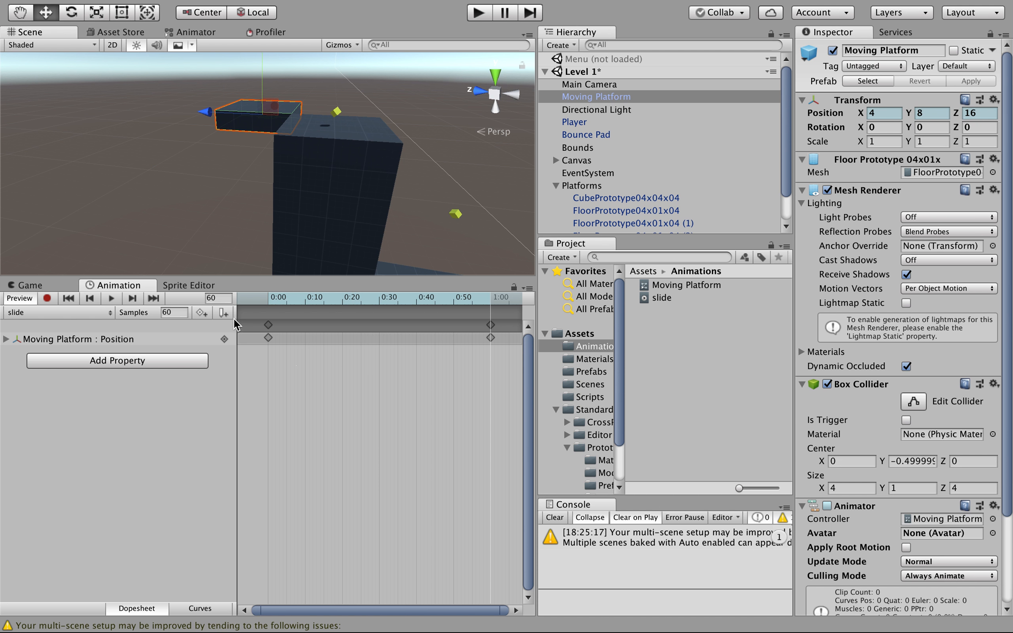
pyautogui.click(217, 298)
pyautogui.write('120')
pyautogui.scroll(-5, 354, 392)
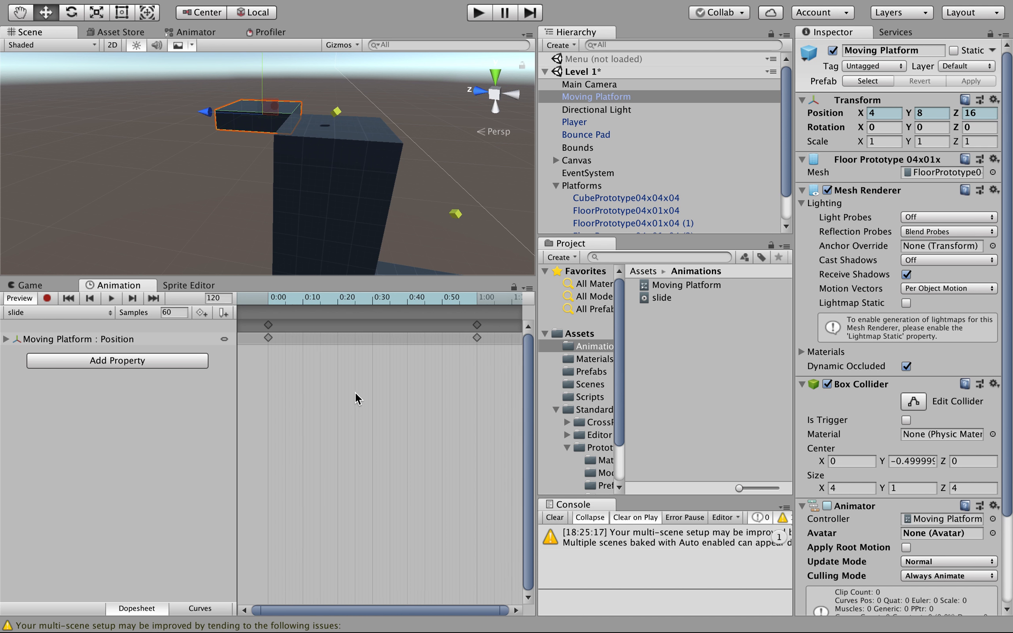
pyautogui.scroll(-3, 355, 392)
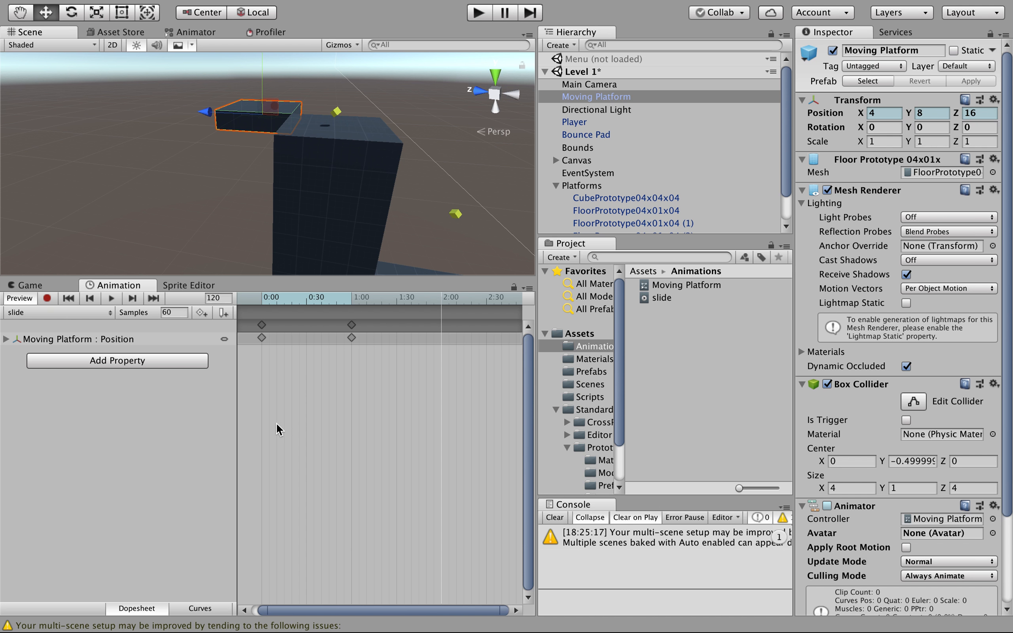
pyautogui.click(201, 313)
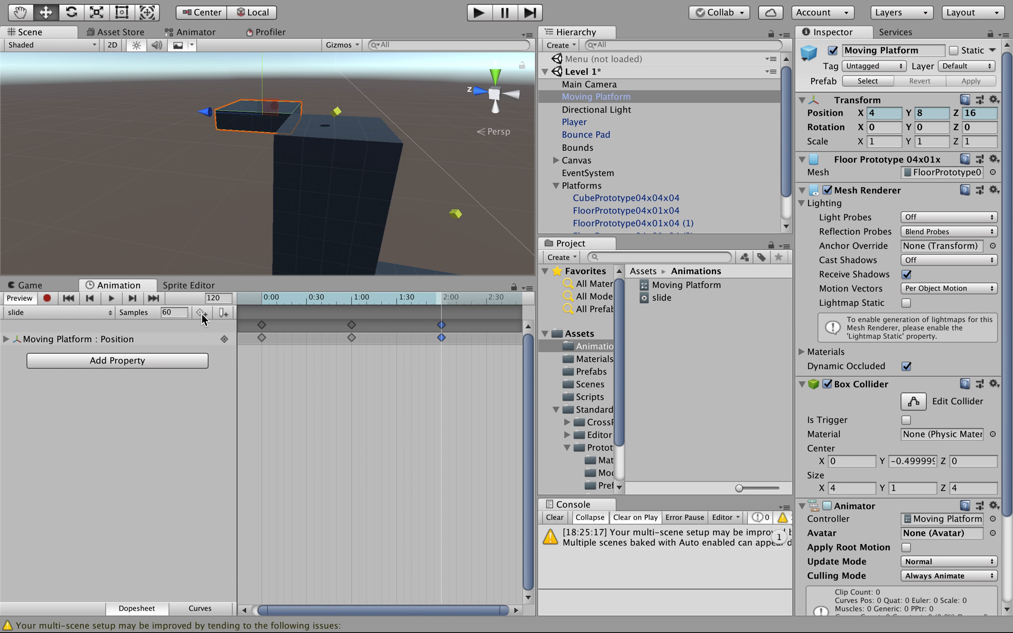
pyautogui.click(6, 341)
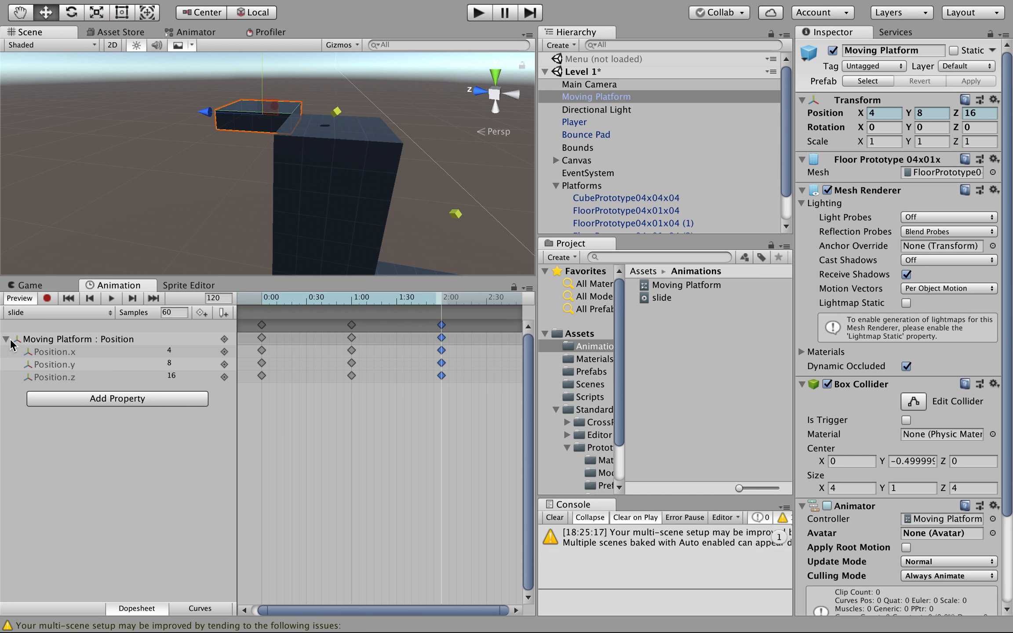
pyautogui.click(8, 339)
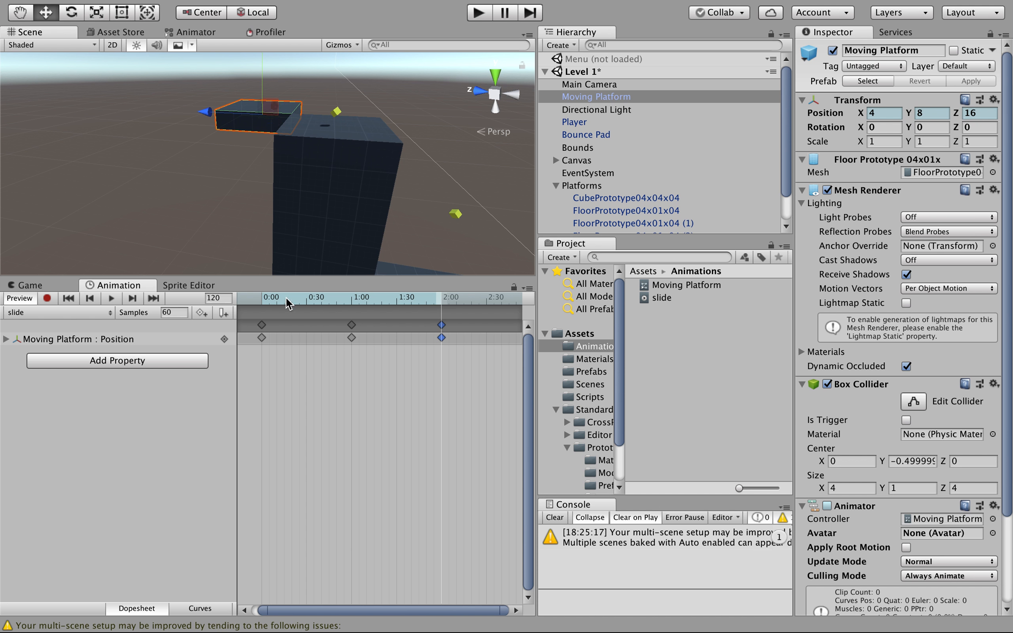
# - Record the Moving Platform at X position -4 on the slide clip's frame 120 keyframe, ending the keyframe recording
pyautogui.click(47, 298)
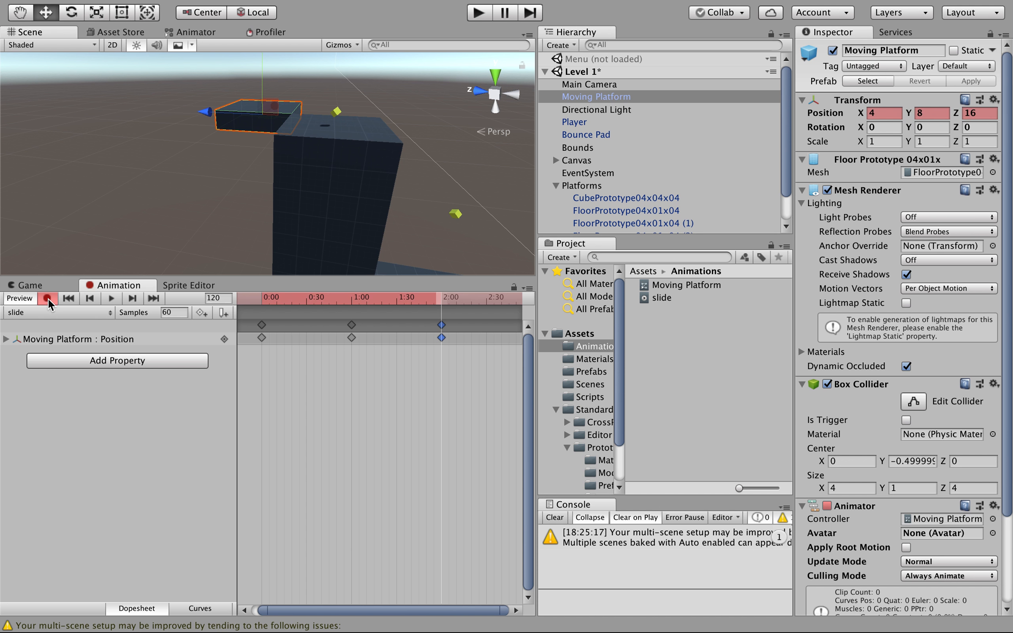
pyautogui.click(879, 113)
pyautogui.write('-4')
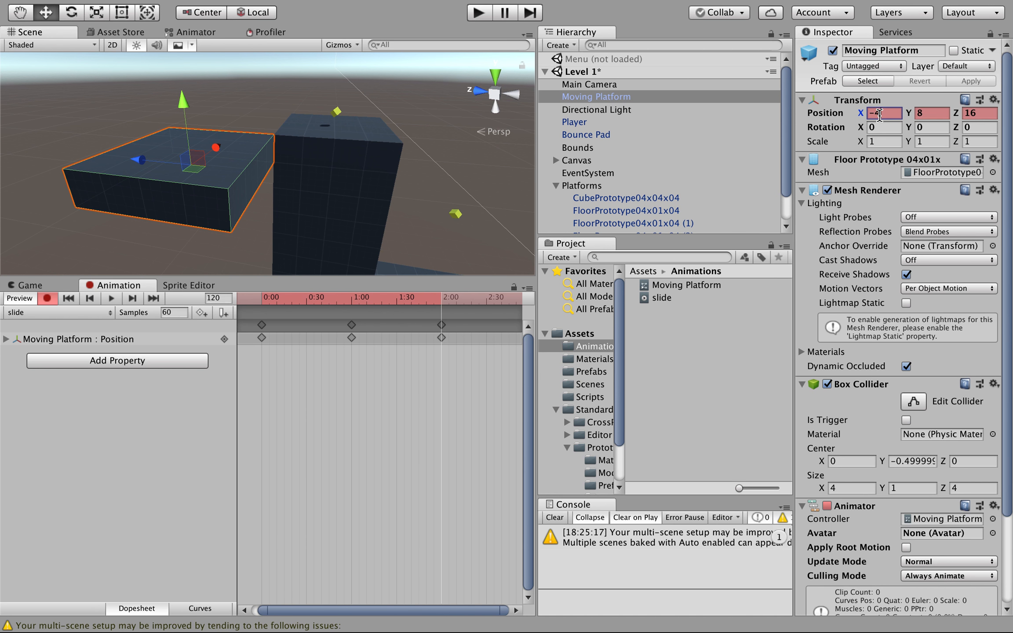
pyautogui.click(47, 298)
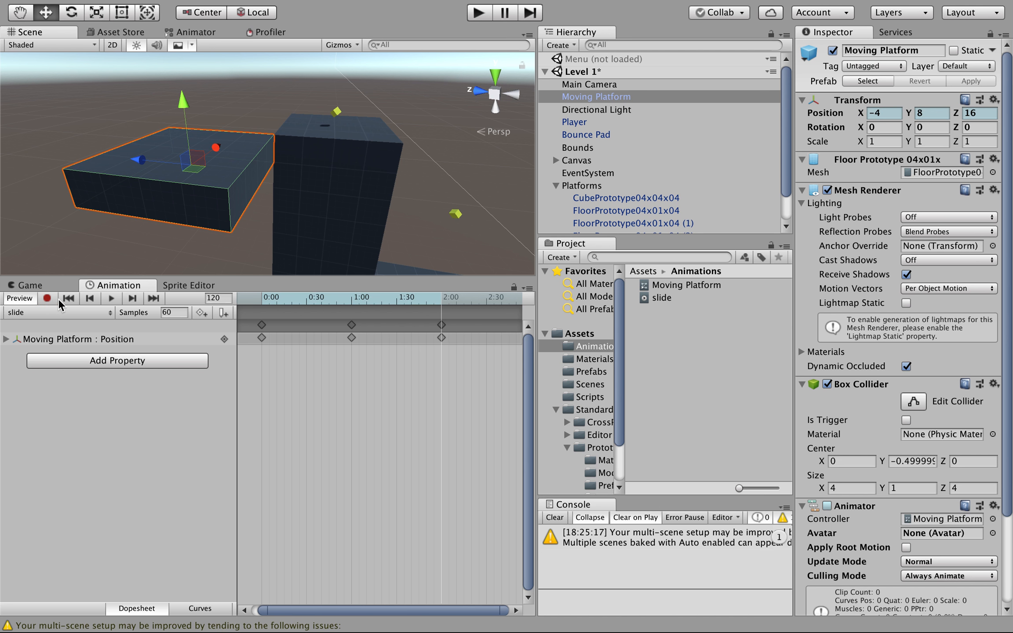
# - Play back the slide clip's full back-and-forth motion, maximizing the Scene view and restoring the layout
pyautogui.click(110, 299)
pyautogui.hotkey('shift', 'space')
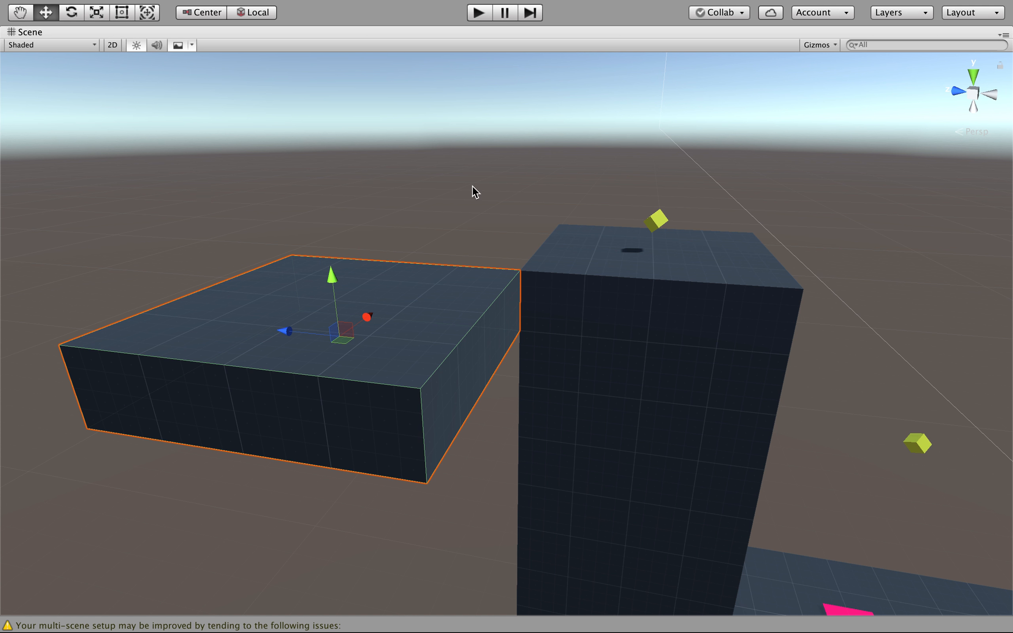
pyautogui.hotkey('shift', 'space')
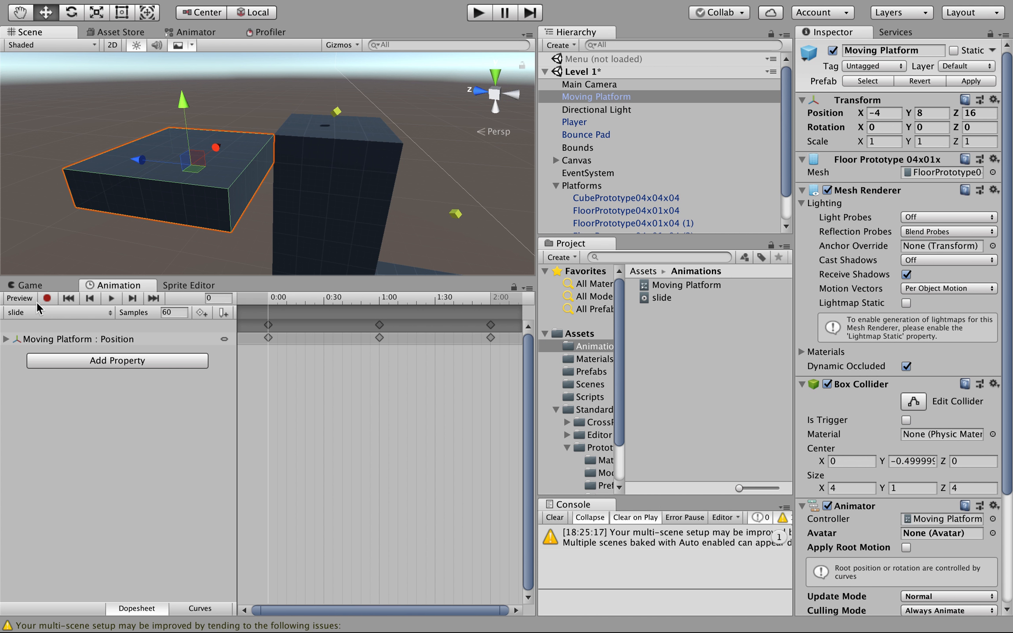
# - Preview the slide animation on the Moving Platform, stop it and return to the first keyframe
pyautogui.click(110, 298)
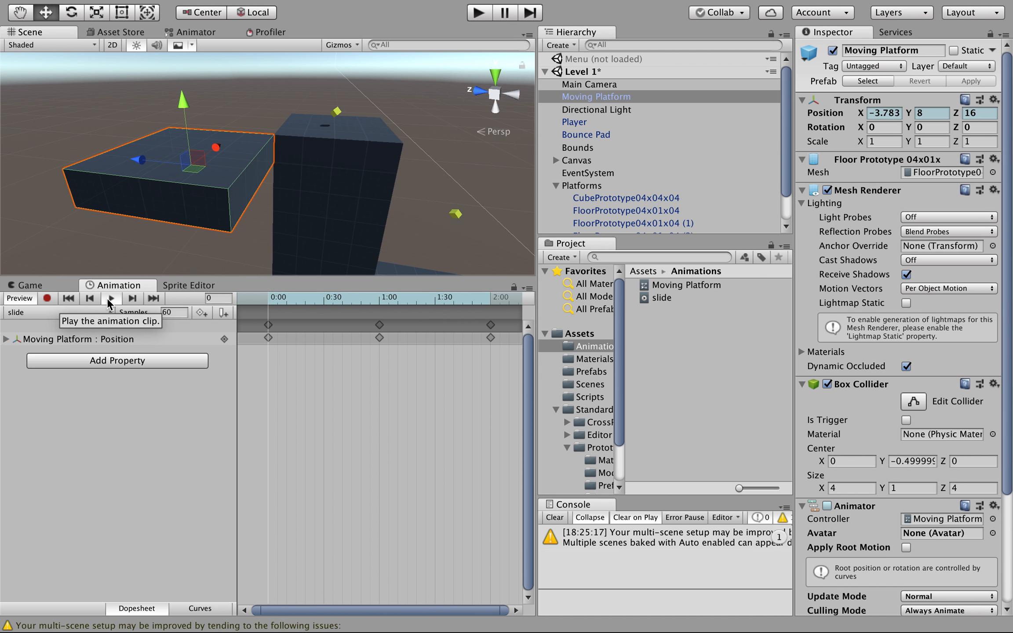
pyautogui.click(111, 298)
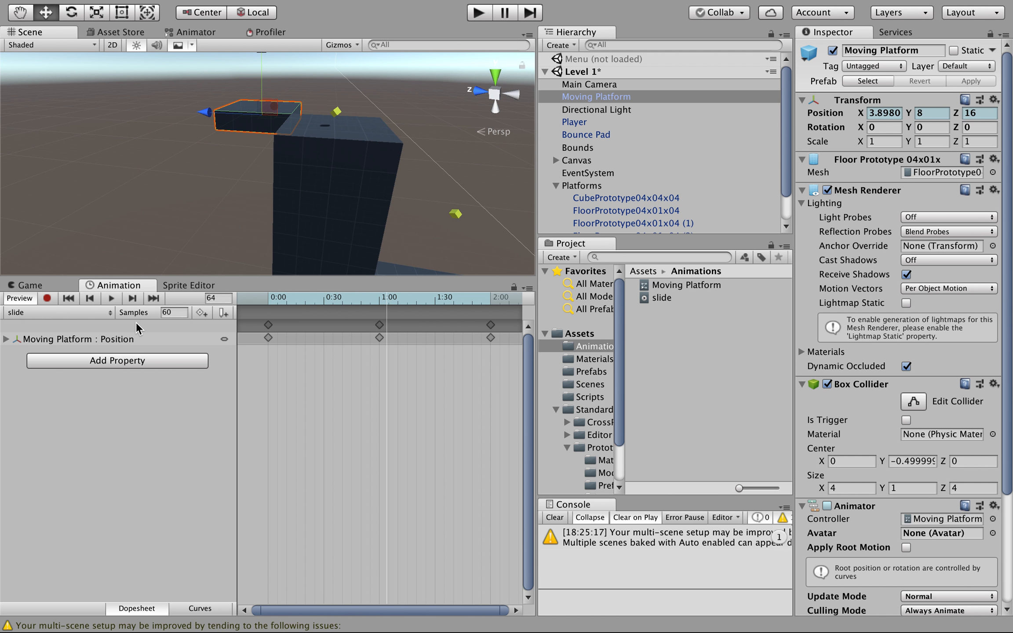
pyautogui.click(90, 298)
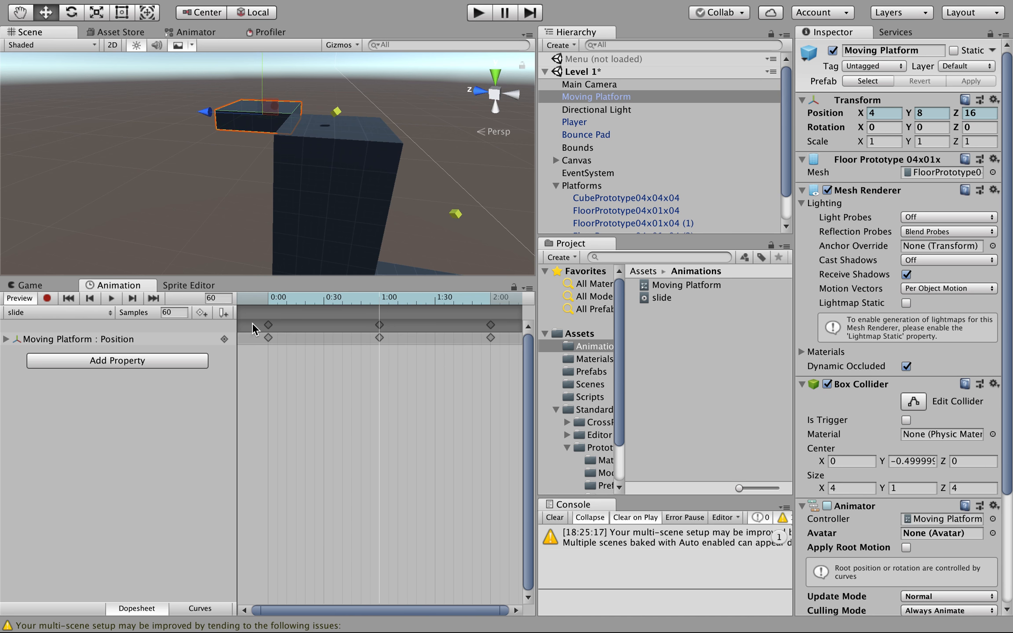
pyautogui.click(90, 299)
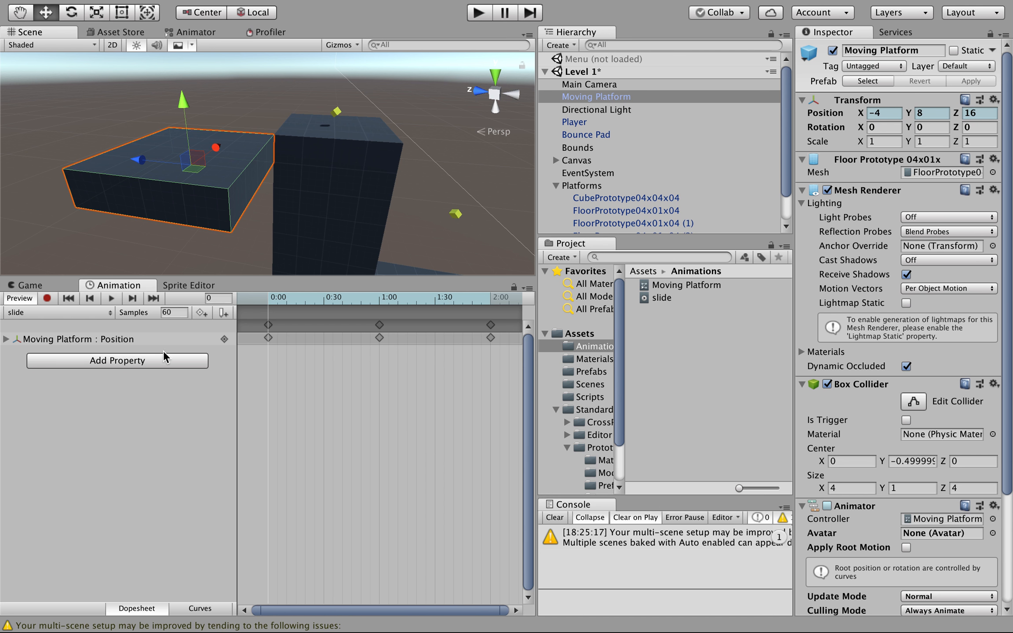
# - Expand the platform's Position property and inspect its X, Y and Z values at each of the three keyframes
pyautogui.click(6, 338)
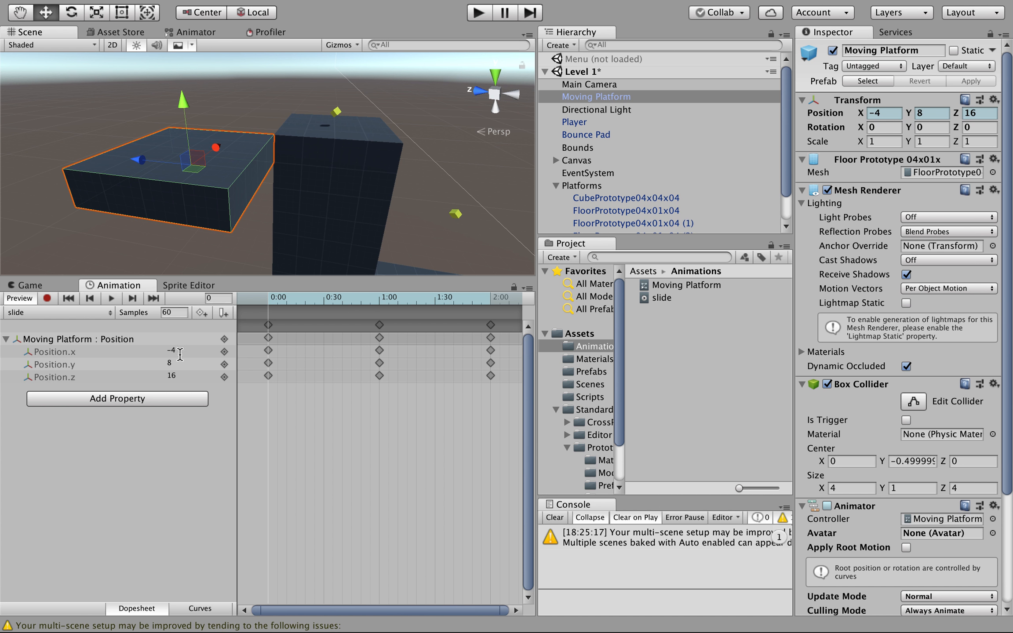
pyautogui.click(168, 374)
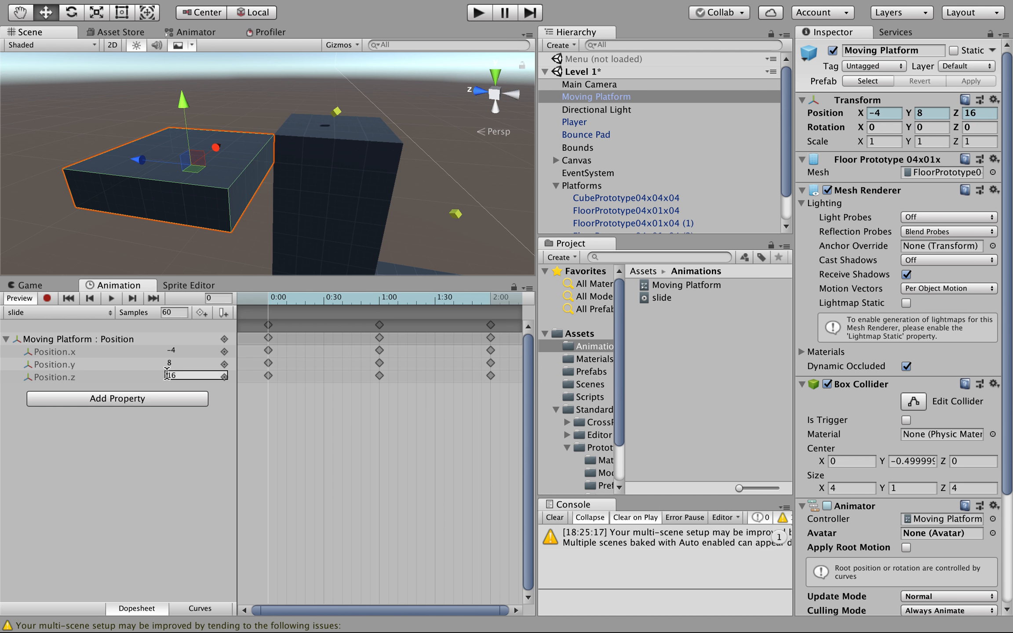
pyautogui.click(121, 363)
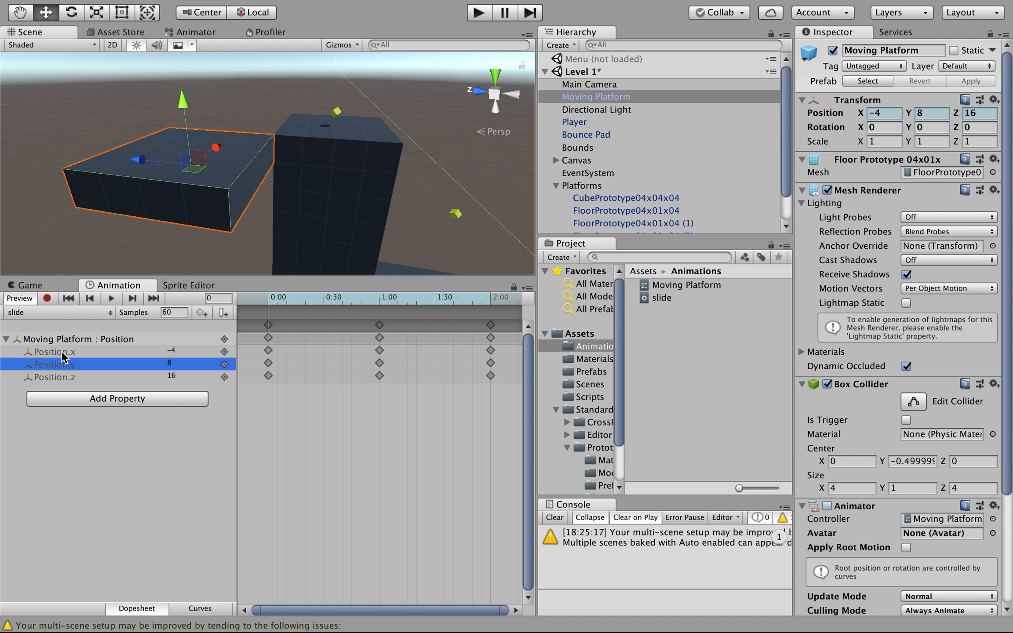
pyautogui.click(103, 350)
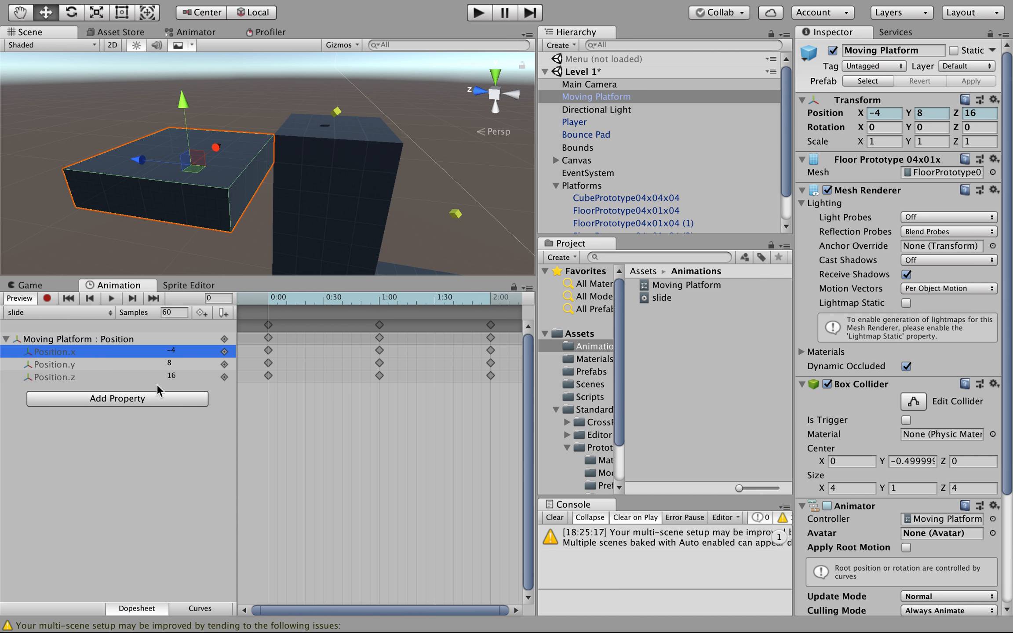
pyautogui.click(132, 298)
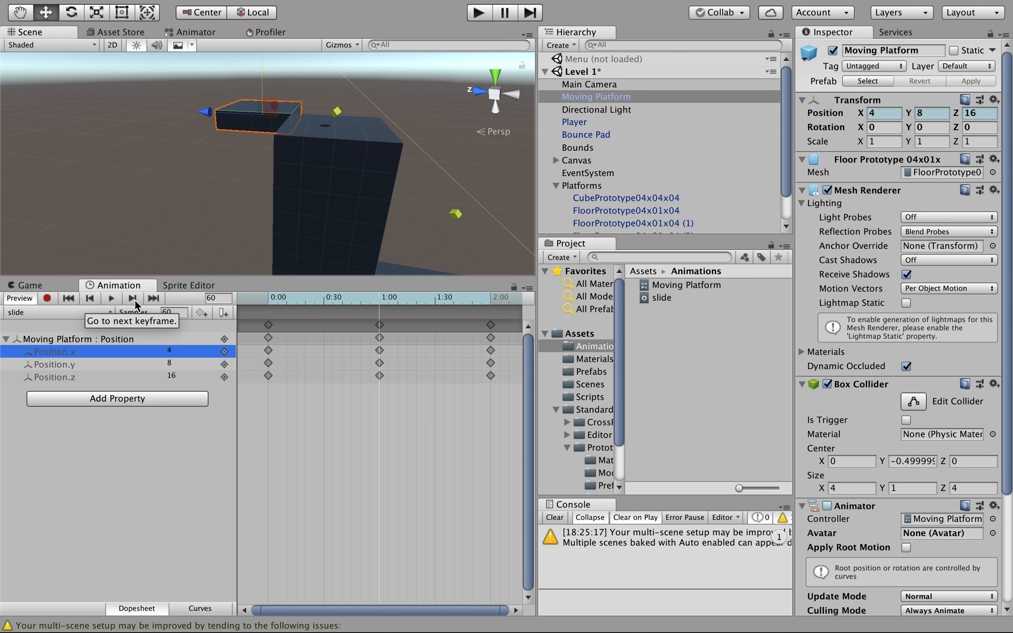
pyautogui.click(132, 299)
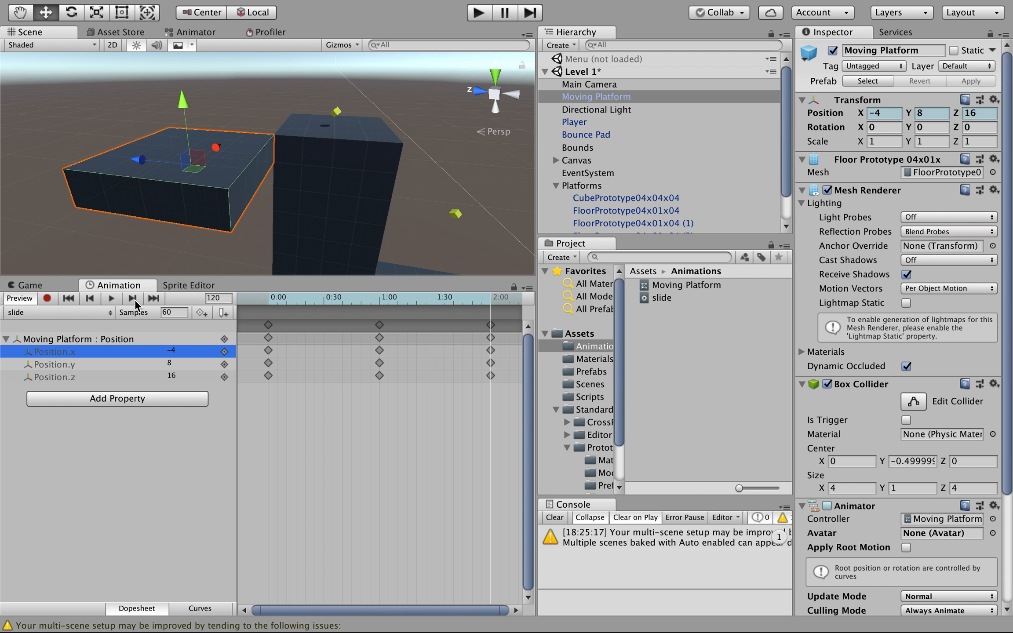
# - Try recording a platform move along X to about -2.45 at frame 120, undo it and stop recording
pyautogui.click(48, 299)
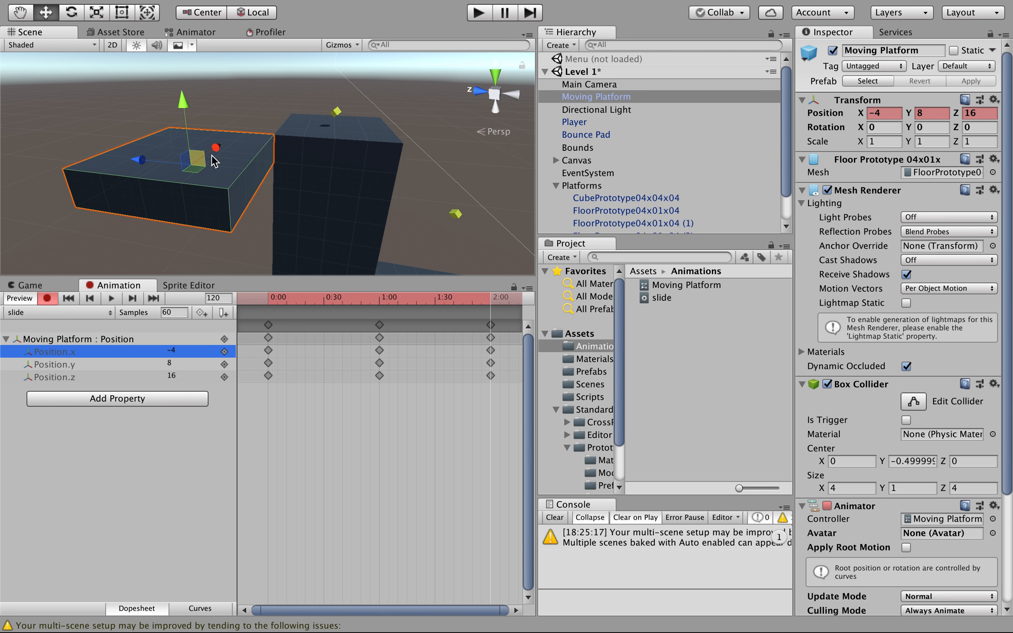
pyautogui.moveTo(217, 148); pyautogui.dragTo(239, 130)
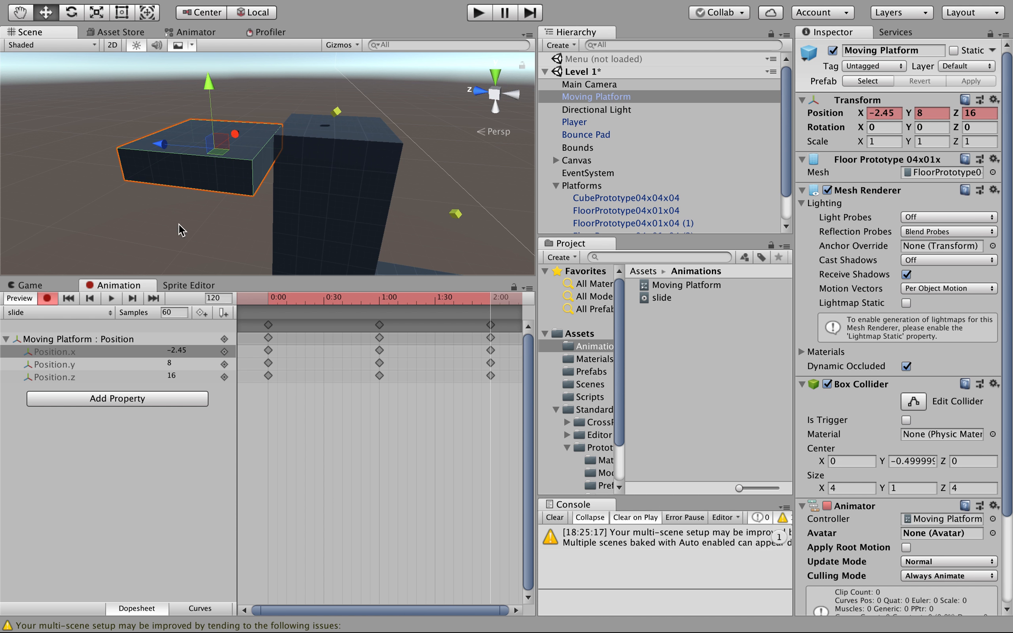
pyautogui.press('super+z')
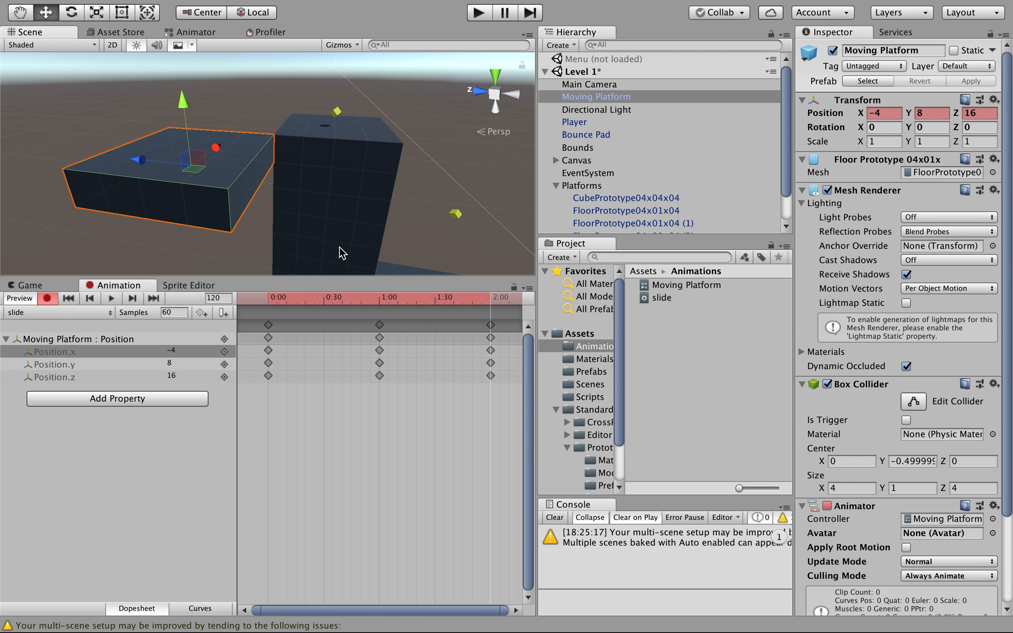
pyautogui.click(46, 299)
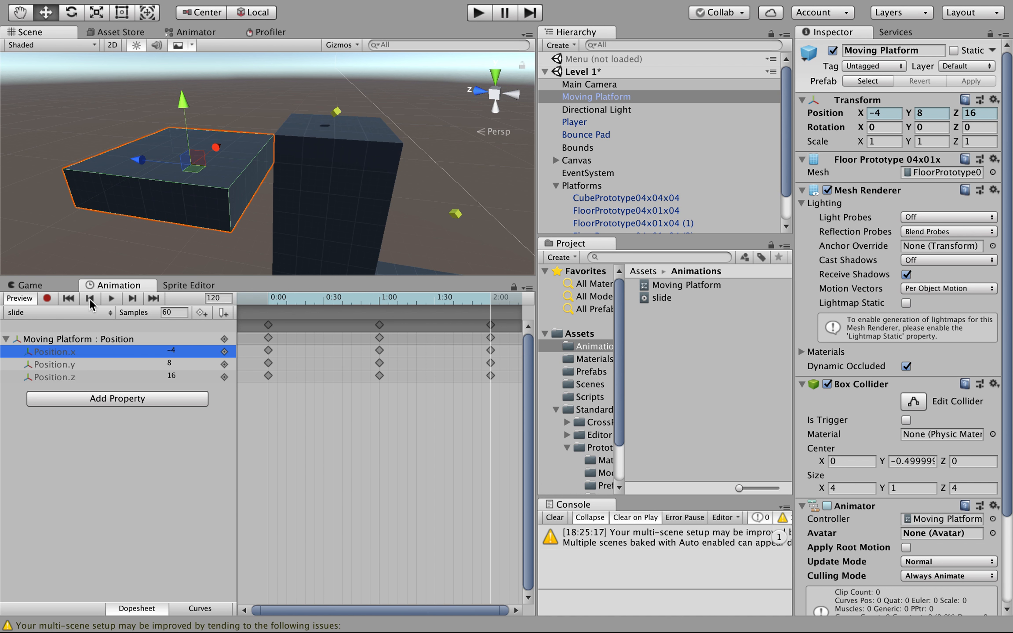
# - Scrub the slide clip to frame 88, select the 0:00 and 1:00 keyframes and step through all keyframes
pyautogui.click(433, 307)
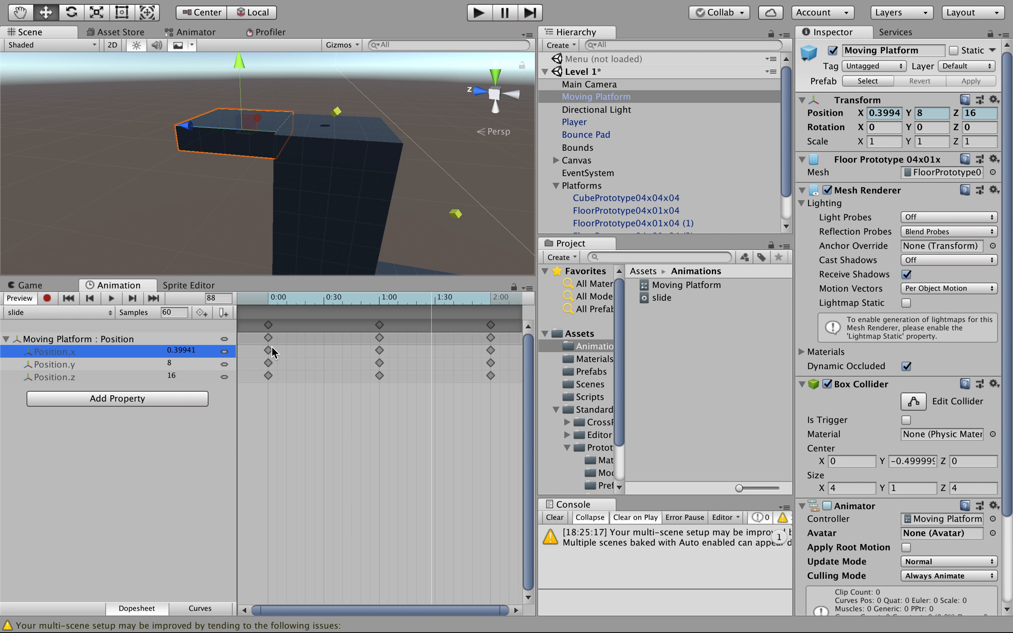
pyautogui.click(267, 327)
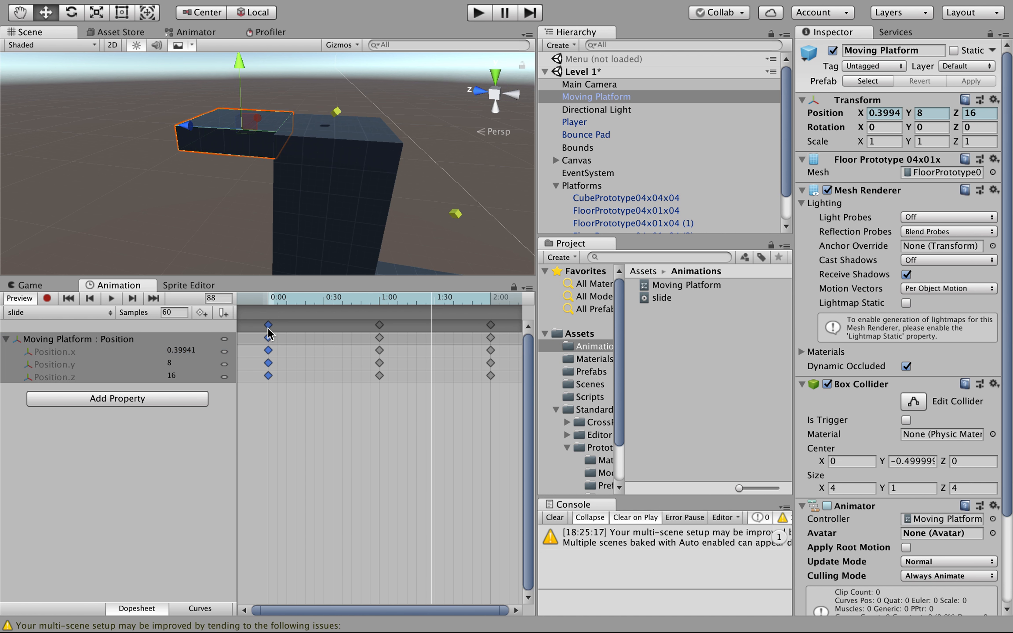
pyautogui.click(379, 326)
pyautogui.click(90, 298)
pyautogui.click(90, 298)
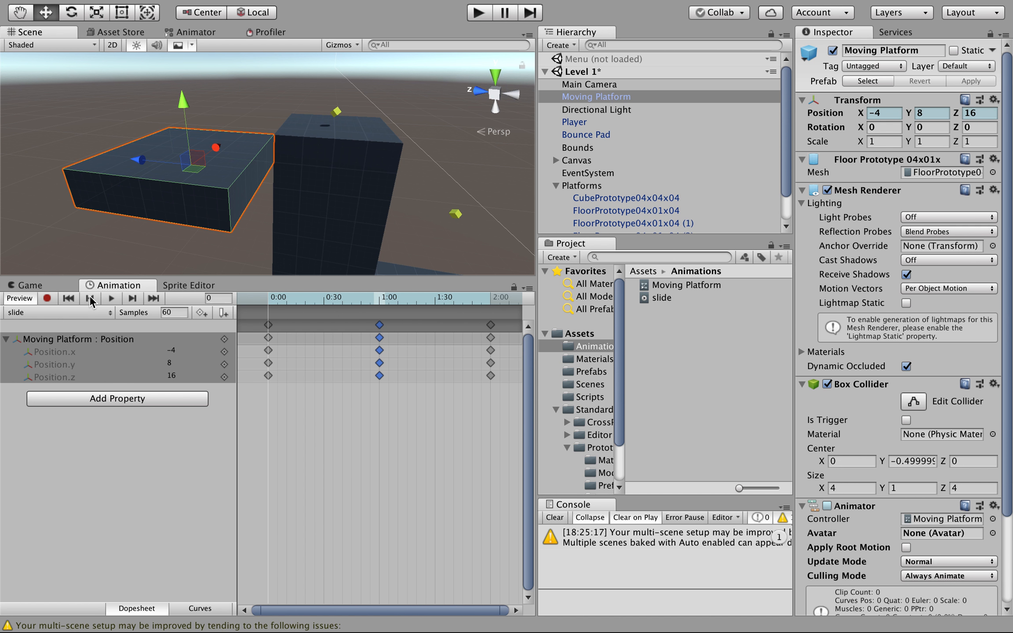
pyautogui.click(132, 298)
pyautogui.click(132, 298)
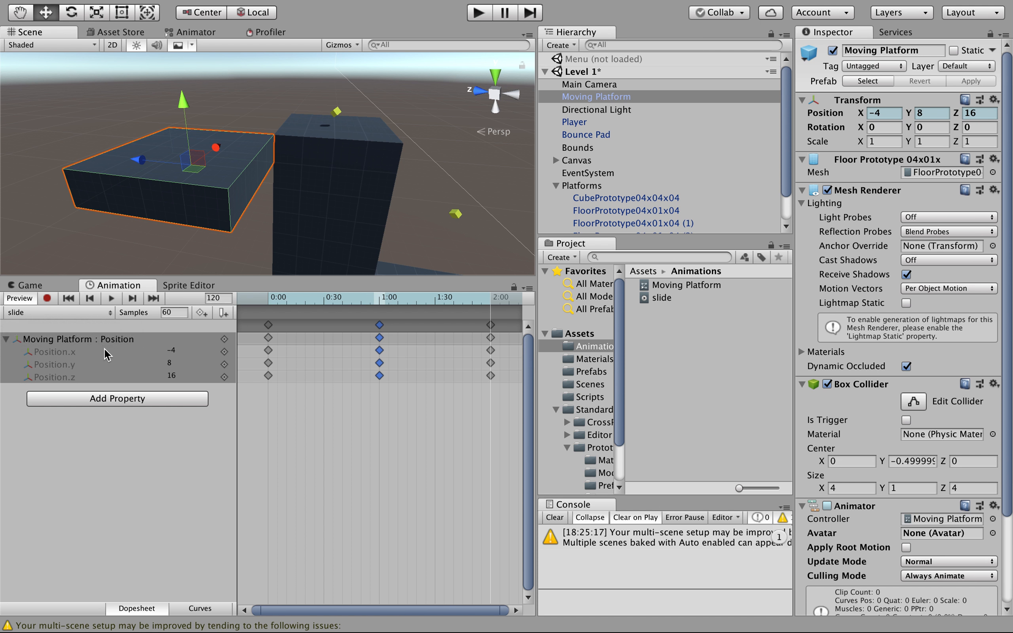
# - View the platform's position animation as curves and return to the dopesheet
pyautogui.click(200, 609)
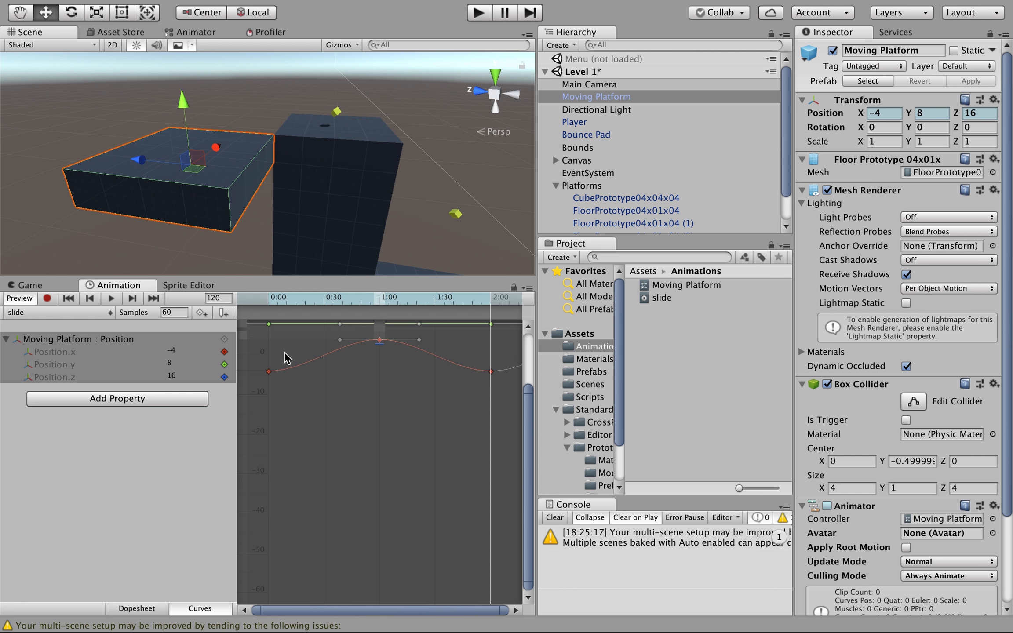
pyautogui.click(147, 608)
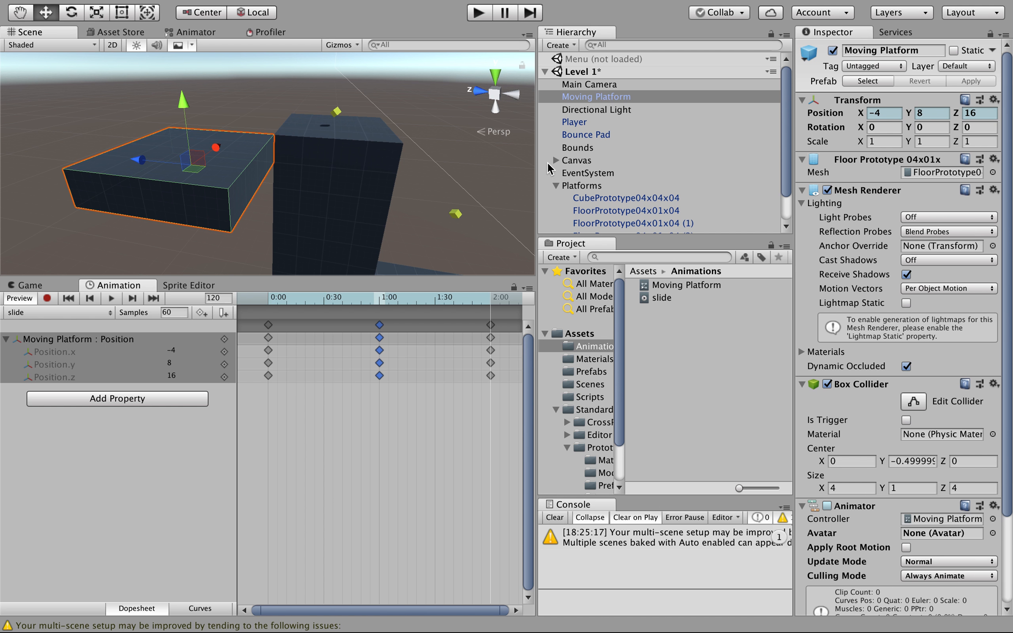
# - Select the Moving Platform, play-test the level with the Game view maximized, and stop the game
pyautogui.click(596, 98)
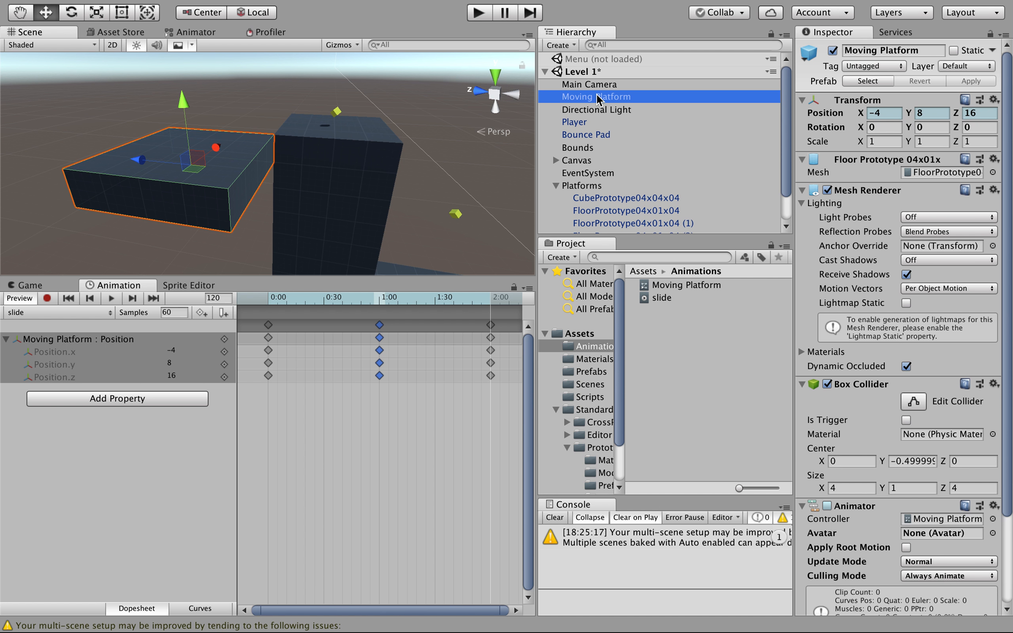
pyautogui.click(45, 286)
pyautogui.click(481, 14)
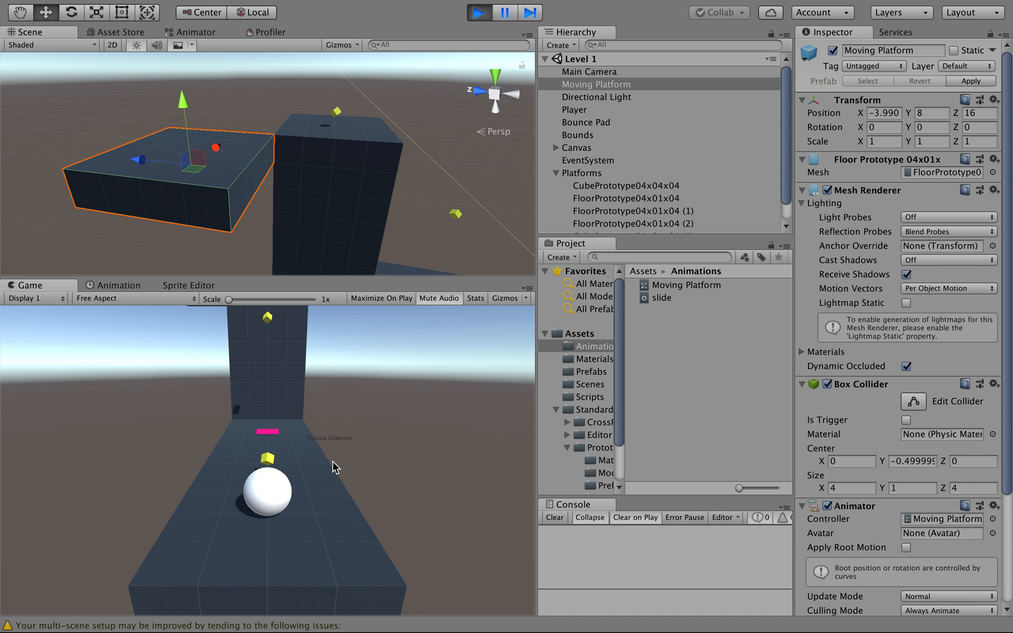
pyautogui.hotkey('shift', 'space')
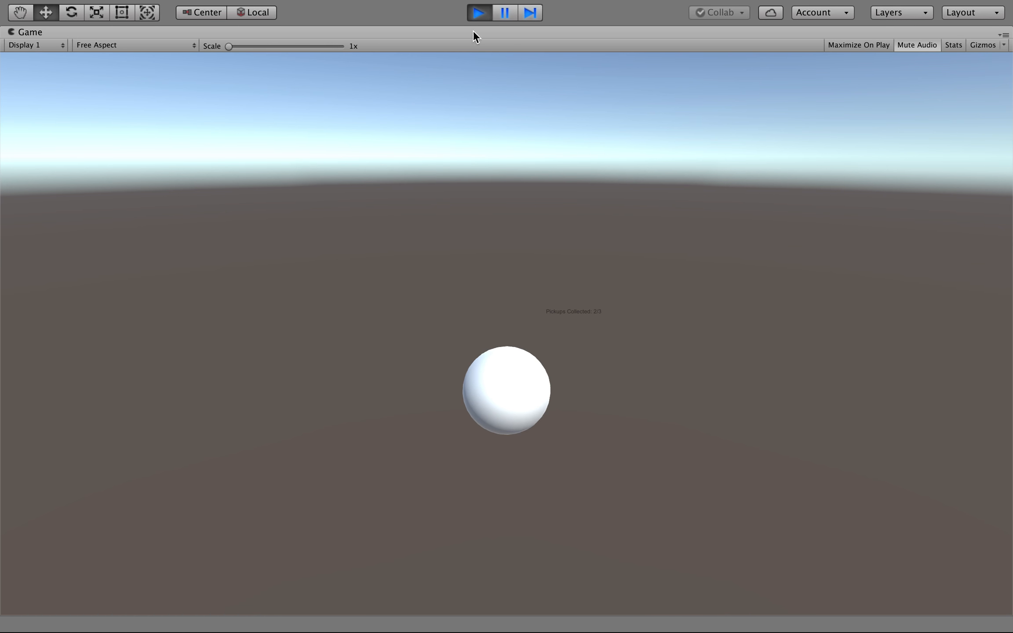
pyautogui.click(478, 13)
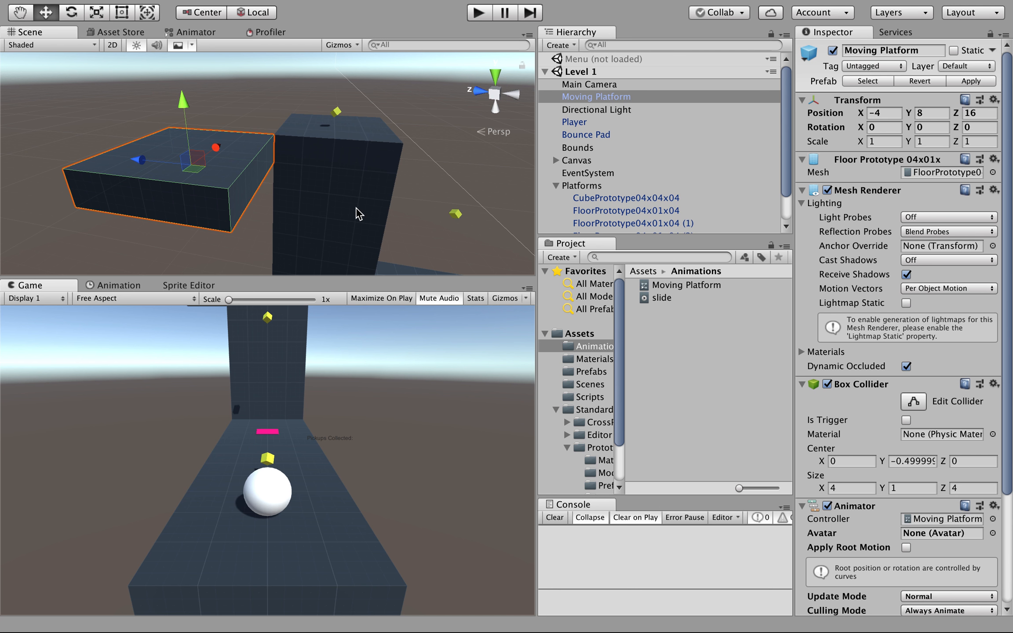
# - Open the Moving Platform's Animator state graph and move the slide state closer to the Any State and Entry nodes
pyautogui.click(112, 285)
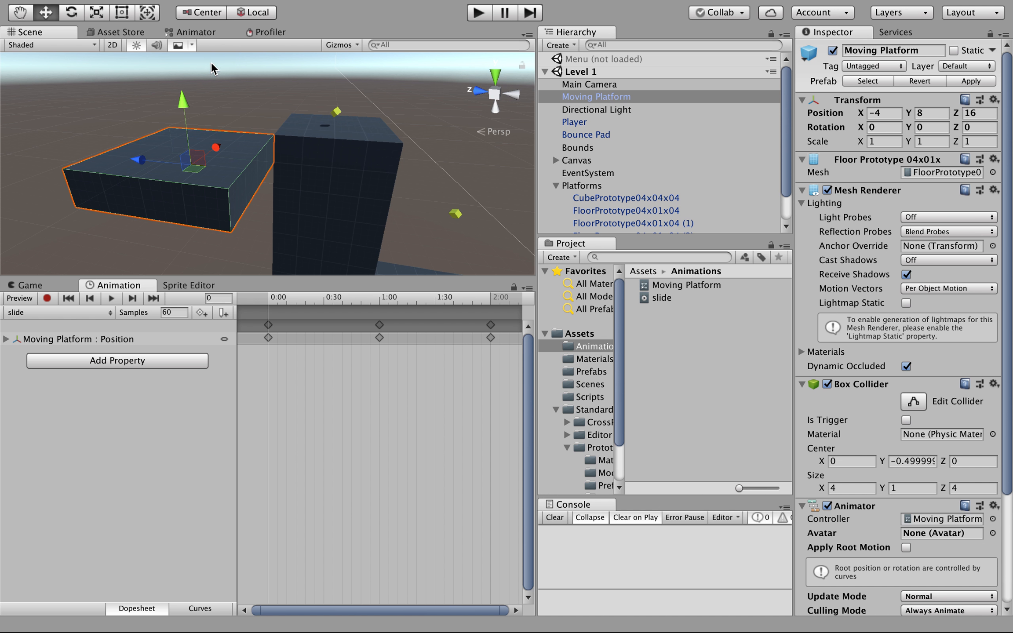
pyautogui.click(197, 33)
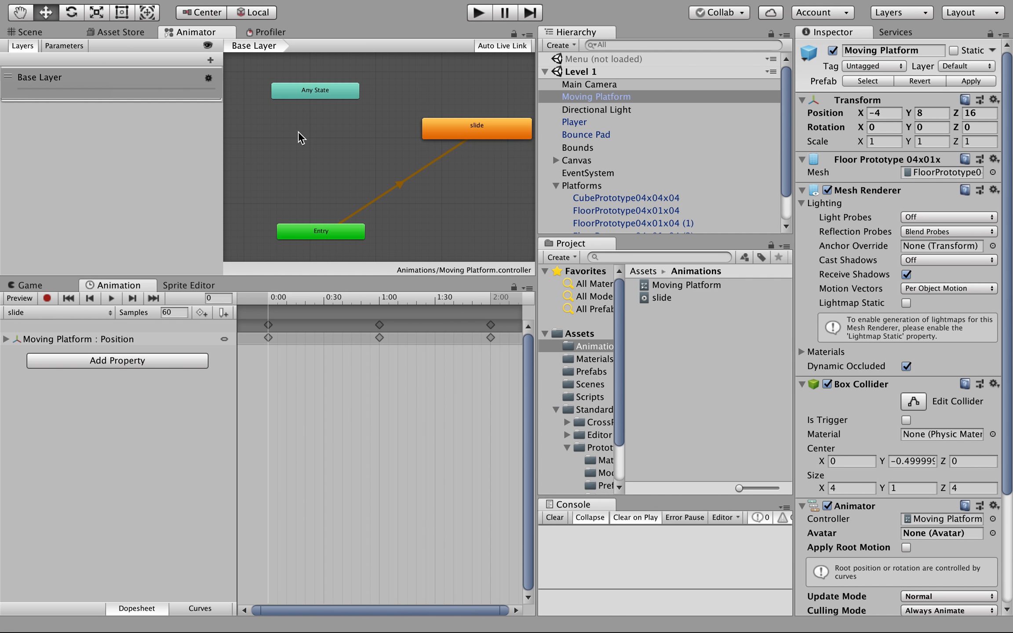
pyautogui.moveTo(444, 128); pyautogui.dragTo(394, 128)
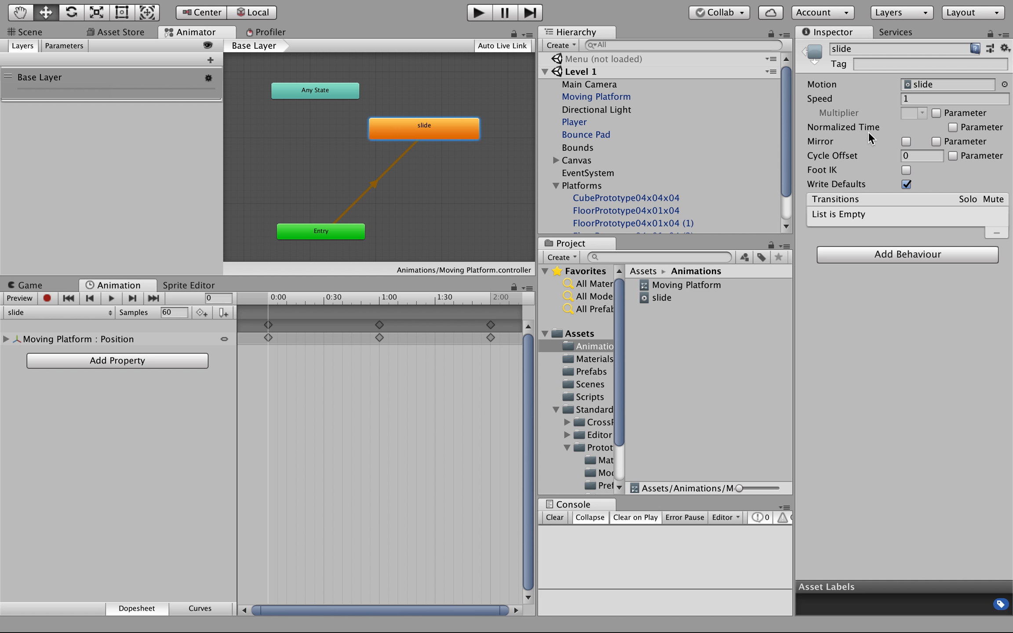
# - Set the slide state's speed to 0.3
pyautogui.click(915, 99)
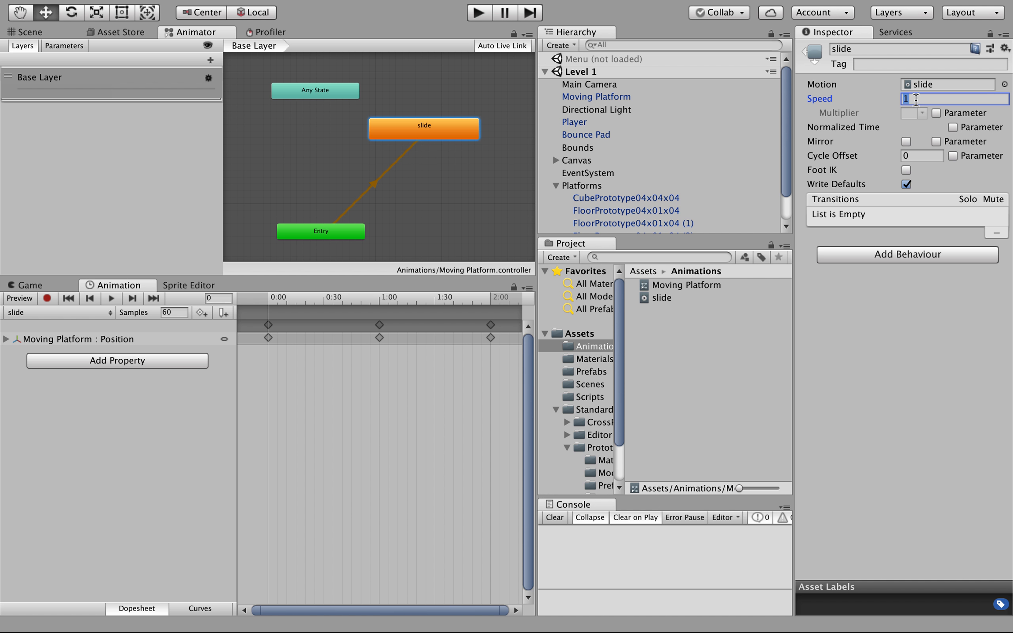
pyautogui.write('.3')
pyautogui.click(923, 279)
# - Move the Exit state closer to the slide and Entry states, frame the whole graph and select the slide state
pyautogui.moveTo(291, 167); pyautogui.dragTo(323, 172)
pyautogui.scroll(3, 323, 168)
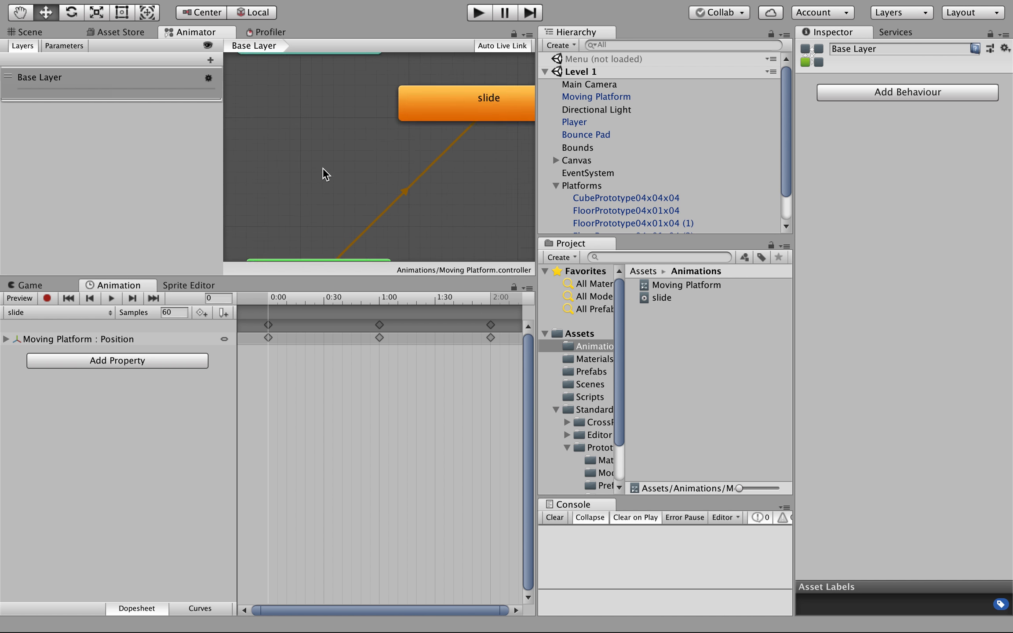
pyautogui.scroll(-5, 323, 168)
pyautogui.scroll(4, 322, 168)
pyautogui.scroll(-2, 323, 169)
pyautogui.scroll(2, 323, 168)
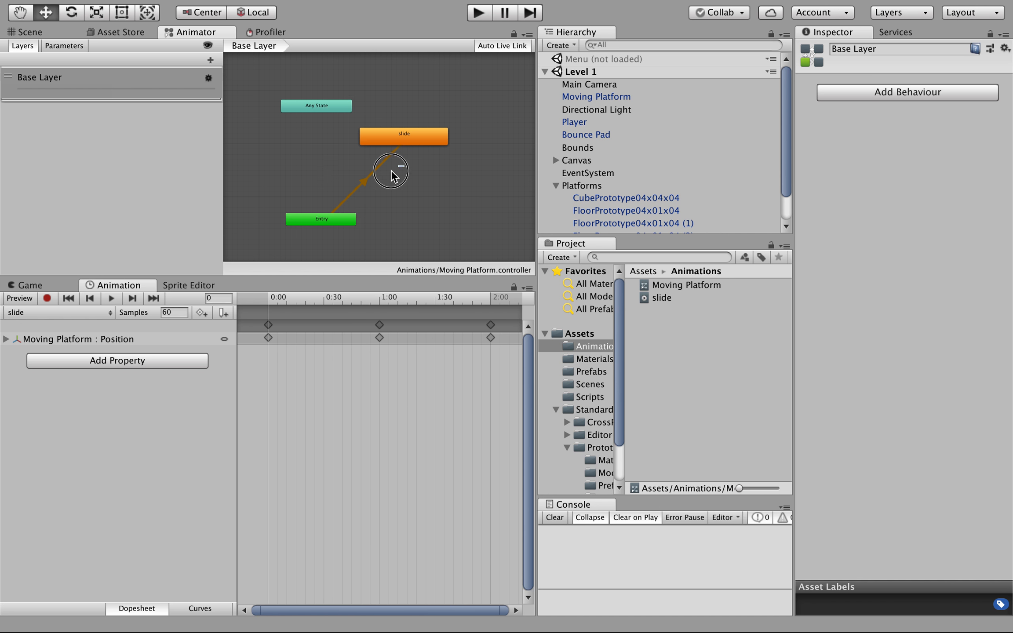
pyautogui.press('a')
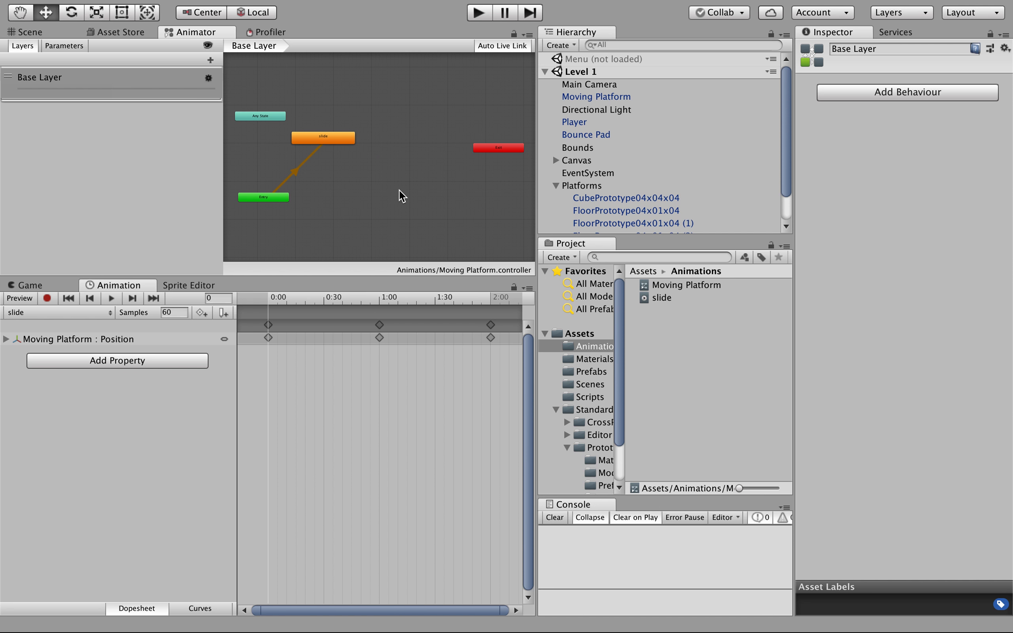
pyautogui.scroll(3, 403, 197)
pyautogui.scroll(-4, 402, 196)
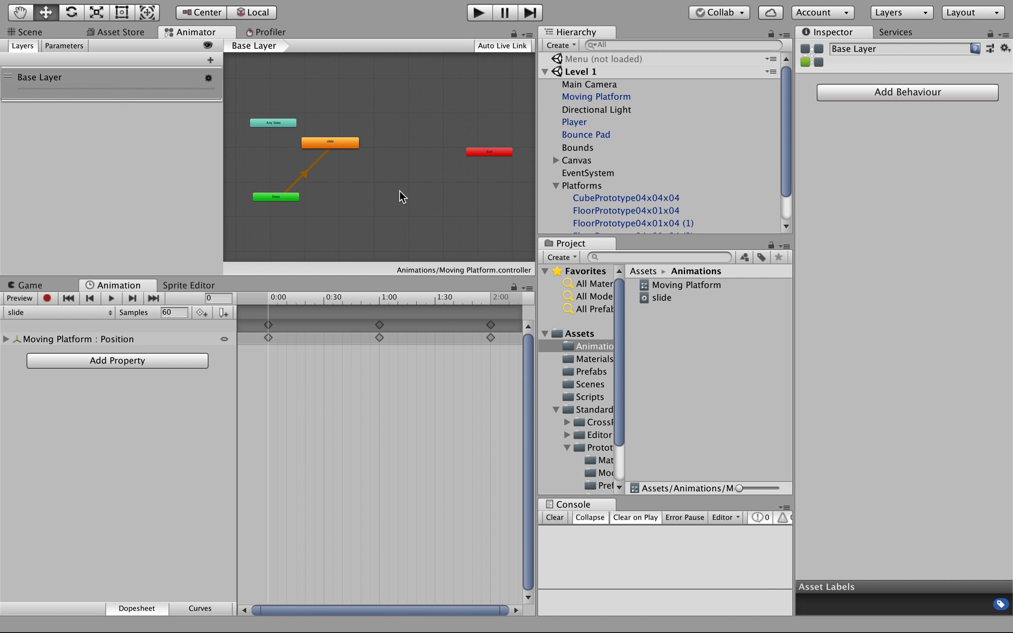
pyautogui.scroll(1, 403, 196)
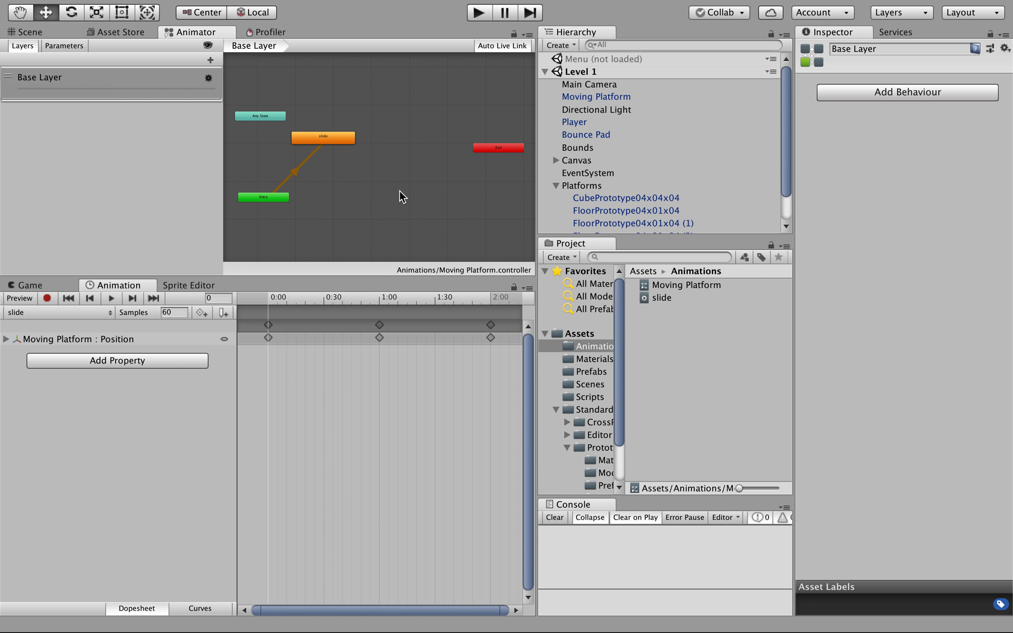
pyautogui.moveTo(501, 148); pyautogui.dragTo(388, 181)
pyautogui.press('a')
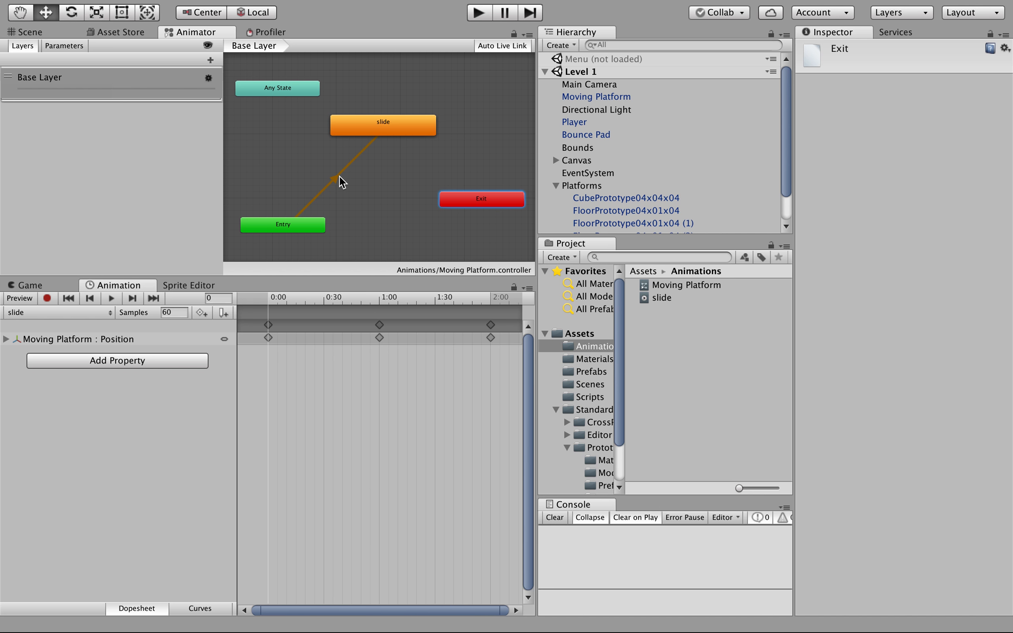
pyautogui.click(382, 127)
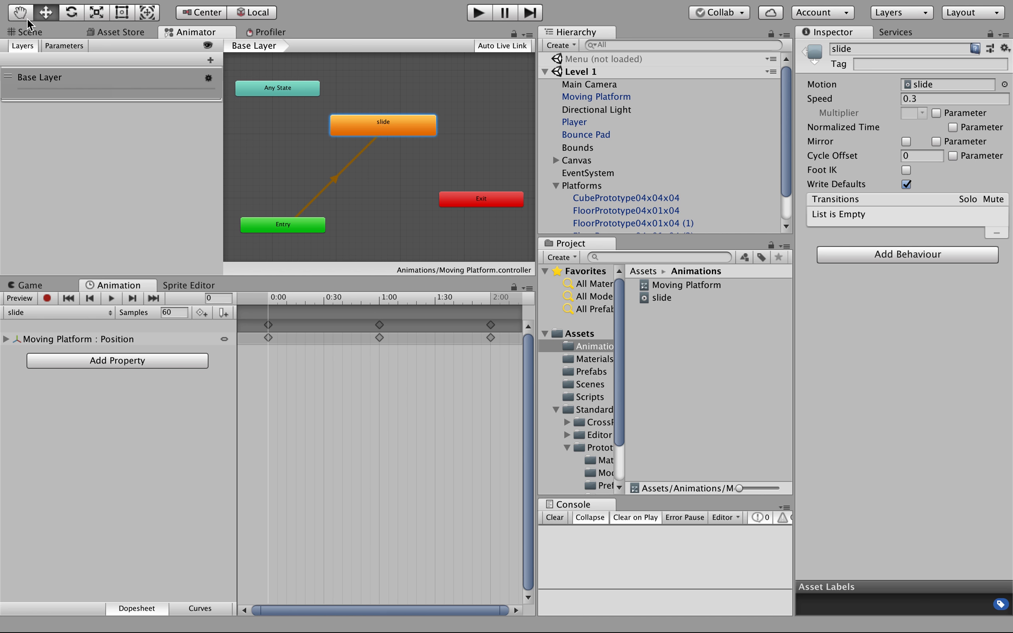
# - Play-test the level in the Game view, rolling the ball forward over the bounce pad to the upper platforms, and stop the game
pyautogui.click(34, 286)
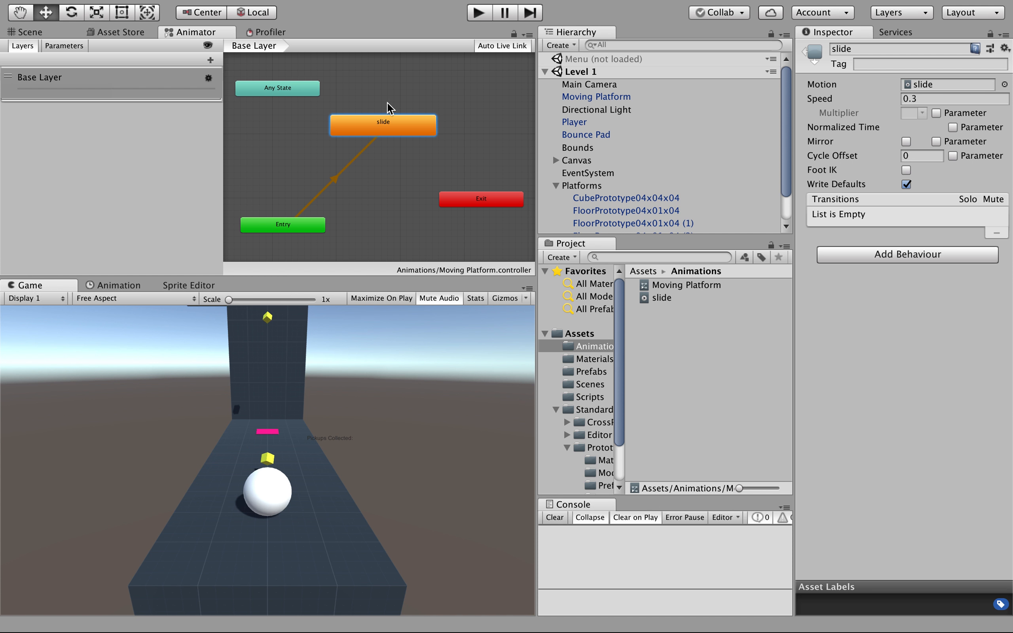
pyautogui.click(478, 13)
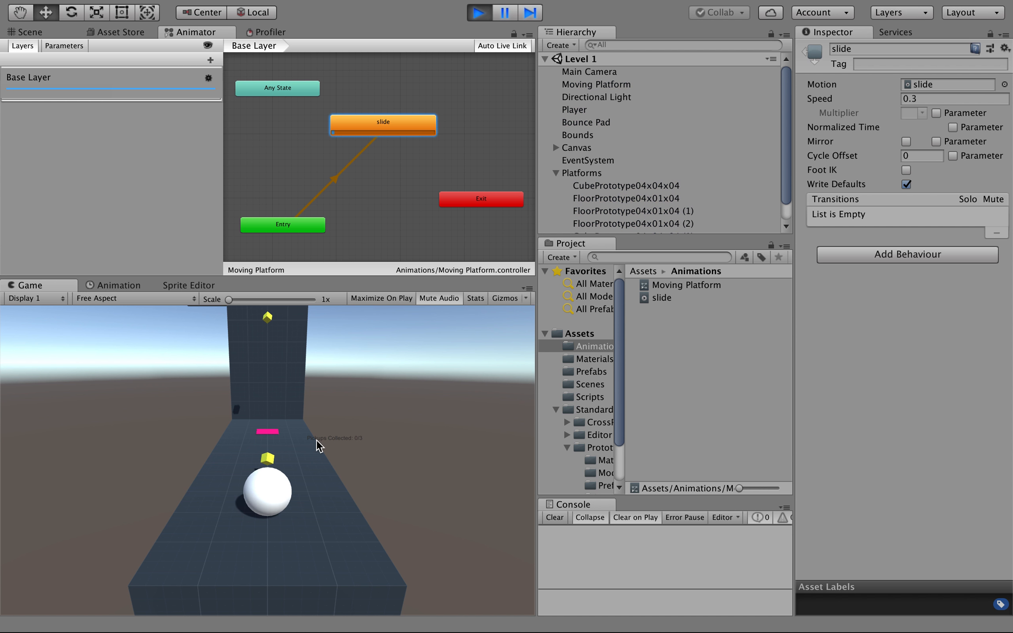
pyautogui.press('Up')
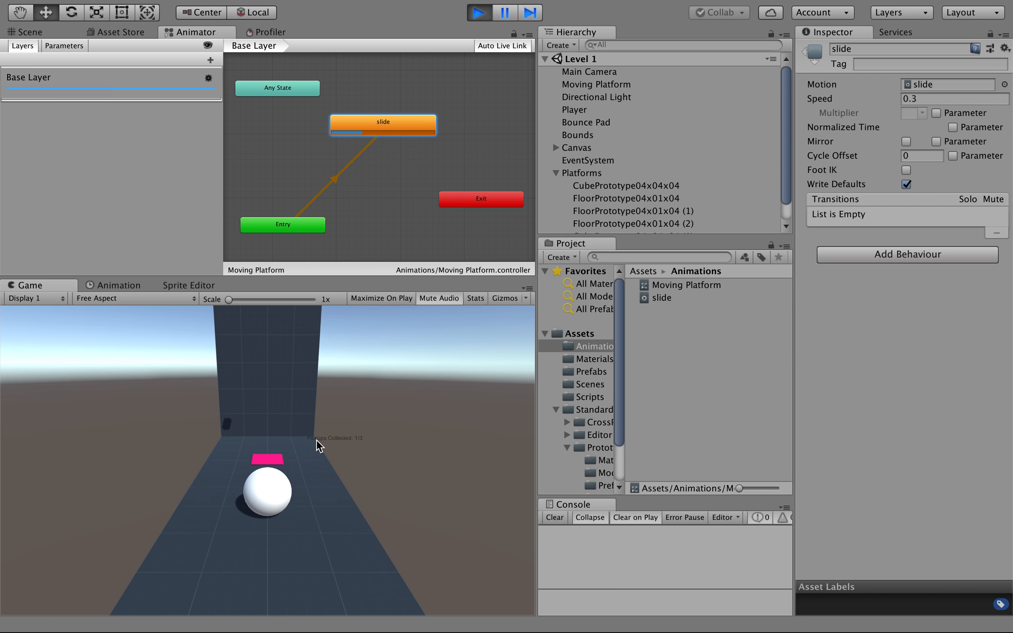
pyautogui.press('Up')
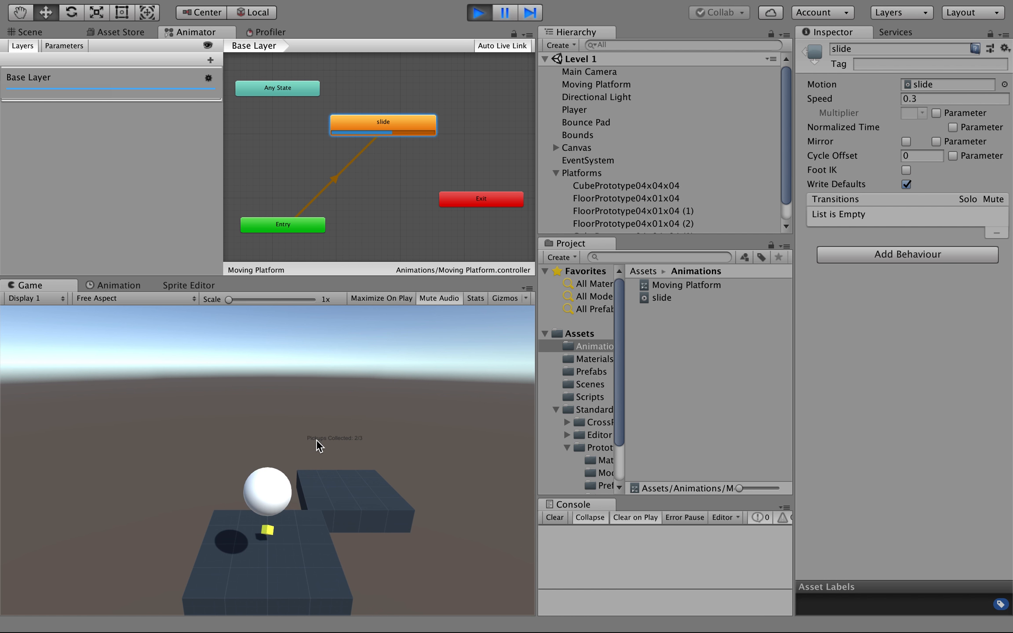
pyautogui.press('Up')
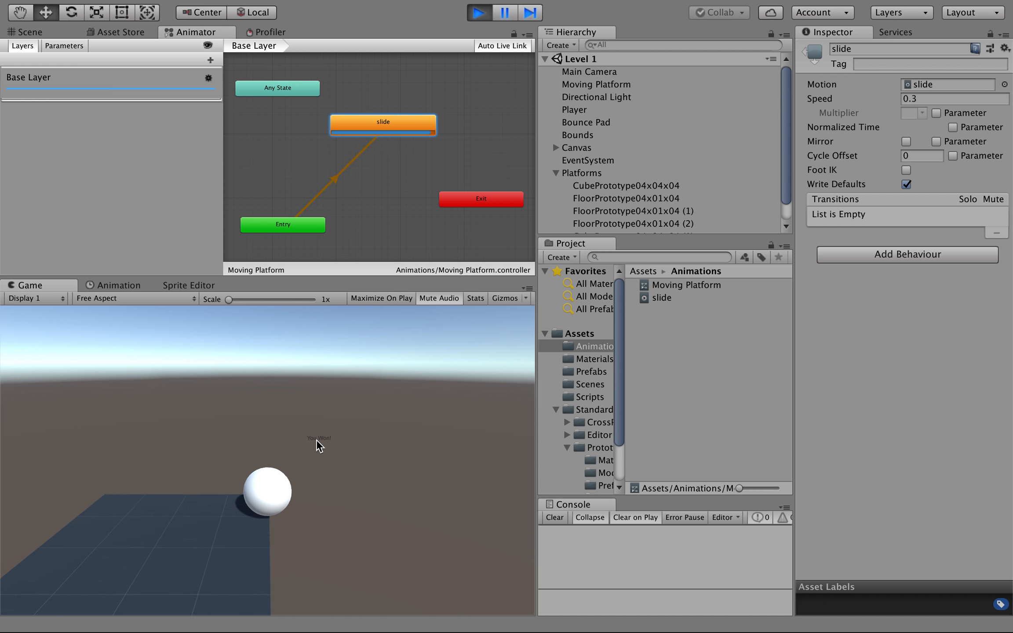
pyautogui.click(479, 13)
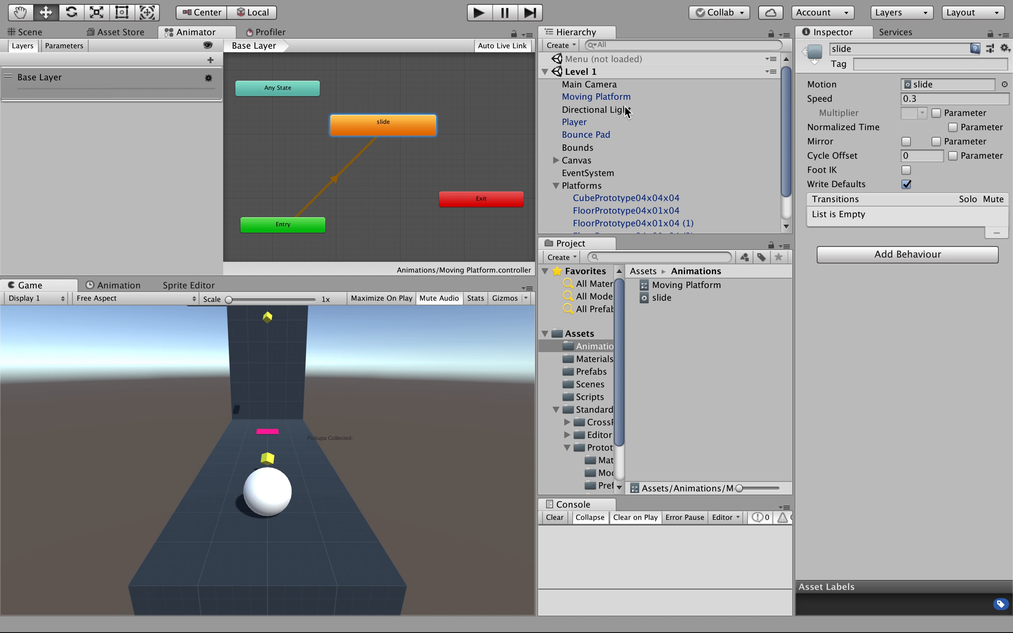
# - Select the Moving Platform and its first slide keyframe, show the Scene view, and switch keyframe recording on and off again
pyautogui.click(598, 99)
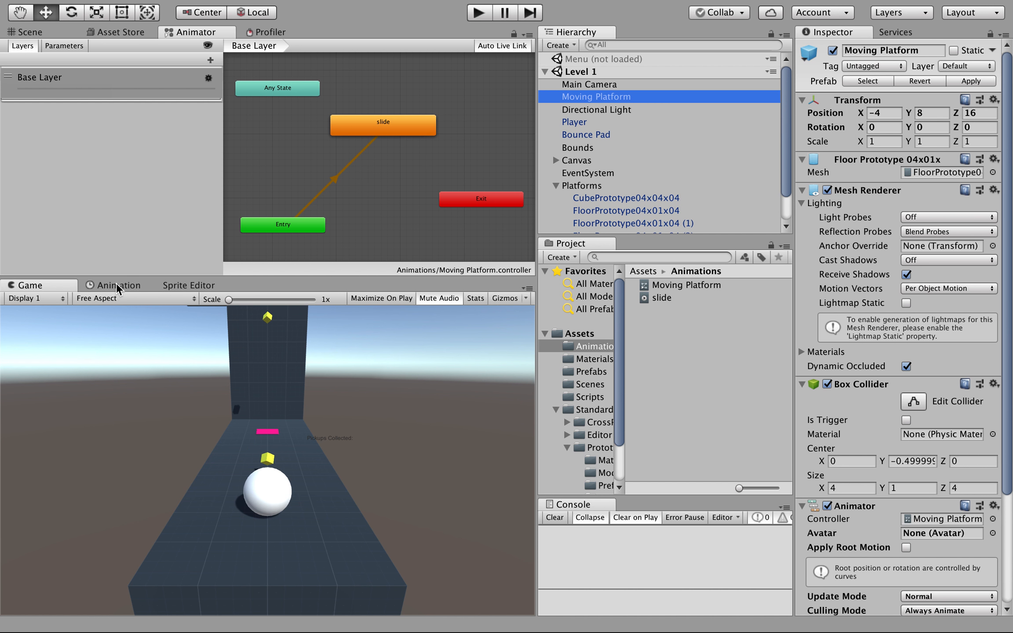
pyautogui.click(118, 286)
pyautogui.click(268, 325)
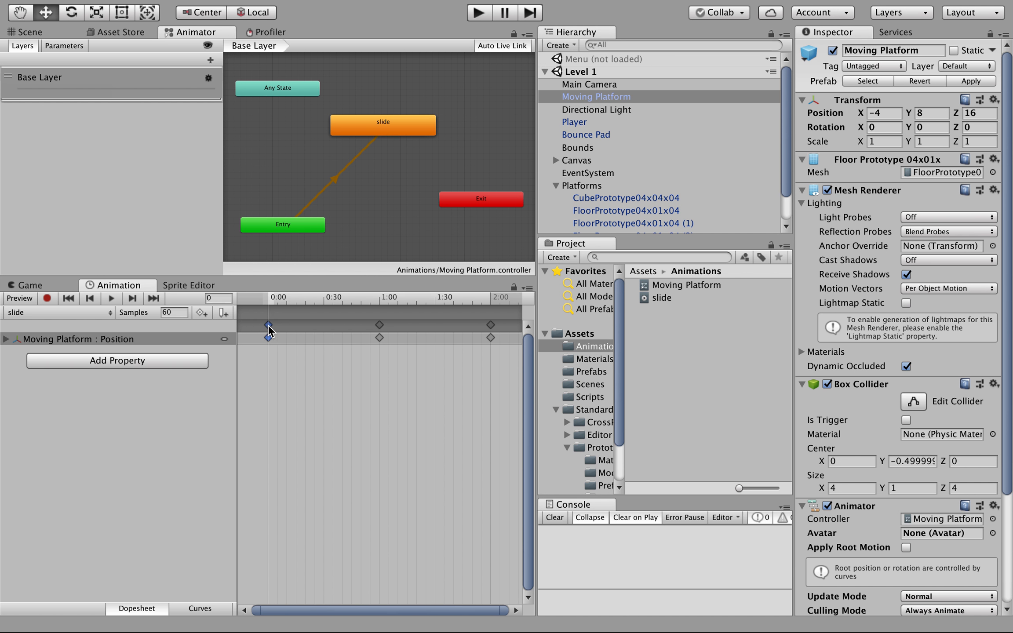
pyautogui.click(21, 31)
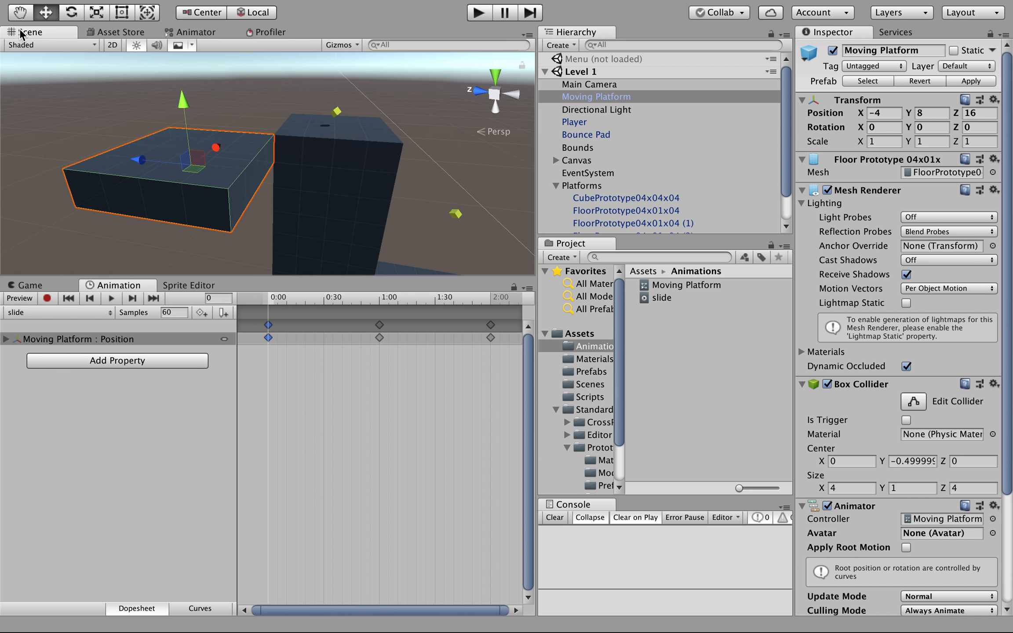
pyautogui.click(47, 299)
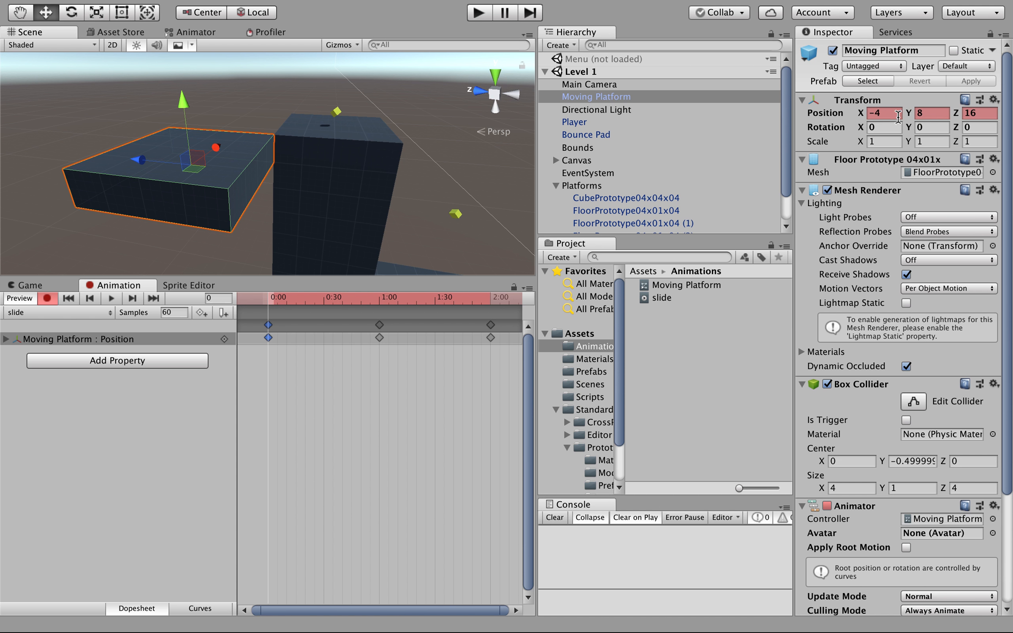
pyautogui.click(47, 298)
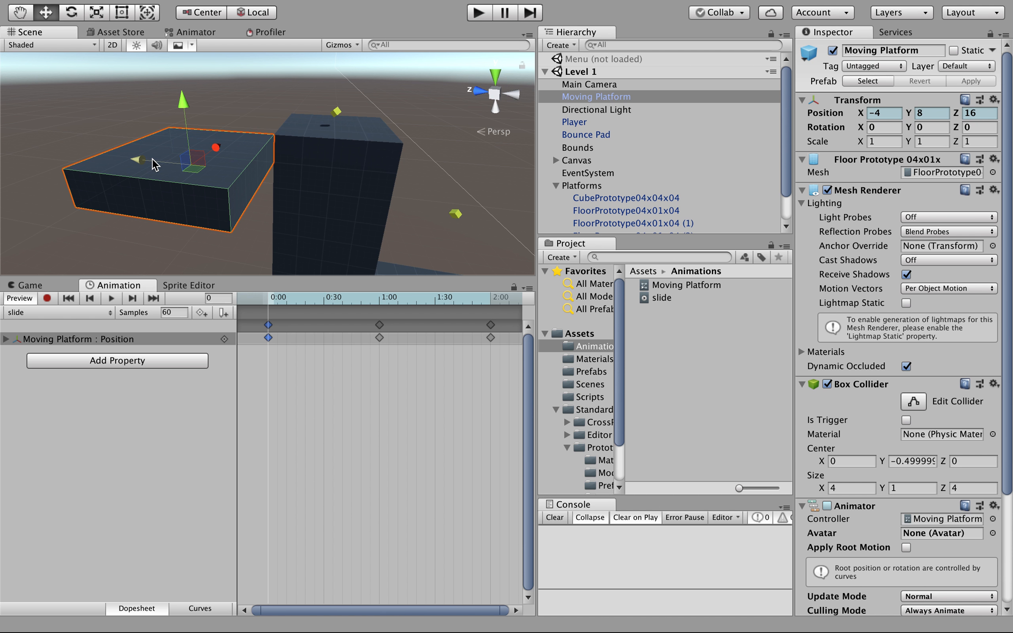
# - Move the Moving Platform along the Z axis in the scene to about 19.54
pyautogui.moveTo(147, 160); pyautogui.dragTo(42, 148)
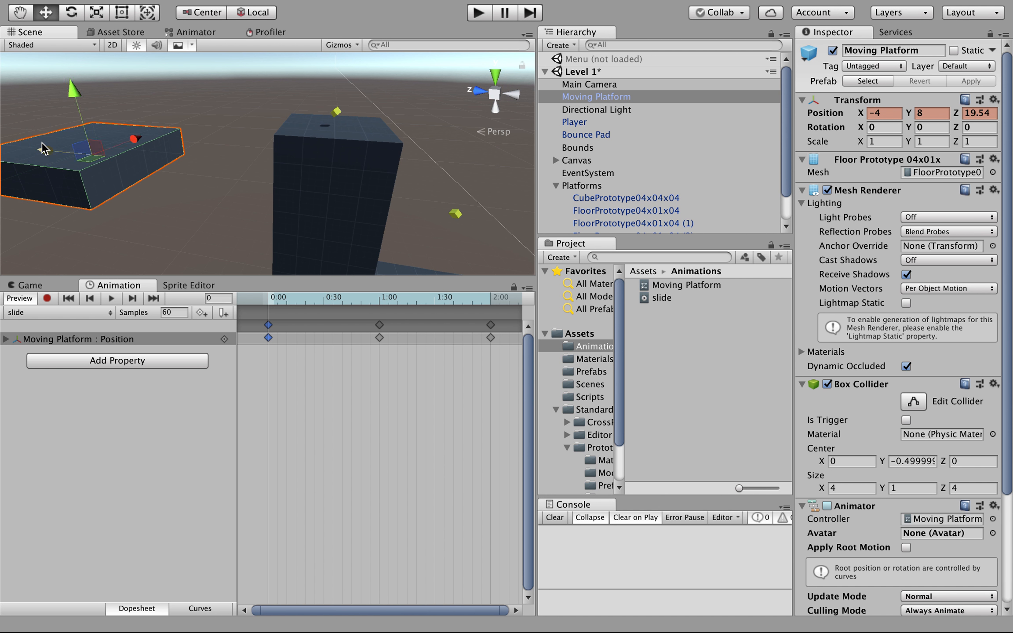
pyautogui.click(171, 204)
pyautogui.click(109, 165)
# - Run the level twice in play mode to check where the slide animation places the Moving Platform, stopping it each time
pyautogui.click(479, 19)
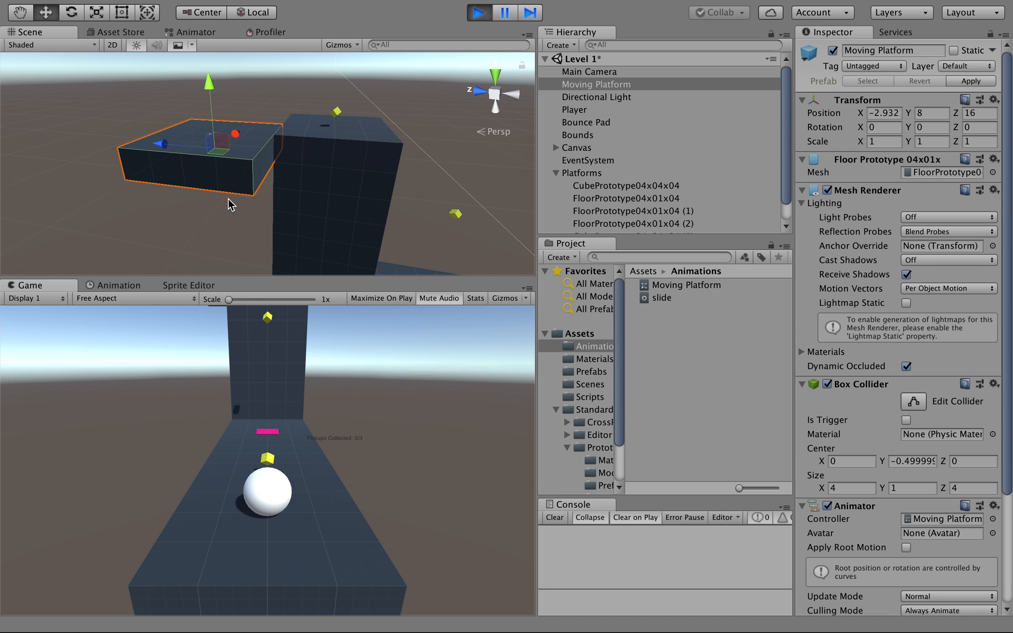
pyautogui.click(479, 13)
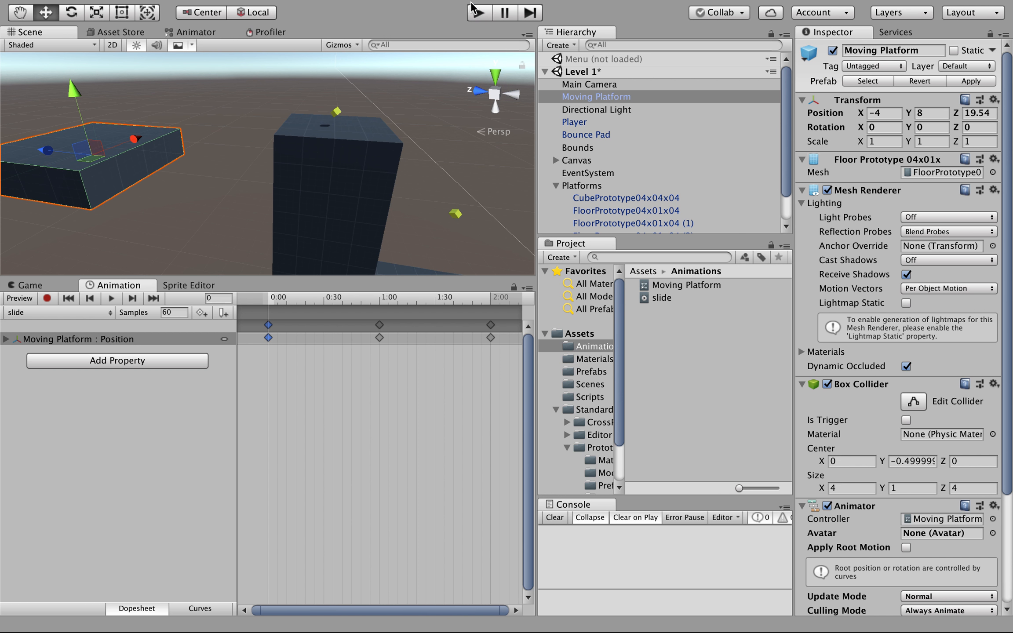
pyautogui.click(484, 16)
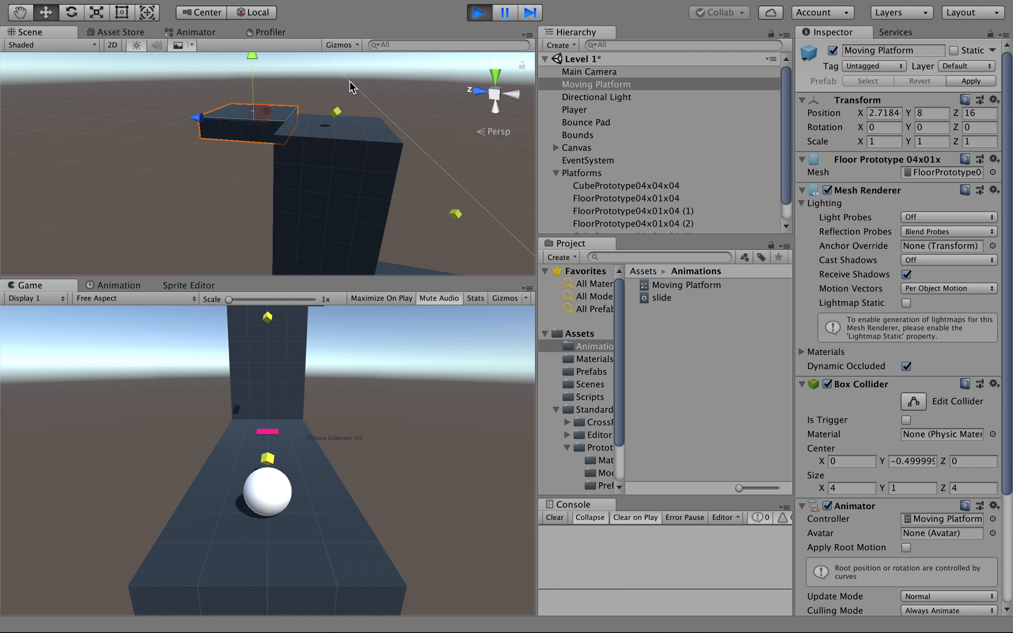
pyautogui.click(477, 16)
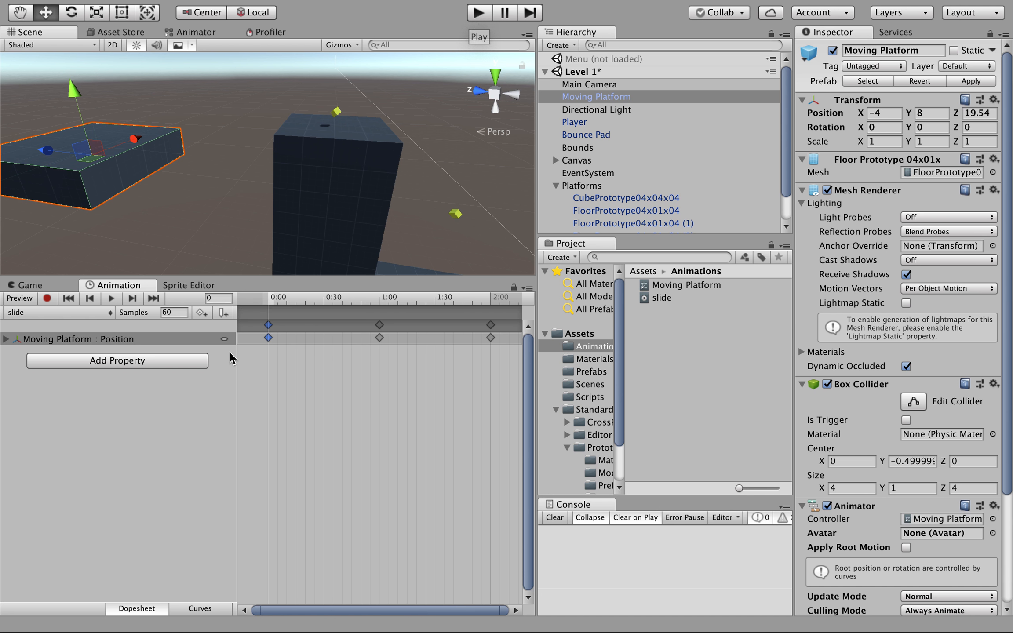
# - Expand the Moving Platform's position property in the slide clip and inspect the X, Y and Z values at the first keyframe
pyautogui.click(5, 344)
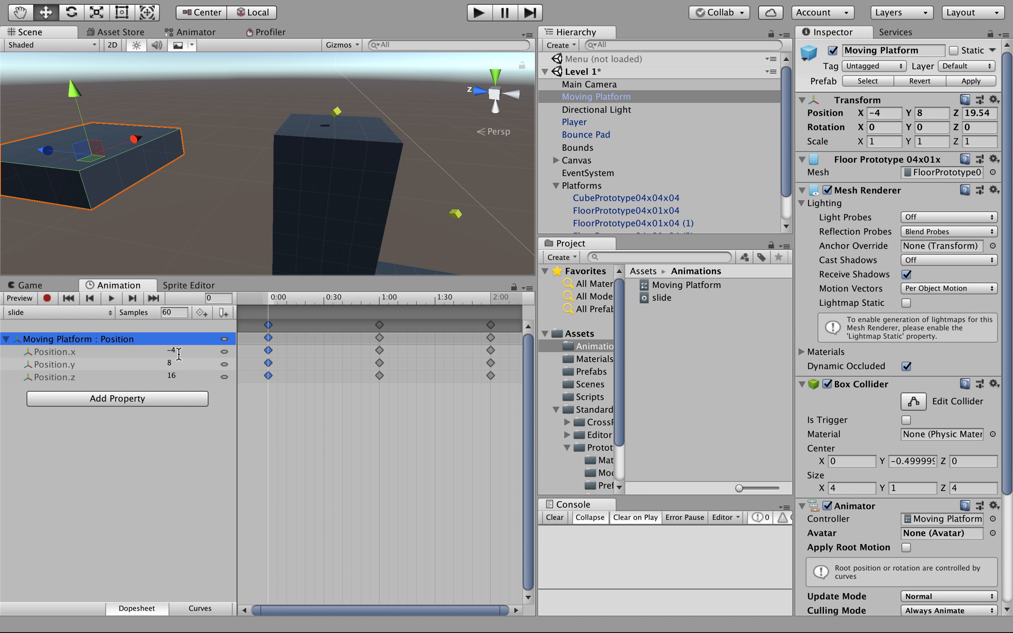
pyautogui.click(180, 352)
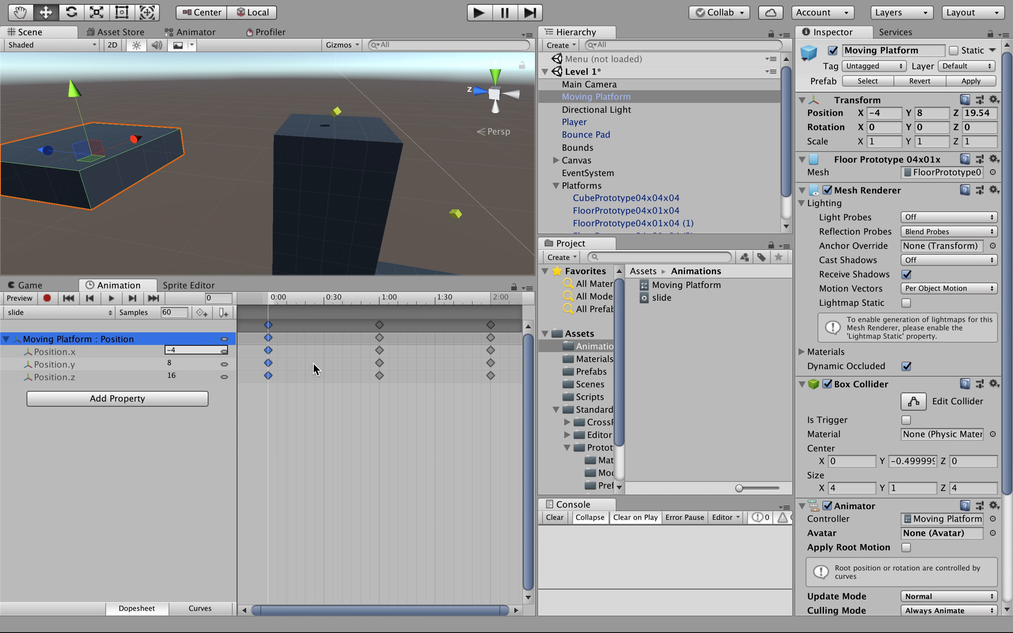
pyautogui.press('Return')
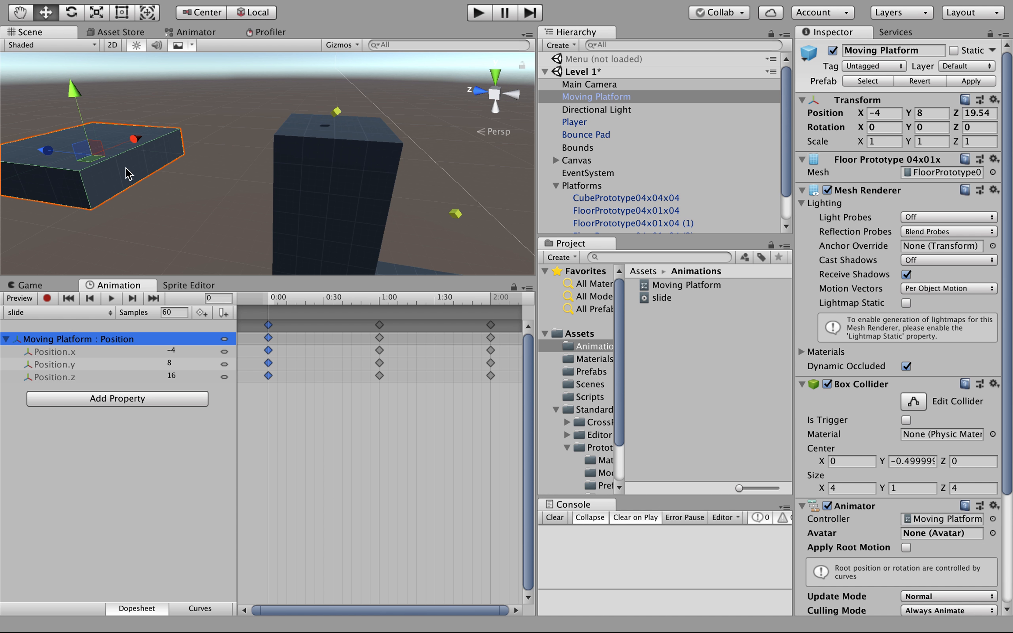
# - Set the Moving Platform's Z position to 16 and deselect it
pyautogui.click(159, 194)
pyautogui.press('super+z')
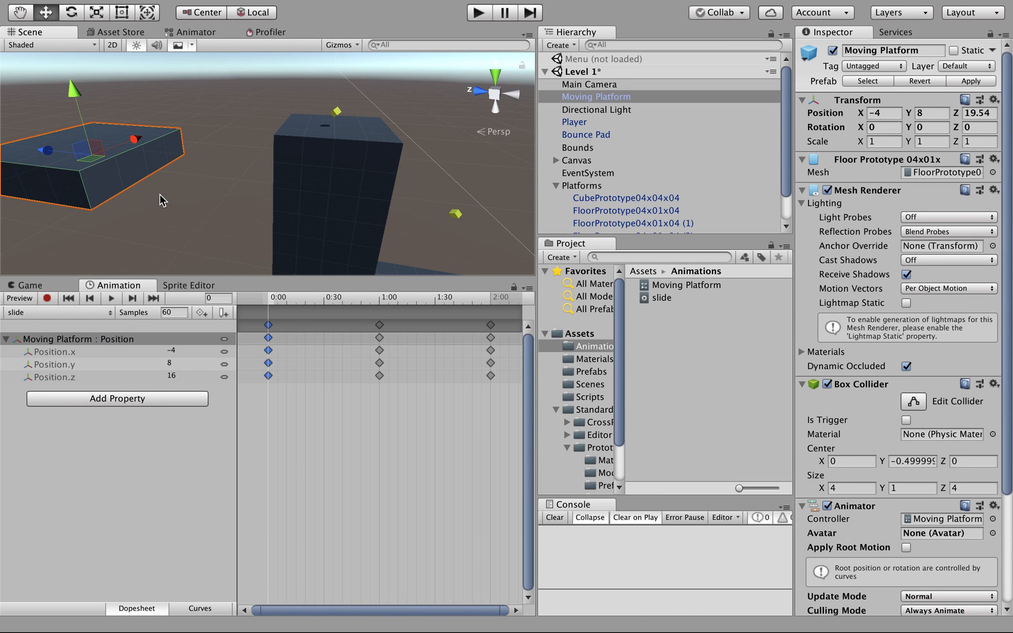
pyautogui.click(160, 195)
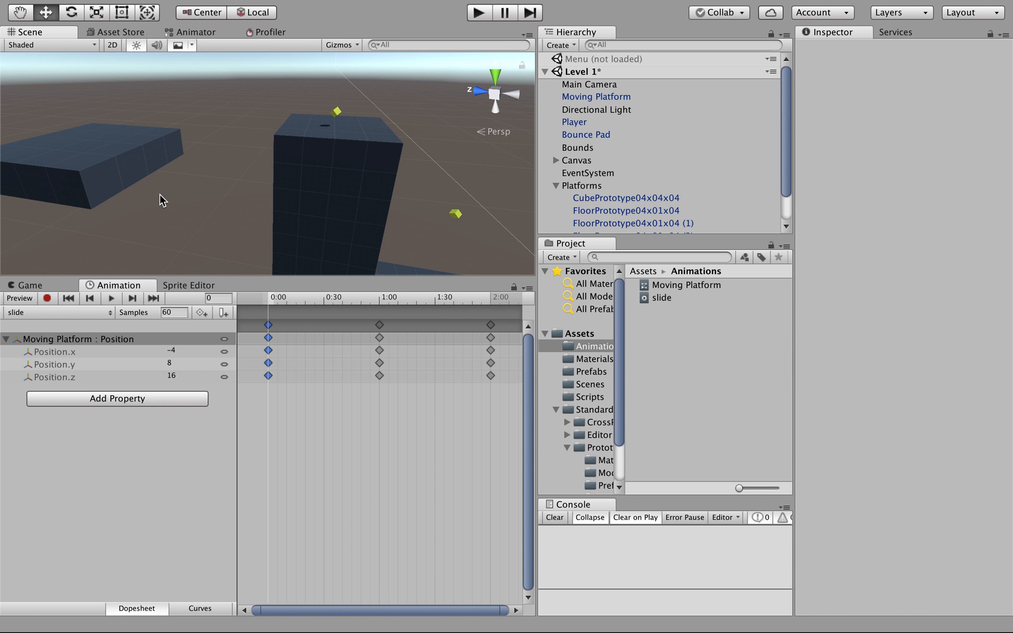
pyautogui.press('super+z')
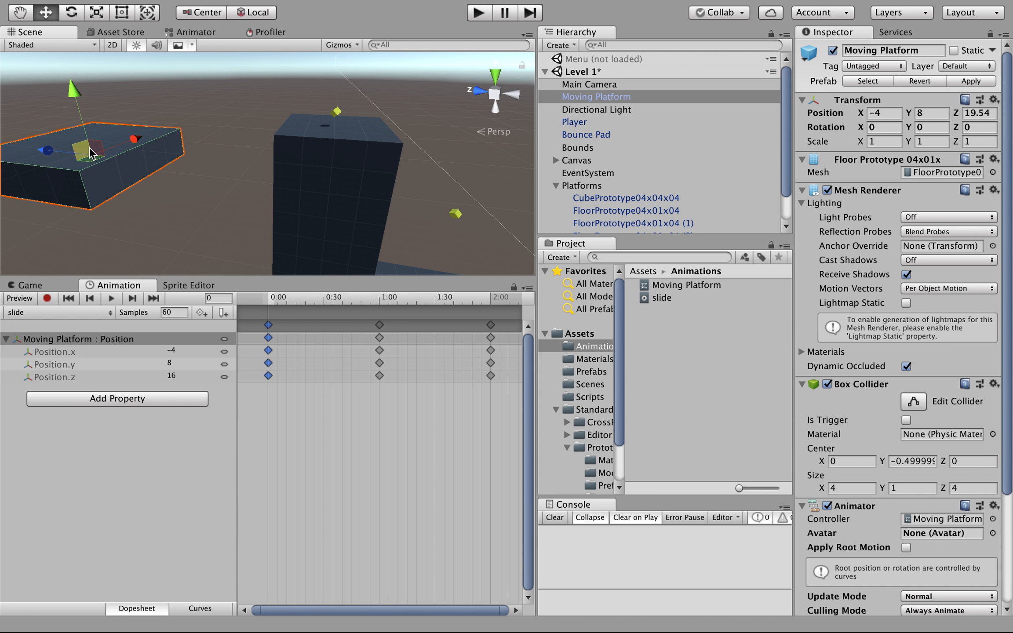
pyautogui.click(982, 111)
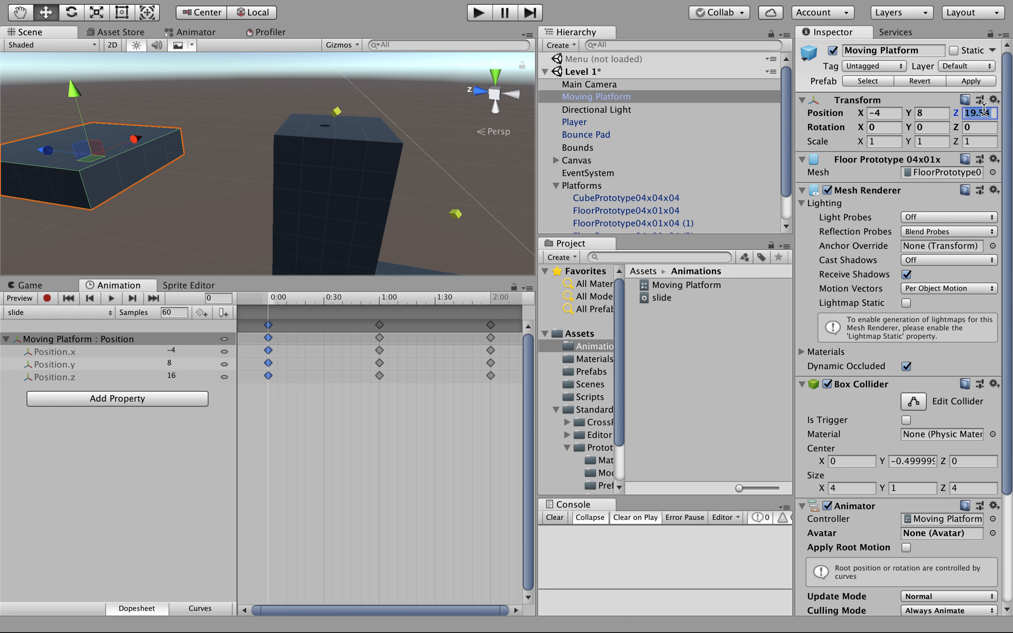
pyautogui.write('16')
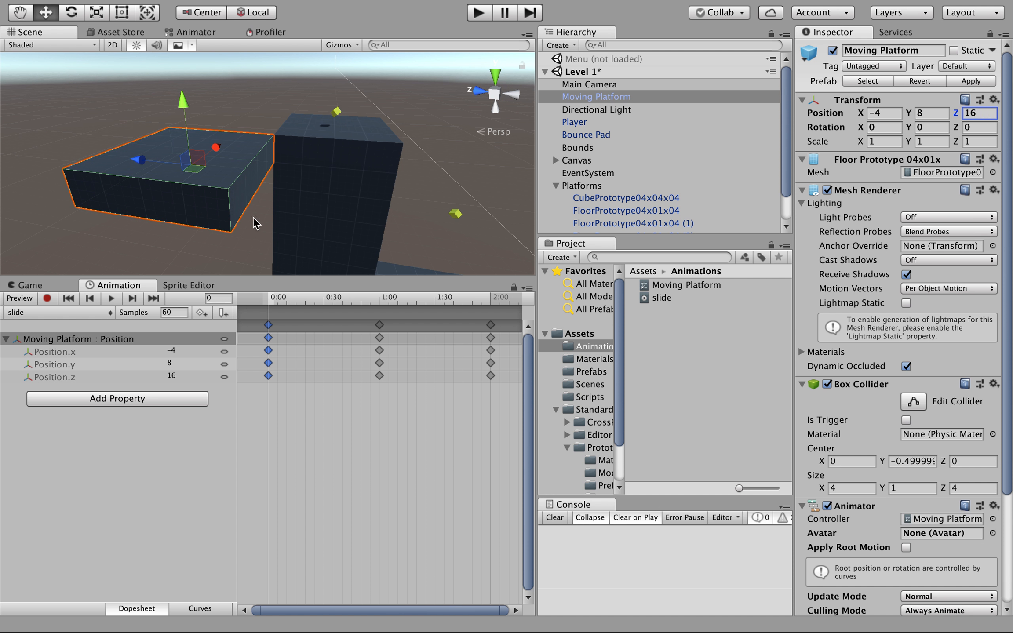
pyautogui.click(255, 241)
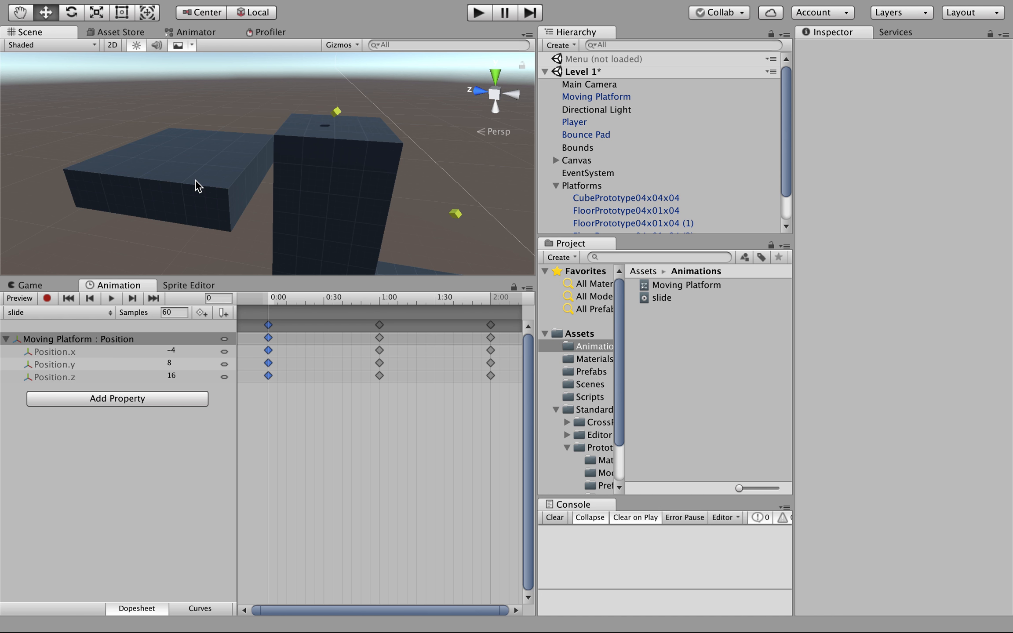
# - Create an empty game object named PlatformParent in Level 1 and reset its transform
pyautogui.click(555, 185)
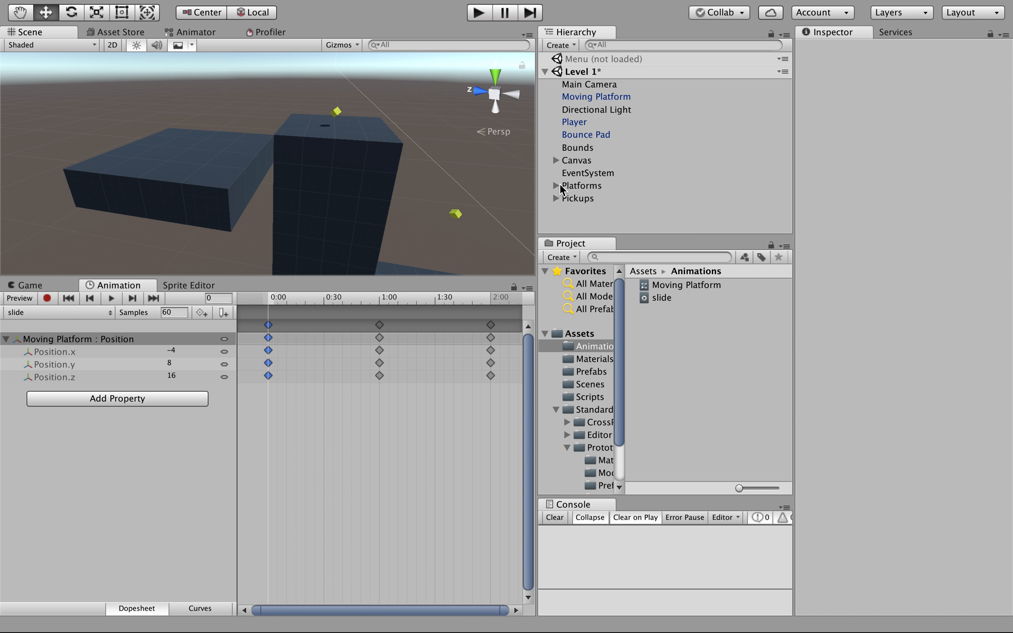
pyautogui.click(562, 44)
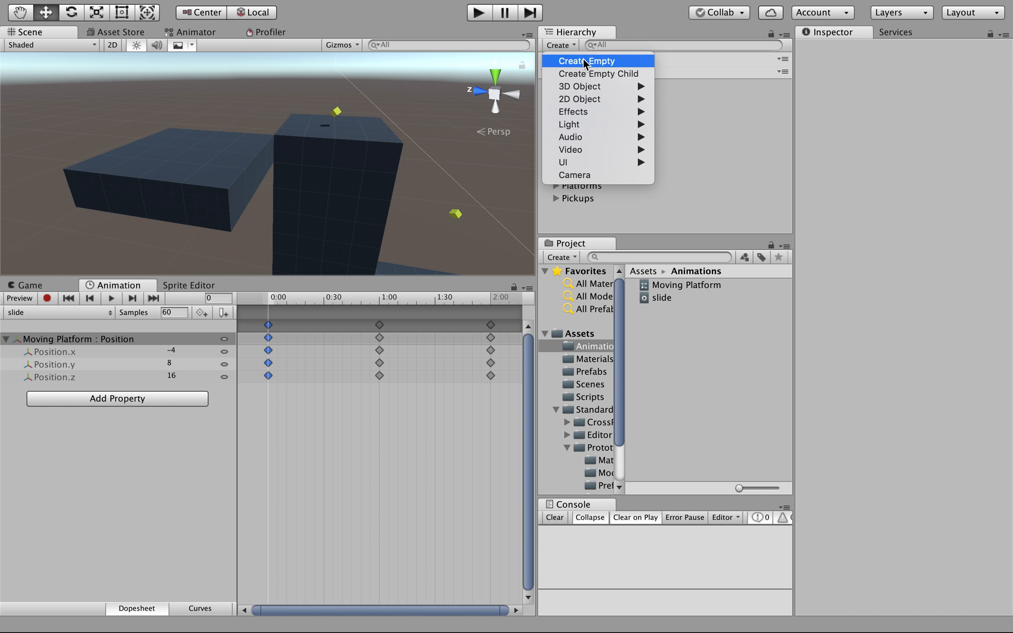
pyautogui.click(583, 59)
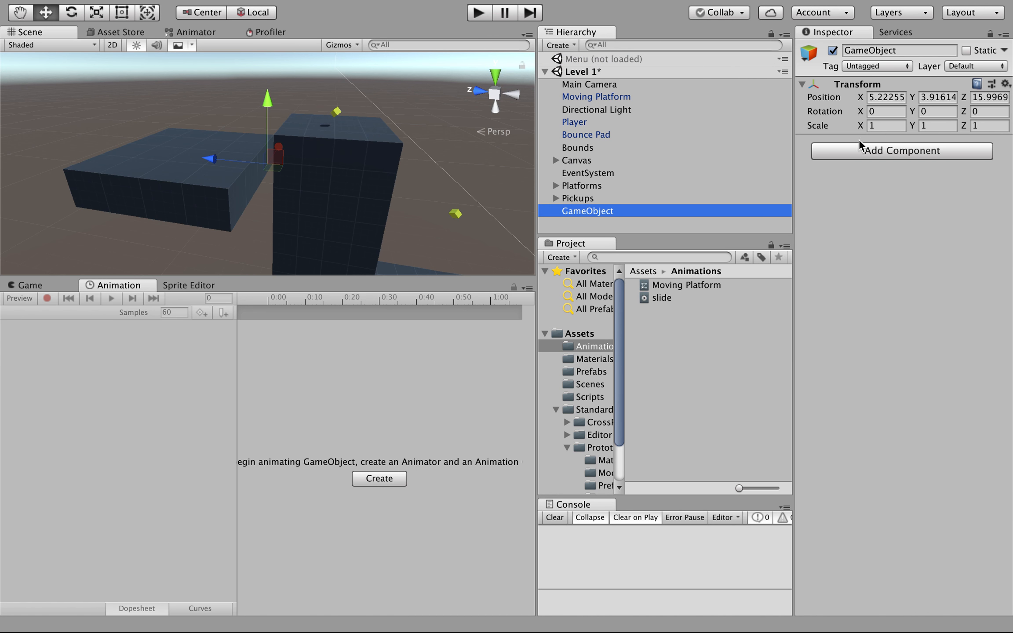
pyautogui.click(891, 50)
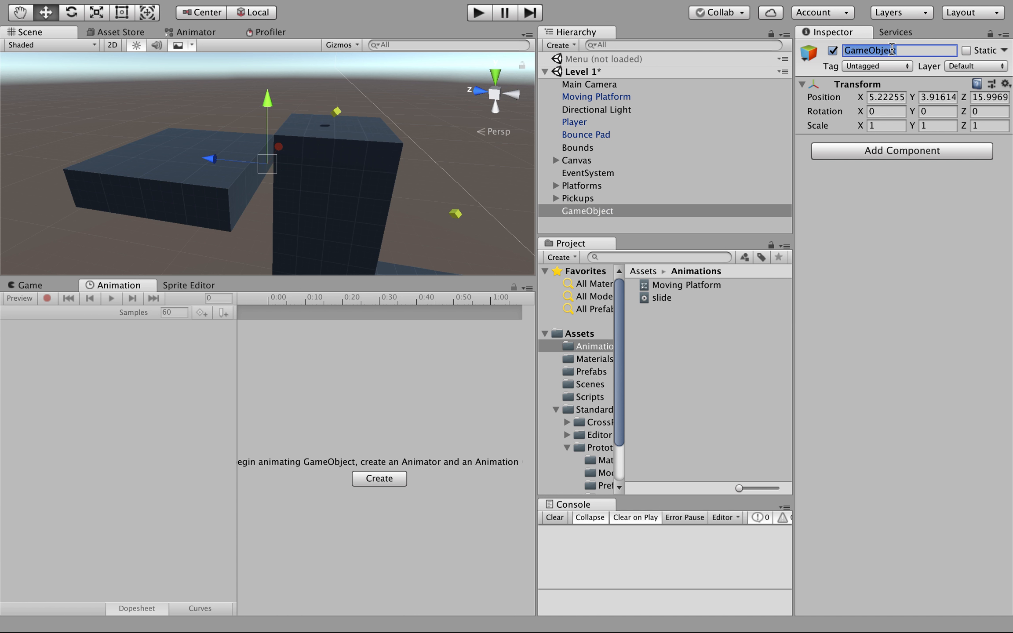
pyautogui.write('Plat')
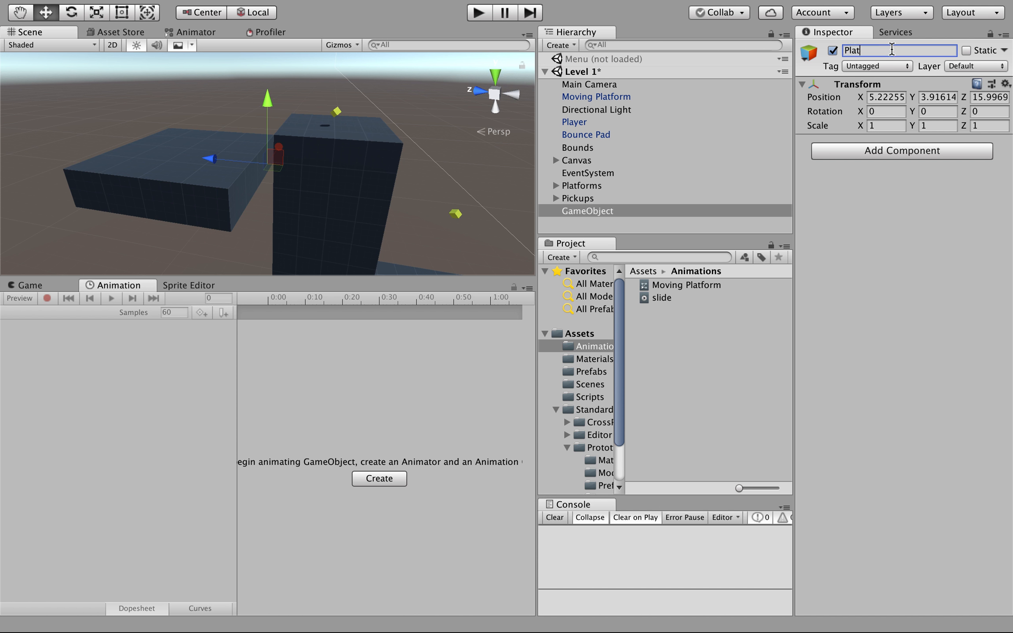
pyautogui.write('formParent')
pyautogui.click(907, 178)
pyautogui.click(1003, 87)
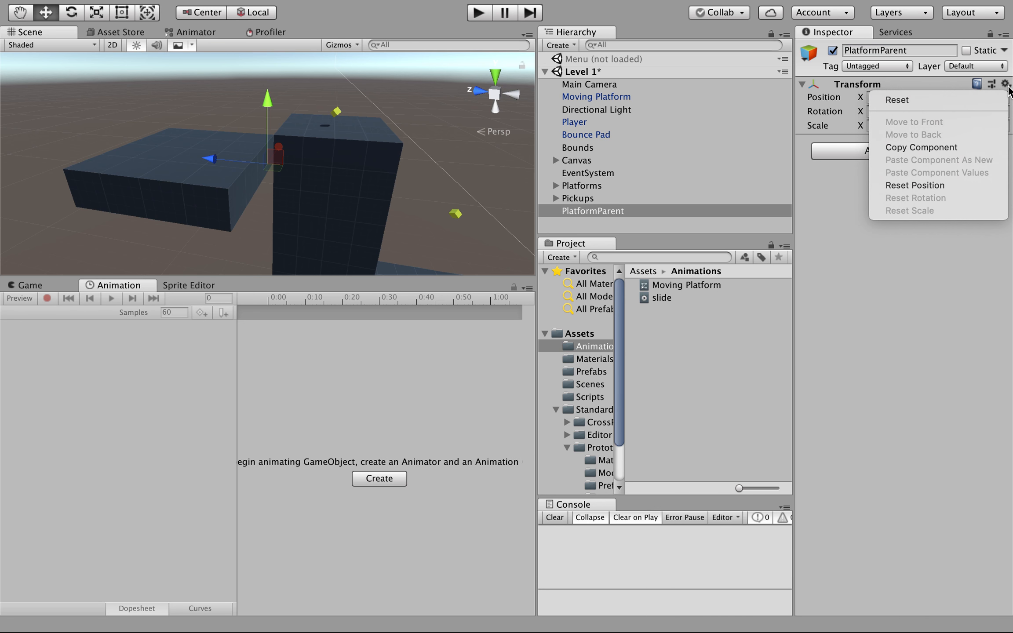
pyautogui.click(983, 99)
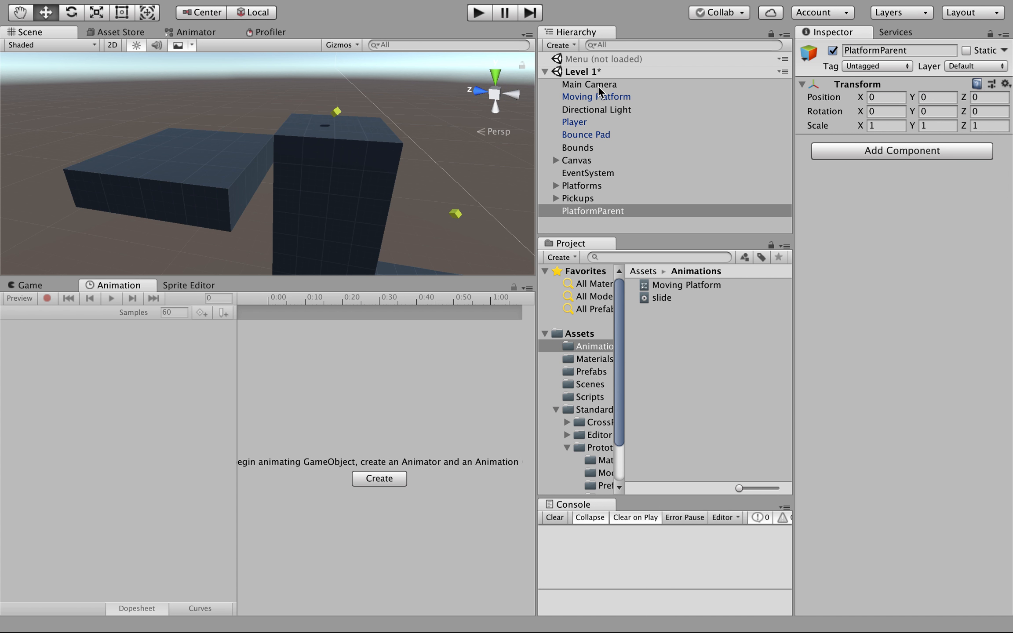
# - Make the Moving Platform a child of PlatformParent, then select the parent and collapse it in the hierarchy
pyautogui.moveTo(587, 97); pyautogui.dragTo(594, 214)
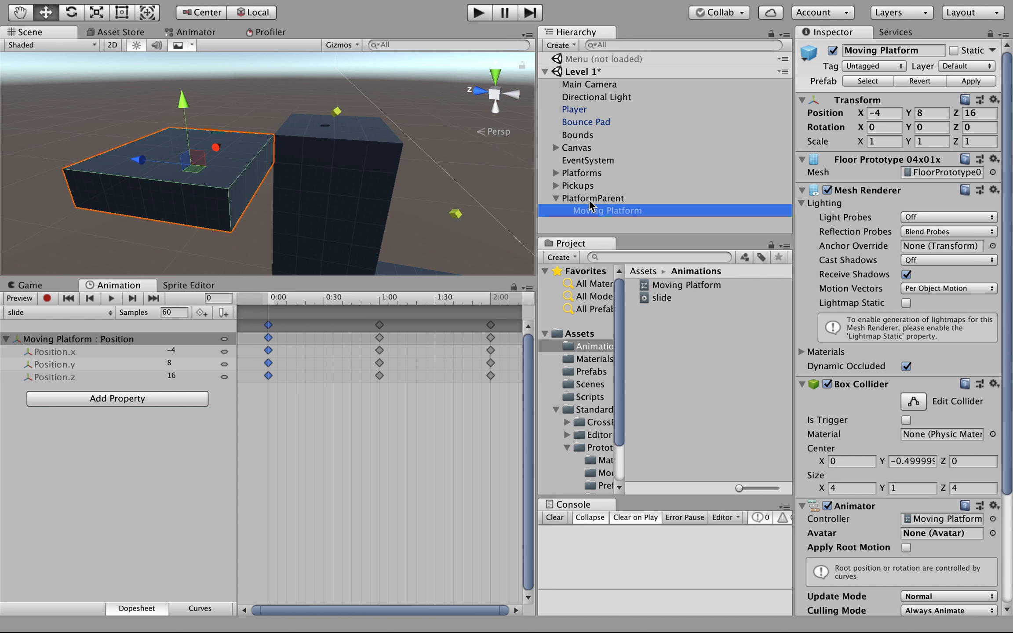
pyautogui.click(589, 198)
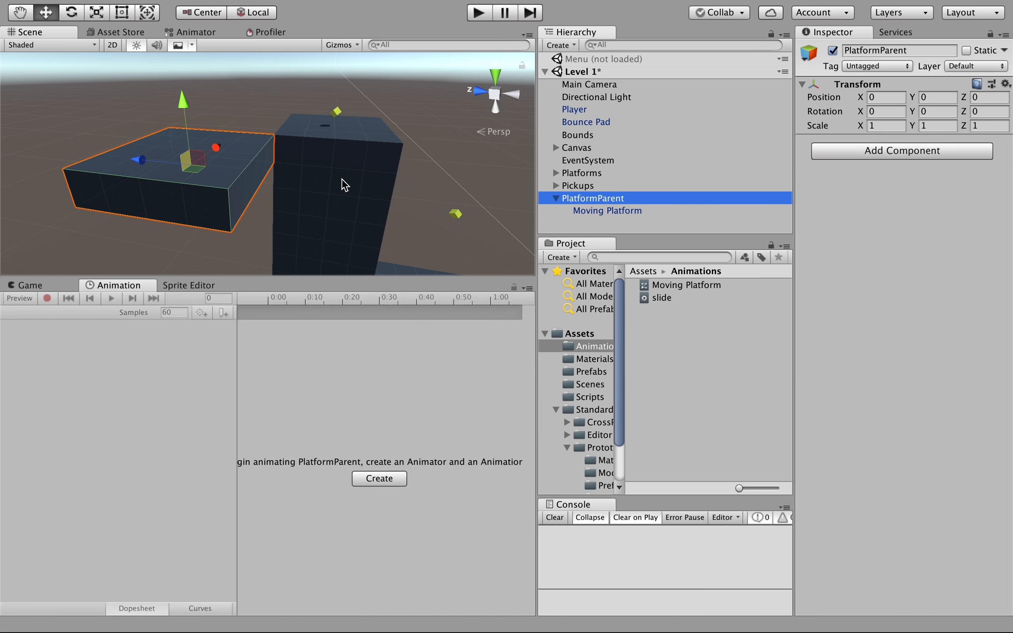
pyautogui.click(557, 199)
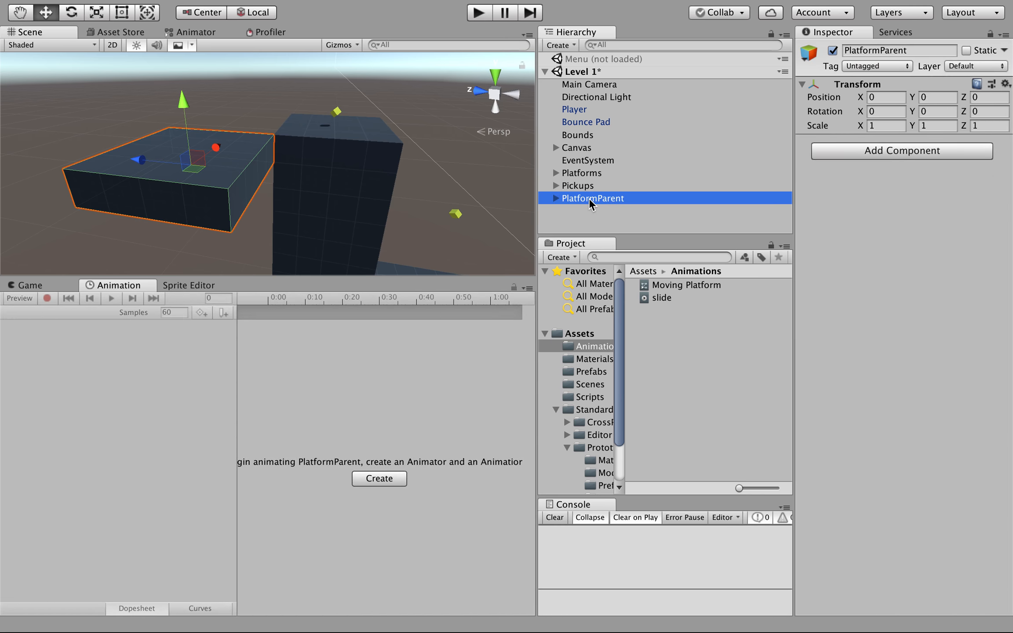
# - Move PlatformParent along Z to a position of about 4.18 and play-test the level
pyautogui.moveTo(139, 159); pyautogui.dragTo(3, 152)
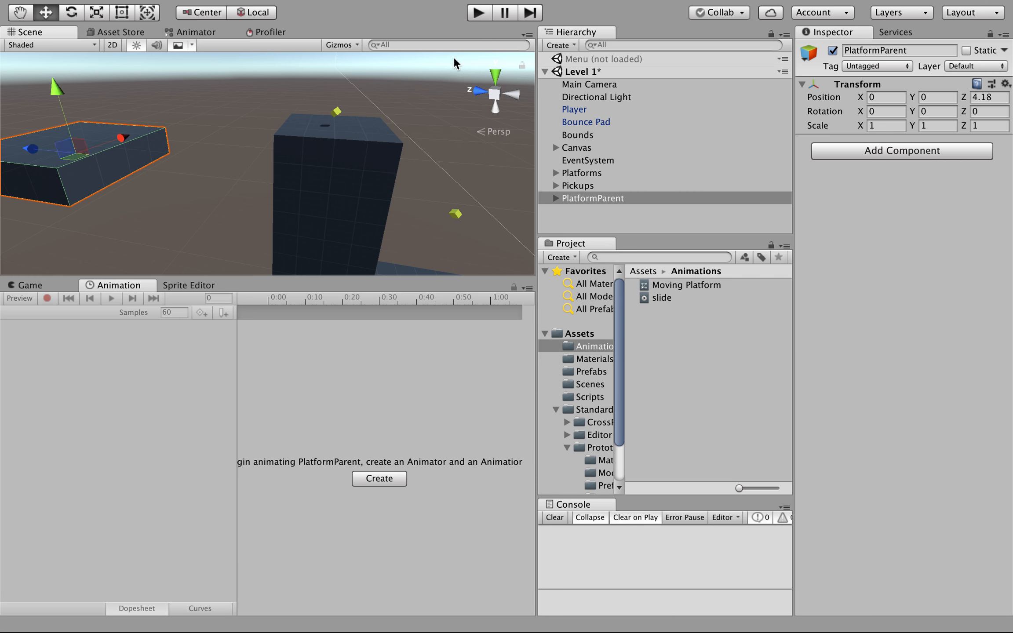
pyautogui.click(479, 17)
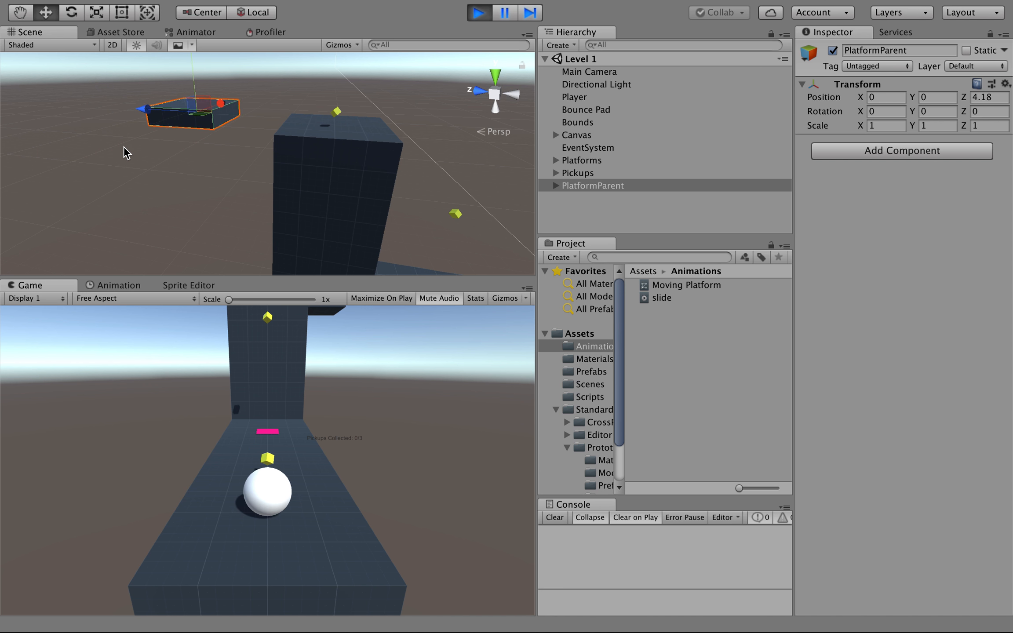
pyautogui.click(477, 14)
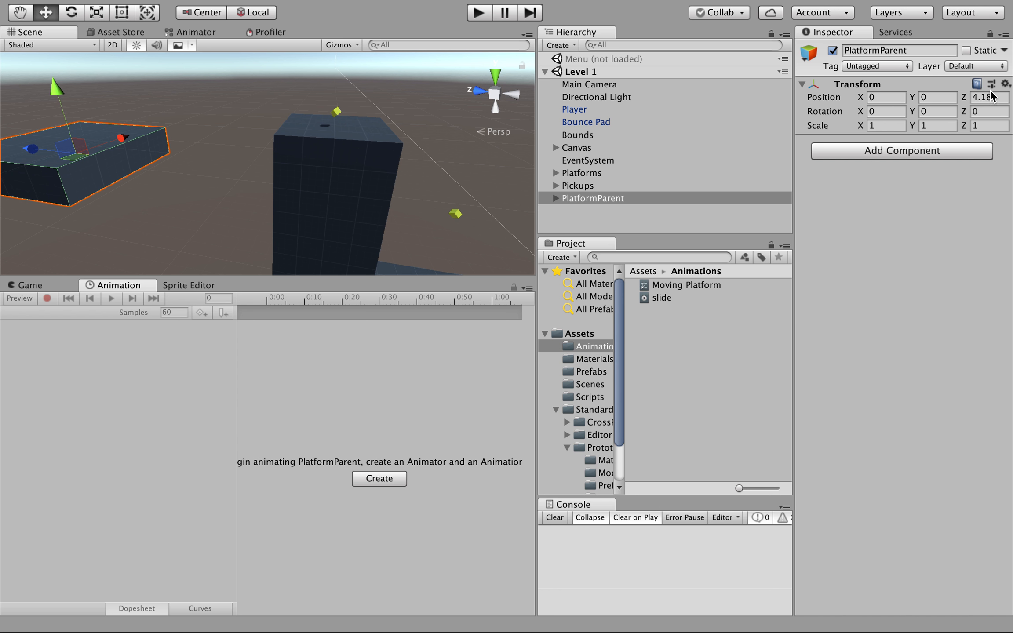
# - Reset PlatformParent's transform and deselect it
pyautogui.click(1006, 83)
pyautogui.click(960, 97)
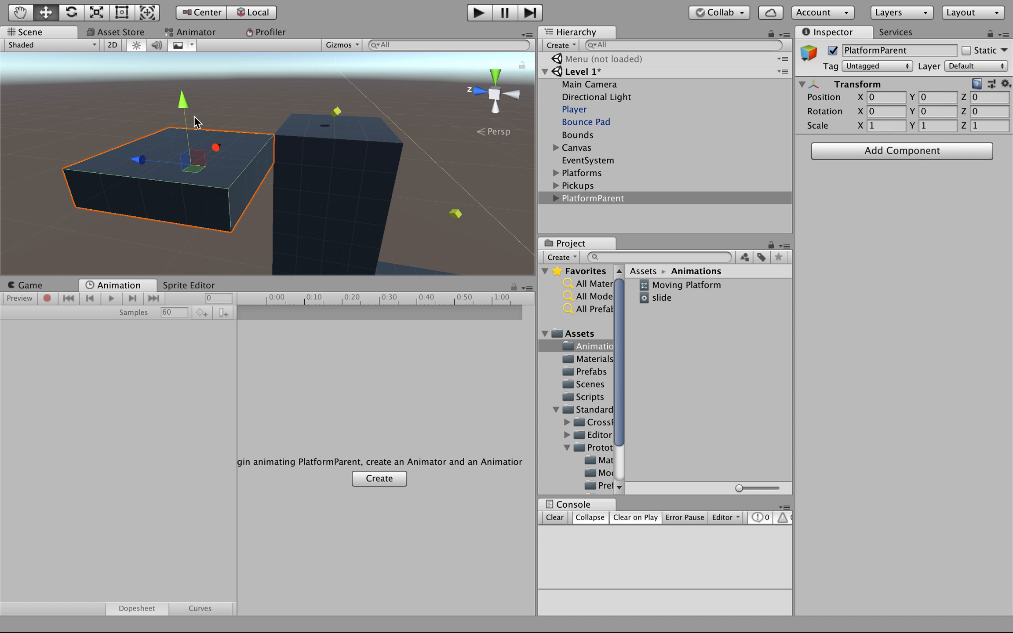
pyautogui.click(250, 104)
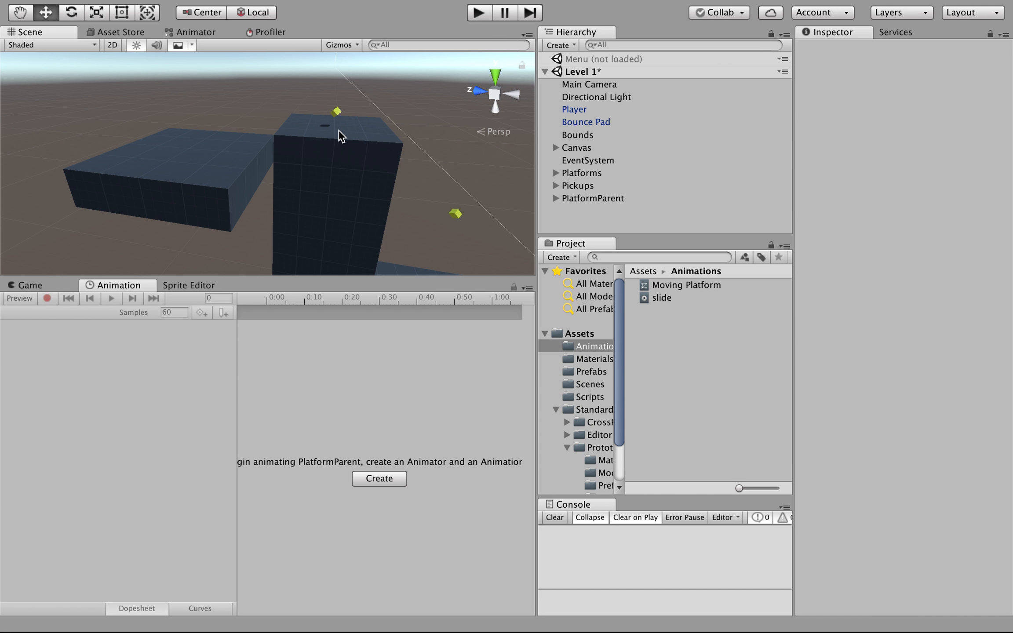
# - Select the yellow Pickup cube between the pink bounce pad and the player ball in the scene
pyautogui.keyDown('alt'); pyautogui.moveTo(373, 140); pyautogui.dragTo(474, 159); pyautogui.keyUp('alt')
pyautogui.keyDown('alt'); pyautogui.moveTo(364, 200); pyautogui.dragTo(353, 231); pyautogui.keyUp('alt')
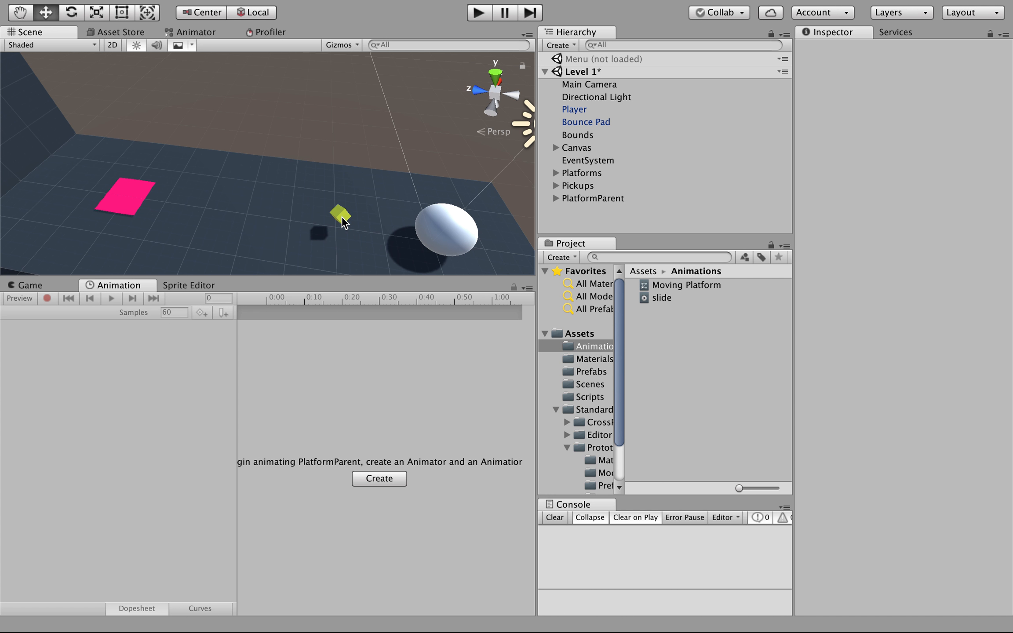
pyautogui.click(344, 222)
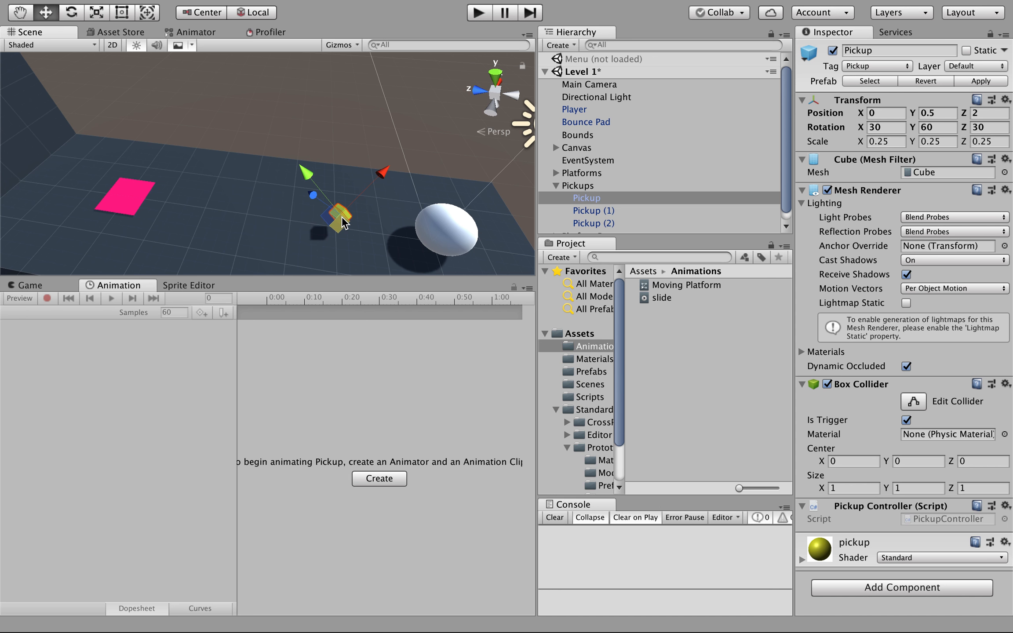
pyautogui.scroll(-1, 575, 177)
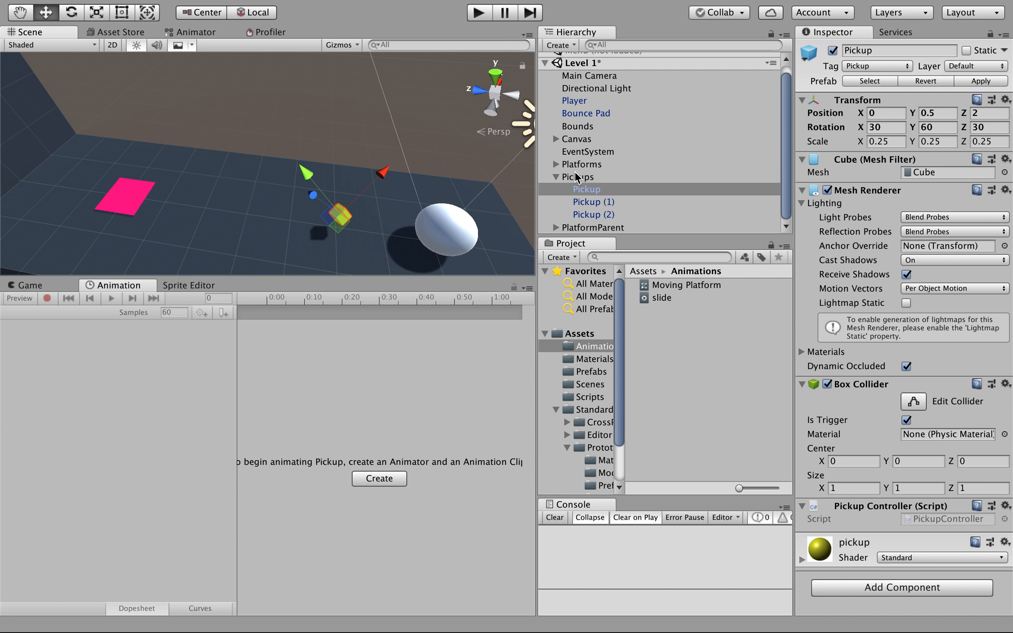
# - Create an empty game object named PickupParent in Level 1 and reset its transform
pyautogui.click(565, 46)
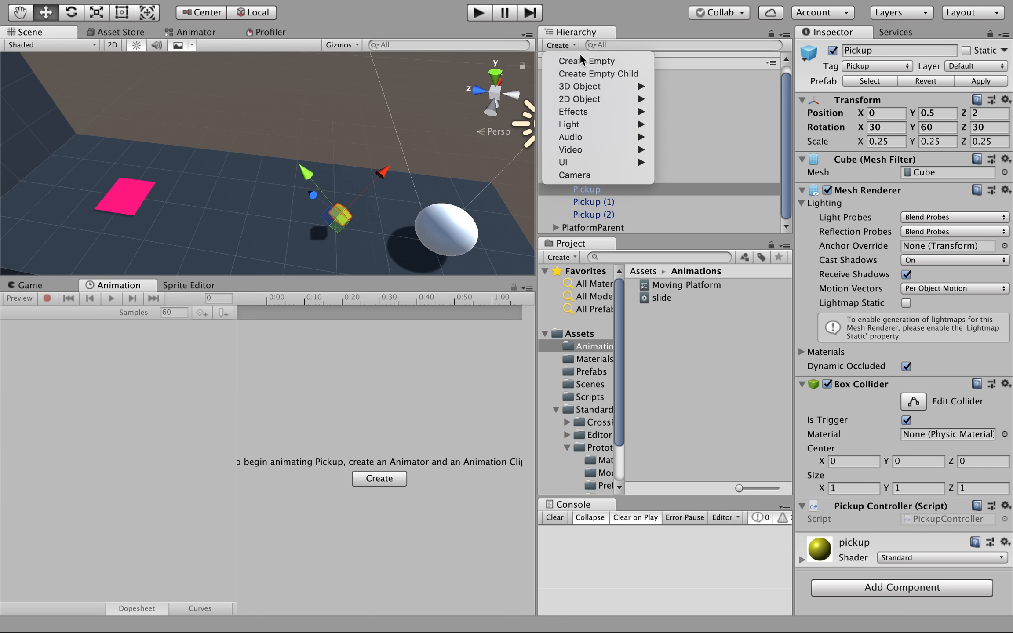
pyautogui.click(583, 61)
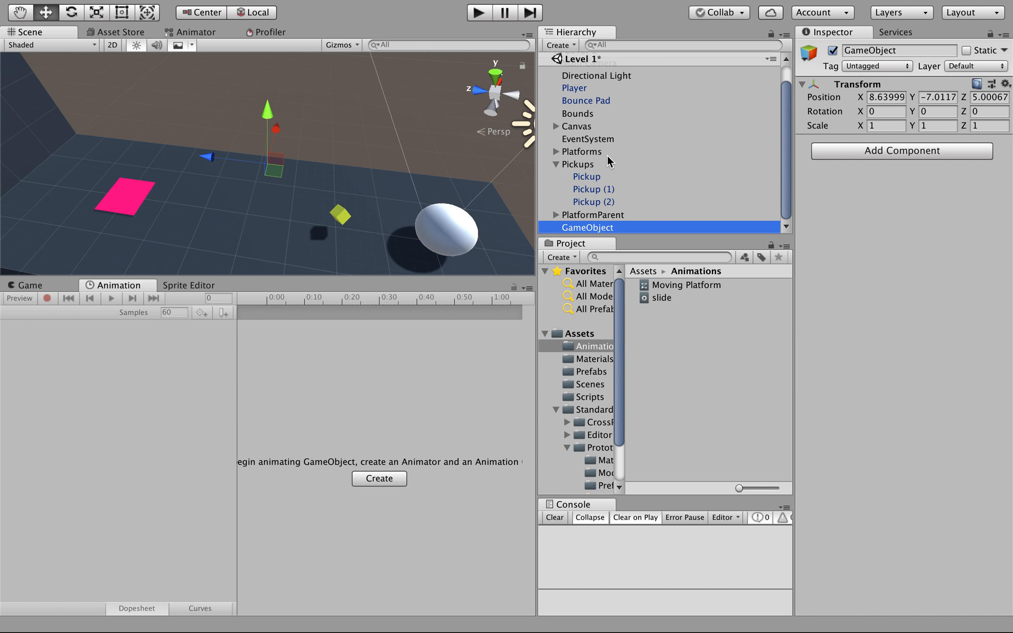
pyautogui.press('Return')
pyautogui.write('Pik')
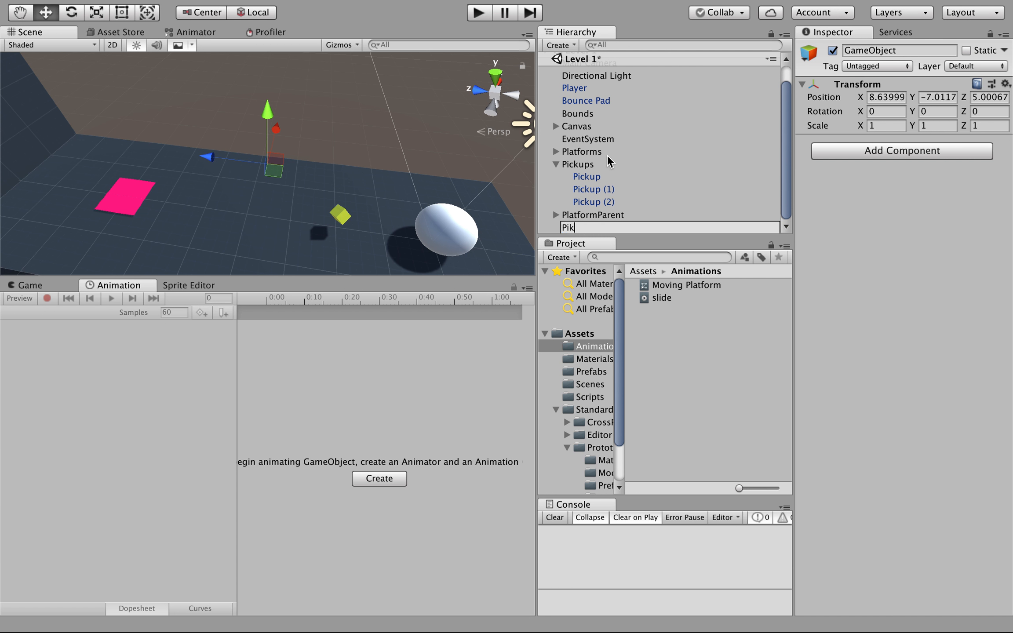
pyautogui.press('BackSpace')
pyautogui.write('ckupPae')
pyautogui.press('BackSpace')
pyautogui.write('rent')
pyautogui.press('Return')
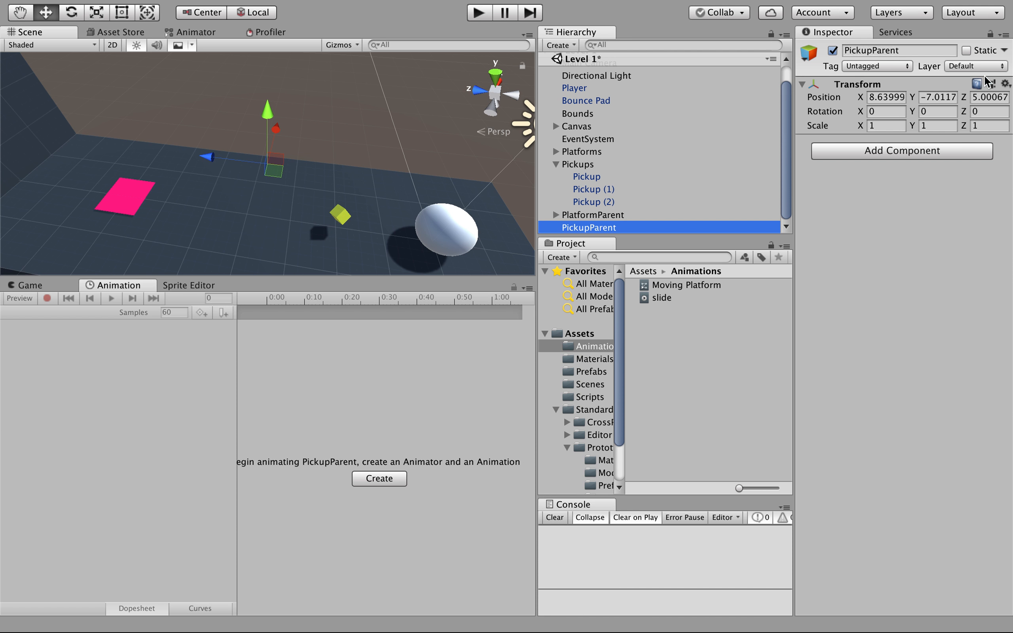
pyautogui.click(1005, 84)
pyautogui.click(967, 99)
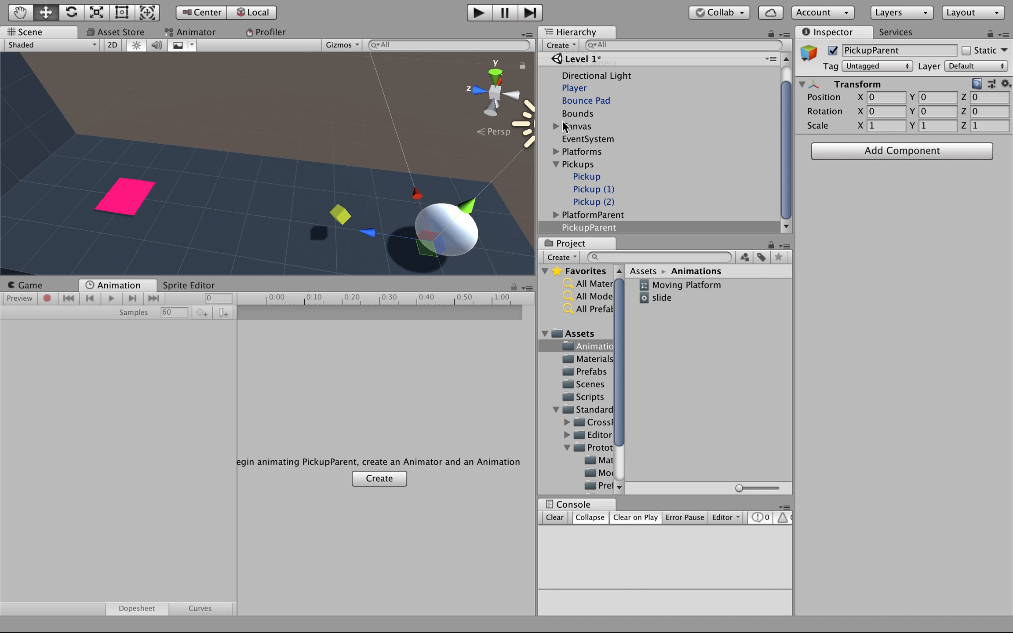
# - Make the first Pickup a child of PickupParent and keep the Pickup selected
pyautogui.scroll(2, 563, 120)
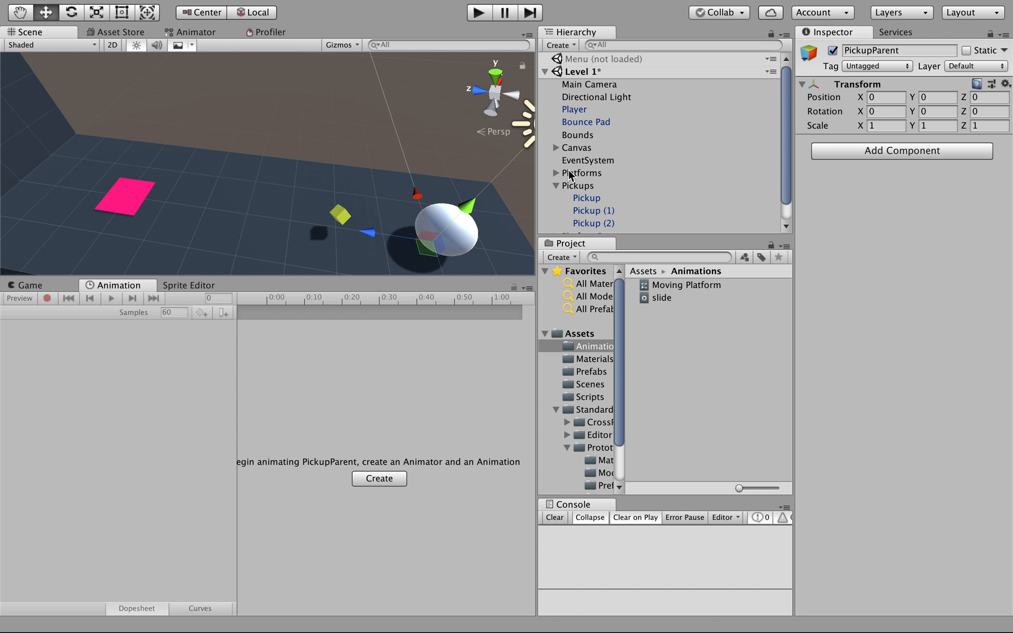
pyautogui.click(556, 172)
pyautogui.click(556, 173)
pyautogui.scroll(-1, 606, 175)
pyautogui.moveTo(585, 176); pyautogui.dragTo(588, 227)
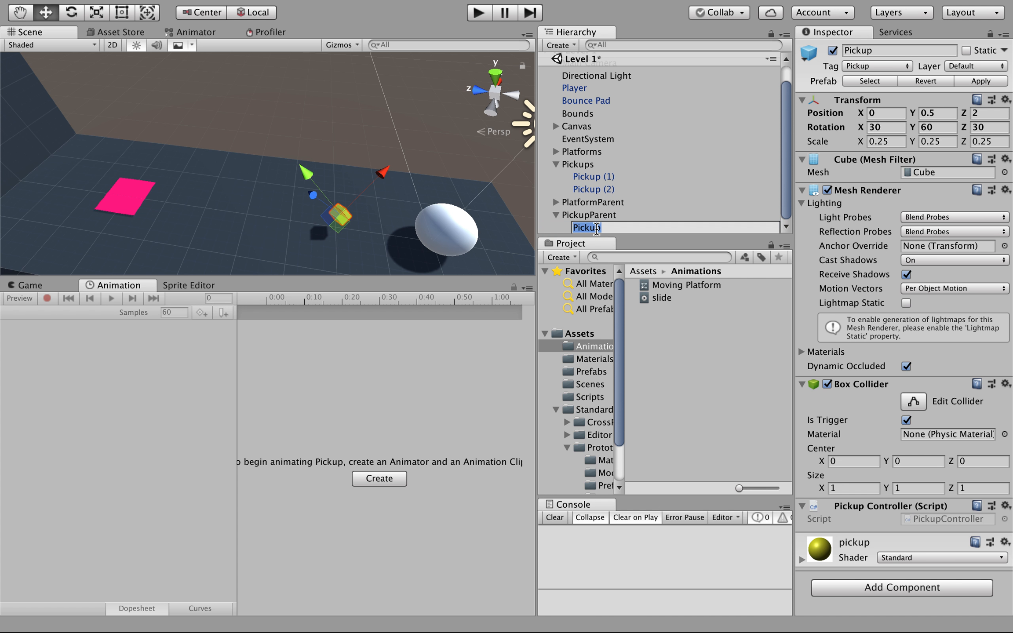
pyautogui.click(604, 216)
pyautogui.click(601, 224)
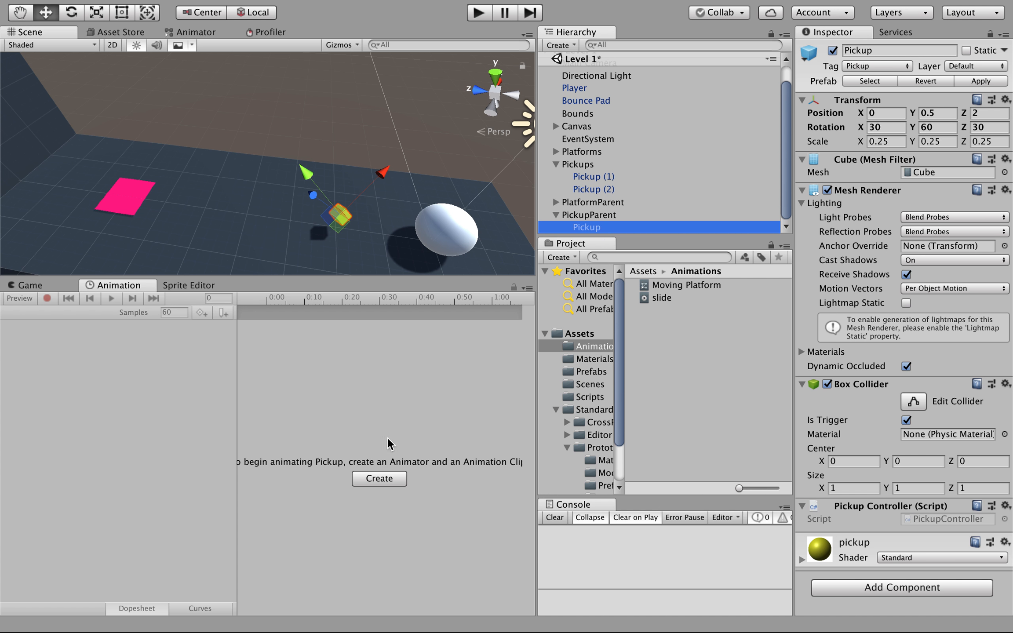
# - Create an animation clip named pickup for the Pickup object and save it in the Animations folder
pyautogui.click(379, 479)
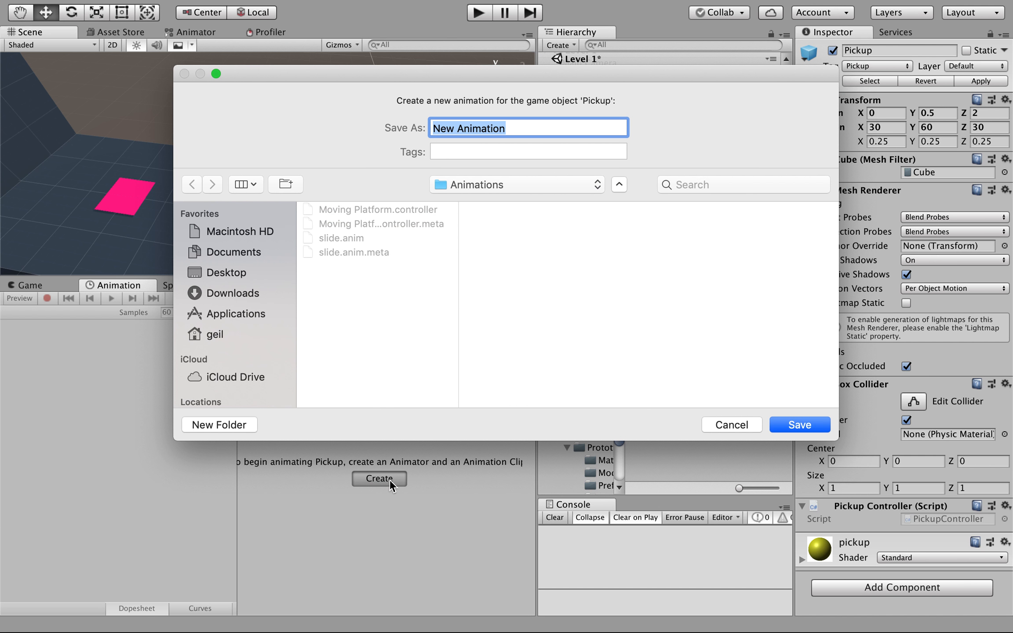
pyautogui.write('pick')
pyautogui.press('BackSpace')
pyautogui.press('BackSpace')
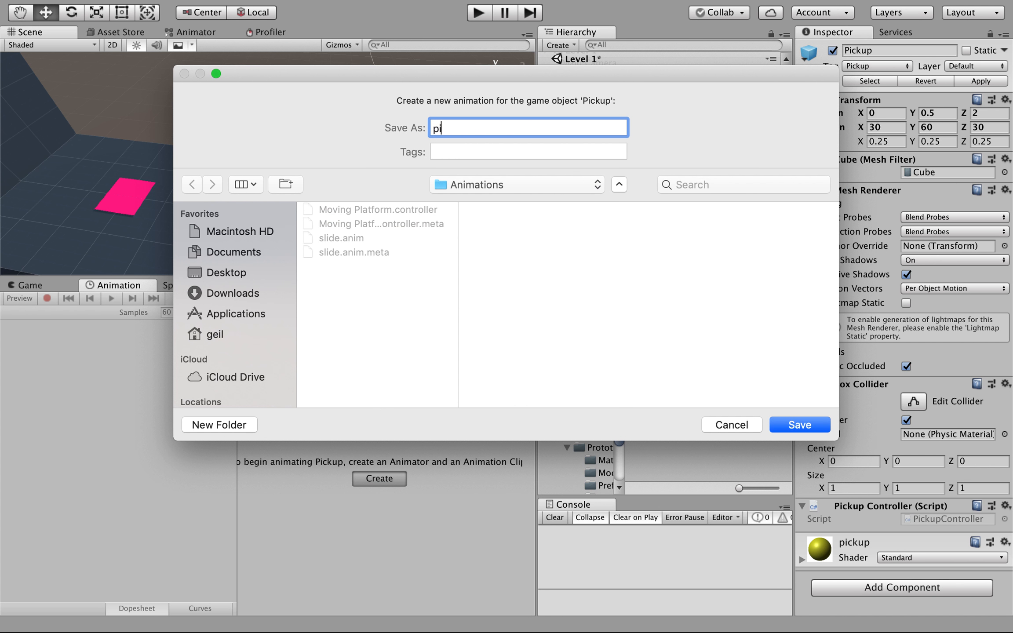
pyautogui.write('ckup')
pyautogui.click(800, 425)
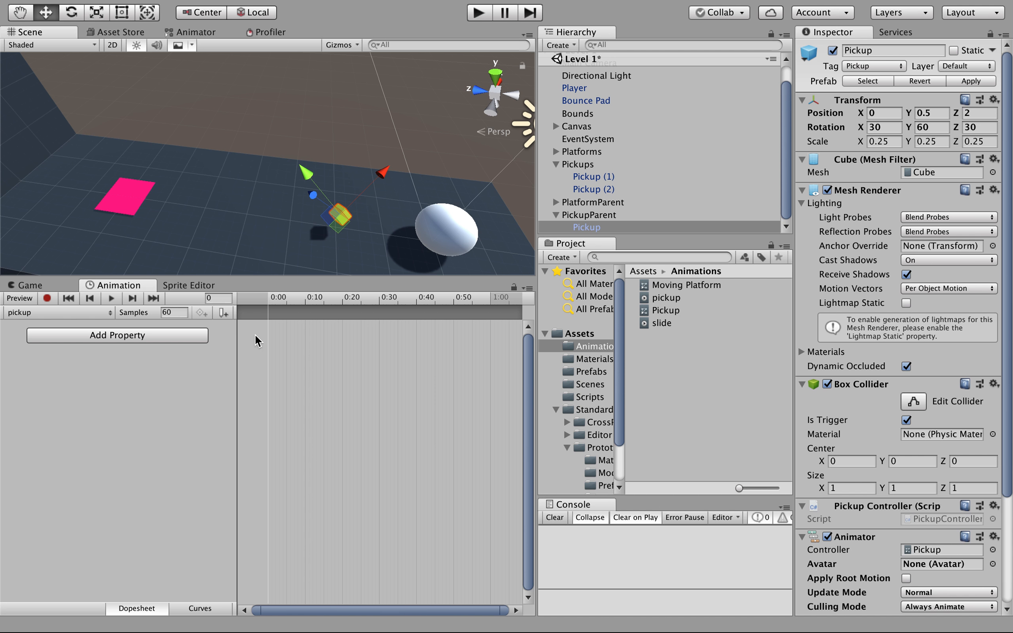
# - Add the transform's Position and Rotation properties to the Pickup's pickup clip
pyautogui.click(586, 227)
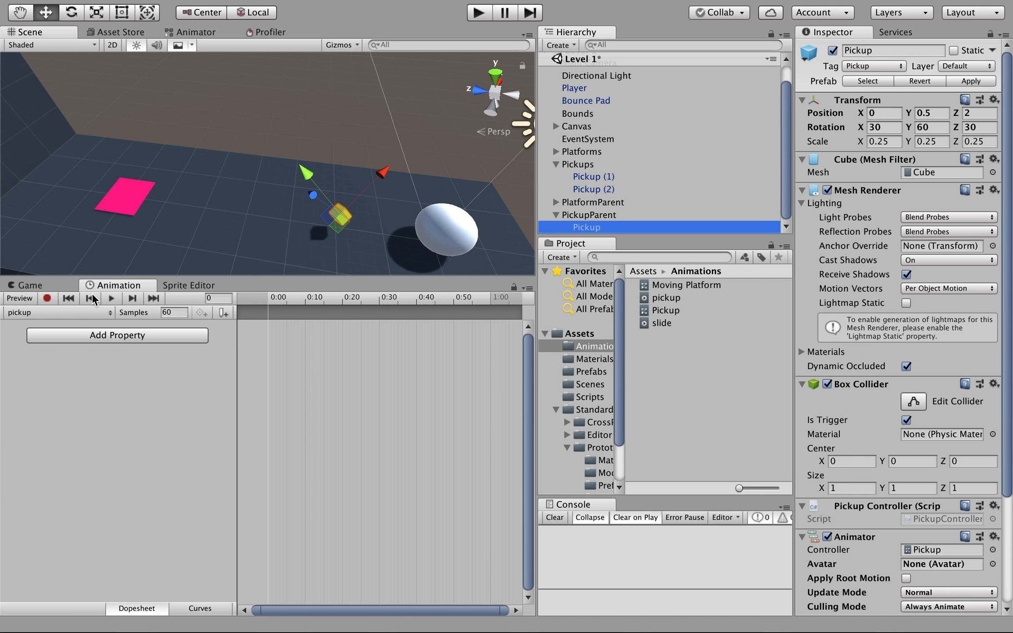
pyautogui.click(124, 337)
pyautogui.click(217, 336)
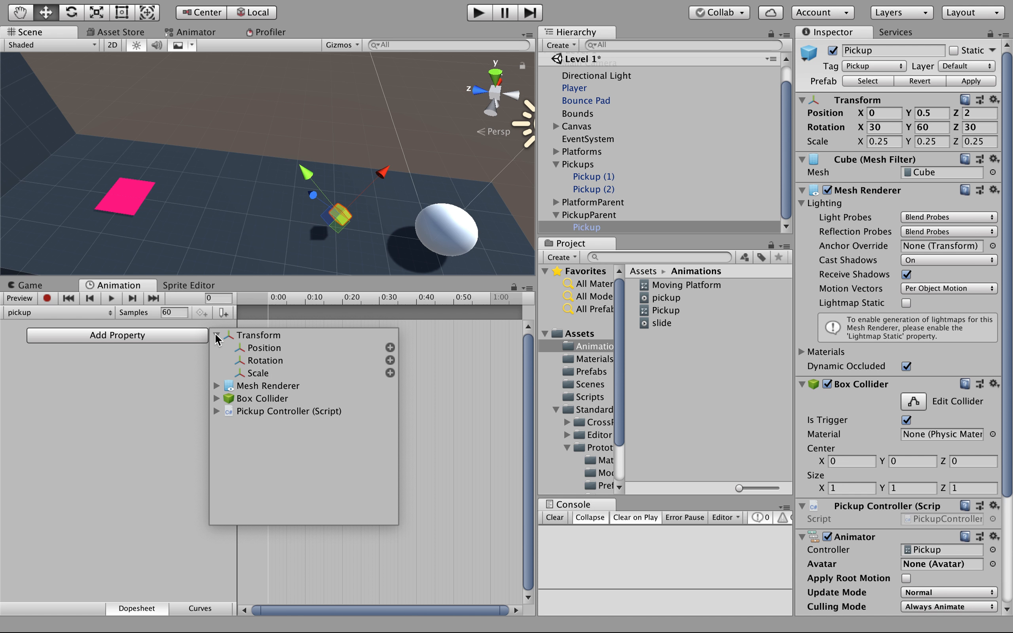
pyautogui.click(389, 348)
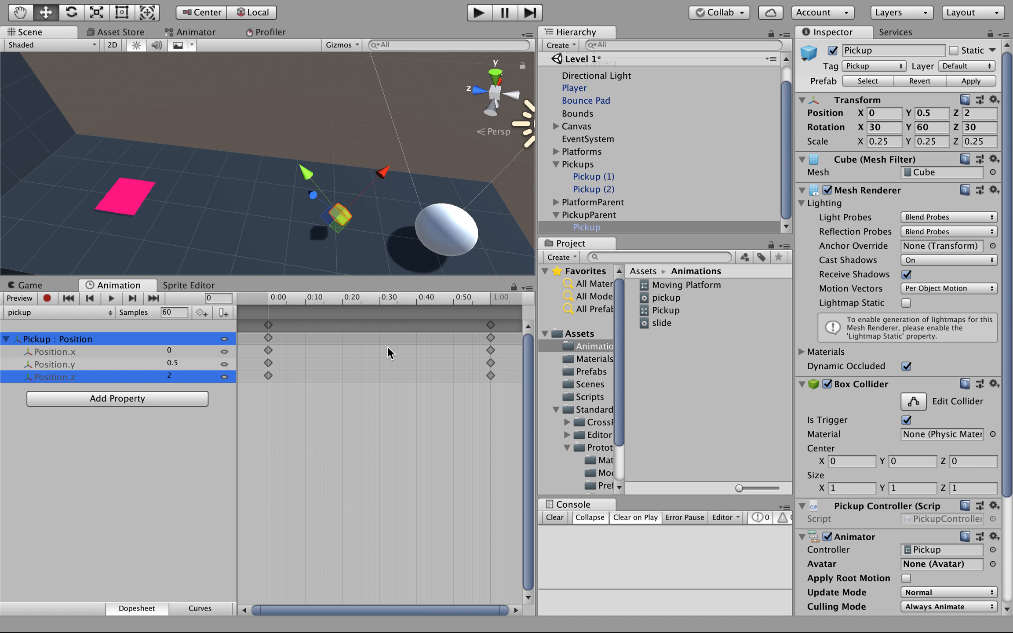
pyautogui.click(108, 400)
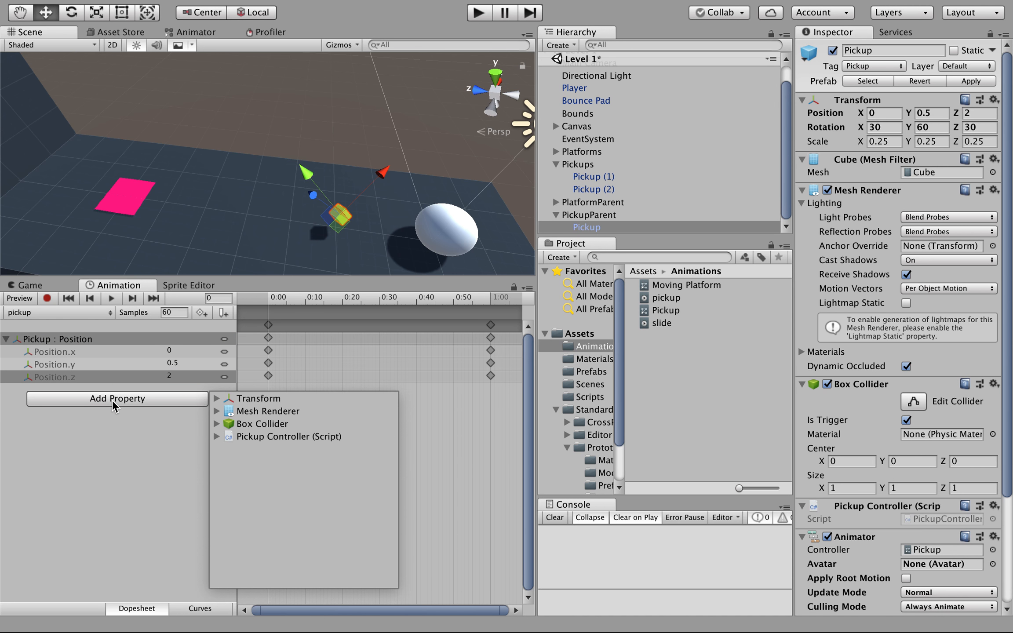
pyautogui.click(216, 398)
pyautogui.click(389, 411)
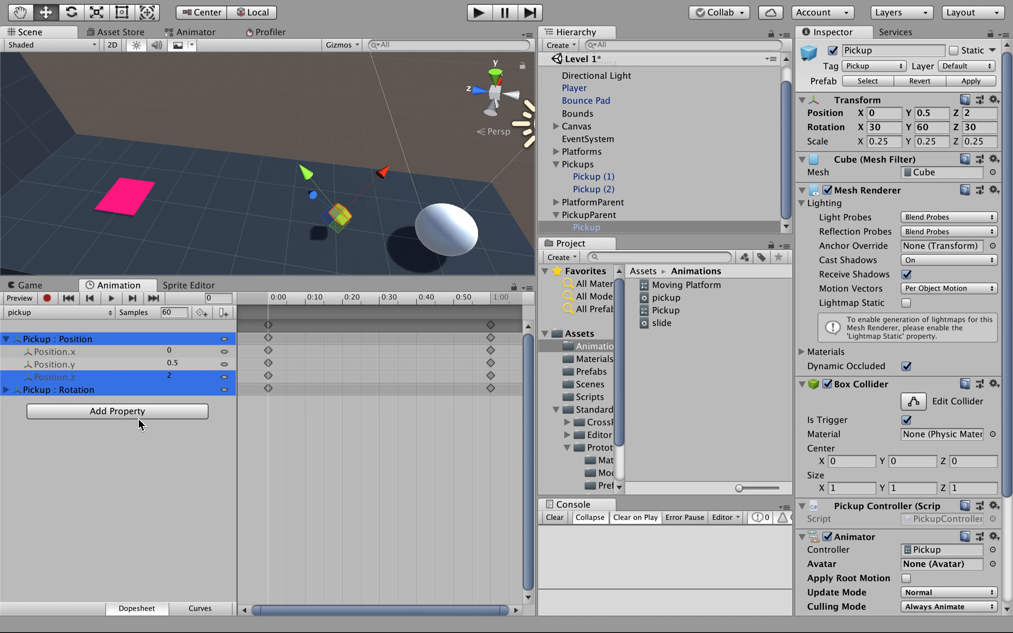
# - Add a keyframe for the Pickup's position at frame 30 of the pickup clip
pyautogui.click(6, 340)
pyautogui.click(27, 340)
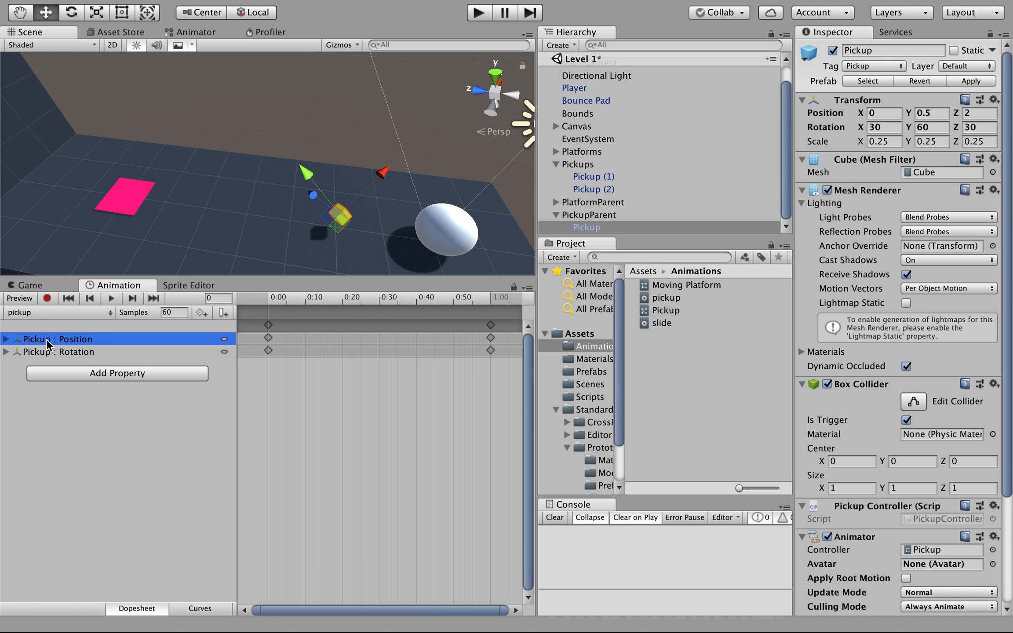
pyautogui.click(6, 339)
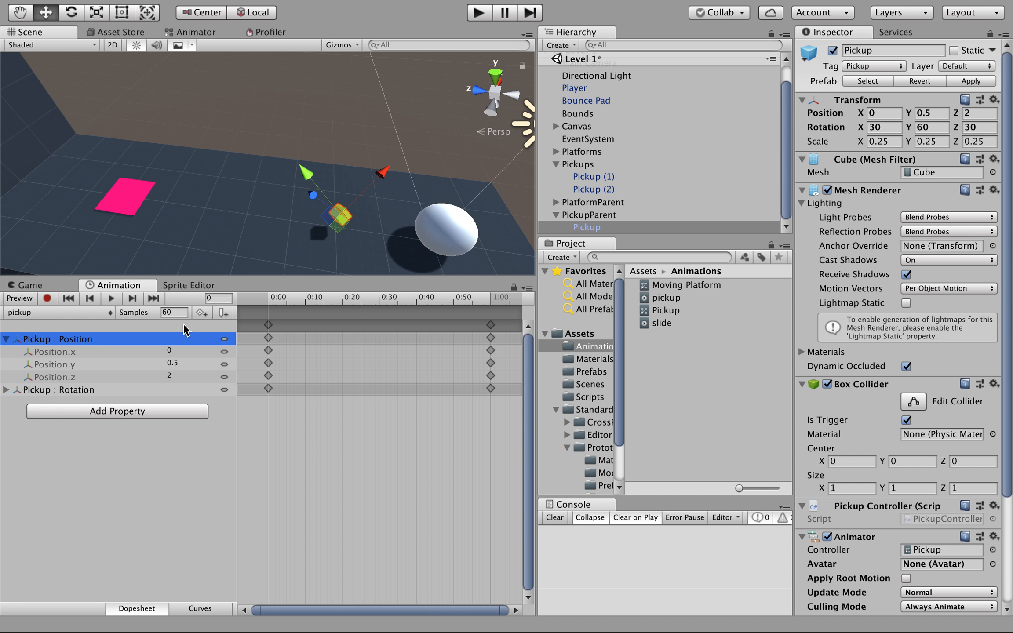
pyautogui.click(218, 298)
pyautogui.write('30')
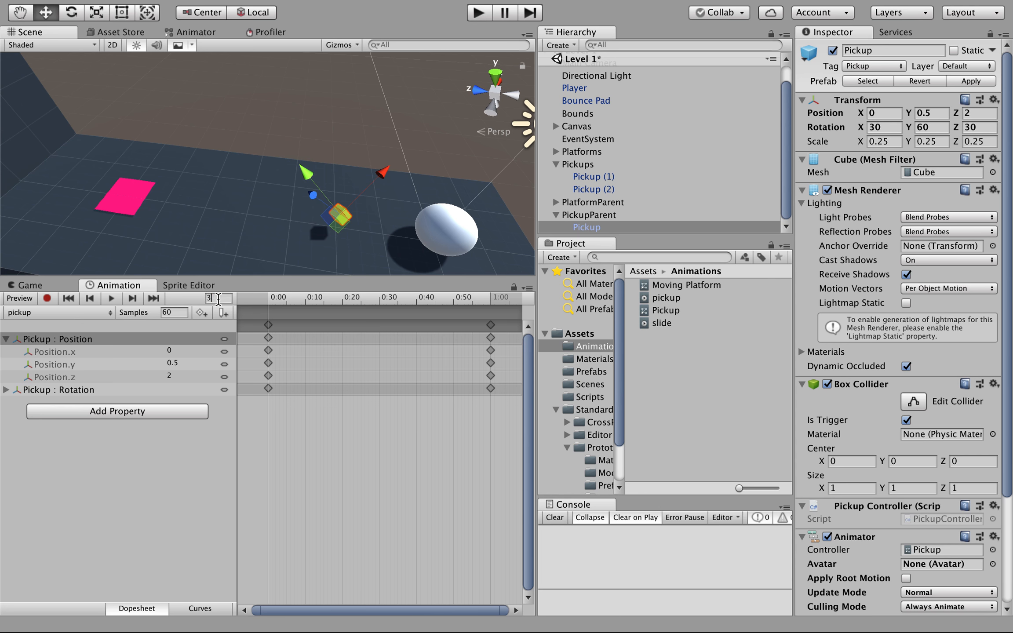
pyautogui.press('Return')
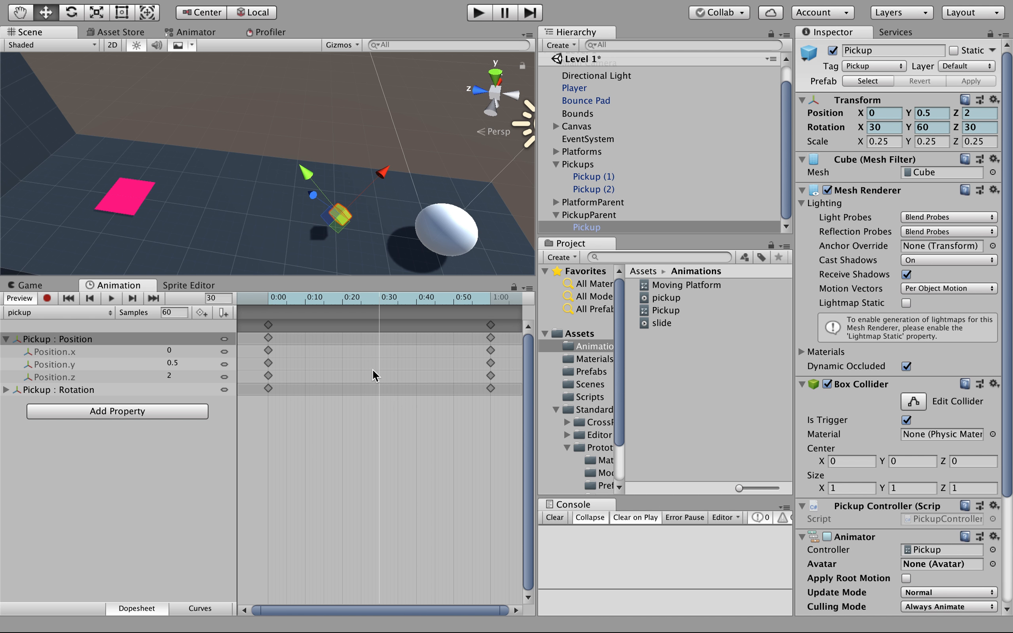
pyautogui.click(200, 313)
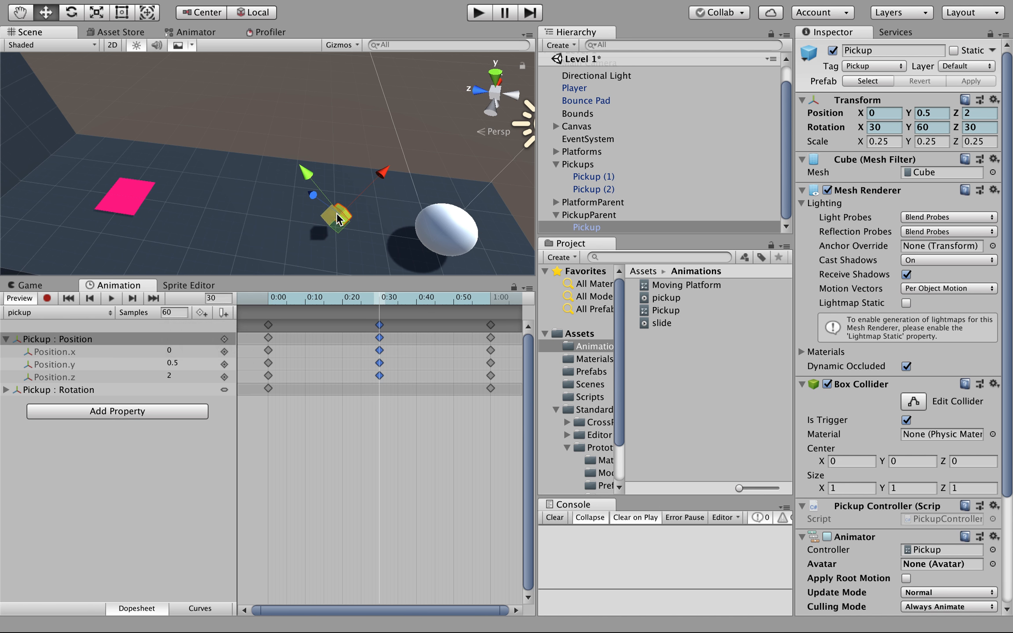
# - Record a Y position of 0.8 for the Pickup at frame 30 of the pickup clip and stop recording
pyautogui.click(500, 110)
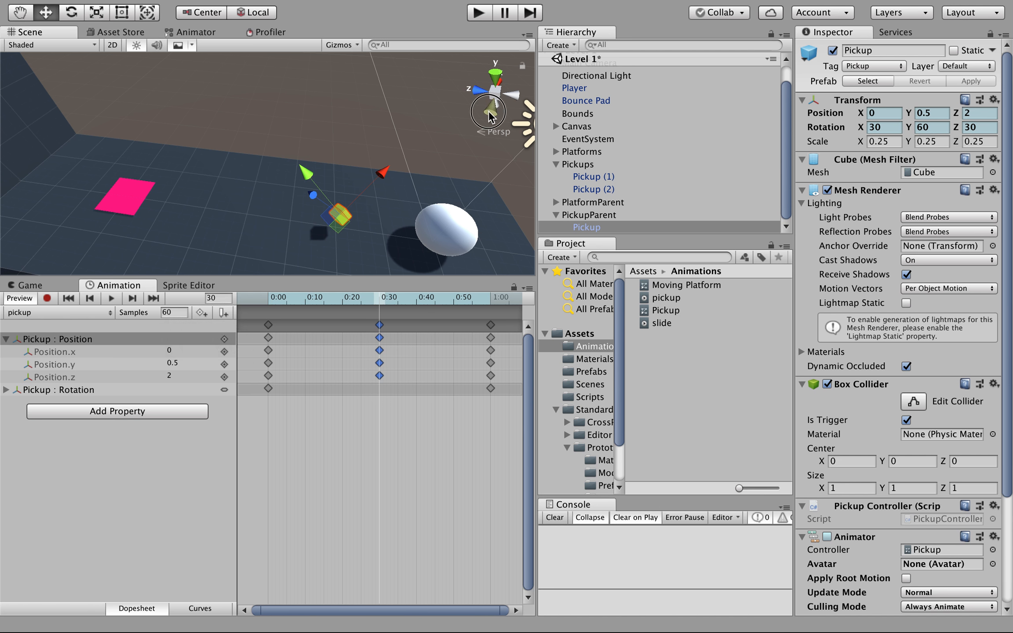
pyautogui.click(284, 156)
pyautogui.keyDown('alt'); pyautogui.moveTo(285, 156); pyautogui.dragTo(284, 149); pyautogui.keyUp('alt')
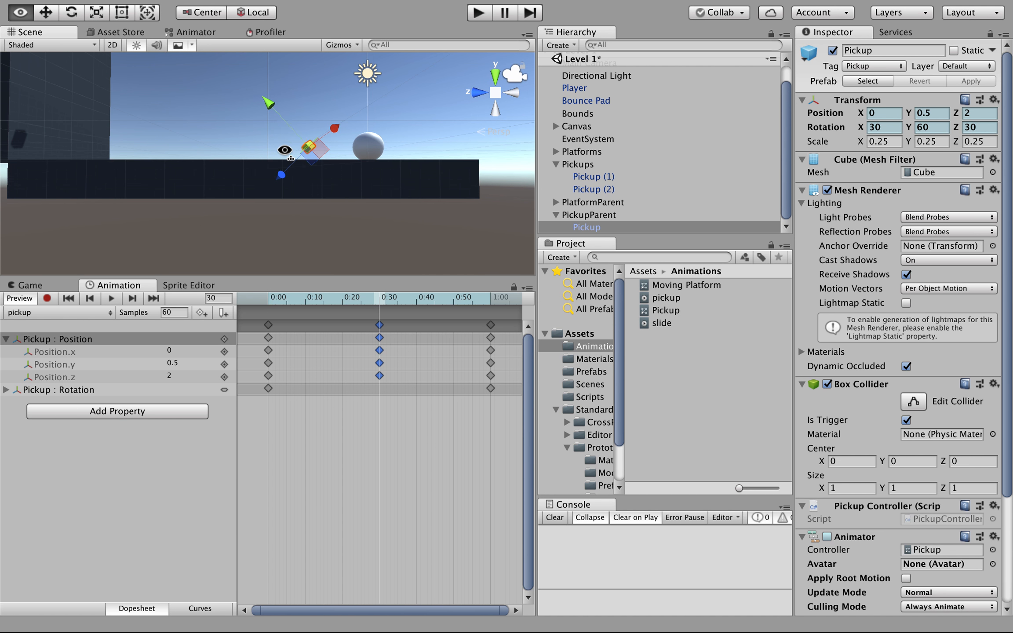
pyautogui.click(495, 94)
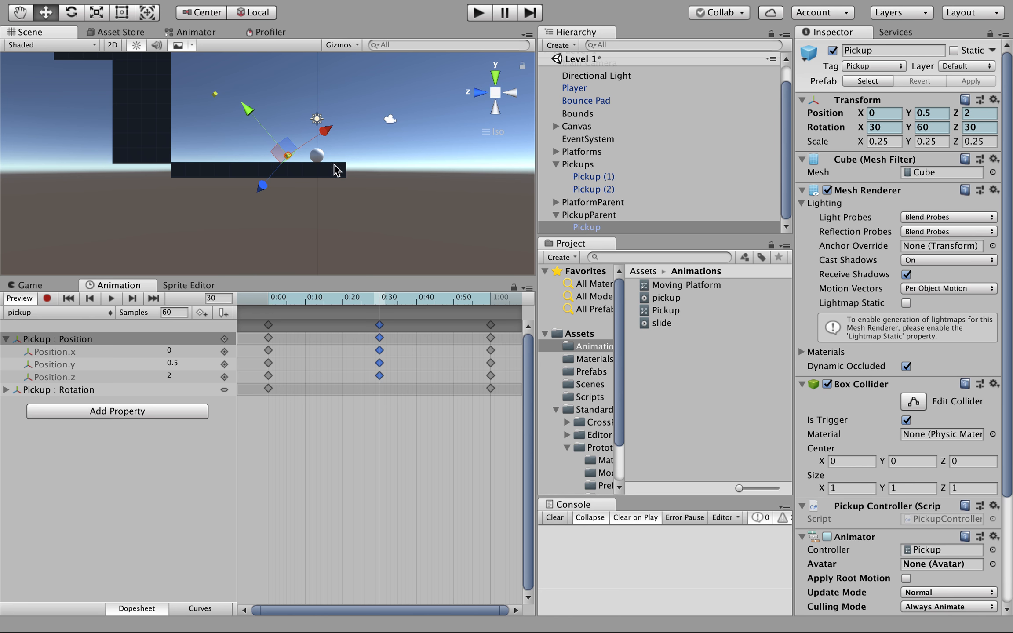
pyautogui.scroll(3, 302, 165)
pyautogui.scroll(5, 300, 166)
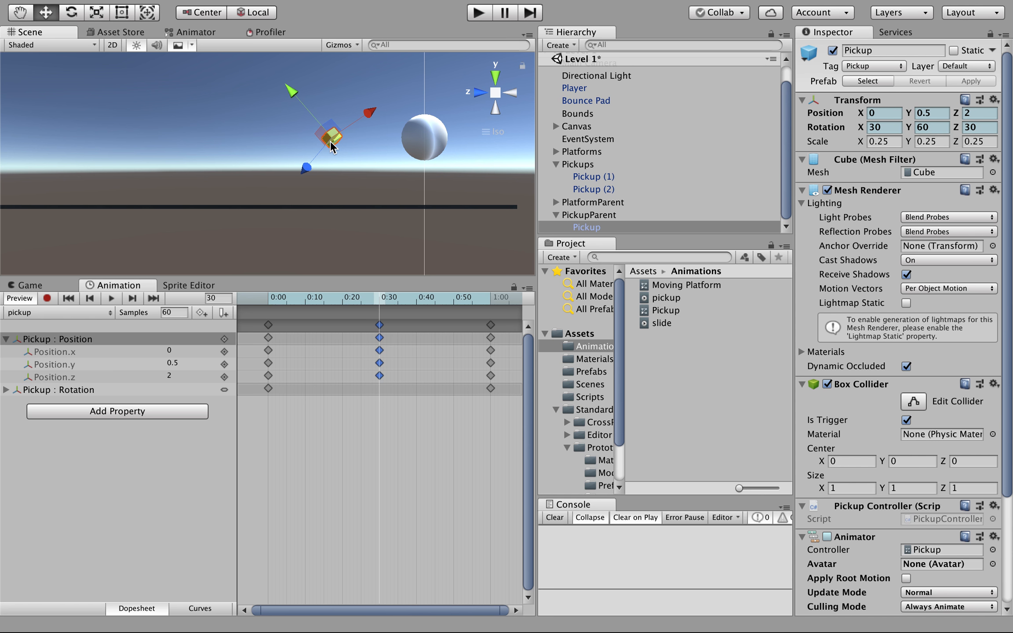
pyautogui.click(47, 299)
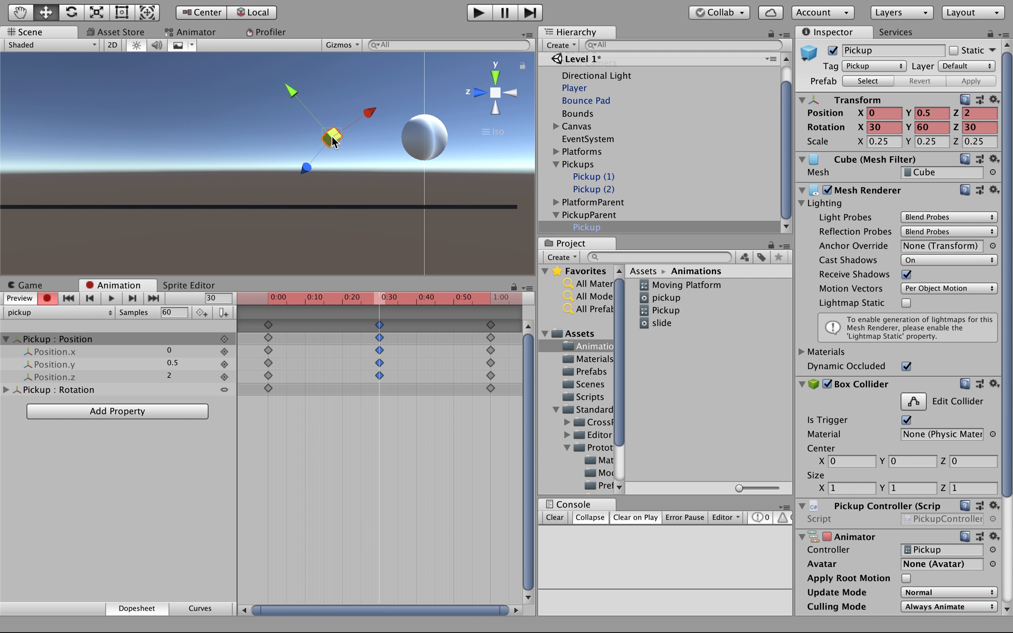
pyautogui.click(932, 113)
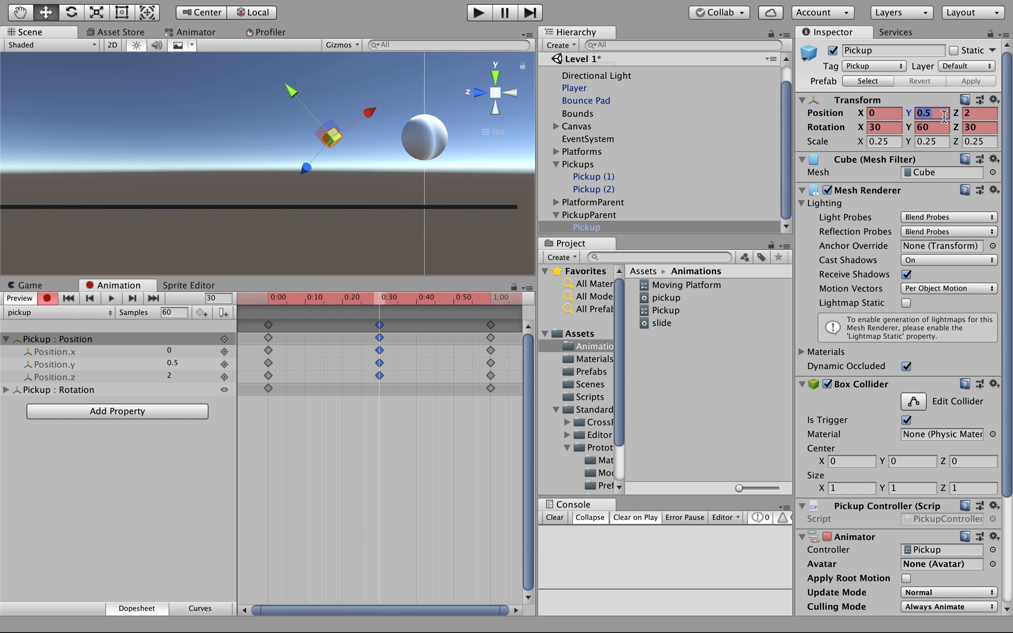
pyautogui.write('.8')
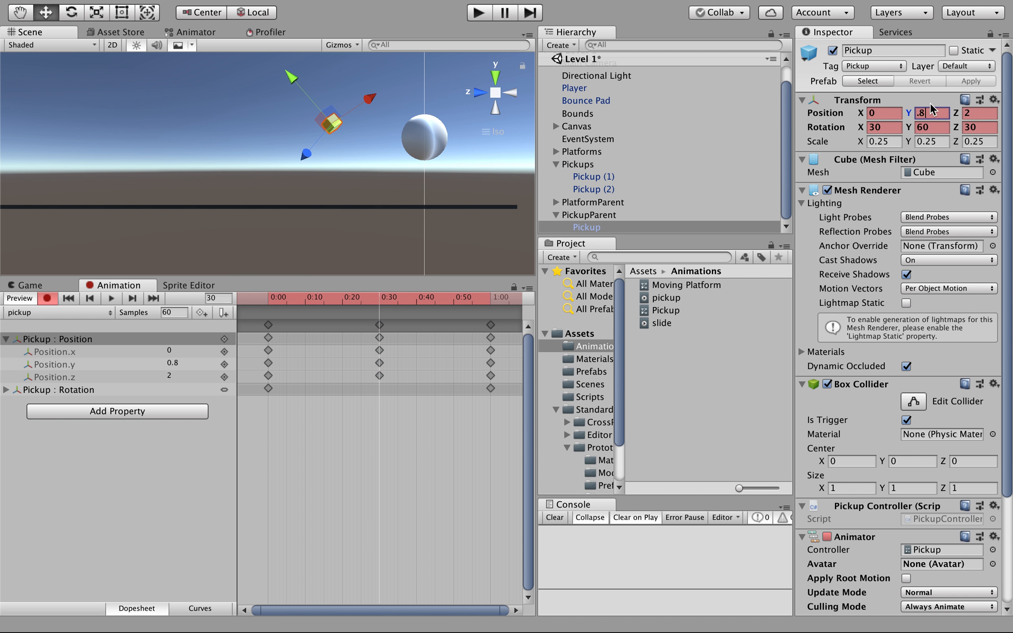
pyautogui.click(49, 300)
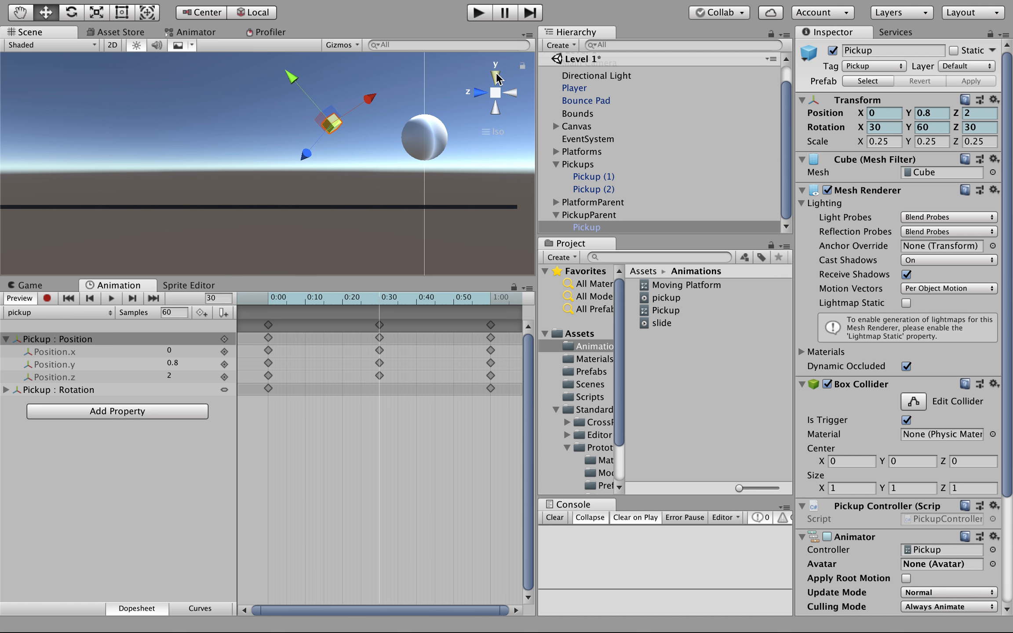
# - Review the Pickup's position keyframes at frames 0 and 30 from above and start recording at the frame 60 keyframe
pyautogui.click(496, 74)
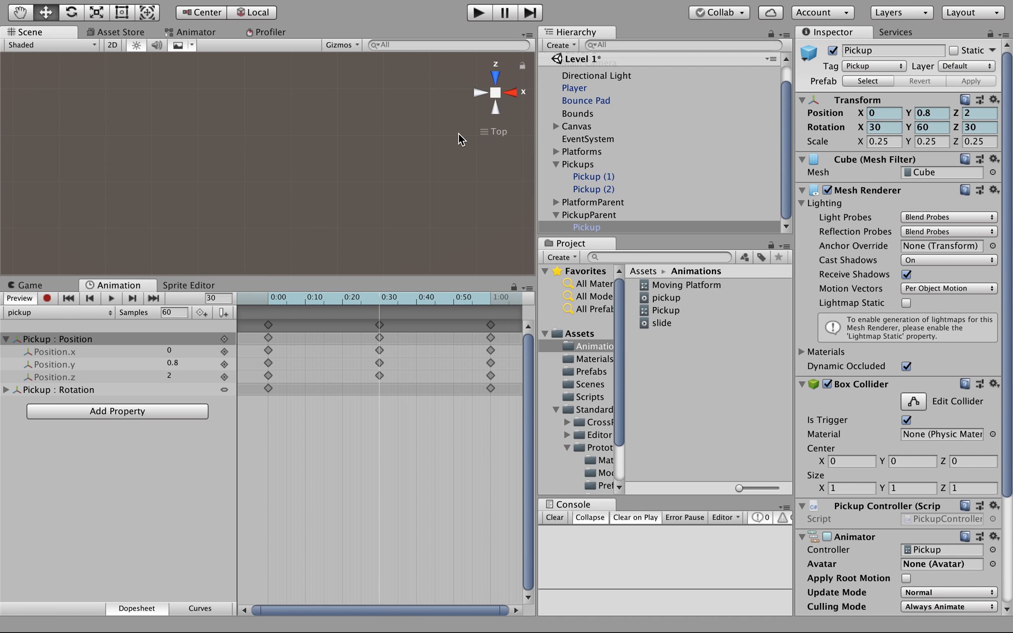
pyautogui.press('f')
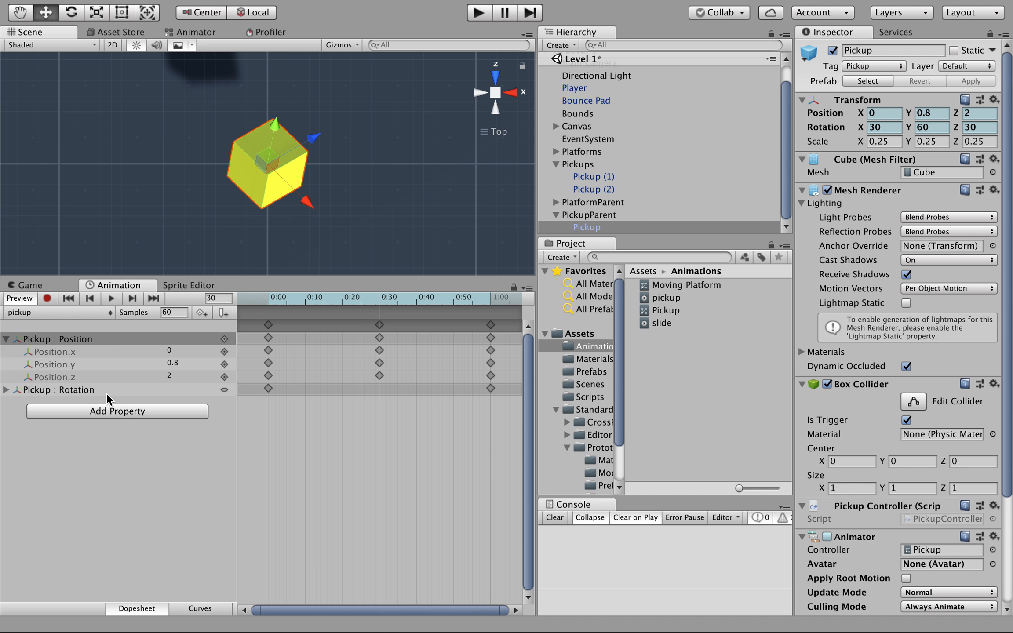
pyautogui.click(380, 326)
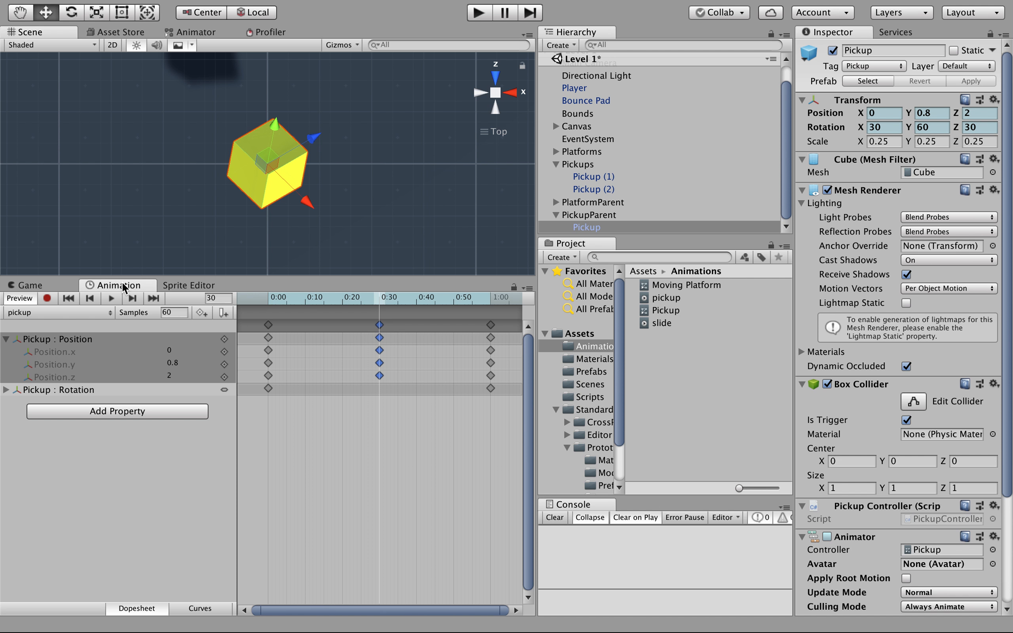
pyautogui.click(134, 297)
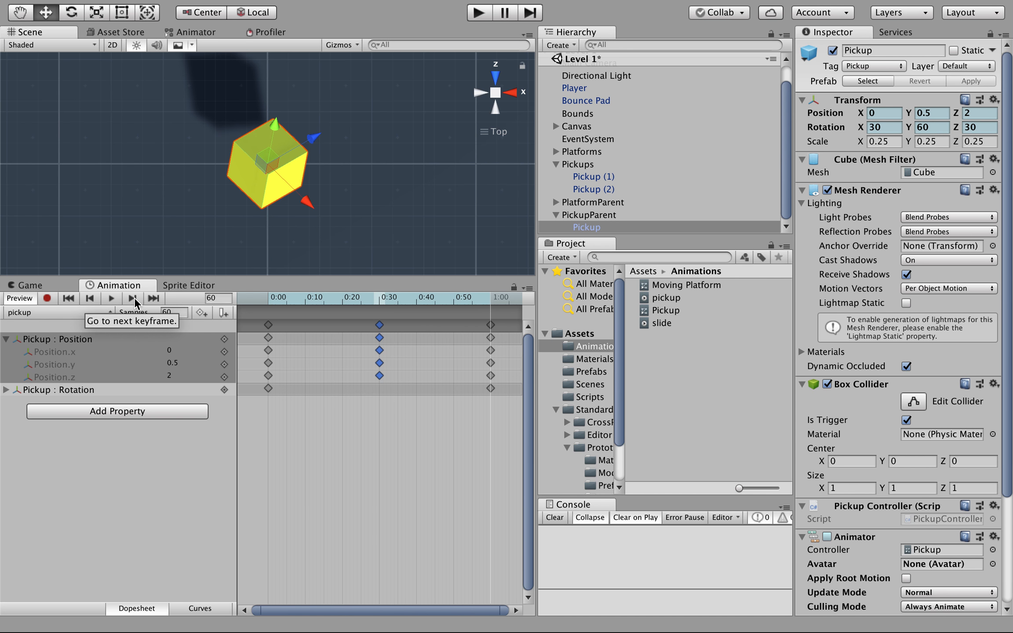
pyautogui.click(171, 375)
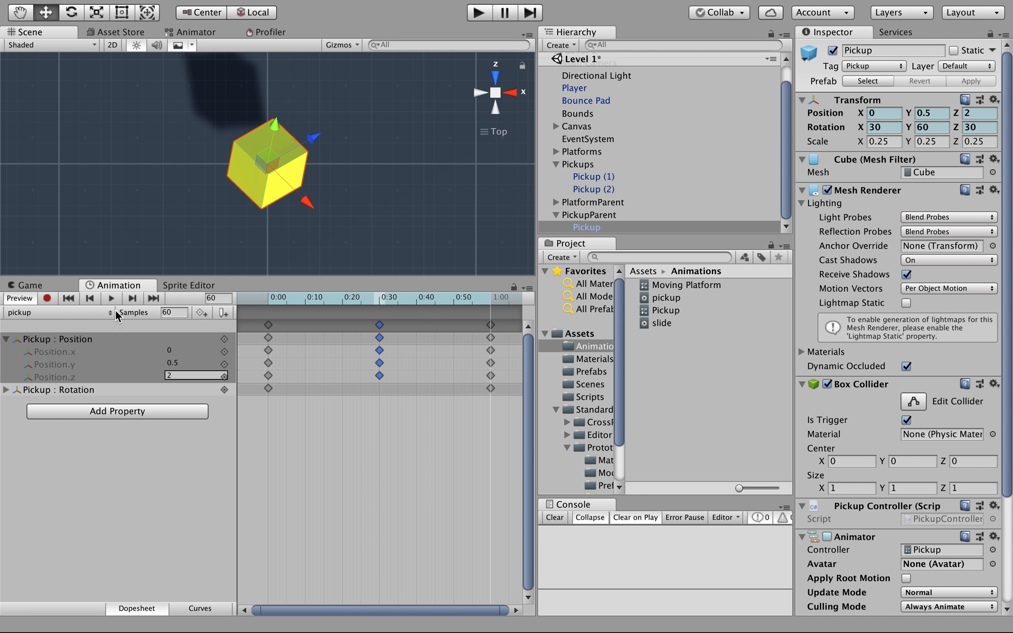
pyautogui.click(89, 298)
pyautogui.click(89, 298)
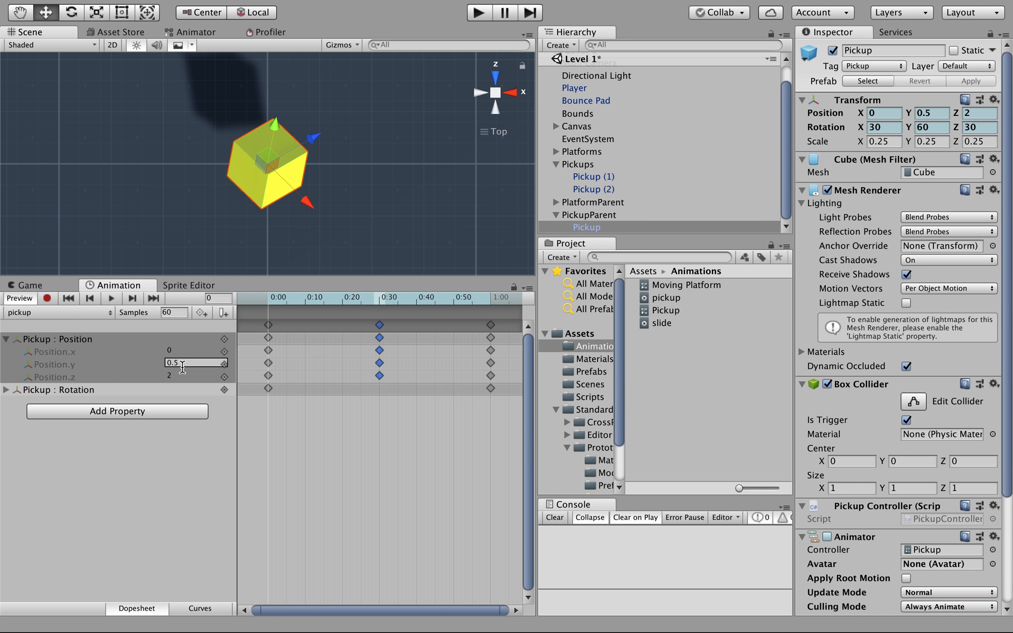
pyautogui.click(132, 299)
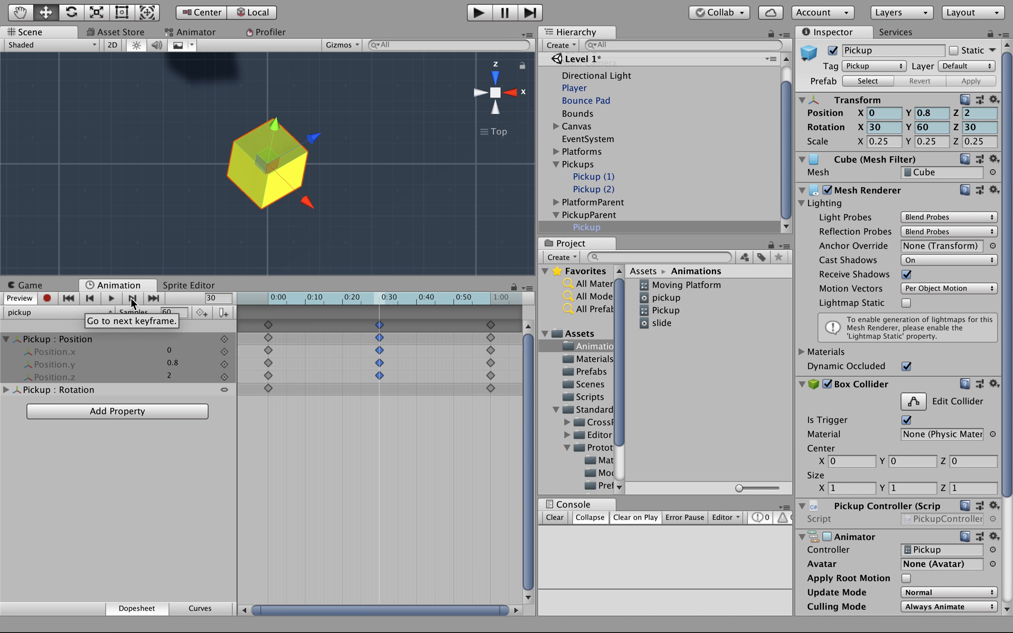
pyautogui.click(132, 299)
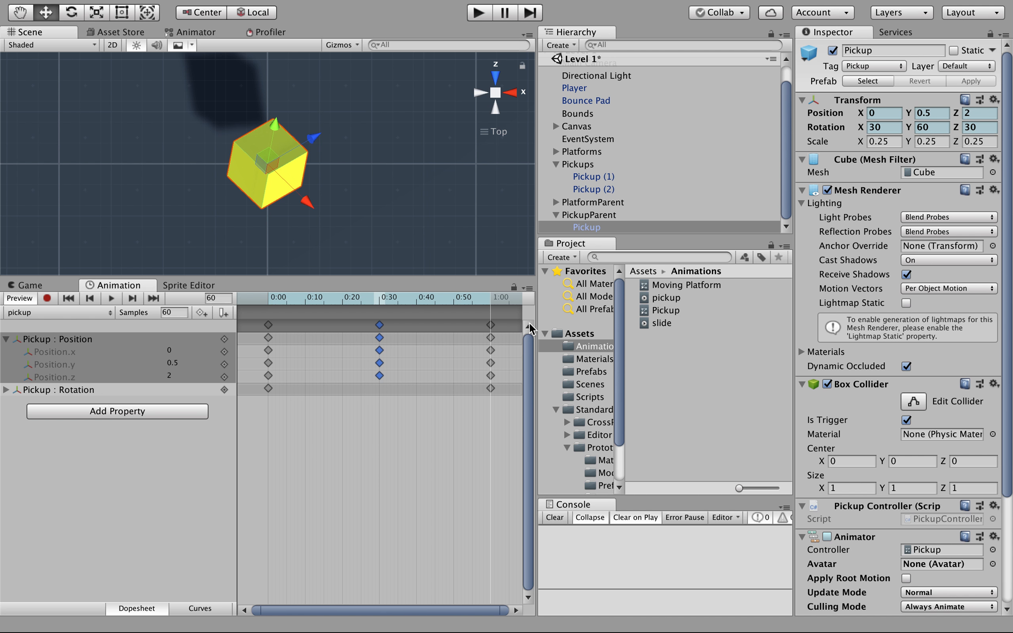
pyautogui.click(46, 299)
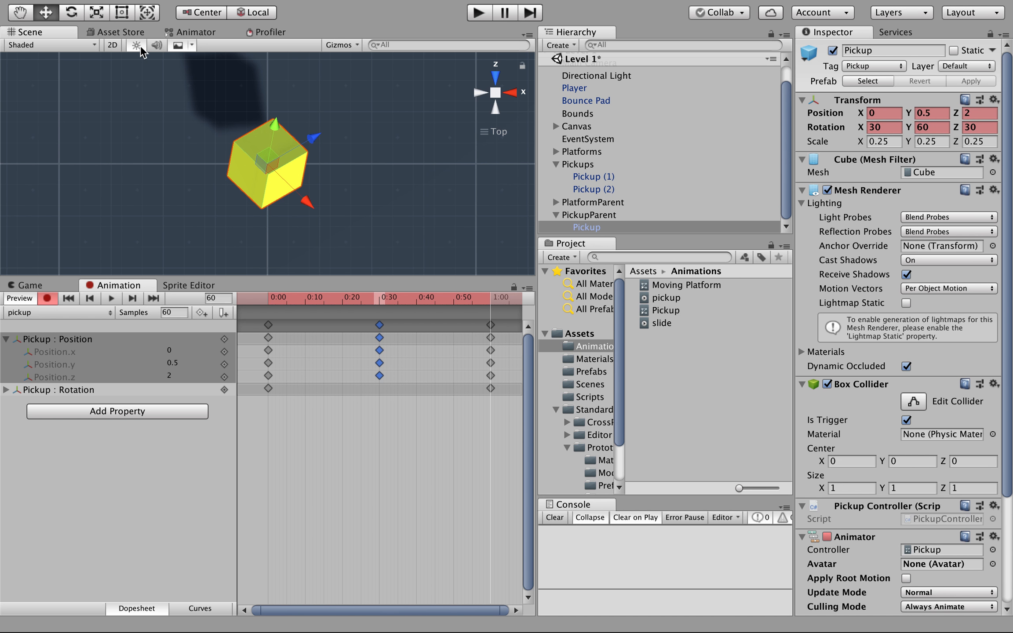
pyautogui.click(72, 12)
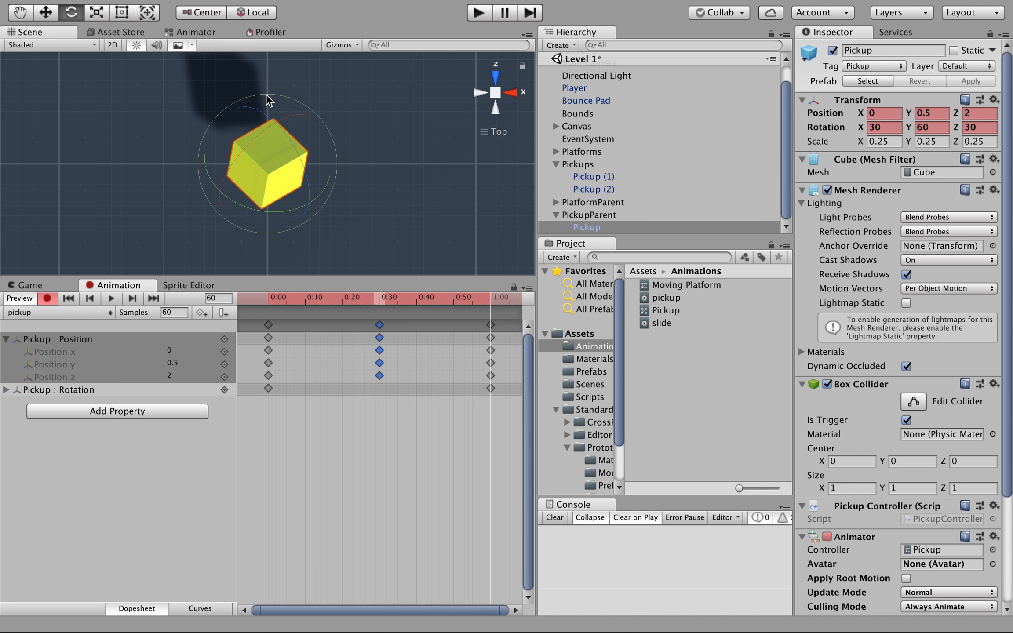
pyautogui.moveTo(266, 94); pyautogui.dragTo(2, 630)
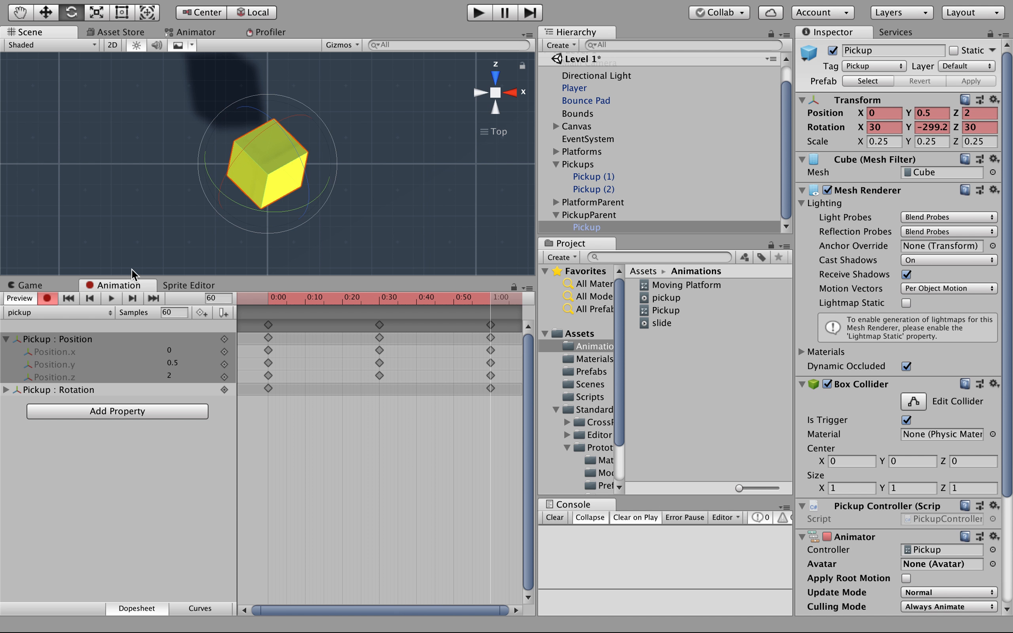
pyautogui.press('super+z')
# - Set the Pickup's Y rotation to 420 at frame 60 and stop recording
pyautogui.click(937, 130)
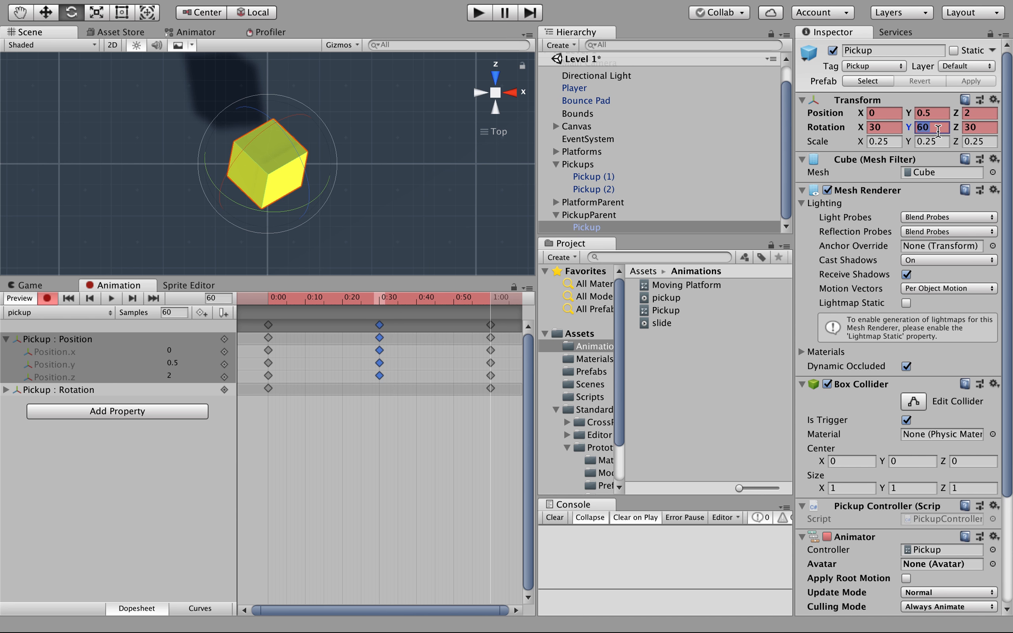
pyautogui.write('-')
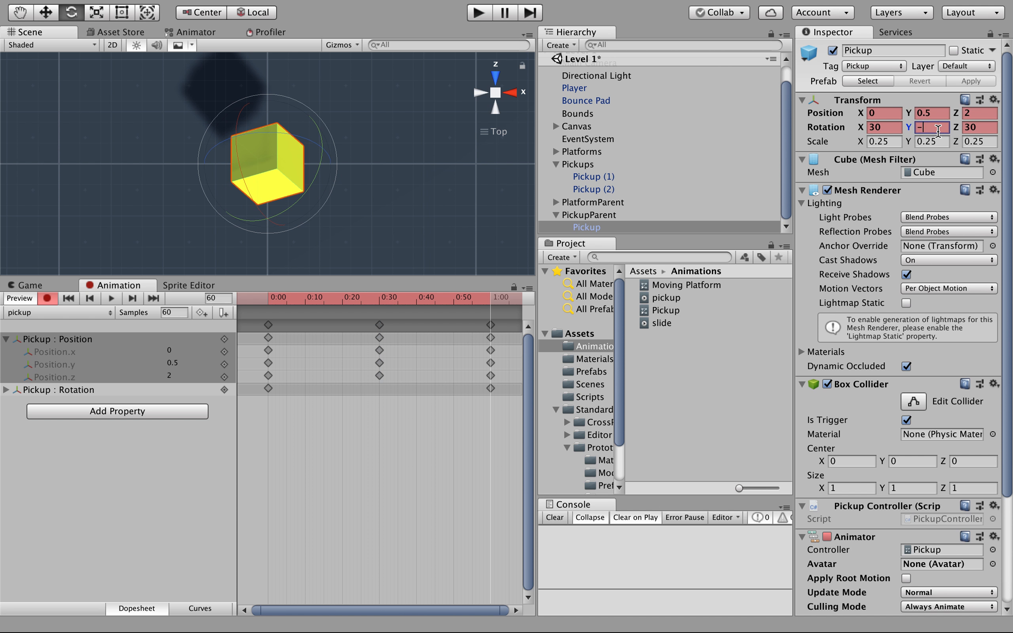
pyautogui.press('BackSpace')
pyautogui.write('420')
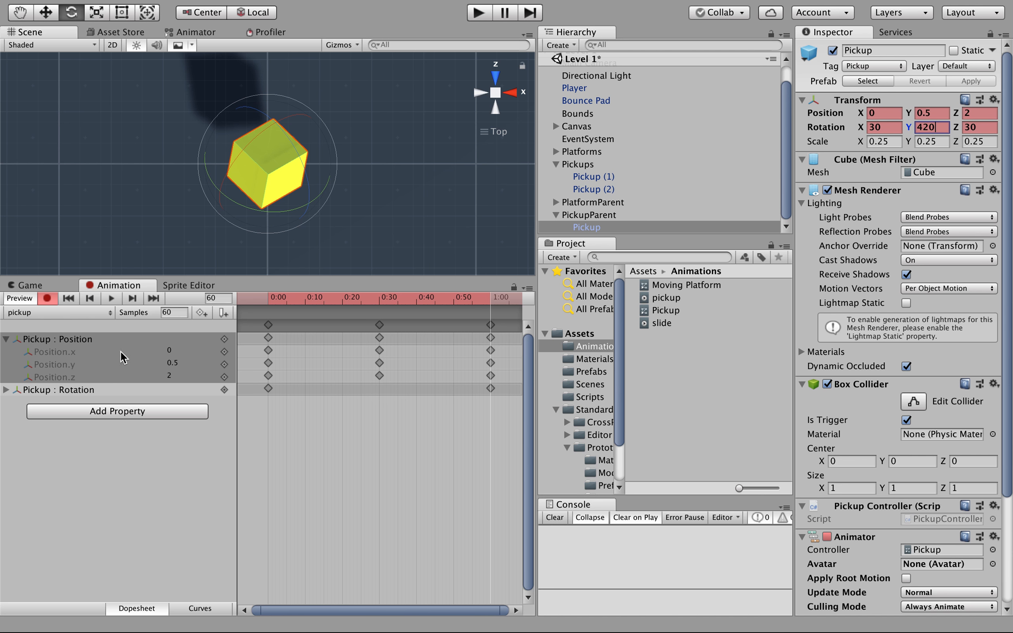
pyautogui.click(46, 299)
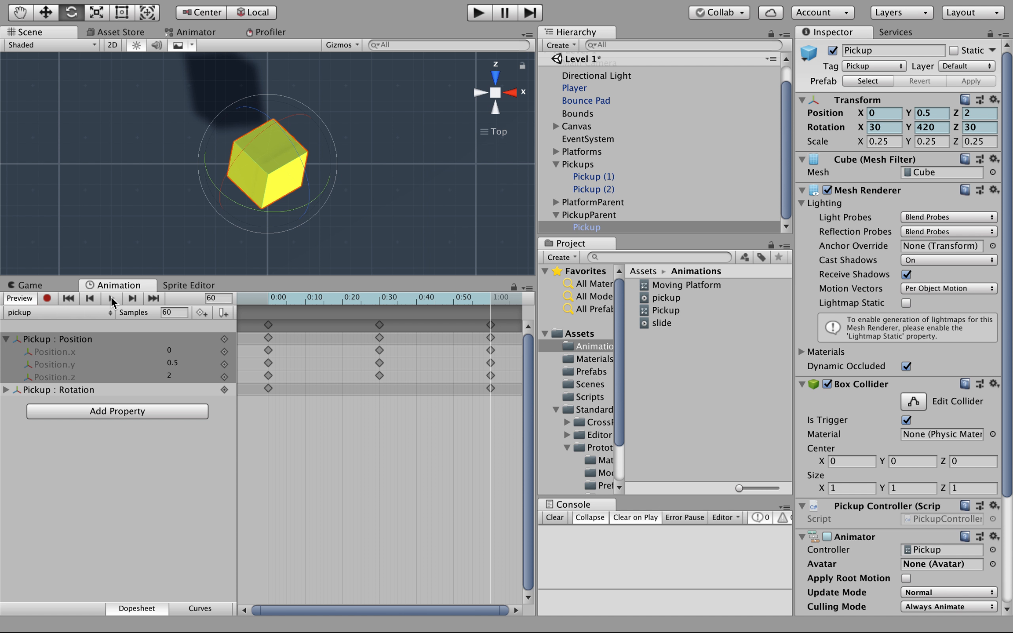
# - Preview the pickup animation from an angled perspective view of the Pickup
pyautogui.click(496, 93)
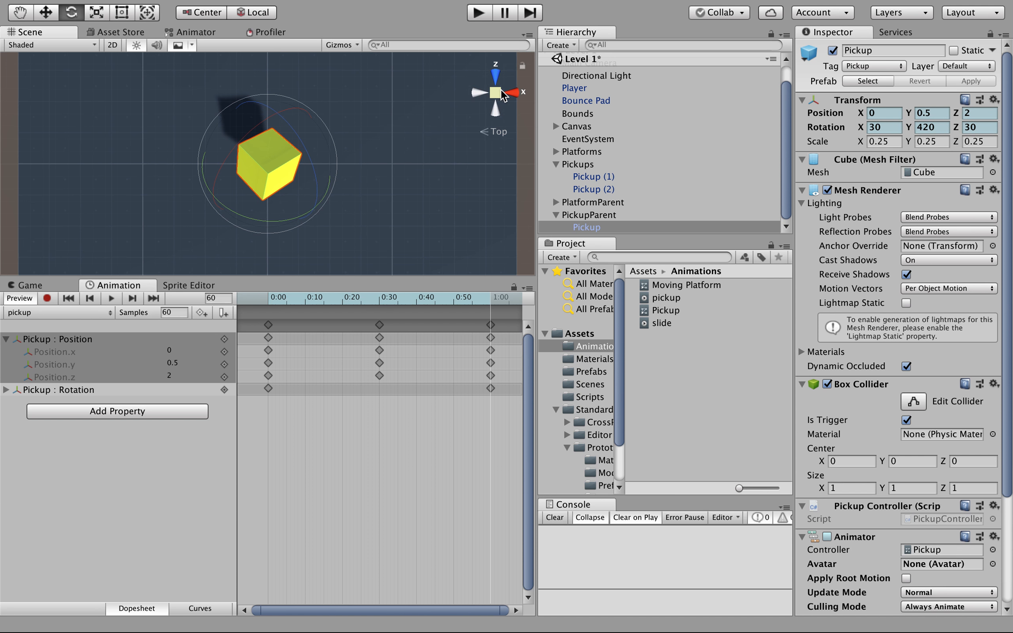
pyautogui.keyDown('alt'); pyautogui.moveTo(474, 110); pyautogui.dragTo(492, 6); pyautogui.keyUp('alt')
pyautogui.moveTo(358, 175)
pyautogui.keyDown('alt'); pyautogui.mouseDown()
pyautogui.moveTo(364, 135)
pyautogui.moveTo(357, 152)
pyautogui.mouseUp(); pyautogui.keyUp('alt')
pyautogui.click(113, 297)
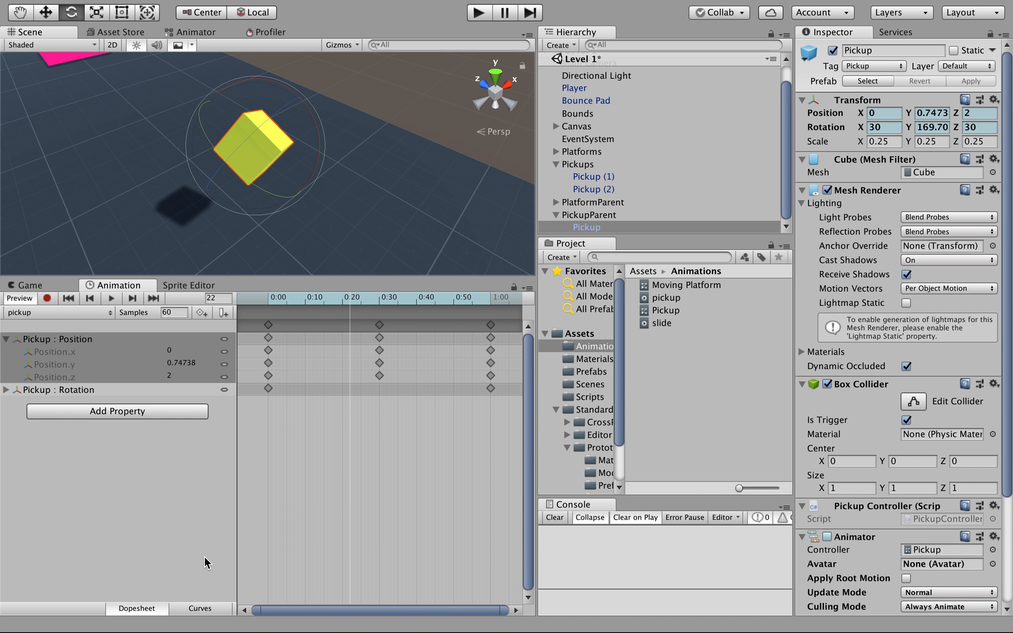
# - Display the Pickup's rotation as animation curves, expand its components, and select the final Rotation.y keyframe at 1:00
pyautogui.click(204, 610)
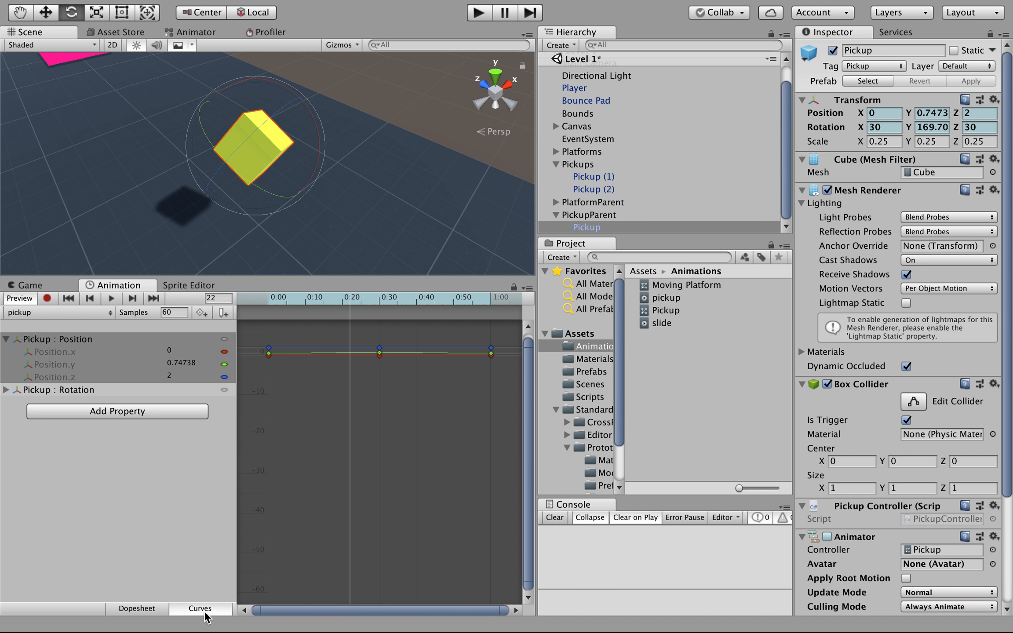
pyautogui.click(125, 393)
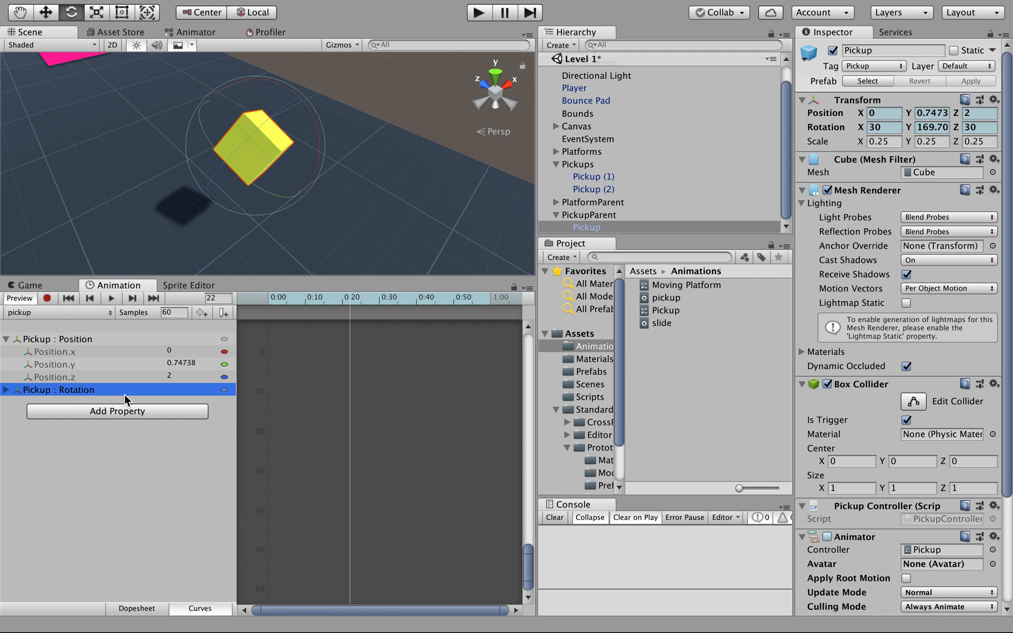
pyautogui.scroll(-6, 327, 417)
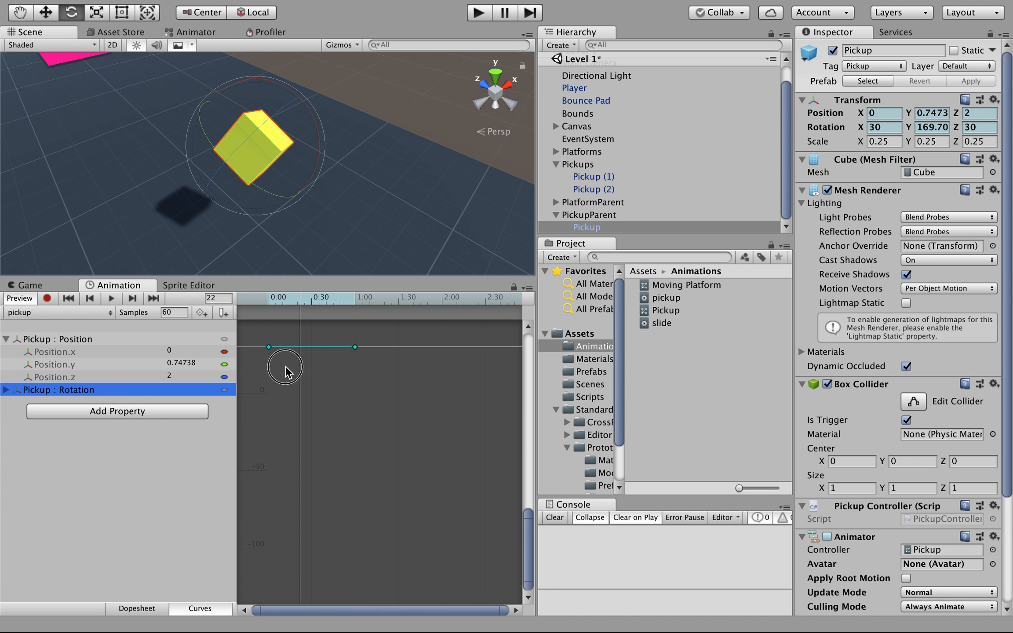
pyautogui.moveTo(286, 368); pyautogui.dragTo(288, 396)
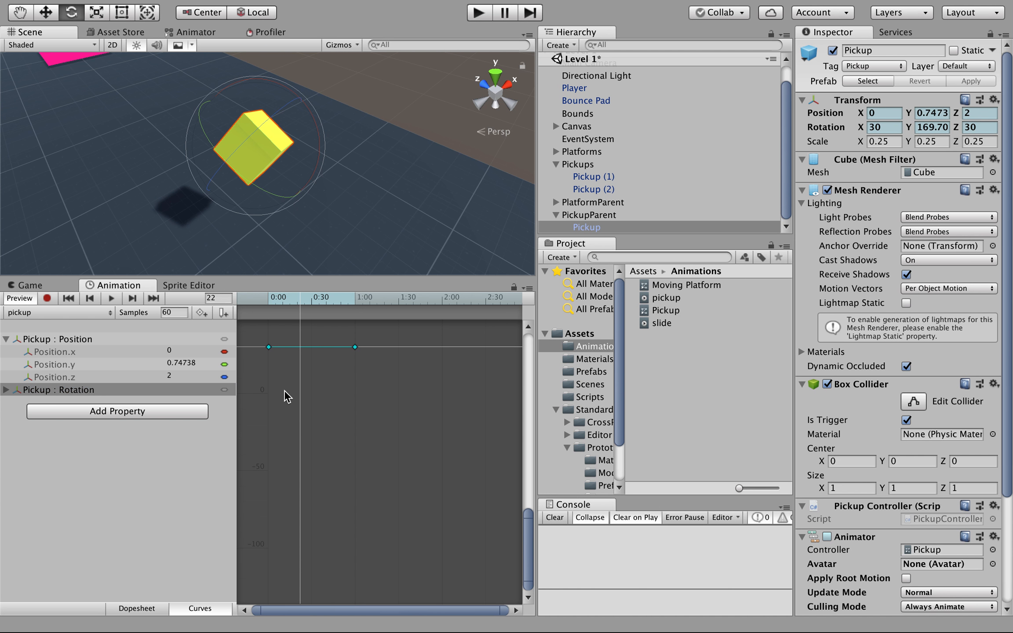
pyautogui.click(7, 391)
pyautogui.scroll(2, 266, 342)
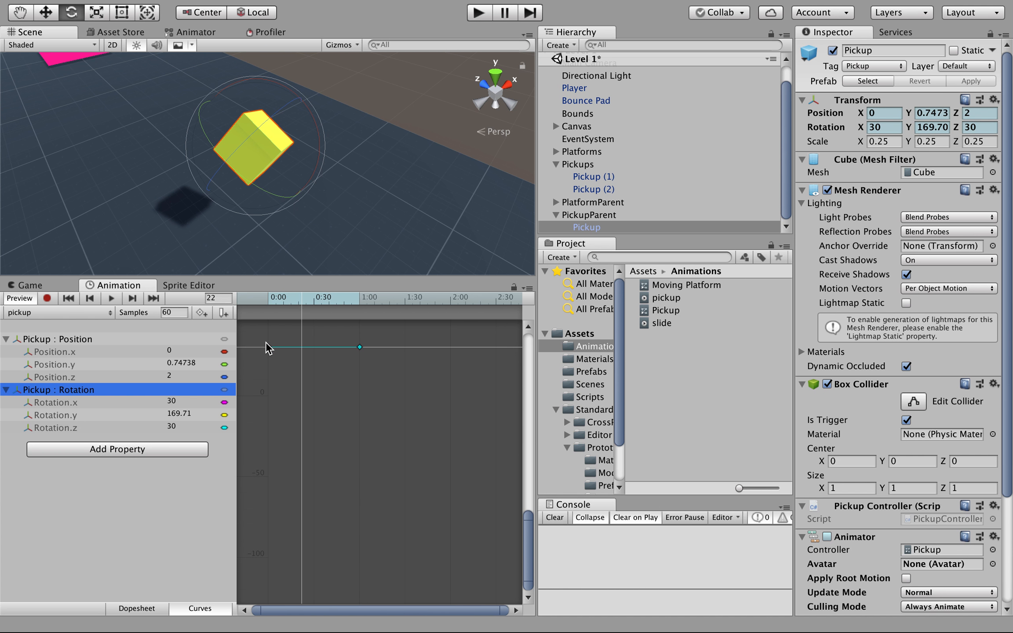
pyautogui.scroll(4, 266, 345)
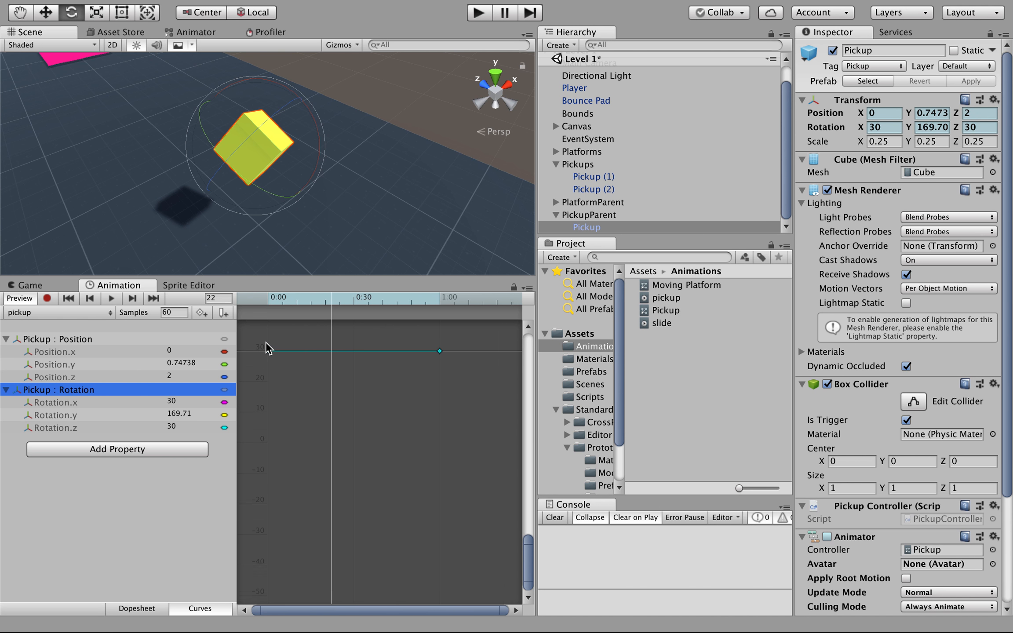
pyautogui.moveTo(527, 555); pyautogui.dragTo(533, 470)
pyautogui.scroll(-4, 310, 426)
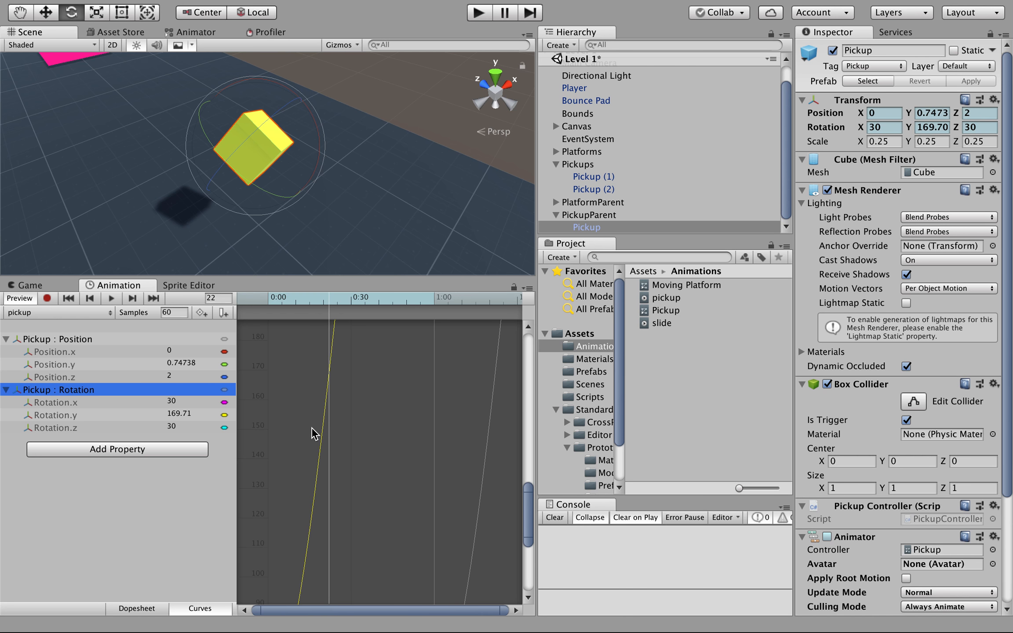
pyautogui.scroll(-5, 311, 426)
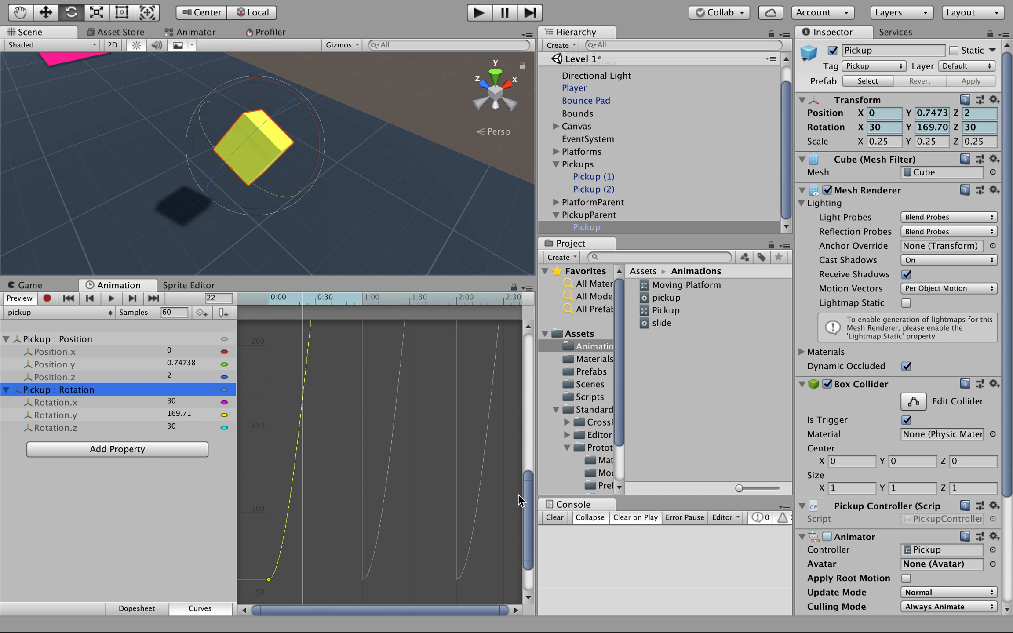
pyautogui.moveTo(533, 504); pyautogui.dragTo(540, 340)
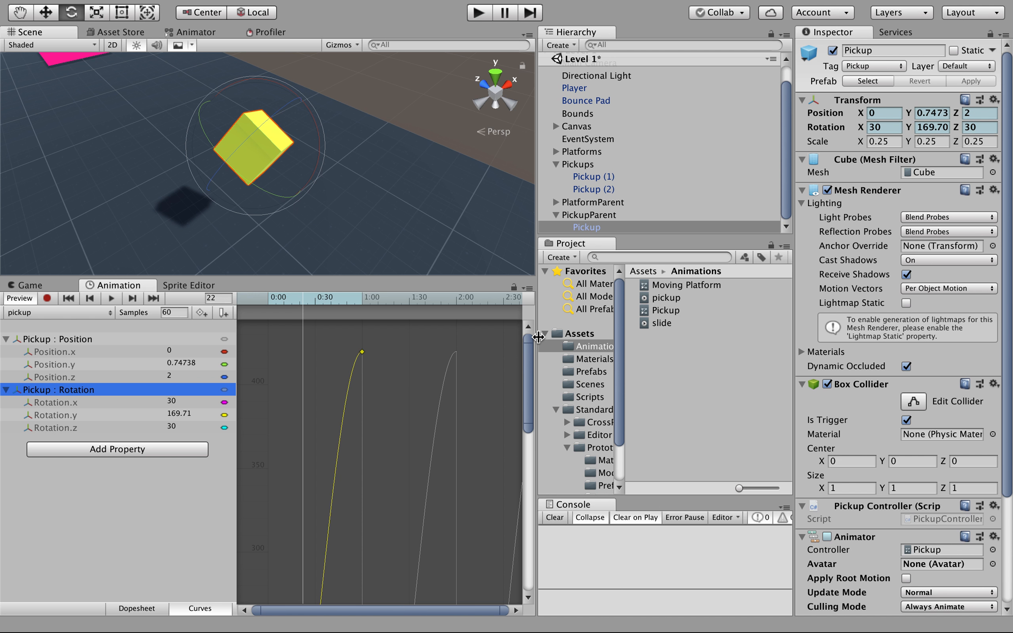
pyautogui.click(361, 352)
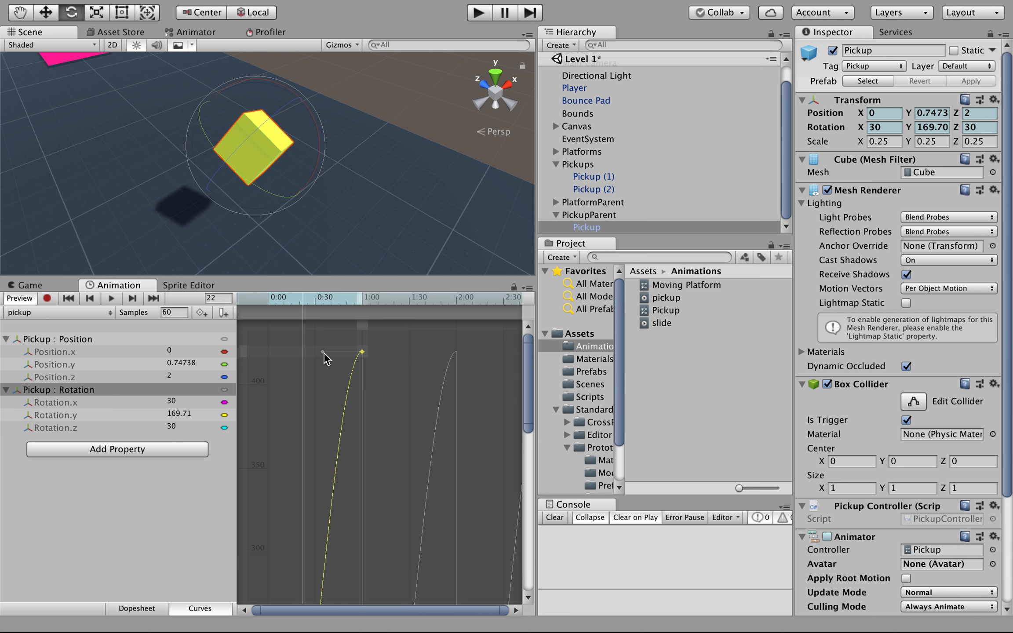
# - Straighten the Pickup's Rotation.y curve into a linear ramp by adjusting the tangents of its last and first keyframes
pyautogui.moveTo(323, 352); pyautogui.dragTo(360, 386)
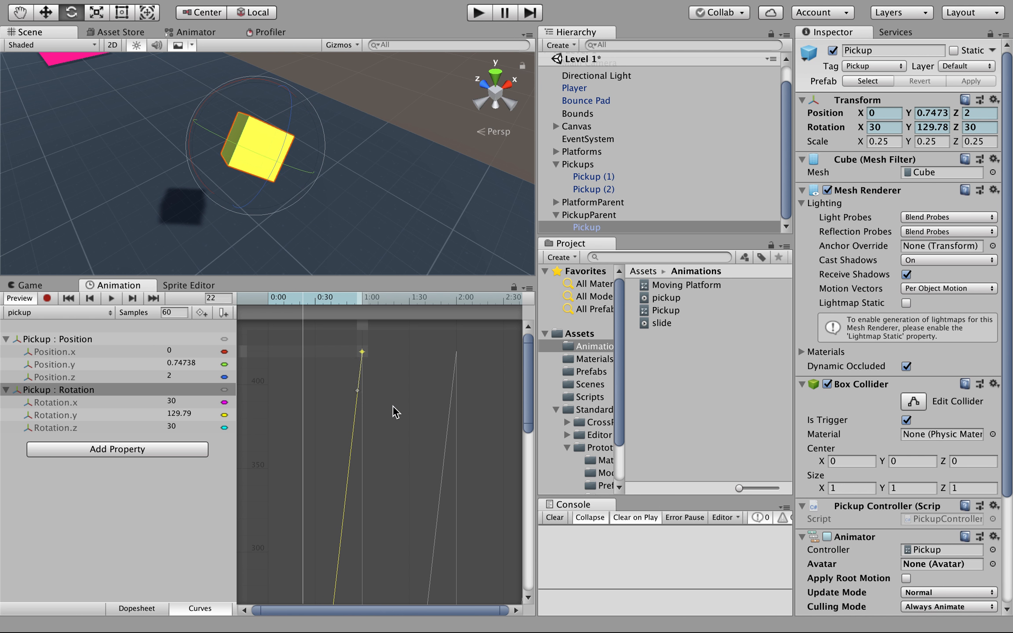
pyautogui.moveTo(527, 377); pyautogui.dragTo(509, 567)
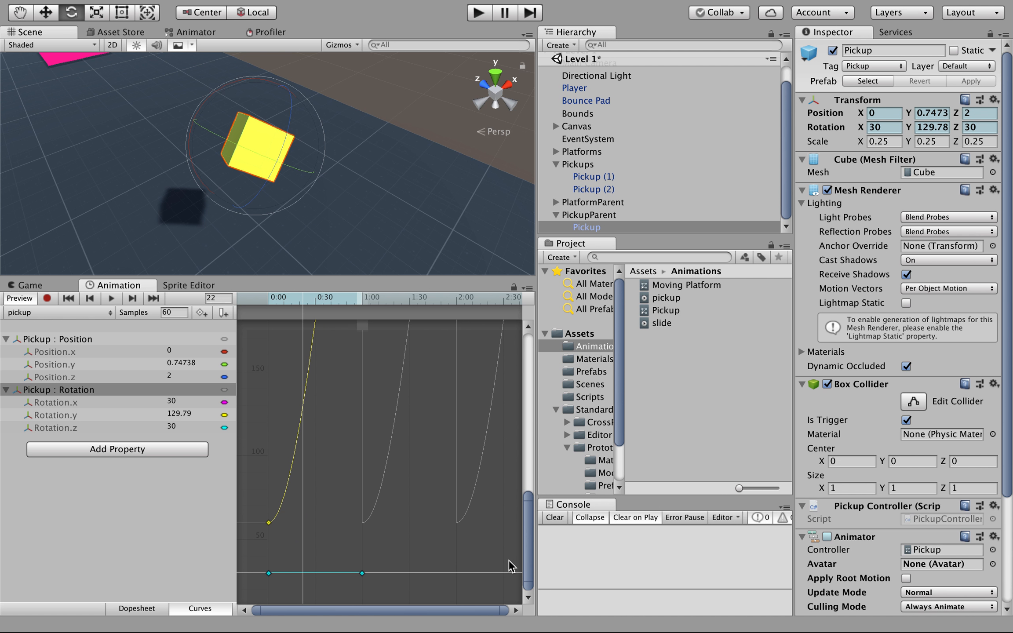
pyautogui.click(269, 523)
pyautogui.moveTo(268, 524); pyautogui.dragTo(278, 483)
pyautogui.scroll(3, 342, 479)
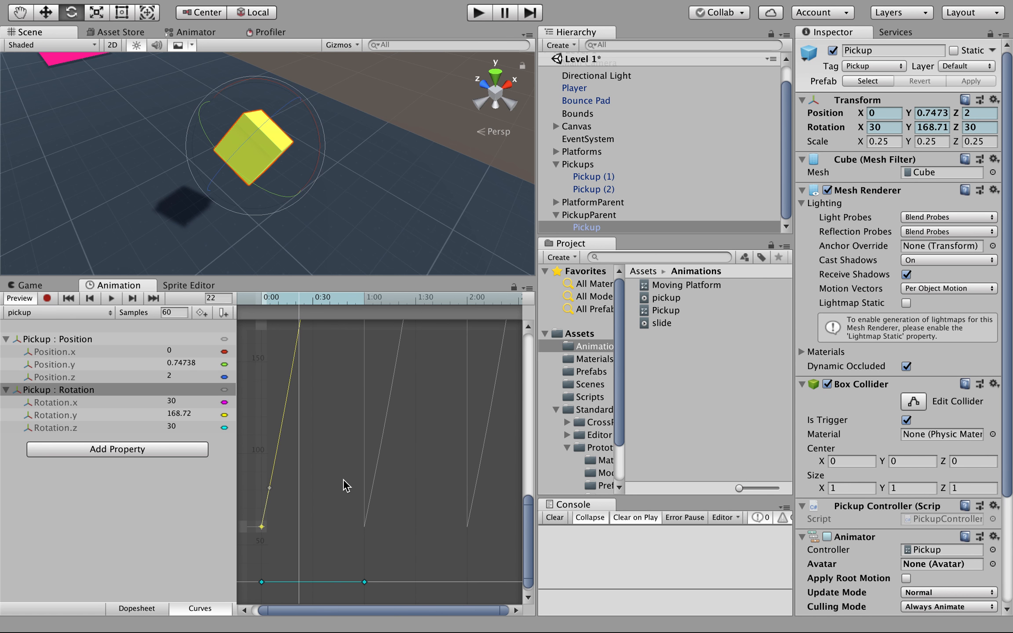
pyautogui.moveTo(529, 503); pyautogui.dragTo(498, 522)
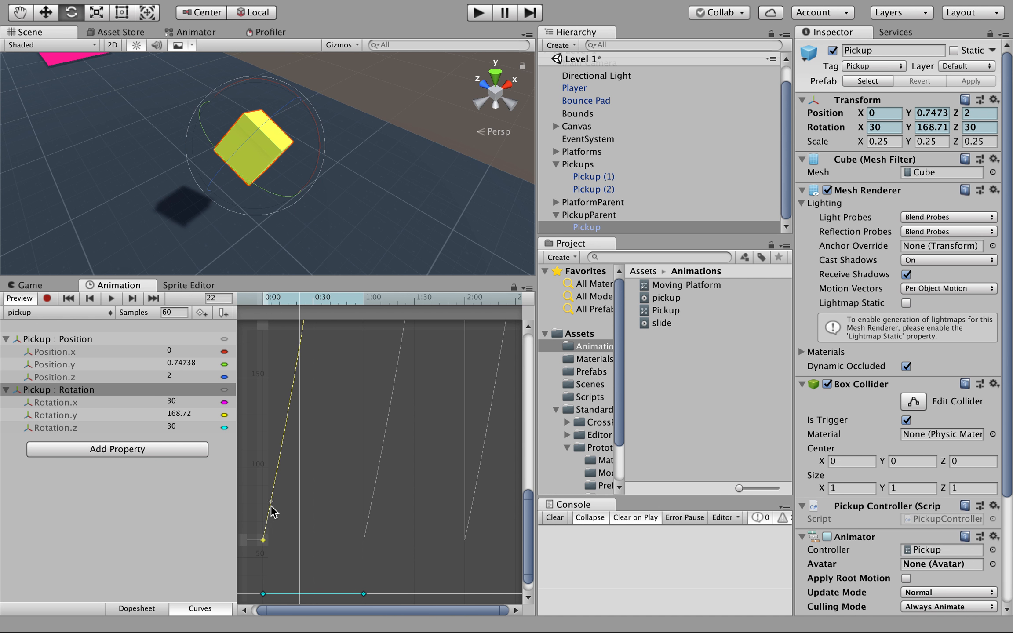
pyautogui.moveTo(270, 505); pyautogui.dragTo(270, 502)
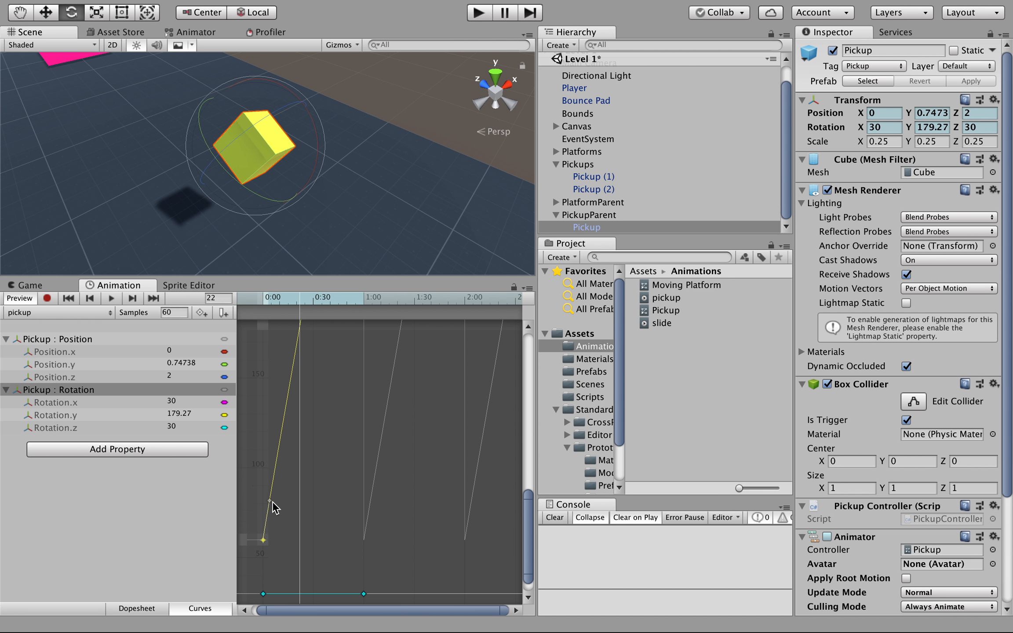
pyautogui.moveTo(530, 515); pyautogui.dragTo(529, 372)
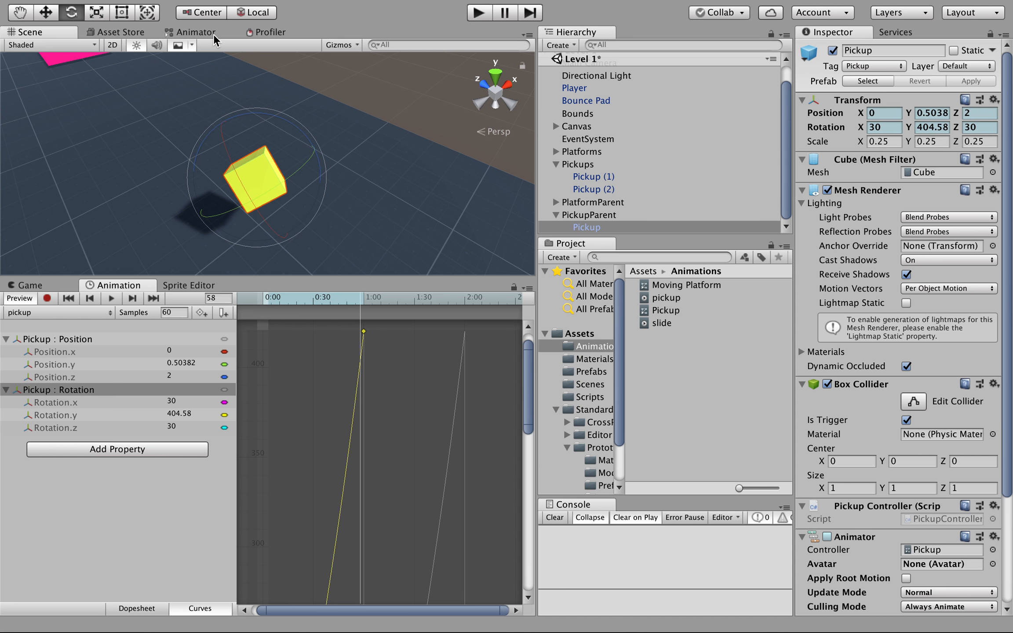
pyautogui.click(555, 202)
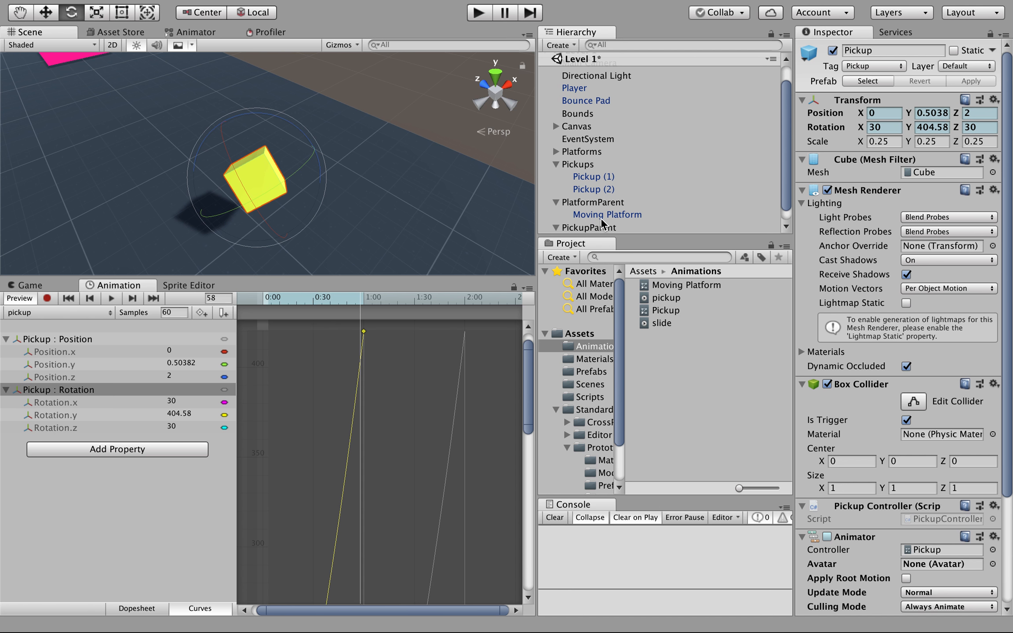
pyautogui.scroll(2, 573, 125)
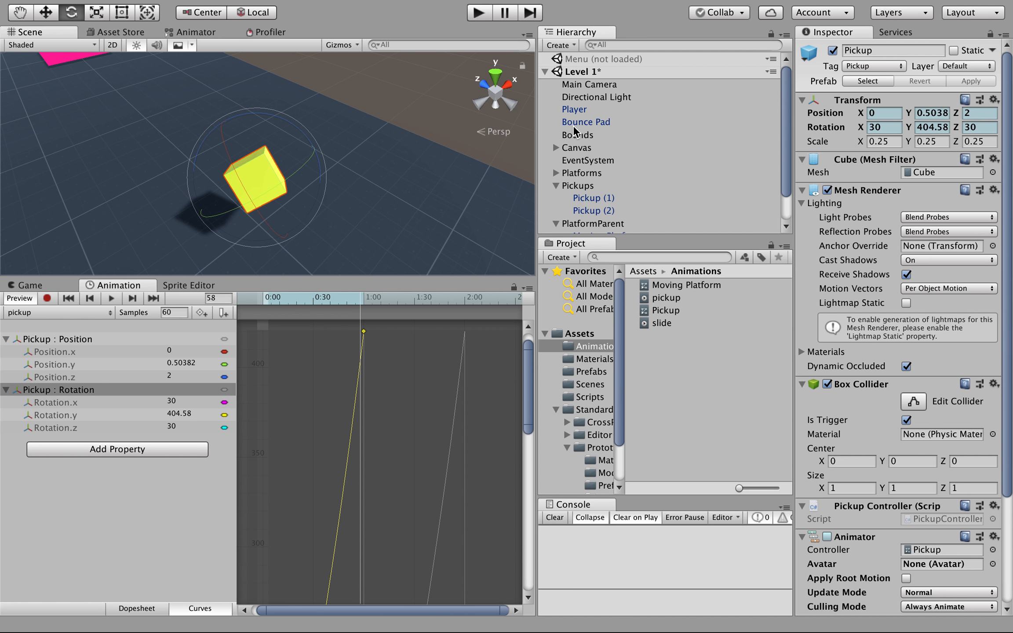
pyautogui.scroll(-3, 573, 128)
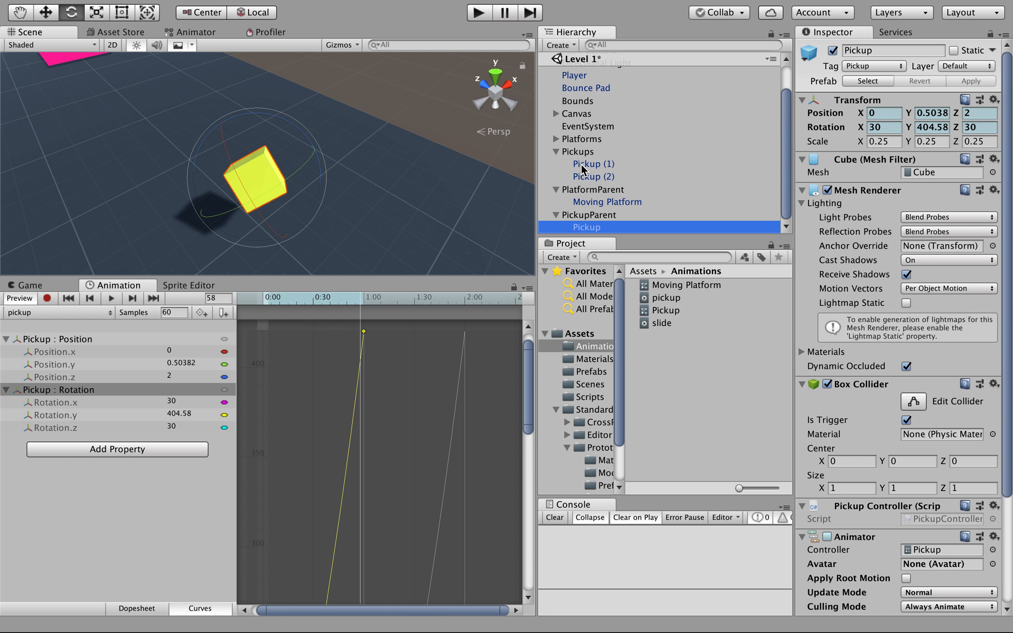
pyautogui.rightClick(344, 497)
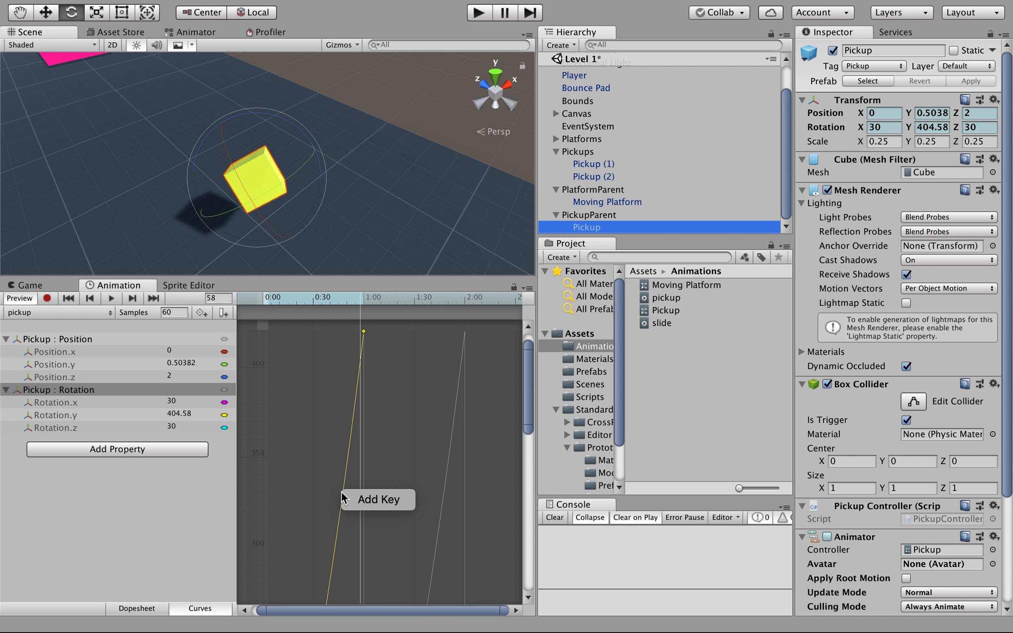
pyautogui.click(327, 483)
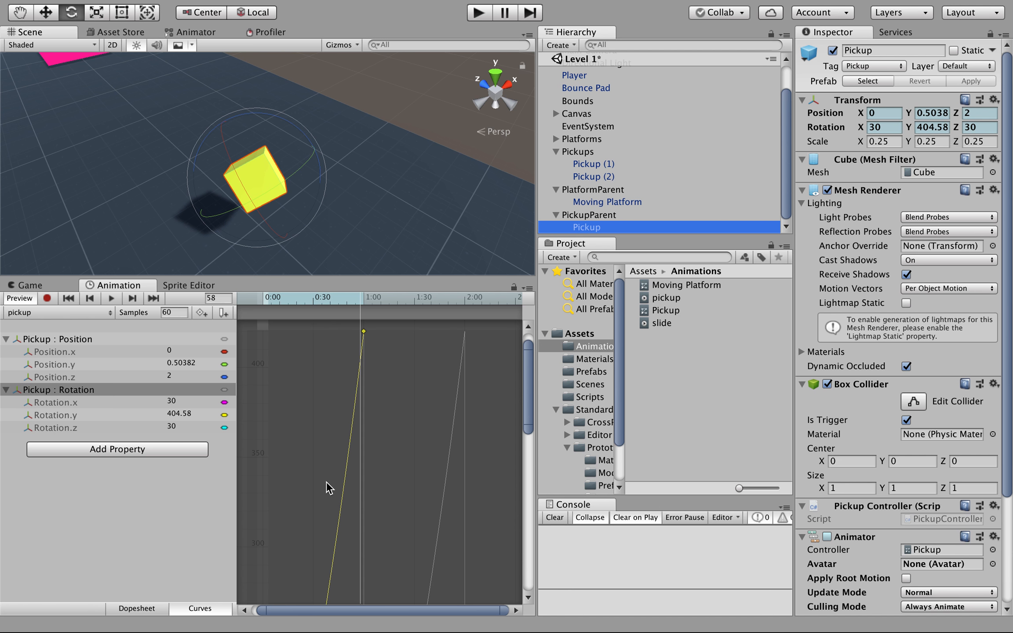
# - Set the pickup state's speed to 0.5 in the Animator and return to the scene view
pyautogui.click(195, 32)
pyautogui.moveTo(341, 85); pyautogui.dragTo(414, 127)
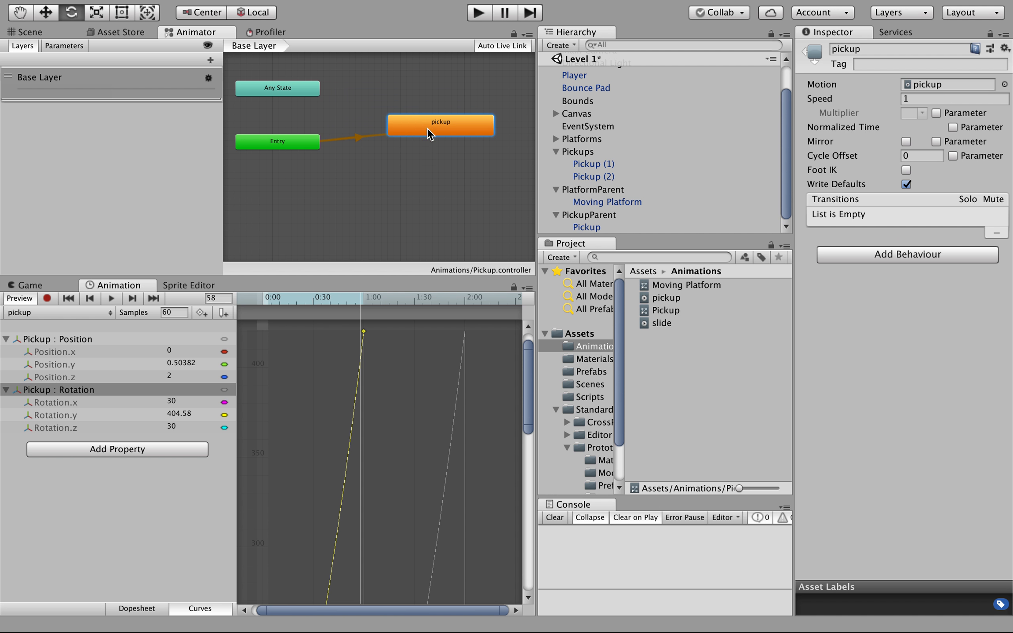
pyautogui.click(919, 97)
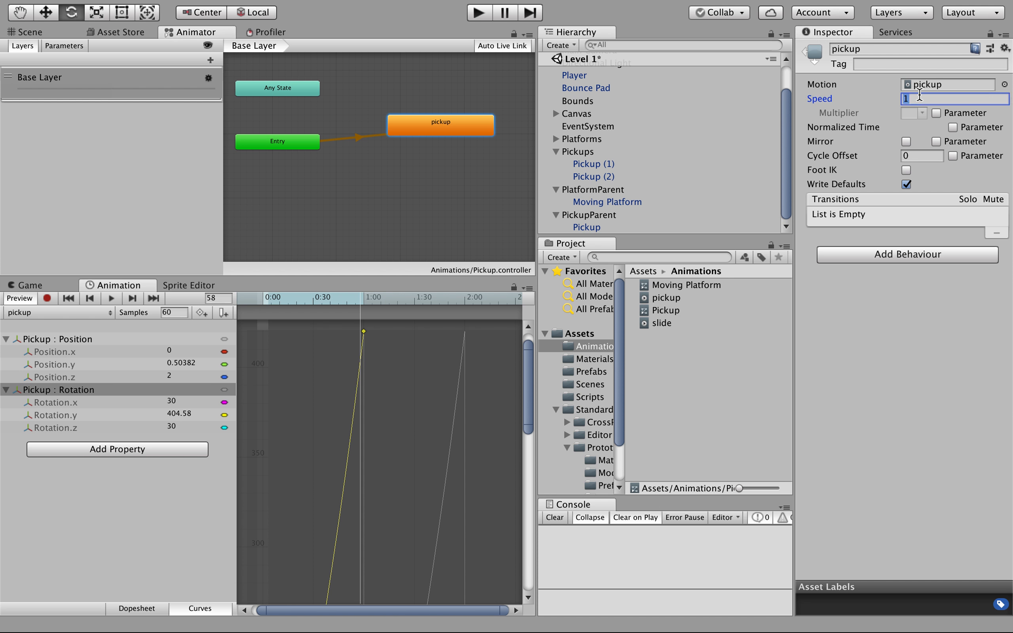
pyautogui.write('.5')
pyautogui.click(43, 36)
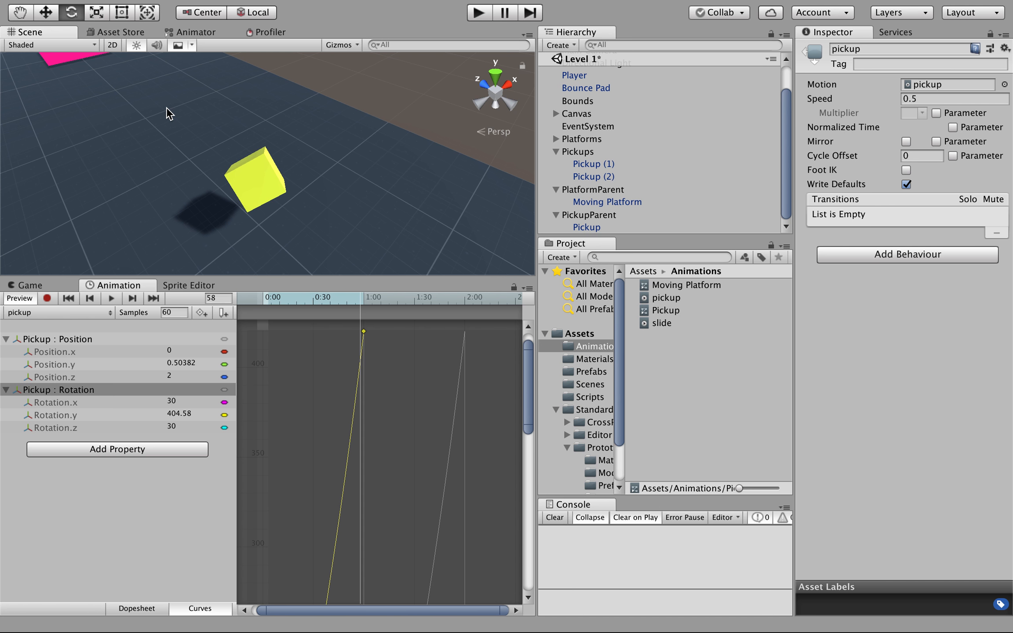
# - Collapse PickupParent and PlatformParent in the hierarchy and show the contents of the project's Prefabs folder
pyautogui.click(555, 214)
pyautogui.click(555, 203)
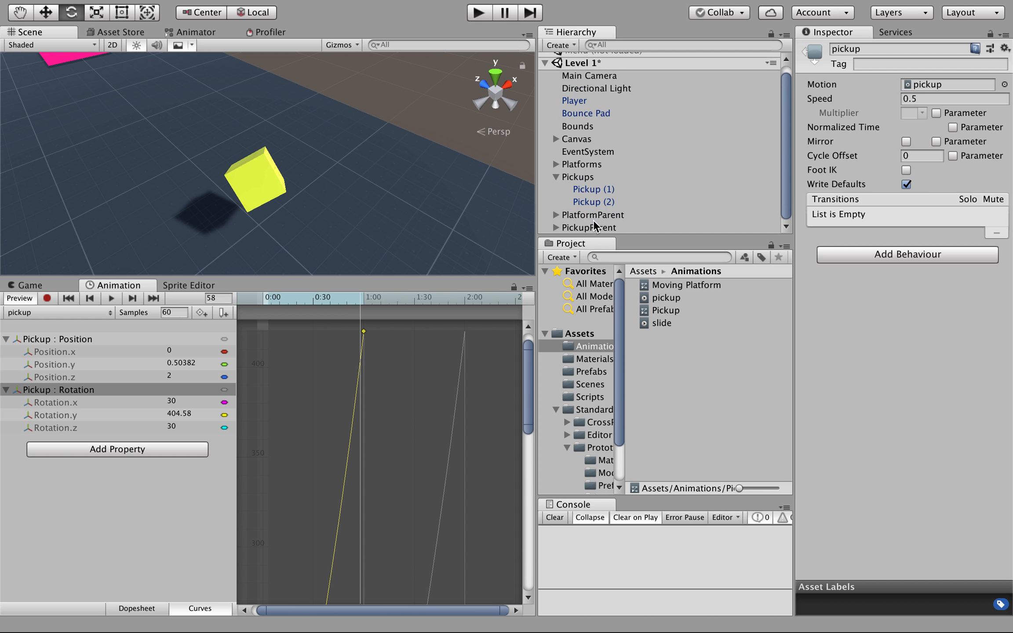
pyautogui.scroll(-5, 157, 169)
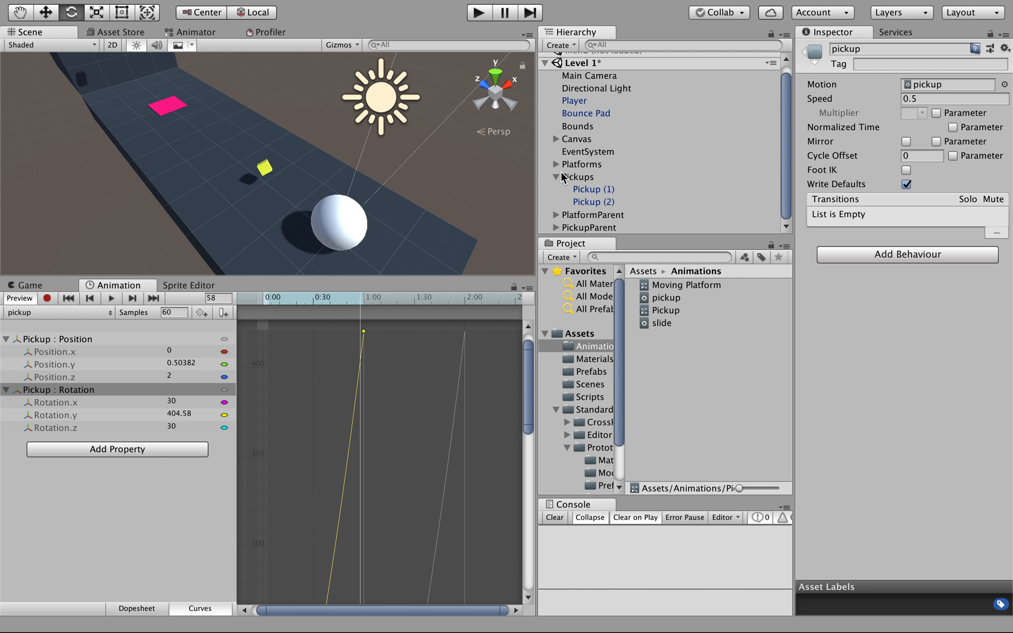
pyautogui.click(556, 409)
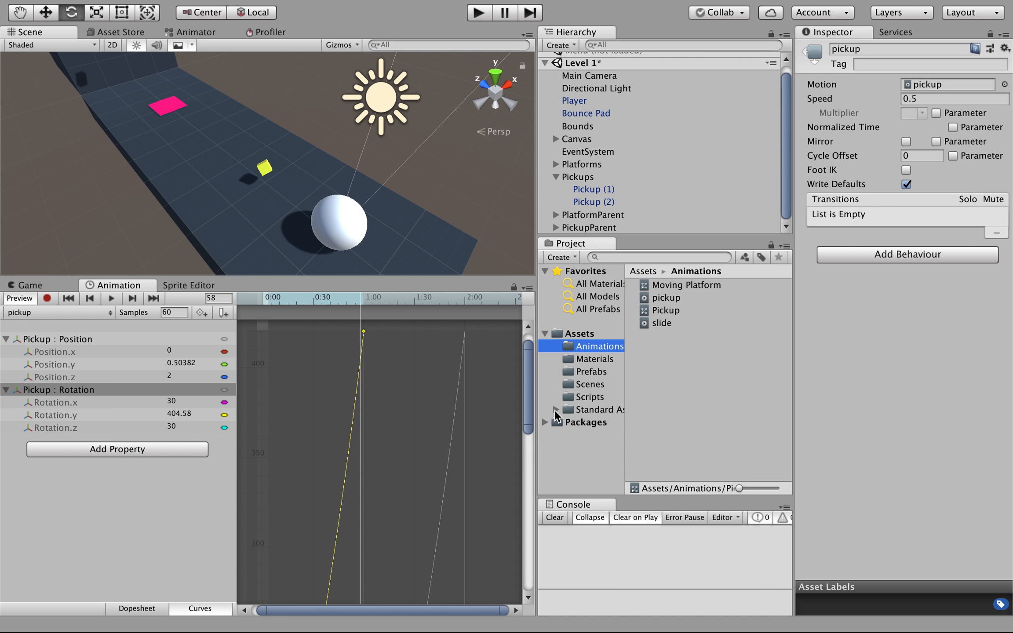
pyautogui.click(581, 376)
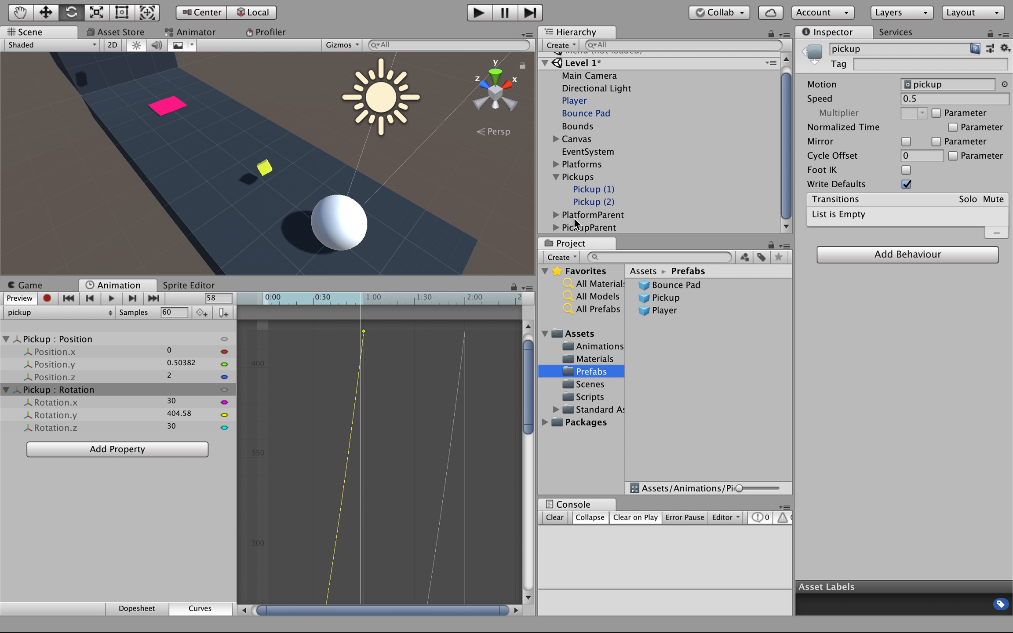
# - Create a prefab from PickupParent in the Prefabs folder and rename it FloatingPickup
pyautogui.click(579, 231)
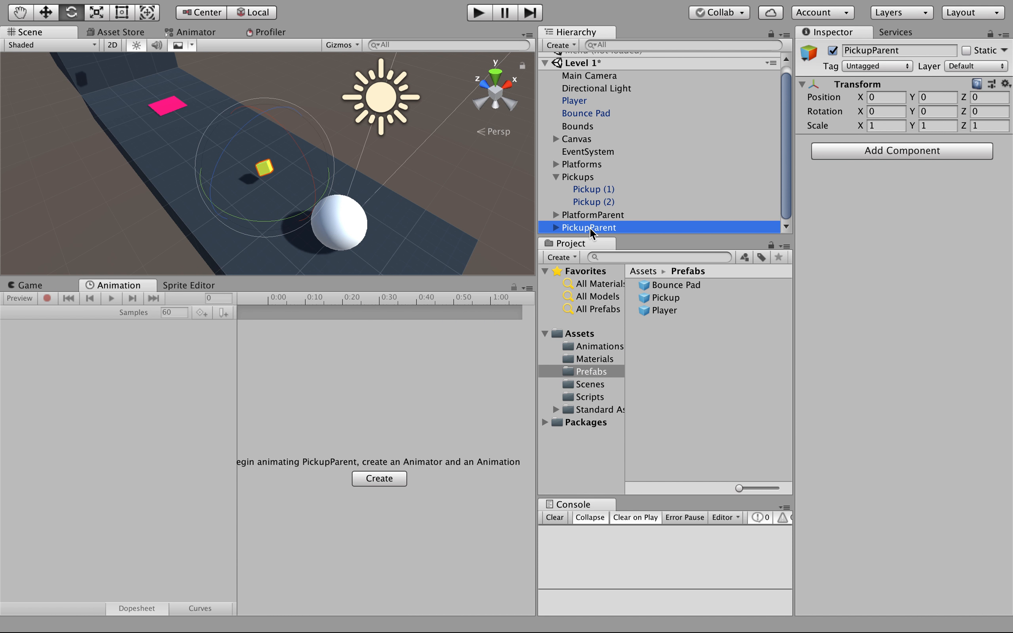
pyautogui.moveTo(577, 230); pyautogui.dragTo(659, 344)
pyautogui.click(673, 312)
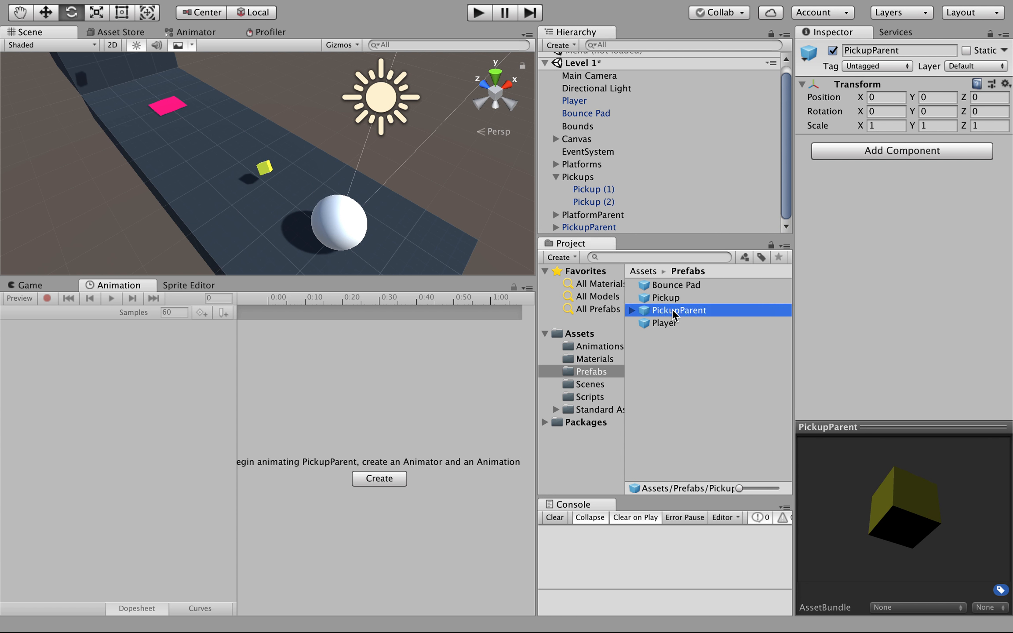
pyautogui.click(673, 312)
pyautogui.write('F')
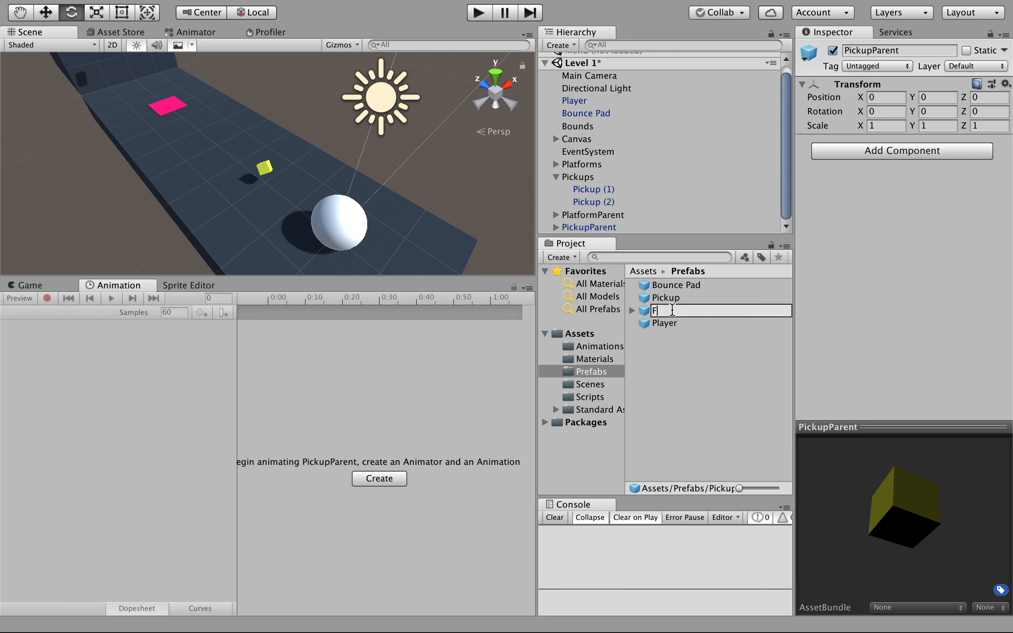
pyautogui.write('loatingPickup')
pyautogui.press('Return')
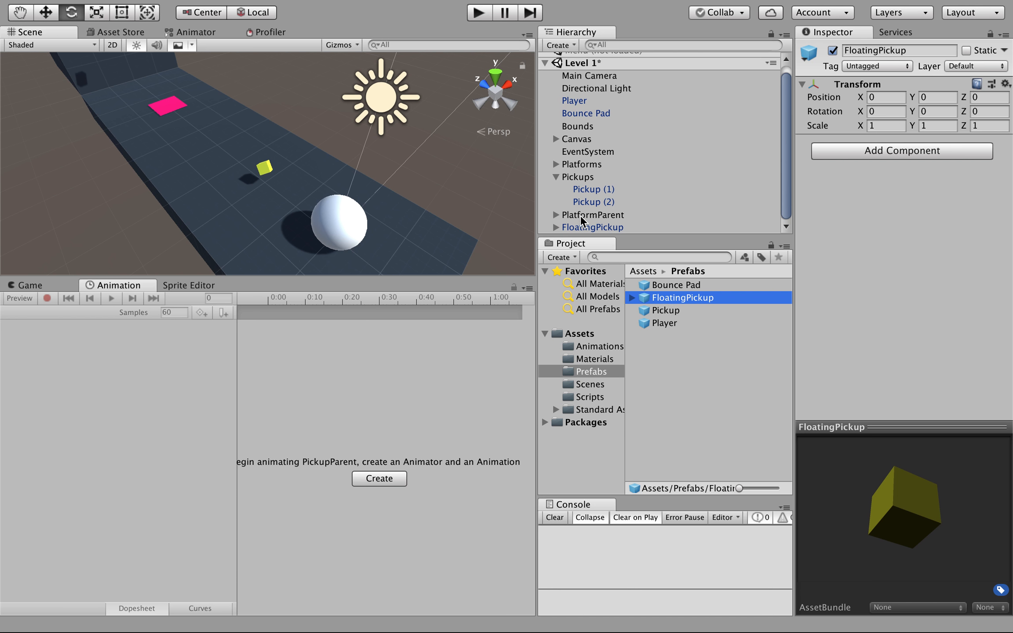
# - Create a prefab from PlatformParent in the Prefabs folder and rename it MovingPlatform
pyautogui.moveTo(580, 218); pyautogui.dragTo(662, 343)
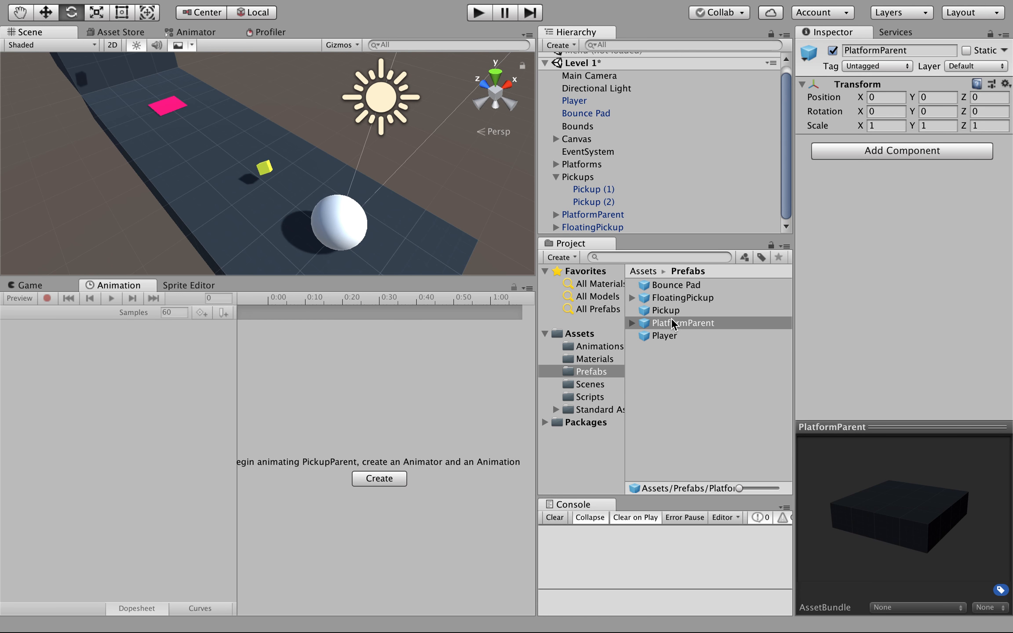
pyautogui.click(672, 324)
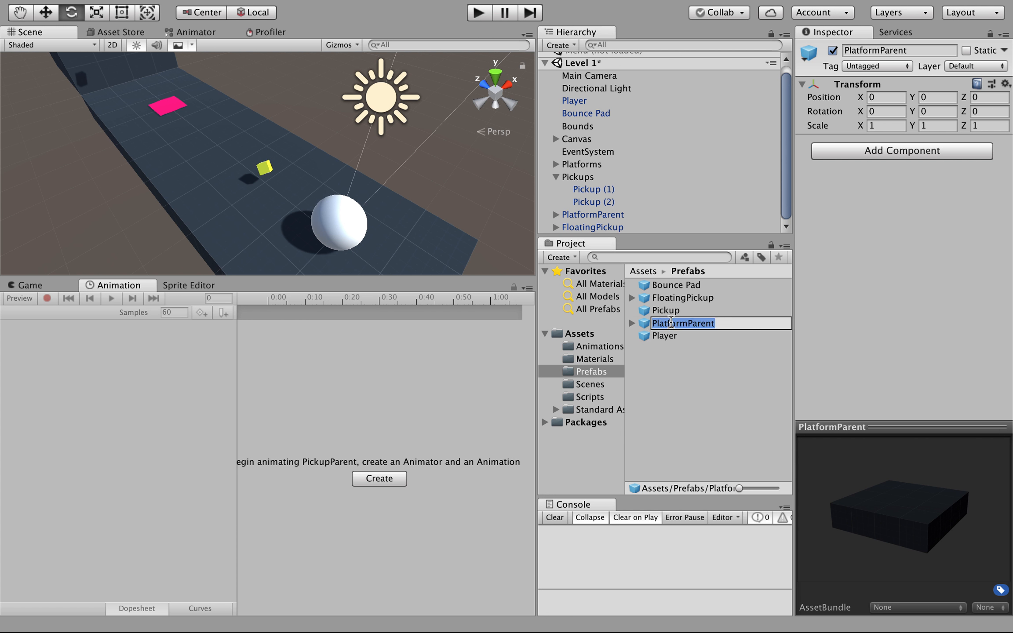
pyautogui.write('Mo')
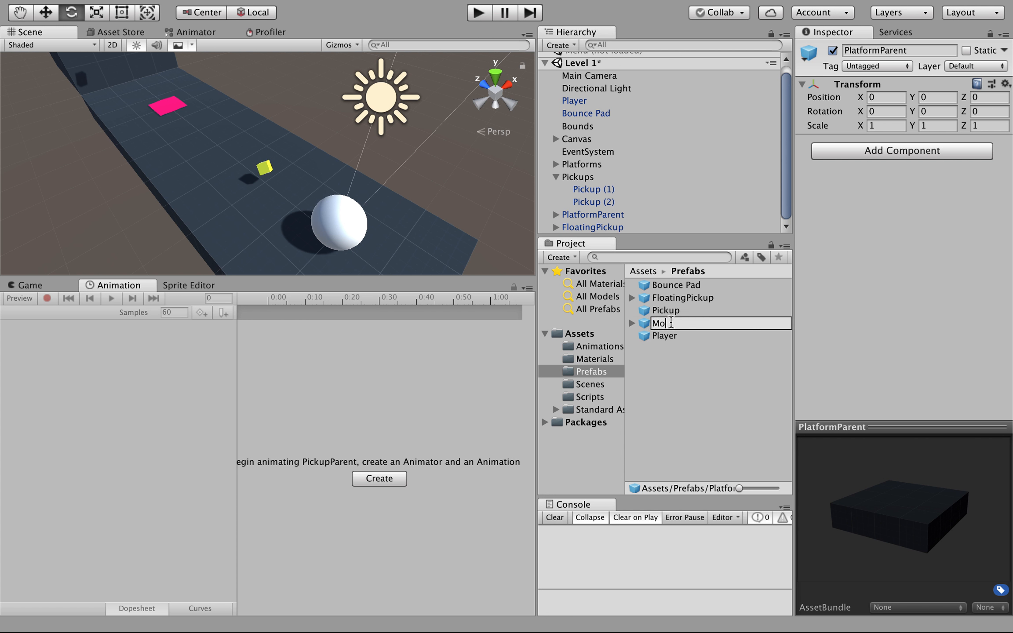
pyautogui.write('vingPlatform')
pyautogui.press('Return')
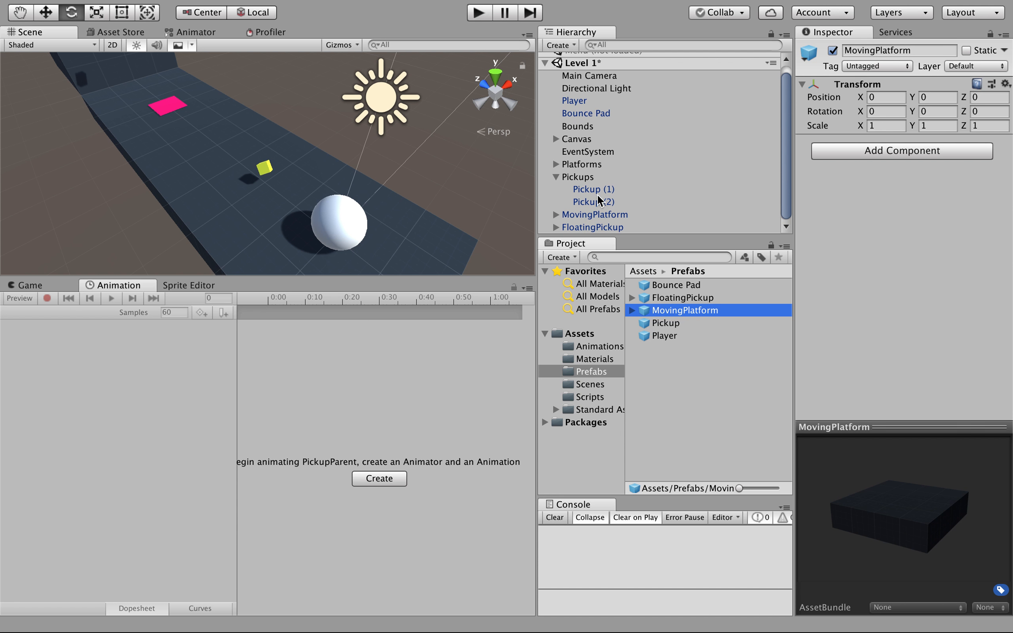
# - Widen the scene view and place a second MovingPlatform prefab instance near the existing platform, at about X -3.76, Y 6.15, Z 21.16
pyautogui.scroll(1, 598, 202)
pyautogui.scroll(-1, 598, 202)
pyautogui.moveTo(536, 266); pyautogui.dragTo(613, 266)
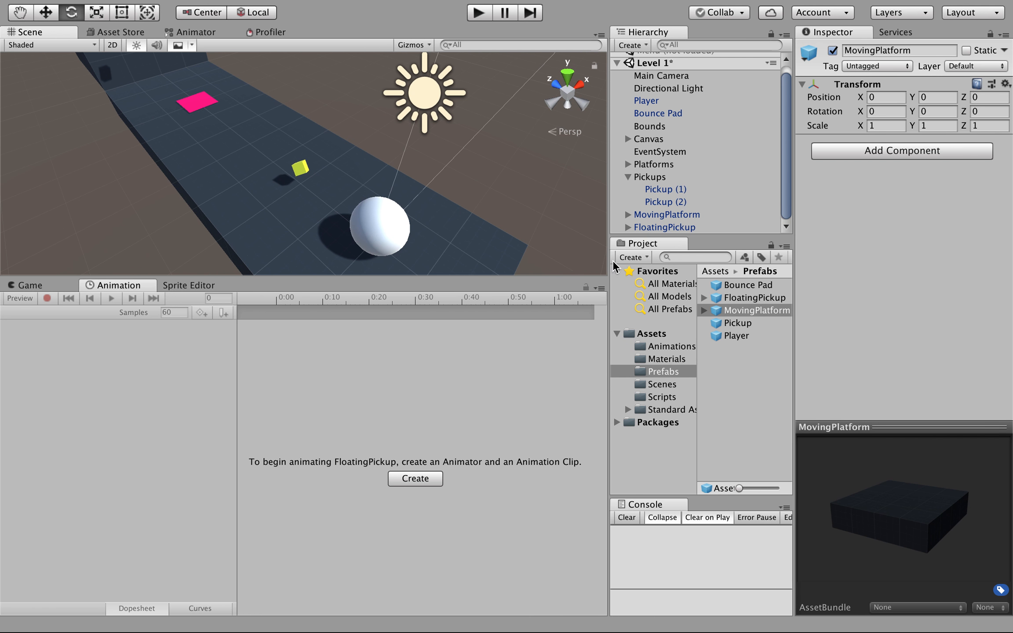
pyautogui.keyDown('alt'); pyautogui.moveTo(244, 163); pyautogui.dragTo(324, 187); pyautogui.keyUp('alt')
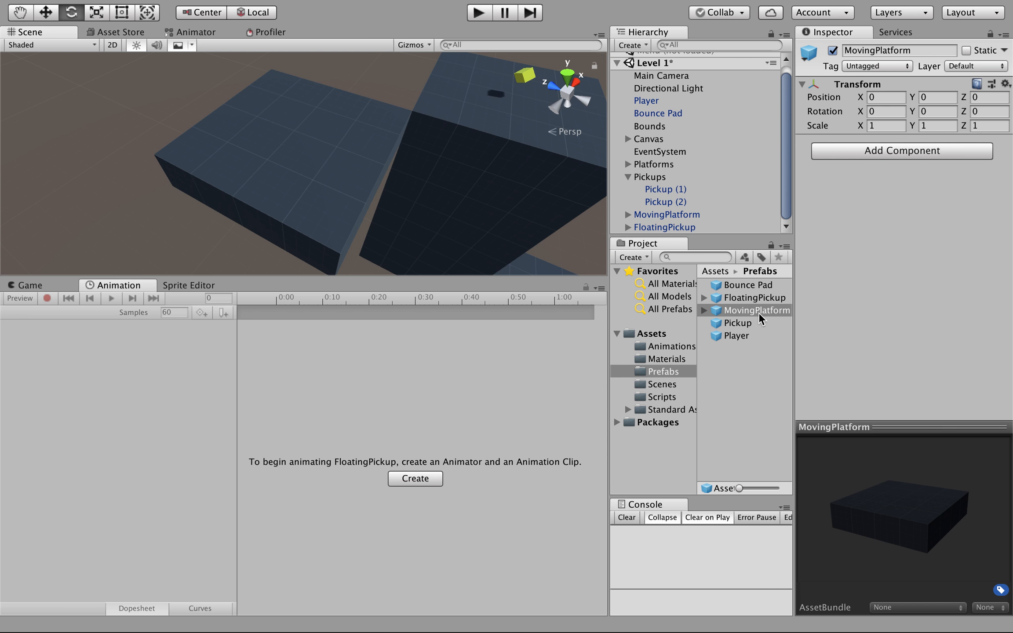
pyautogui.moveTo(759, 314); pyautogui.dragTo(166, 125)
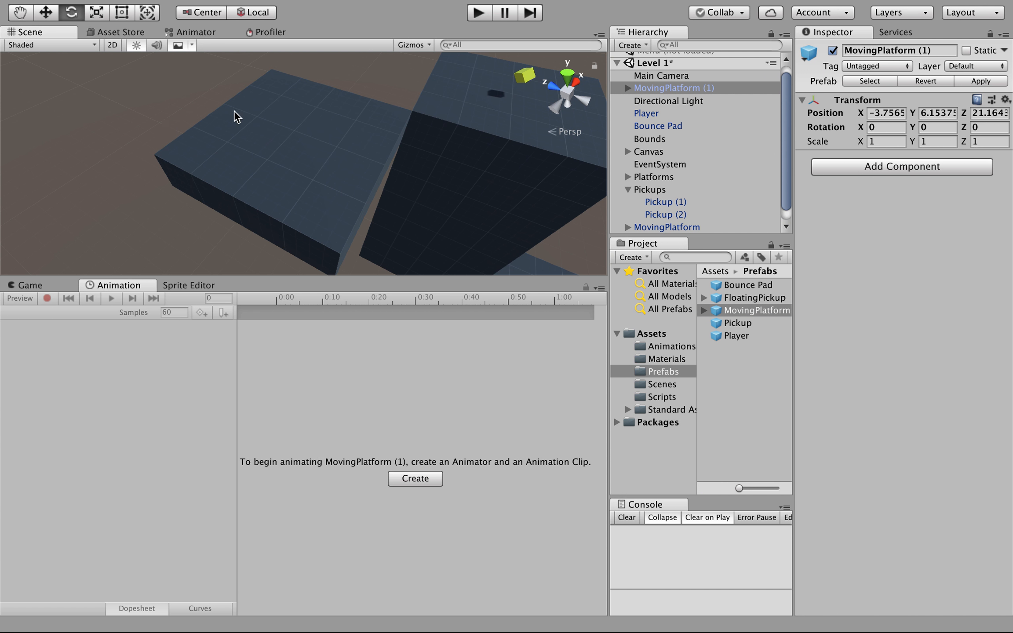
# - Try positioning MovingPlatform (1) at X -4, Y 8, Z 20
pyautogui.click(686, 89)
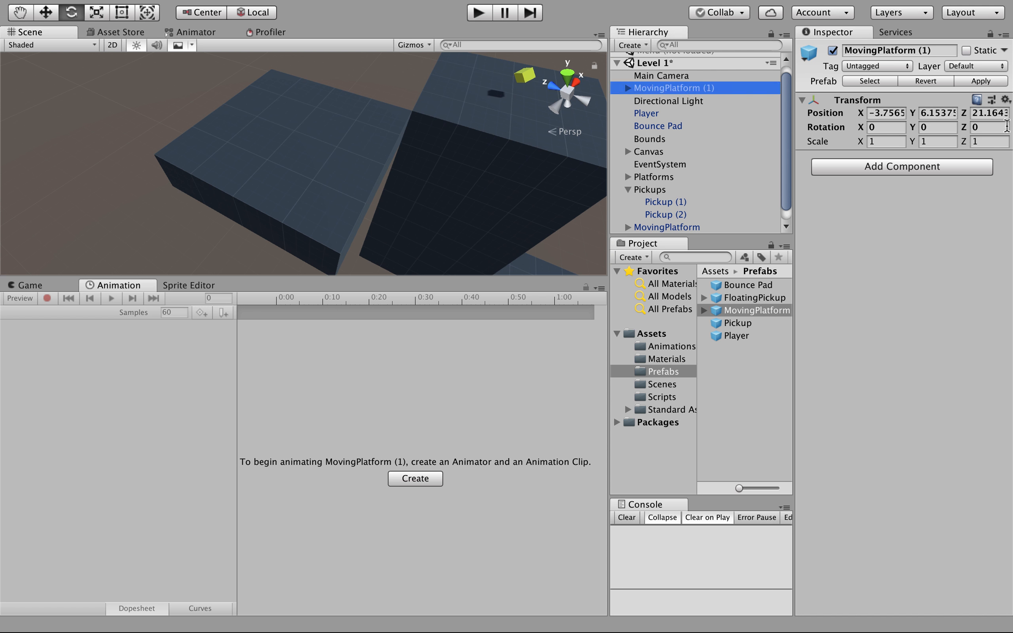
pyautogui.click(890, 113)
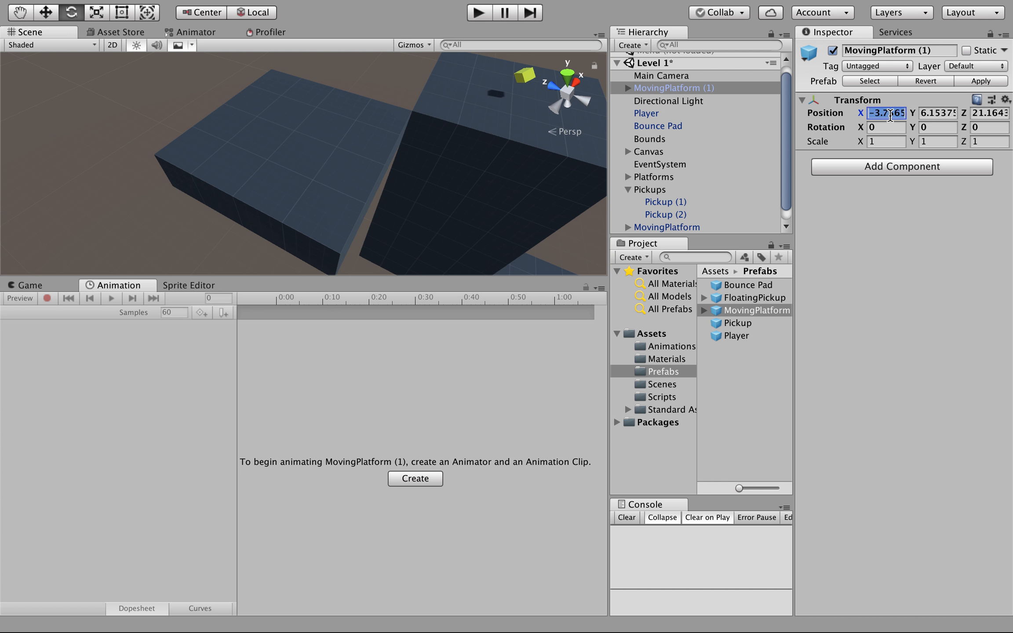
pyautogui.write('-4')
pyautogui.click(949, 115)
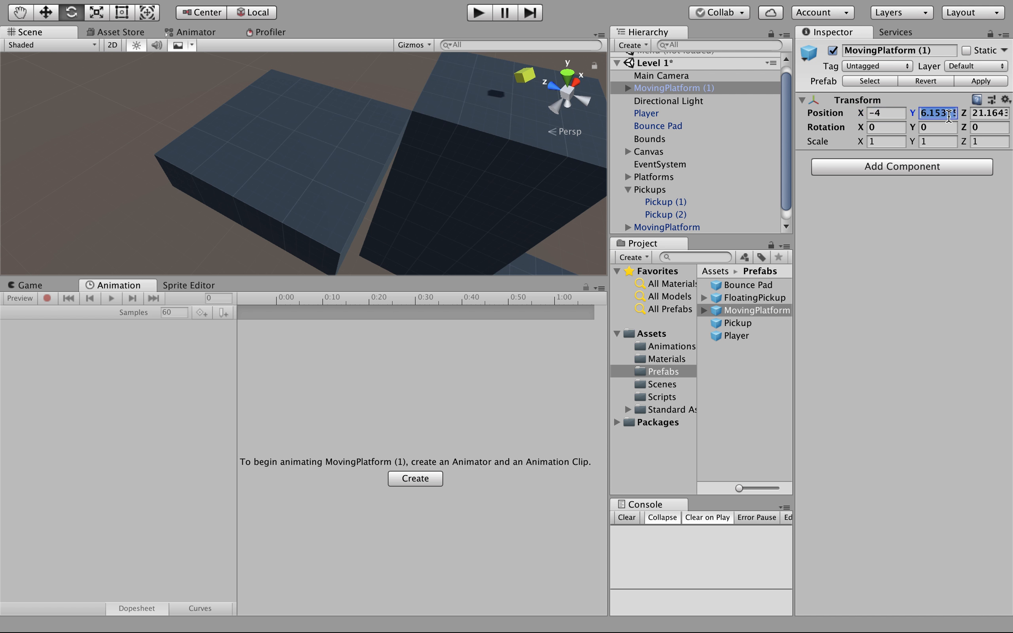
pyautogui.write('8')
pyautogui.click(980, 113)
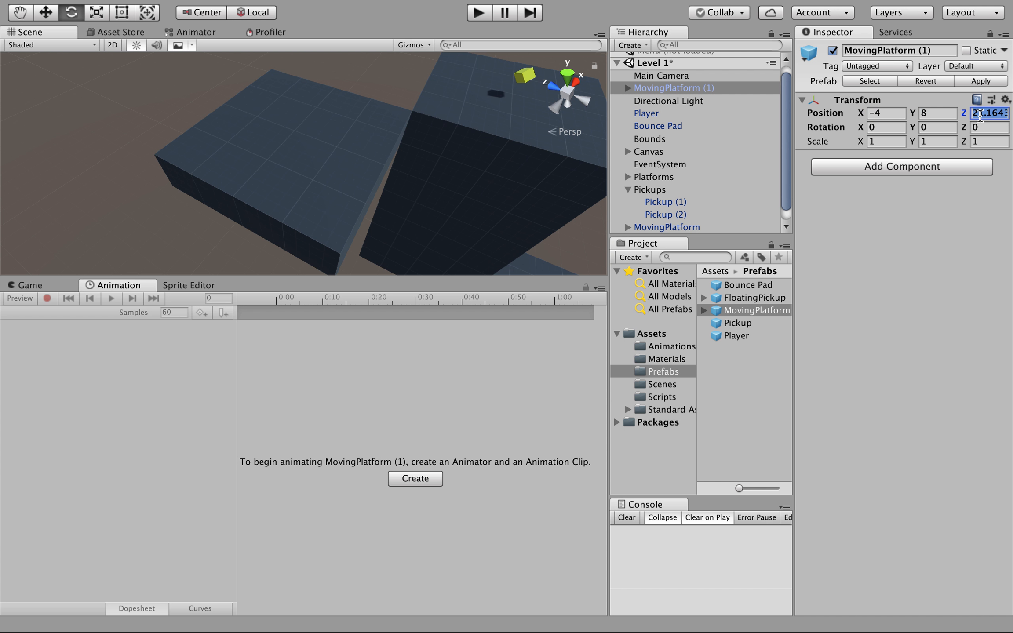
pyautogui.write('20')
# - Reset the position of MovingPlatform (1) to 0, 0, 0 and expand it to show its child object
pyautogui.click(1006, 100)
pyautogui.click(972, 114)
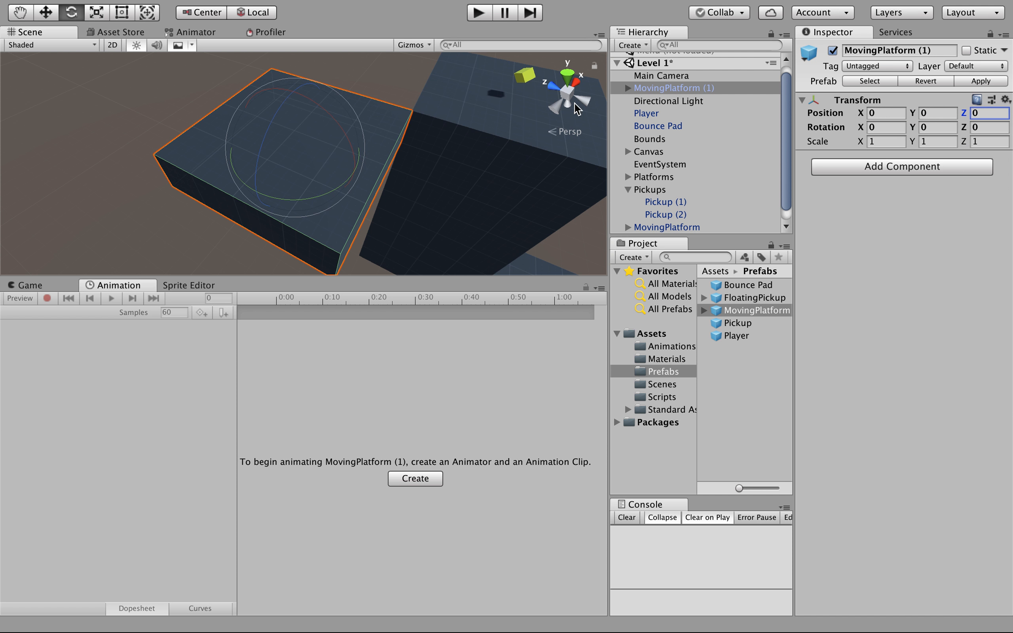
pyautogui.click(628, 88)
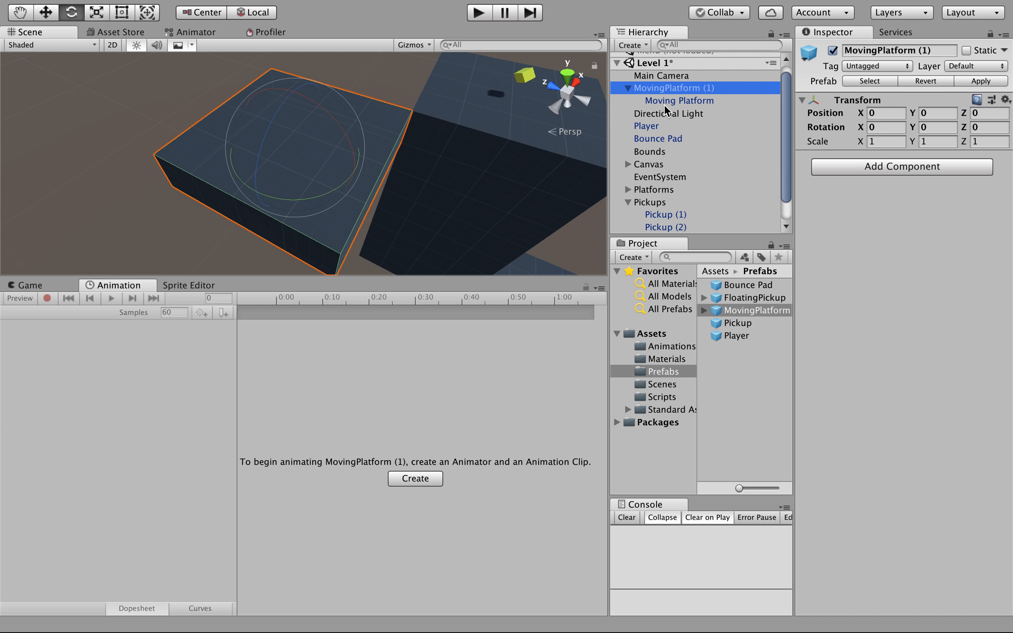
# - Collapse MovingPlatform (1) in the hierarchy and move it along the Z axis to position 0, 0, 4
pyautogui.click(628, 88)
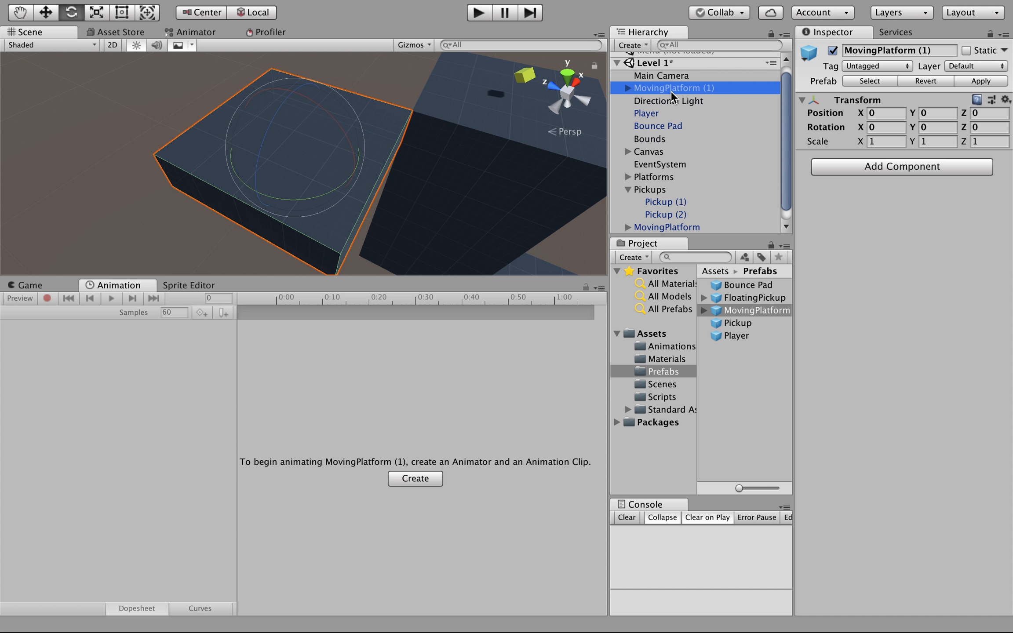
pyautogui.click(46, 13)
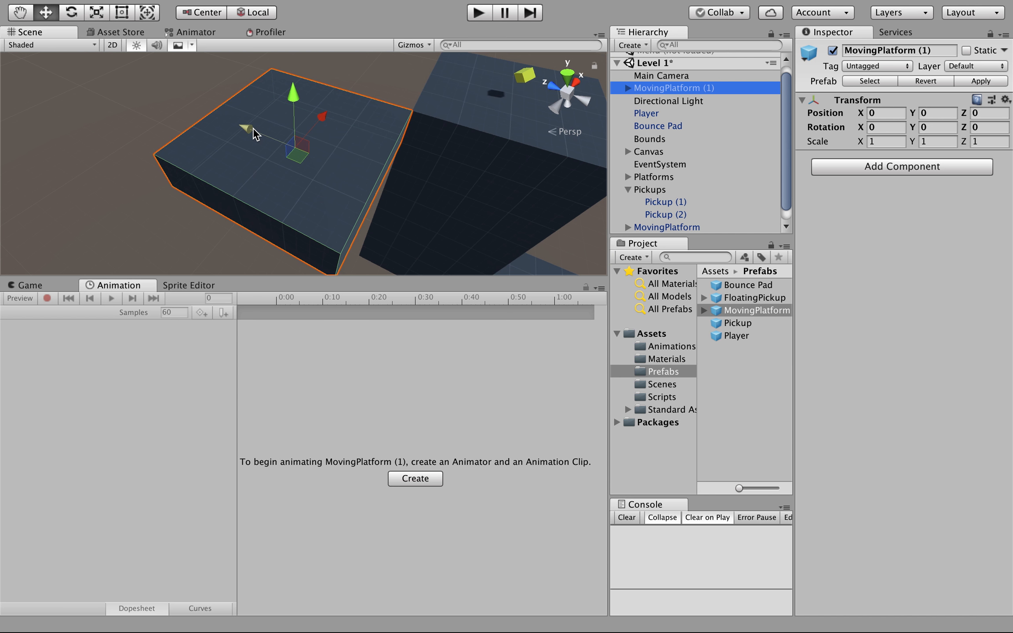
pyautogui.moveTo(254, 133); pyautogui.dragTo(125, 96)
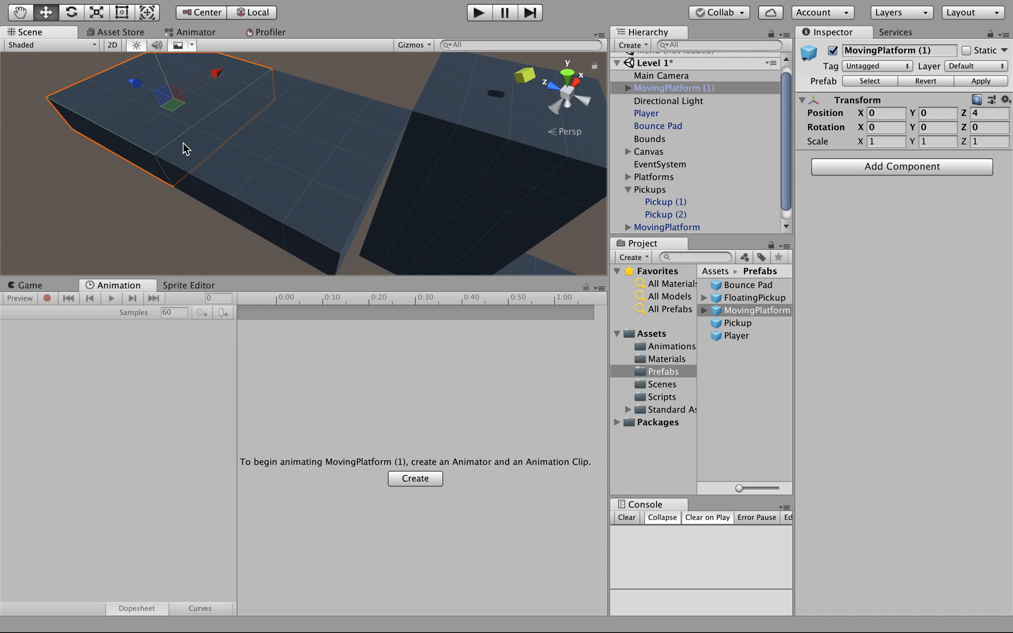
# - Place a third MovingPlatform prefab instance in the scene, reset its transform and move it along Z to position 0, 0, 8
pyautogui.keyDown('alt'); pyautogui.moveTo(282, 84); pyautogui.dragTo(374, 41); pyautogui.keyUp('alt')
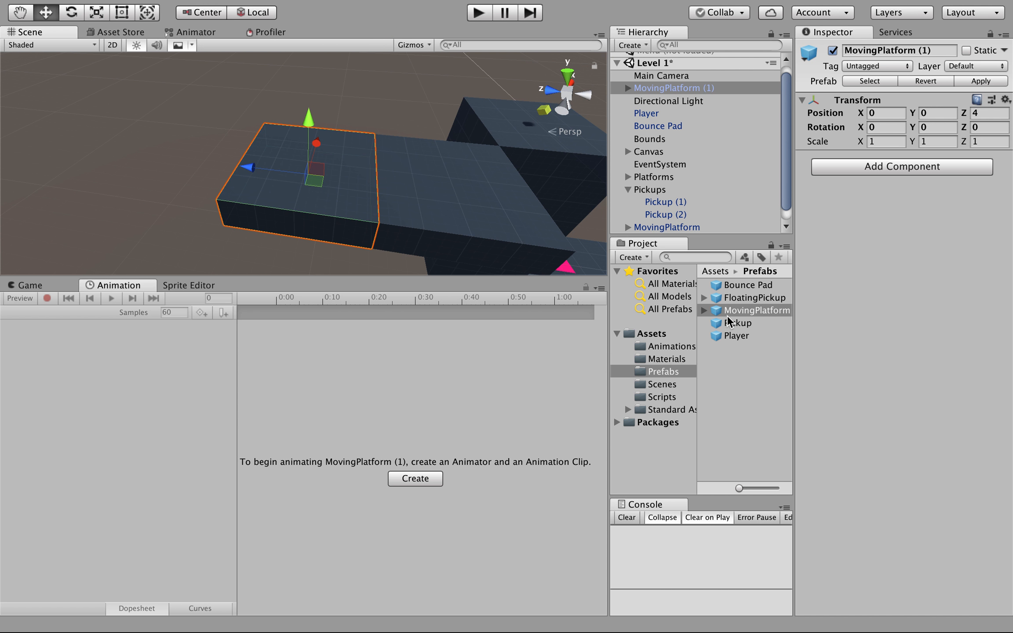
pyautogui.moveTo(740, 312); pyautogui.dragTo(196, 172)
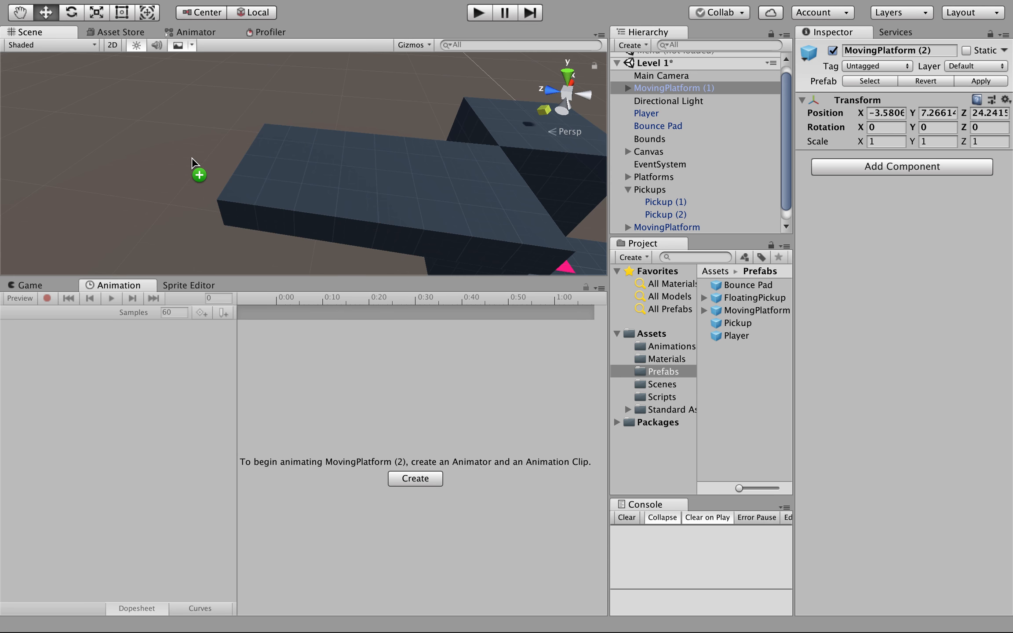
pyautogui.click(1005, 99)
pyautogui.click(945, 117)
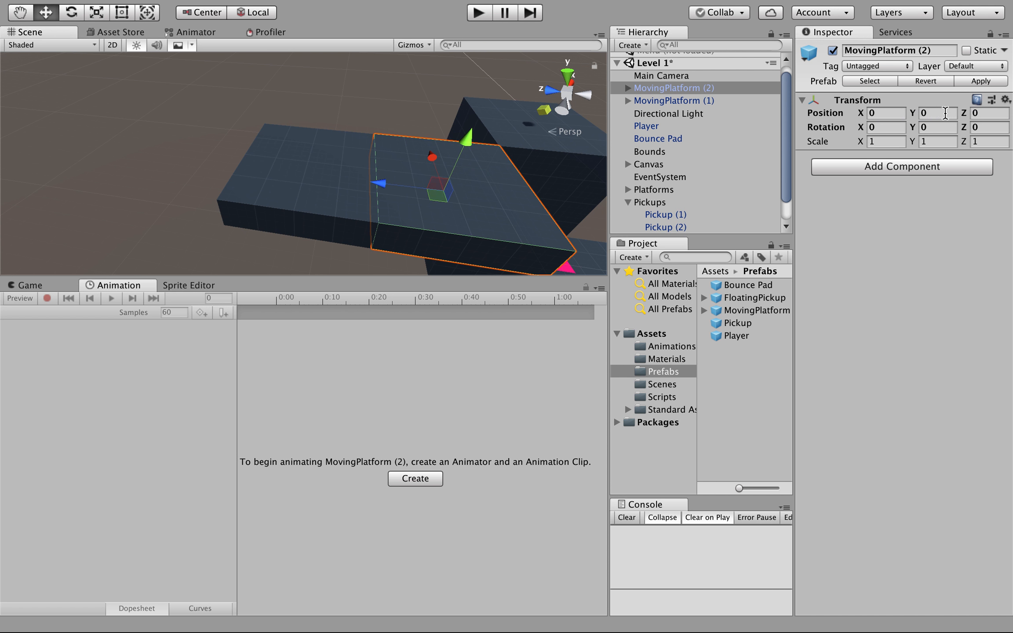
pyautogui.moveTo(378, 183); pyautogui.dragTo(131, 149)
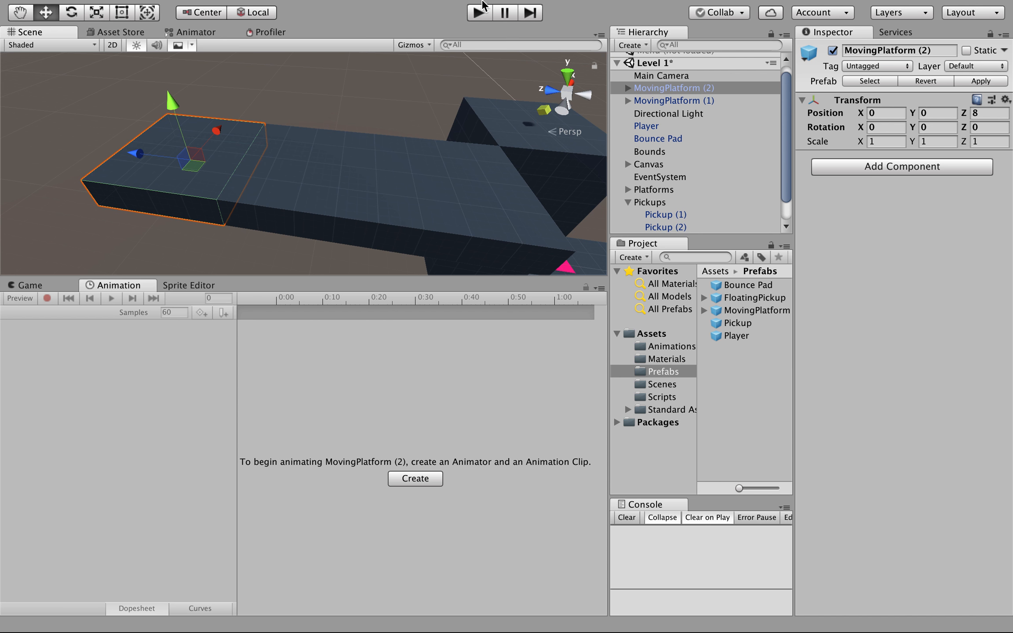
# - Play-test Level 1 to watch the three moving platforms, and stop play mode
pyautogui.click(479, 13)
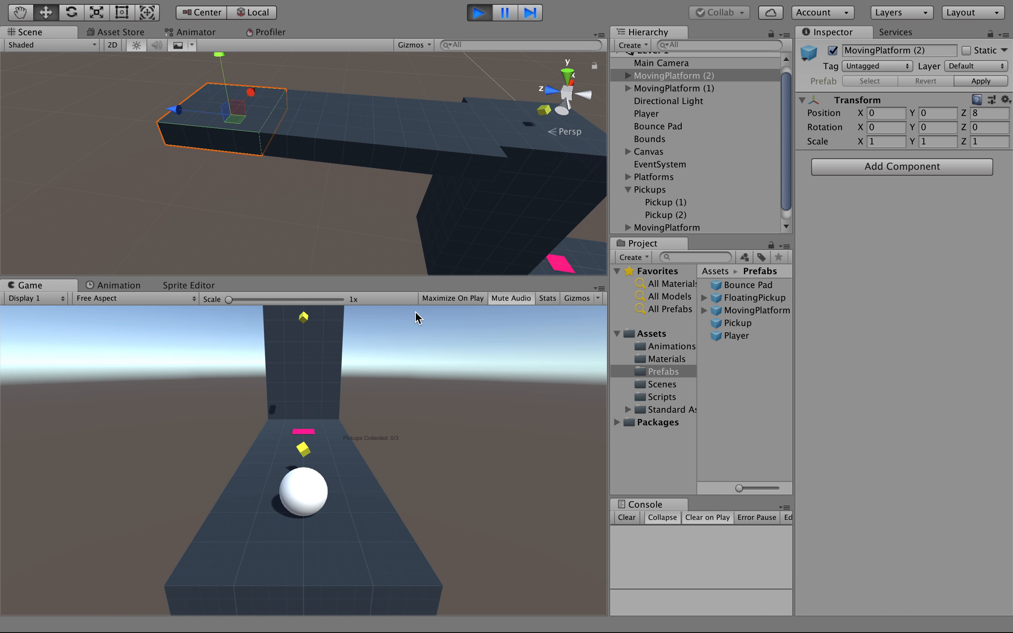
pyautogui.click(482, 17)
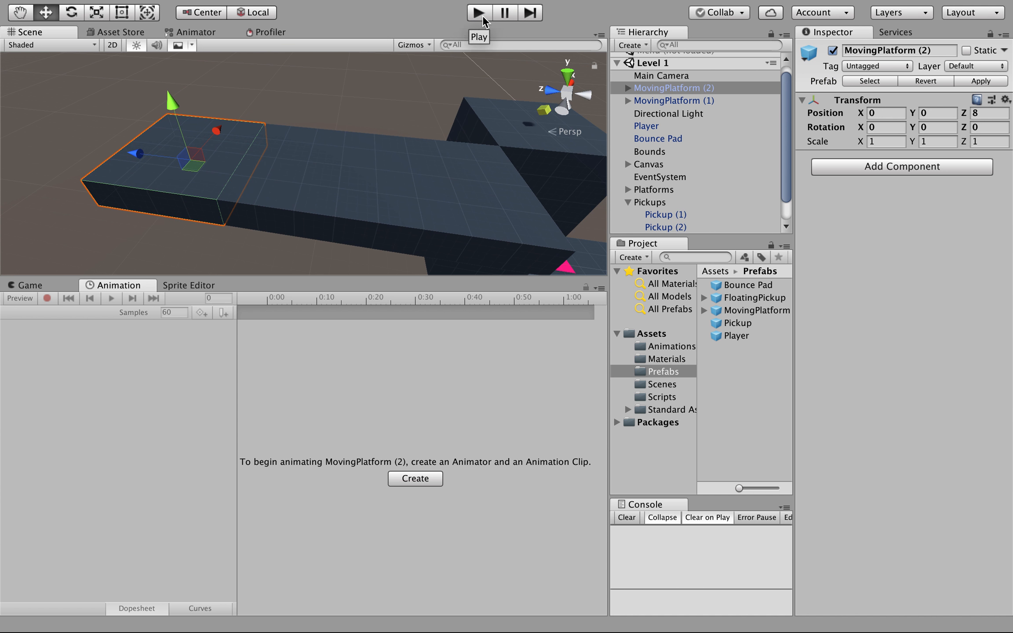
# - Add a new script component named AnimationOffset to the Moving Platform child of the original MovingPlatform
pyautogui.click(469, 189)
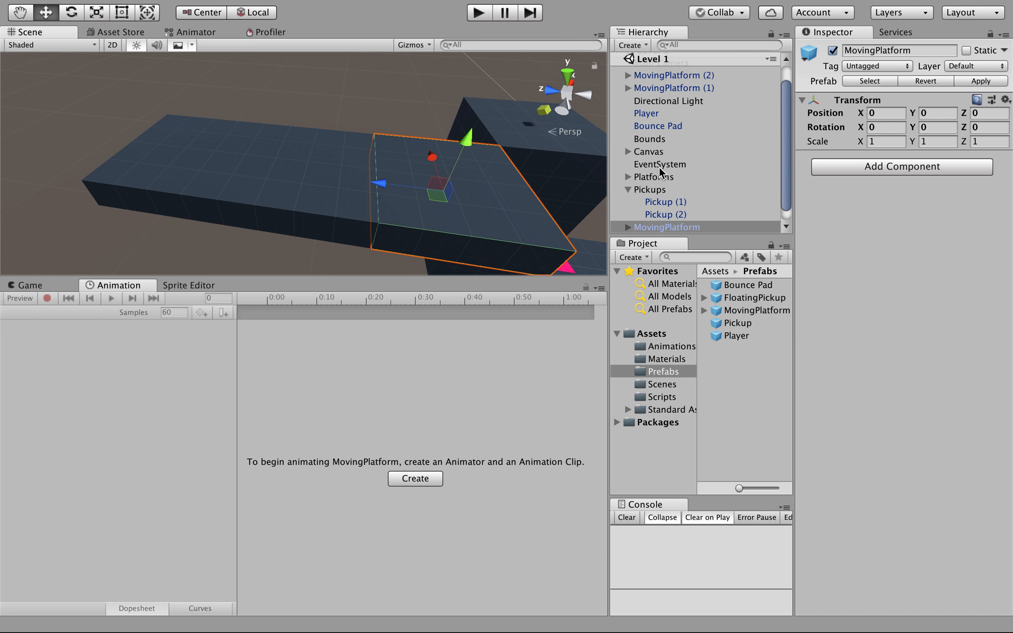
pyautogui.scroll(-1, 662, 203)
pyautogui.click(632, 219)
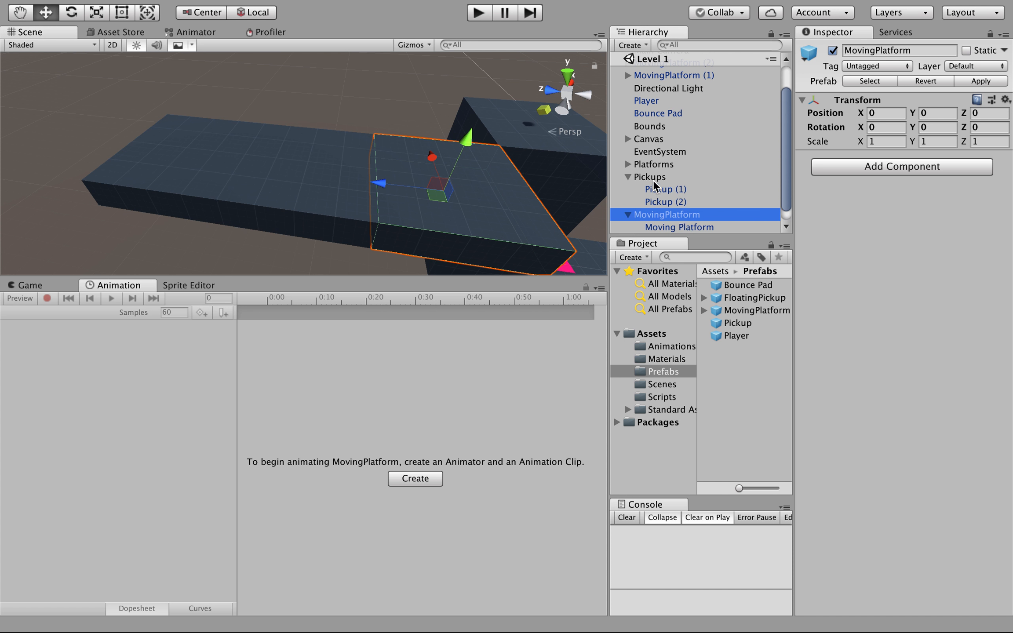
pyautogui.scroll(-1, 657, 187)
pyautogui.click(671, 215)
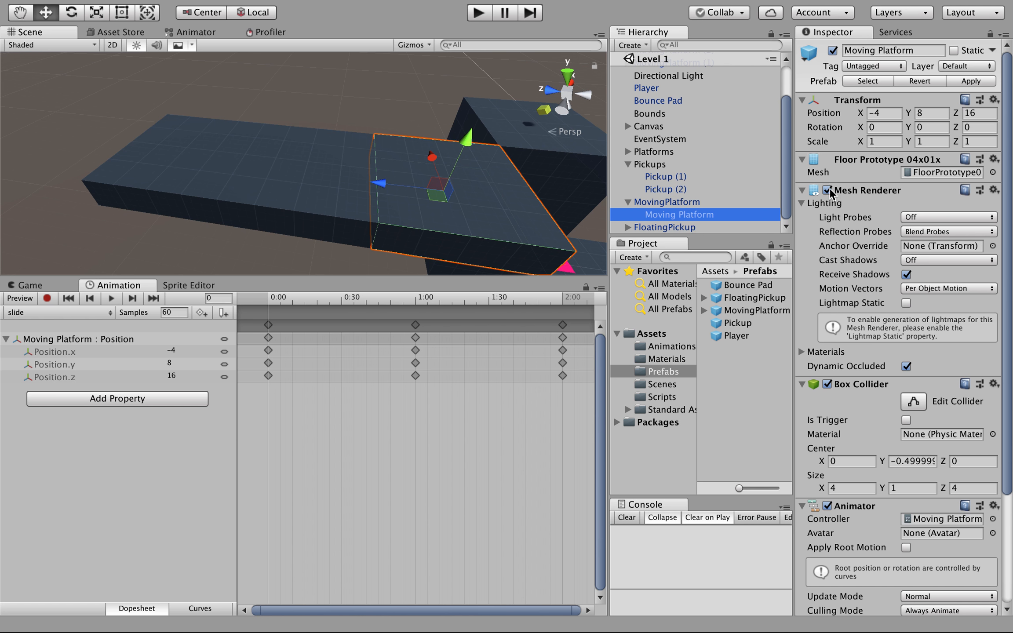
pyautogui.scroll(-3, 870, 197)
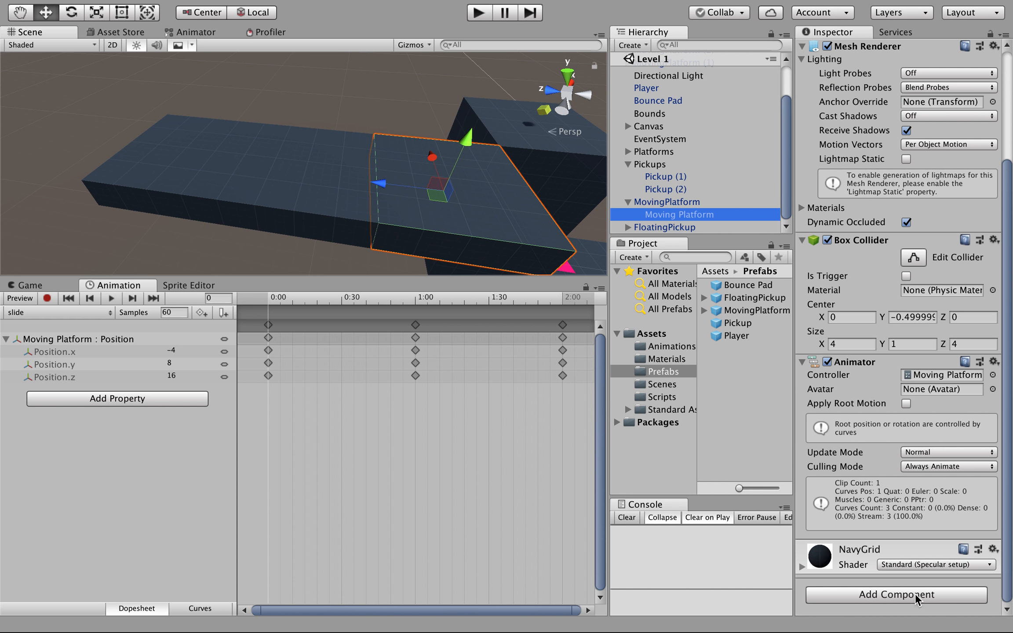
pyautogui.click(897, 594)
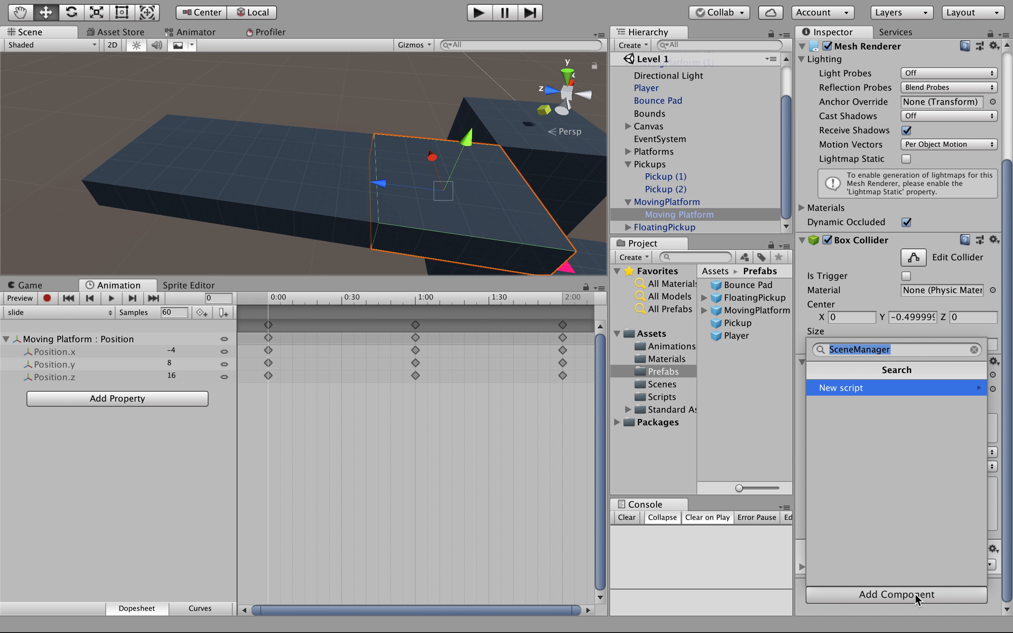
pyautogui.write('A')
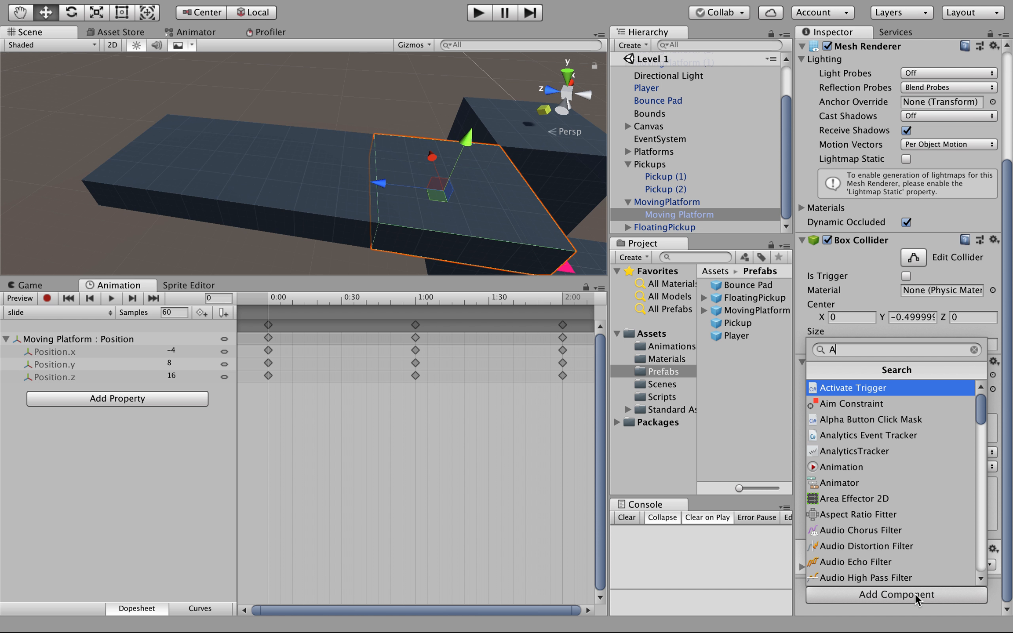
pyautogui.write('nimationOff')
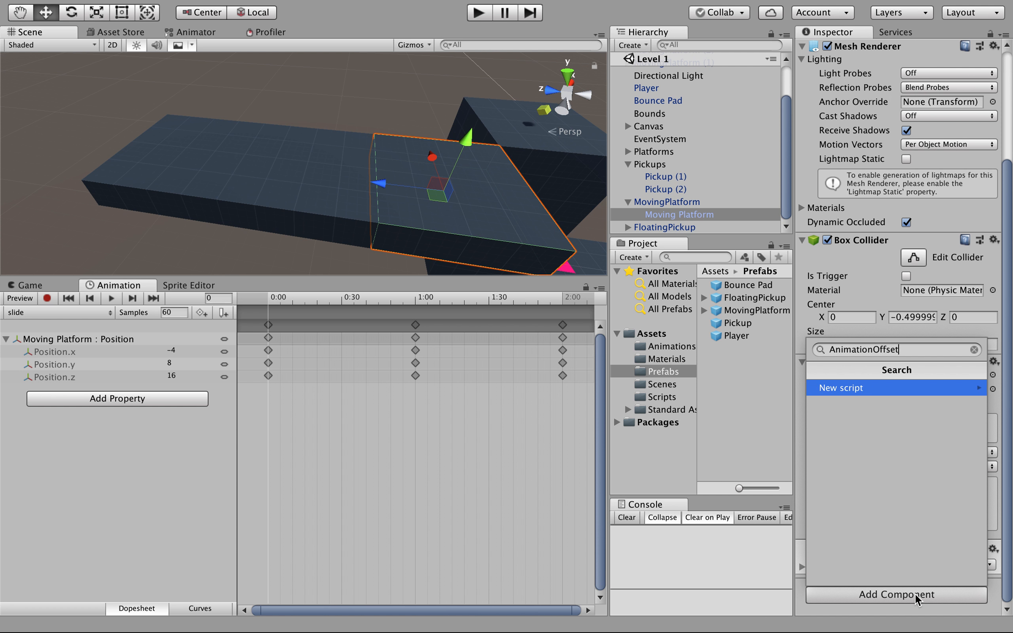
pyautogui.write('set')
pyautogui.press('Return')
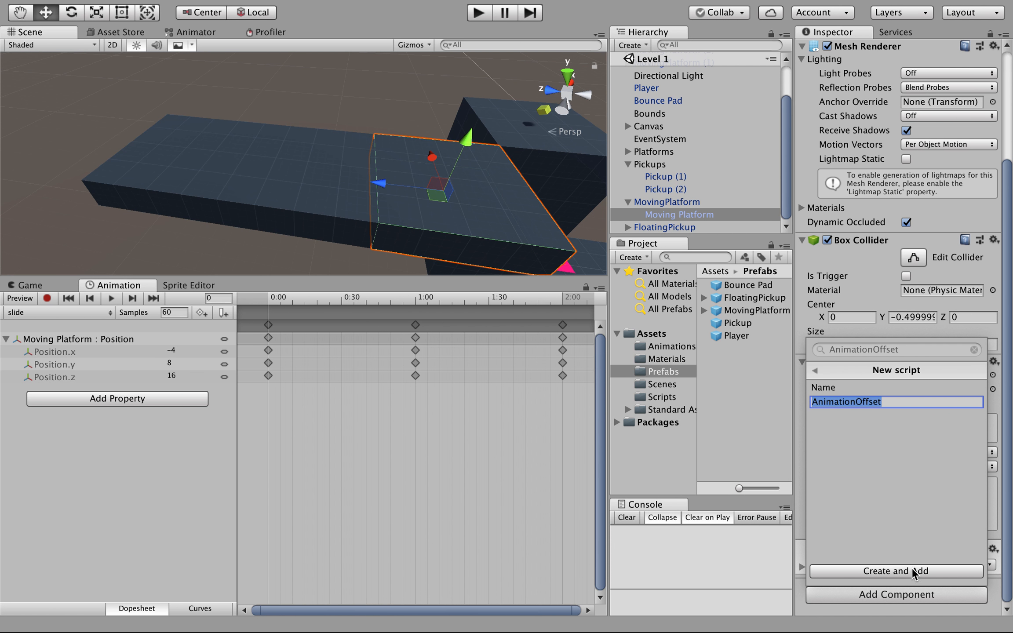
pyautogui.click(913, 571)
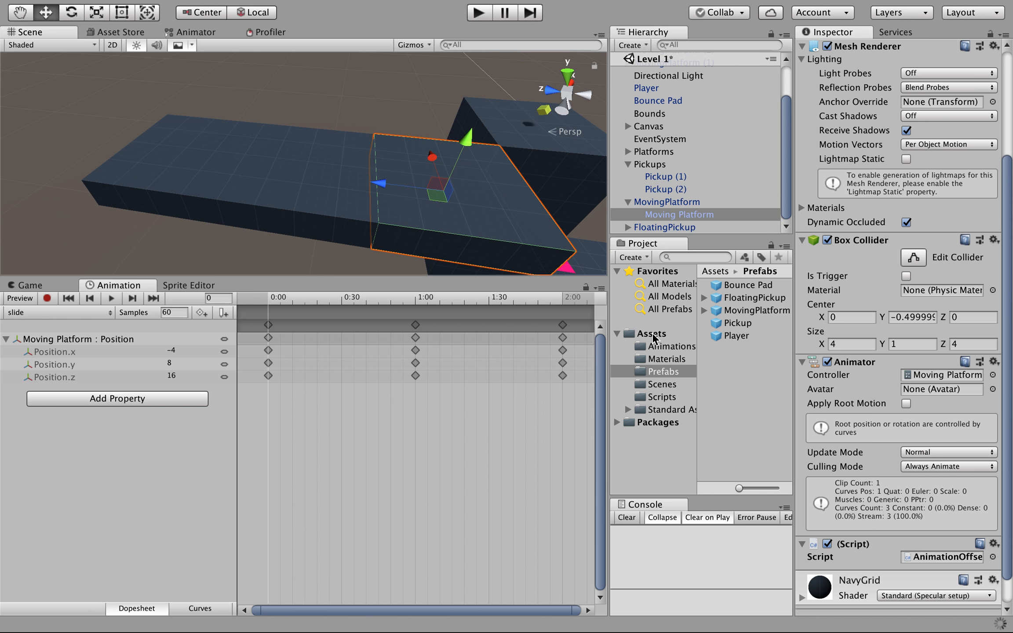
# - Move the AnimationOffset script from Assets into the Scripts folder and open it in Visual Studio
pyautogui.click(652, 335)
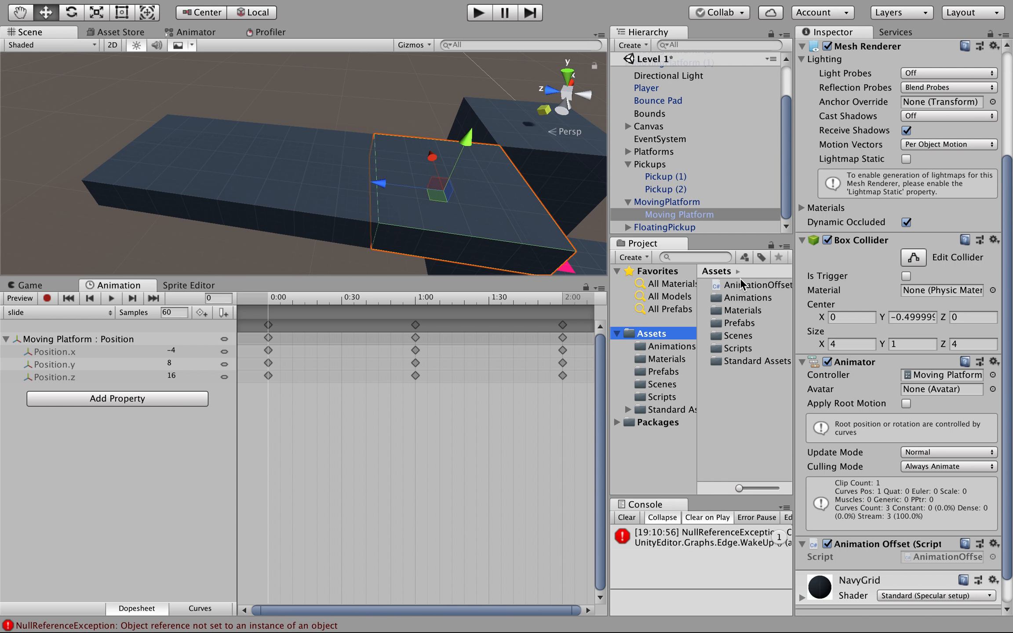
pyautogui.moveTo(742, 284); pyautogui.dragTo(759, 353)
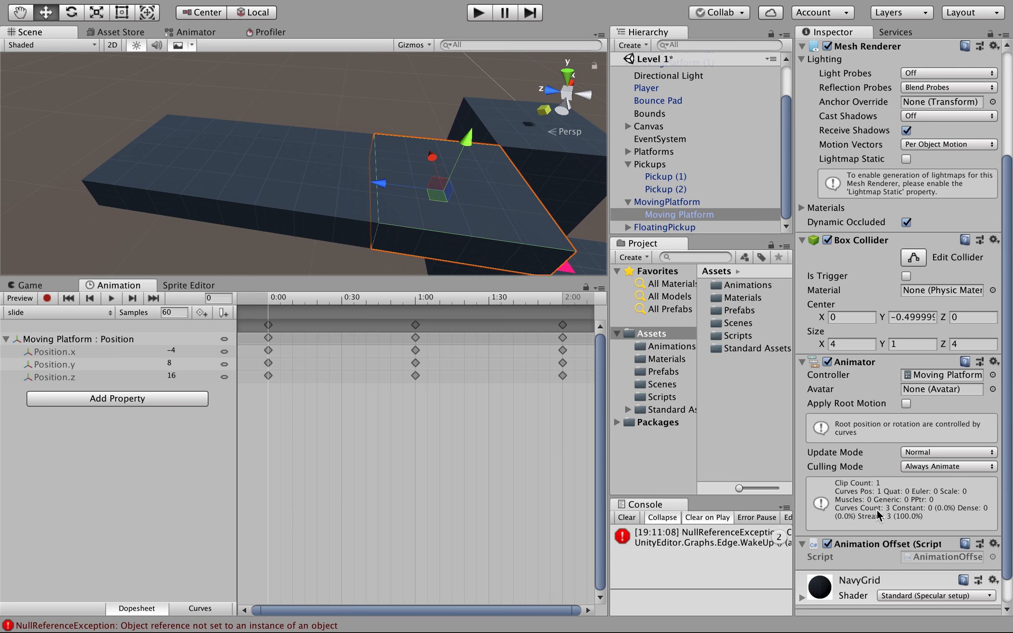
pyautogui.scroll(-2, 879, 505)
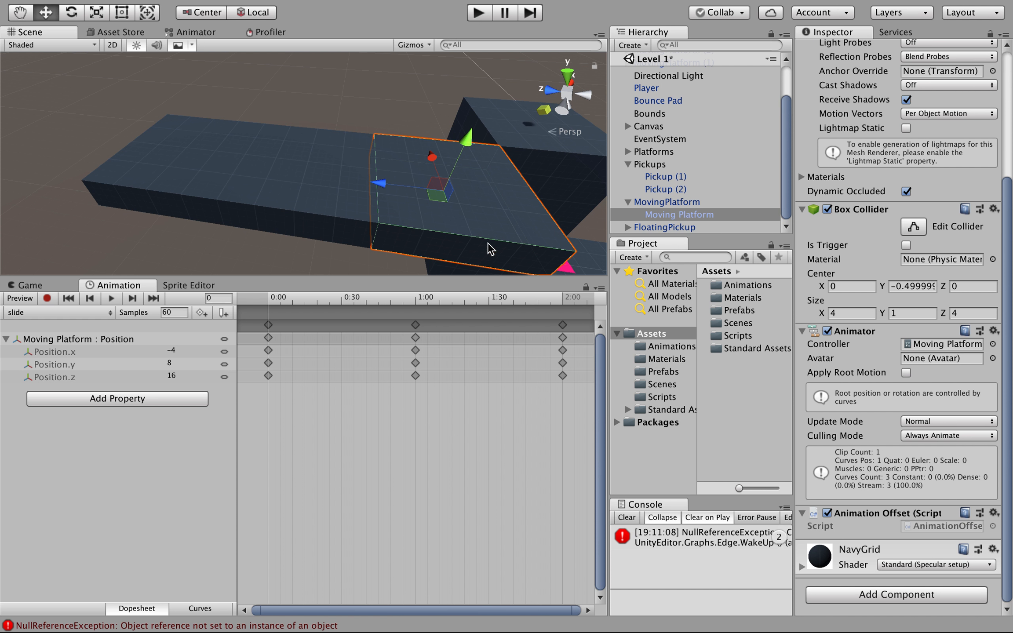
pyautogui.click(931, 530)
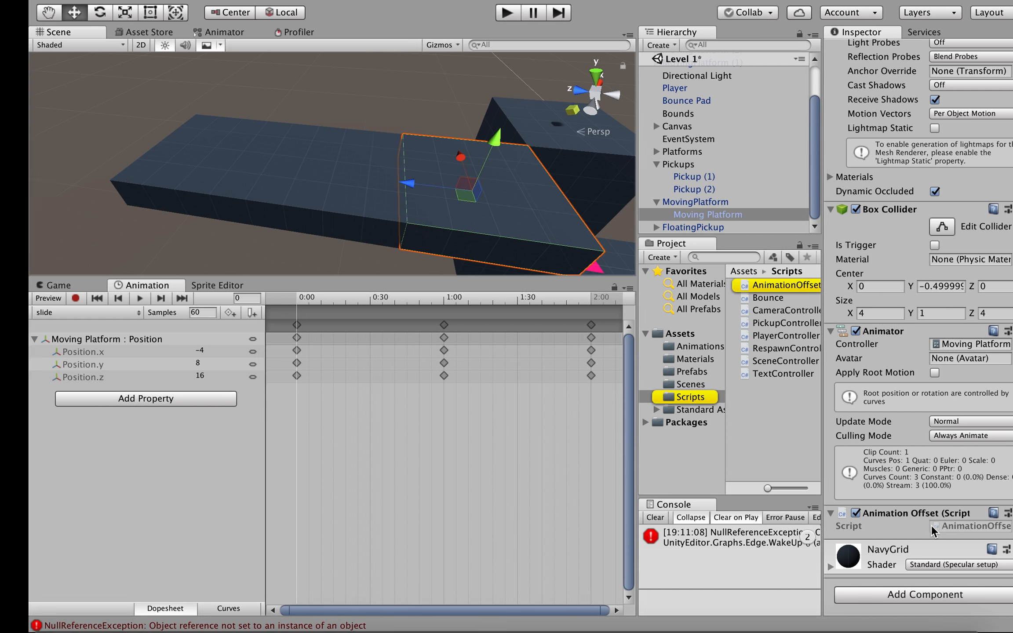
pyautogui.doubleClick(932, 529)
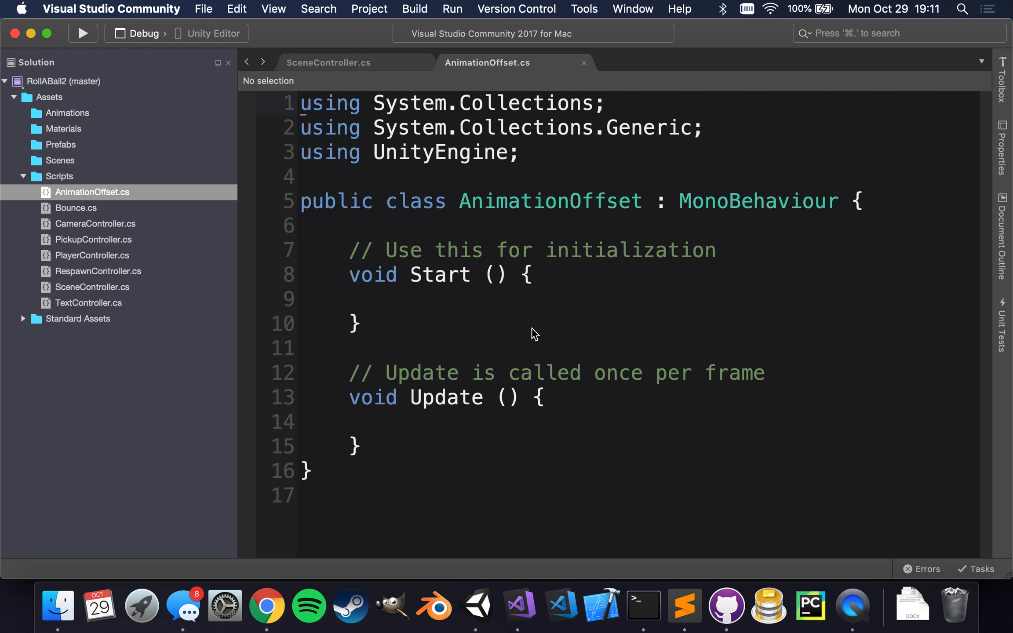
# - Delete the Update method and its comment from the AnimationOffset class
pyautogui.click(375, 443)
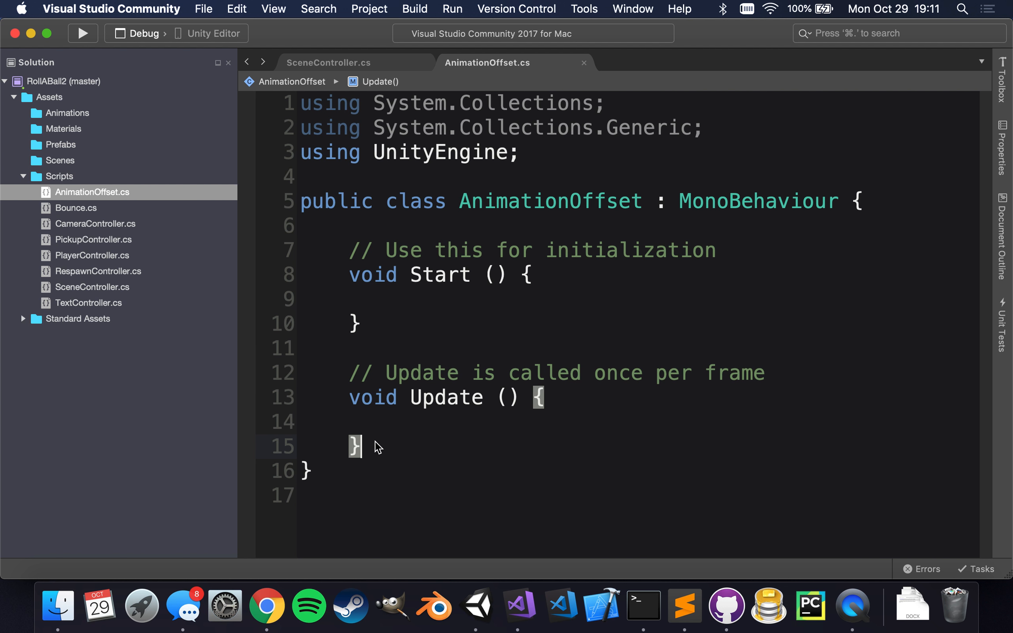
pyautogui.moveTo(370, 445); pyautogui.dragTo(290, 357)
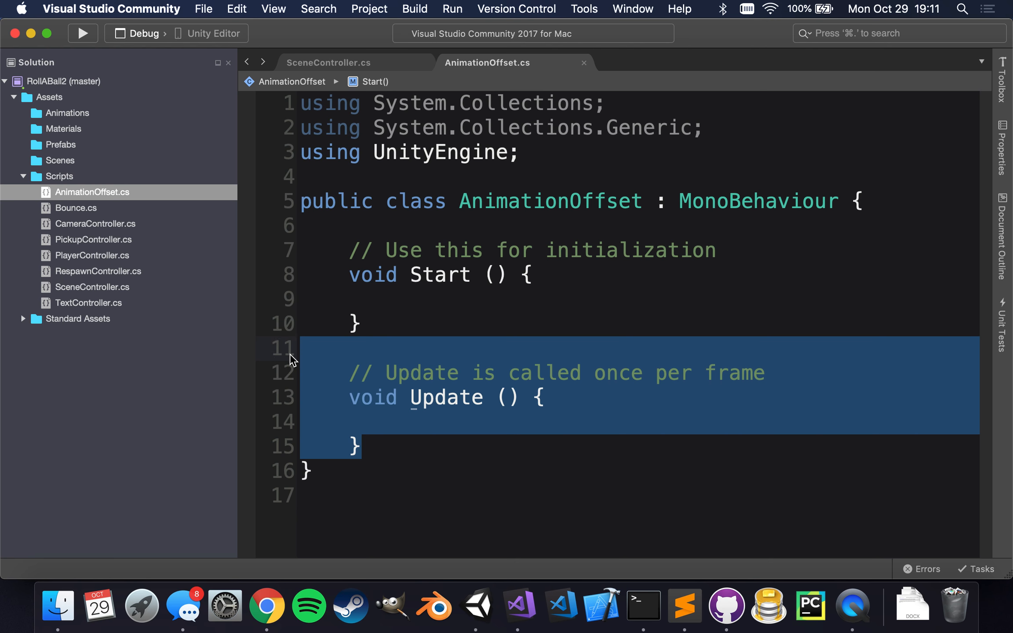
pyautogui.press('BackSpace')
pyautogui.press('BackSpace')
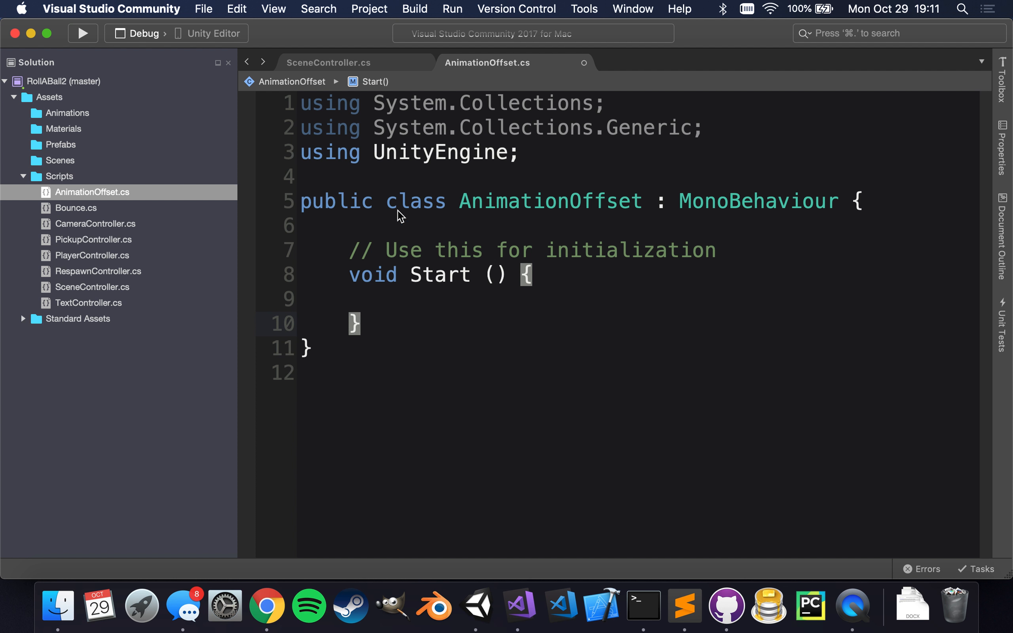
# - Declare a field "public float offset;" at the start of the AnimationOffset class and save the script
pyautogui.click(383, 230)
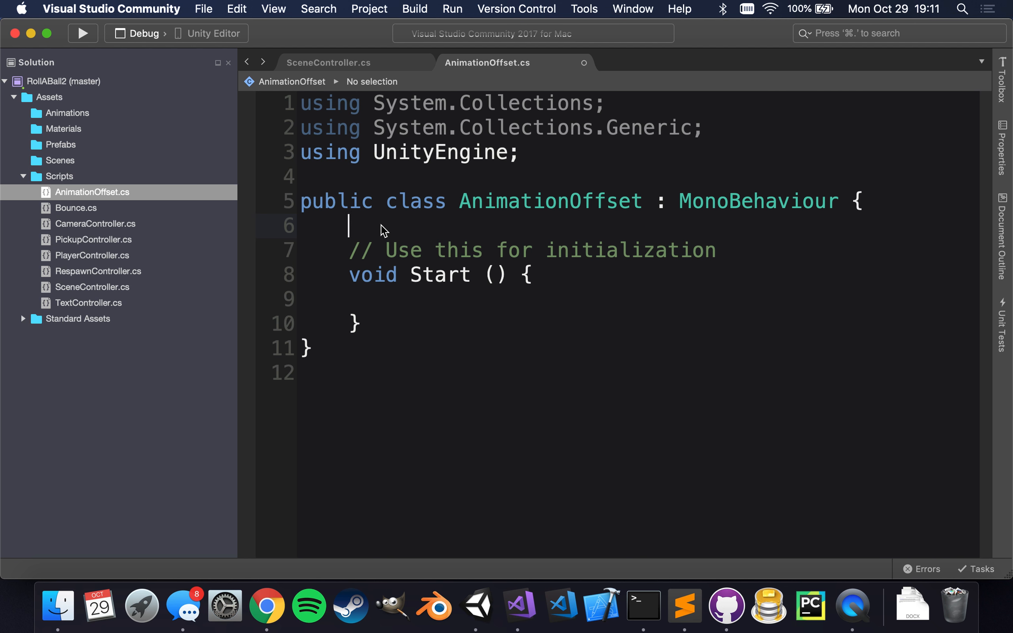
pyautogui.write('publi')
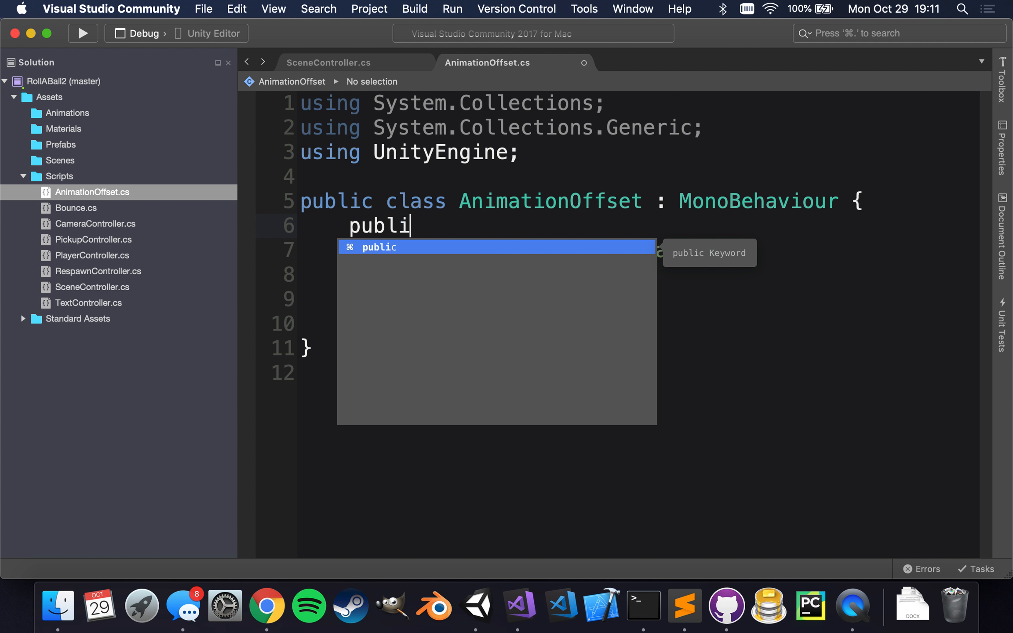
pyautogui.write('c float offset;')
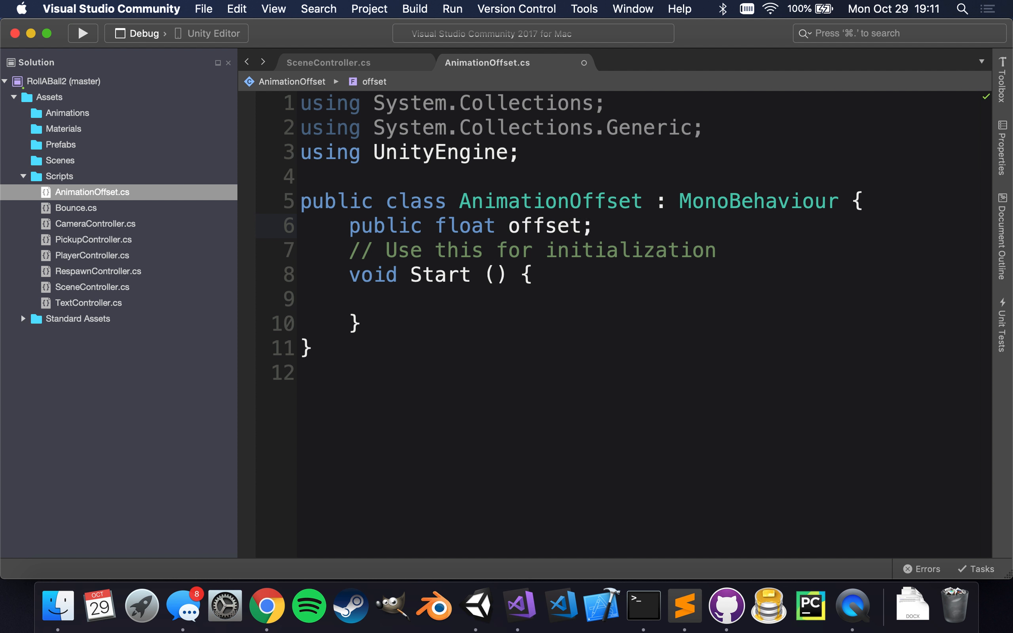
pyautogui.press('super+s')
# - Add the attribute [Range(0,1)] on its own line above the offset field and save the script
pyautogui.click(347, 232)
pyautogui.press('Return')
pyautogui.press('Up')
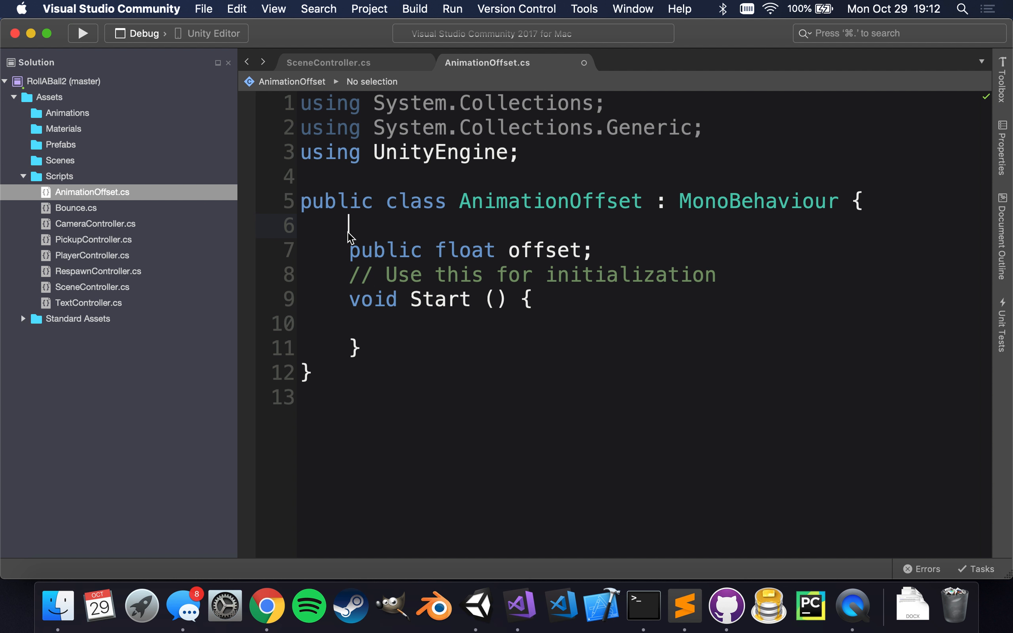
pyautogui.write('[')
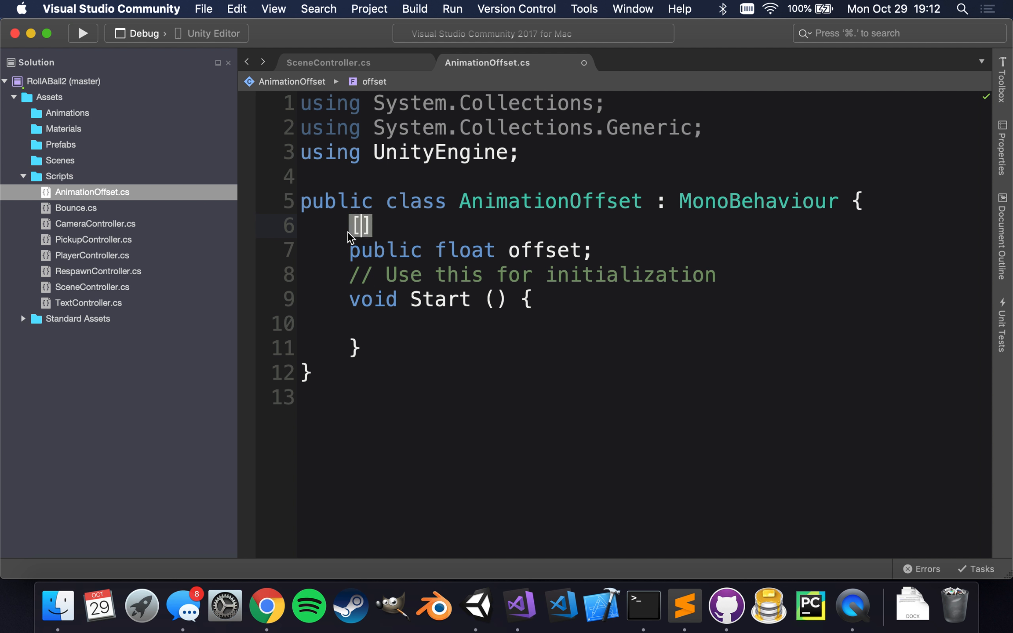
pyautogui.write('R')
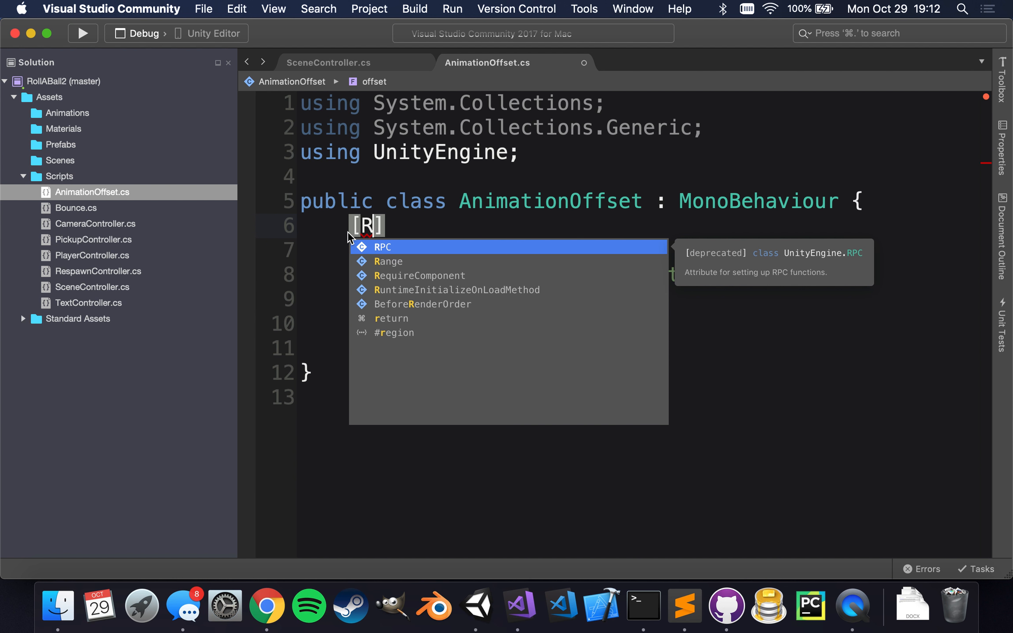
pyautogui.write('ange')
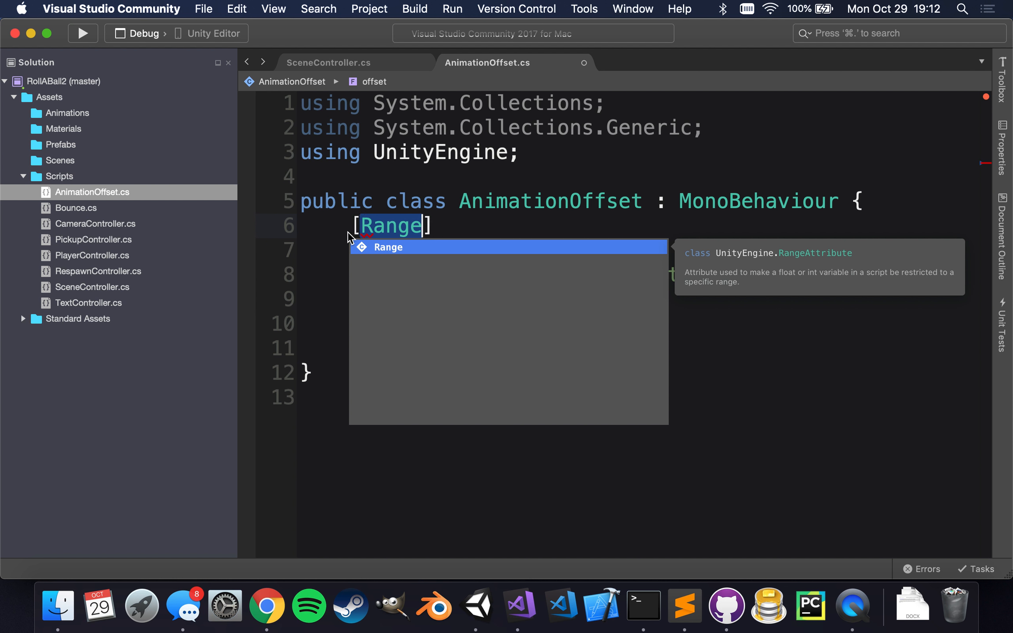
pyautogui.write('(')
pyautogui.write('0,1')
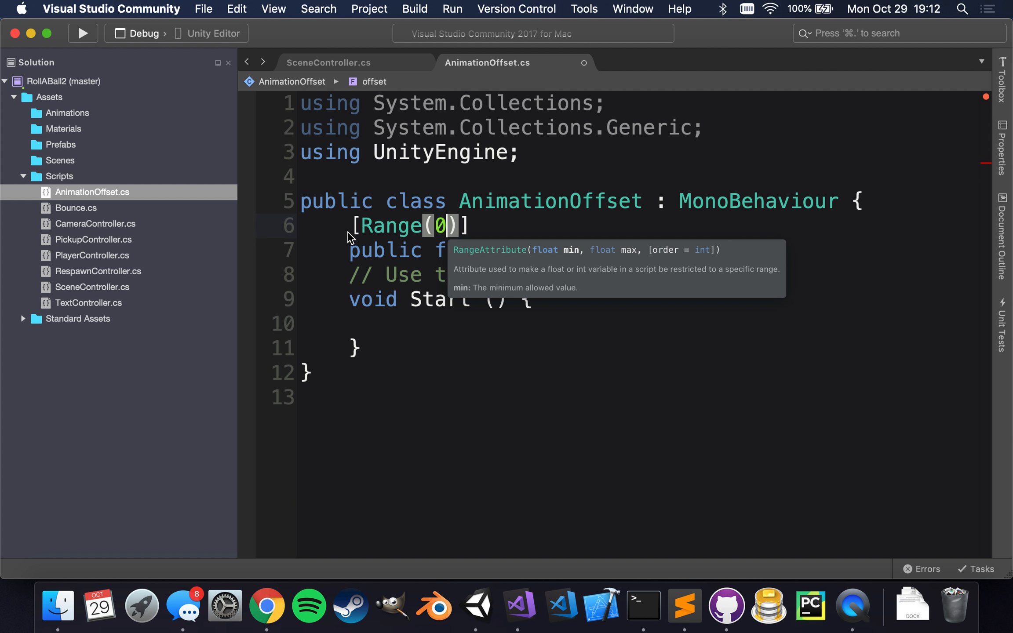
pyautogui.press('super+s')
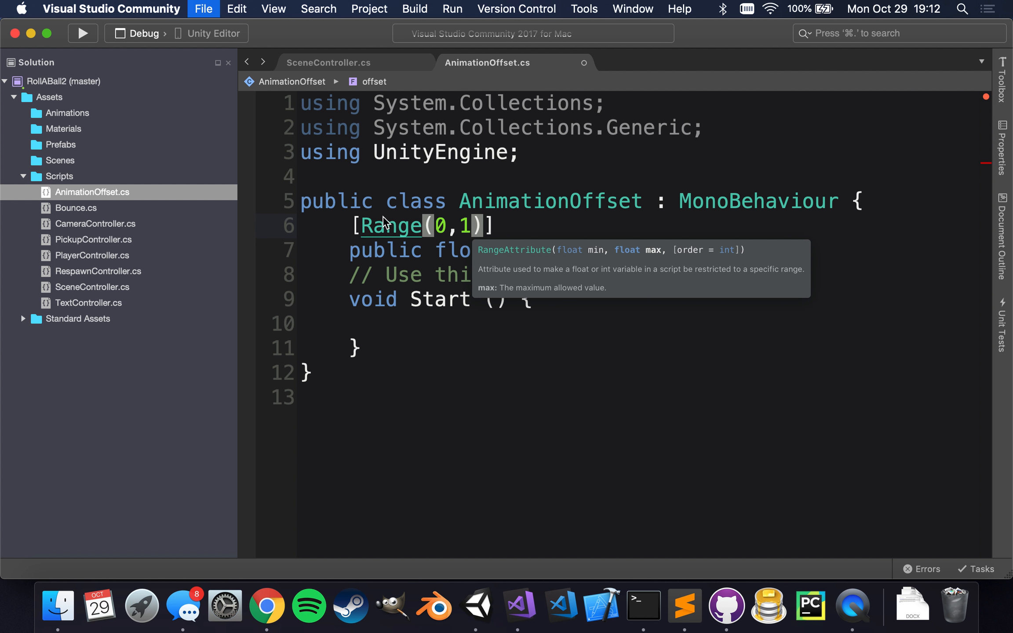
# - Declare a field "public string animationName;" directly below the offset field in the AnimationOffset class
pyautogui.click(411, 182)
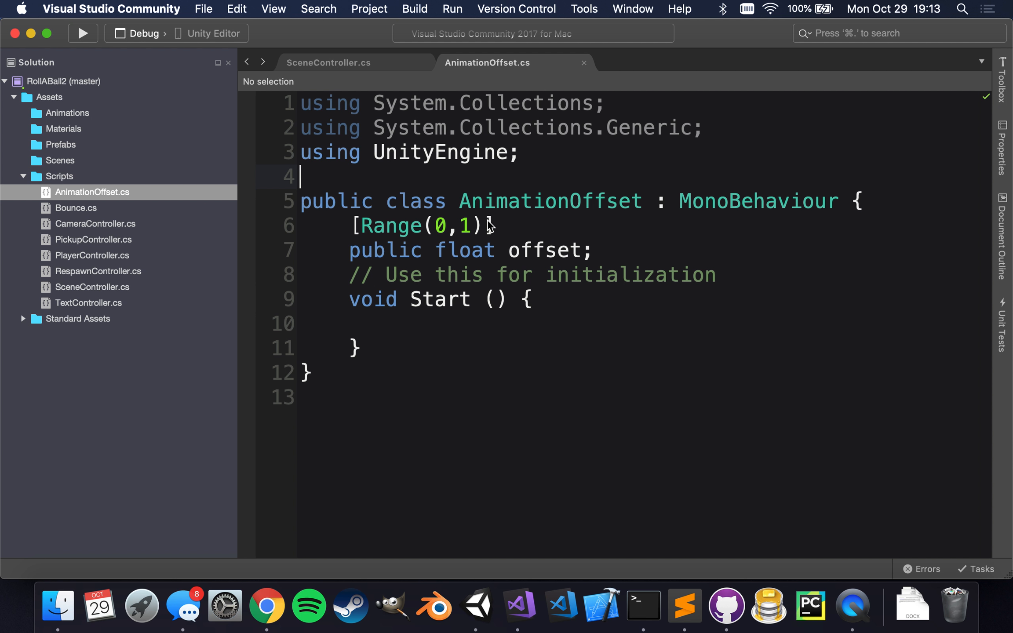
pyautogui.click(606, 251)
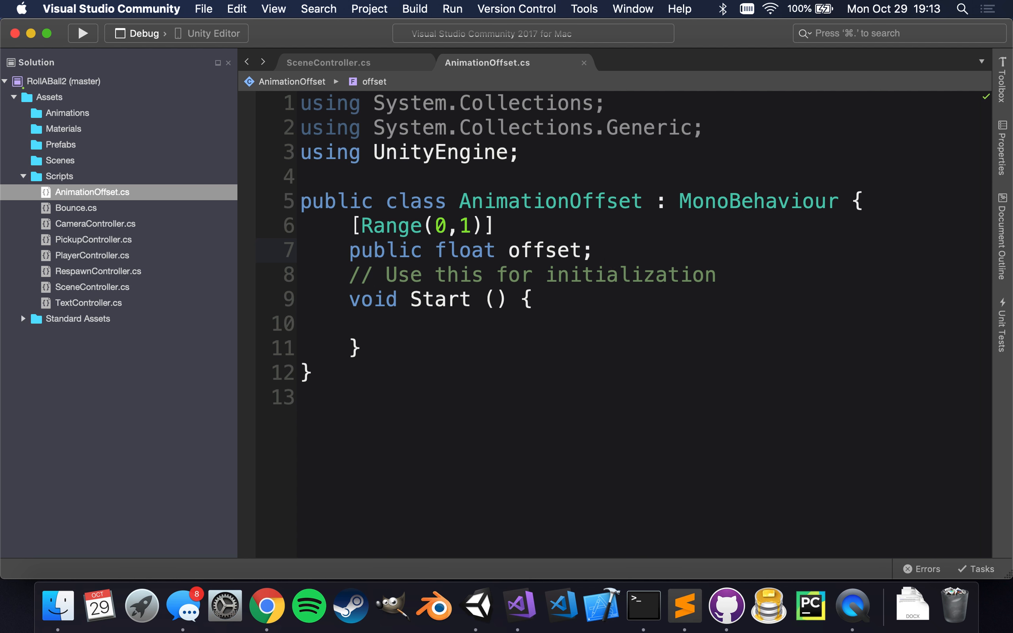
pyautogui.press('Return')
pyautogui.write('p')
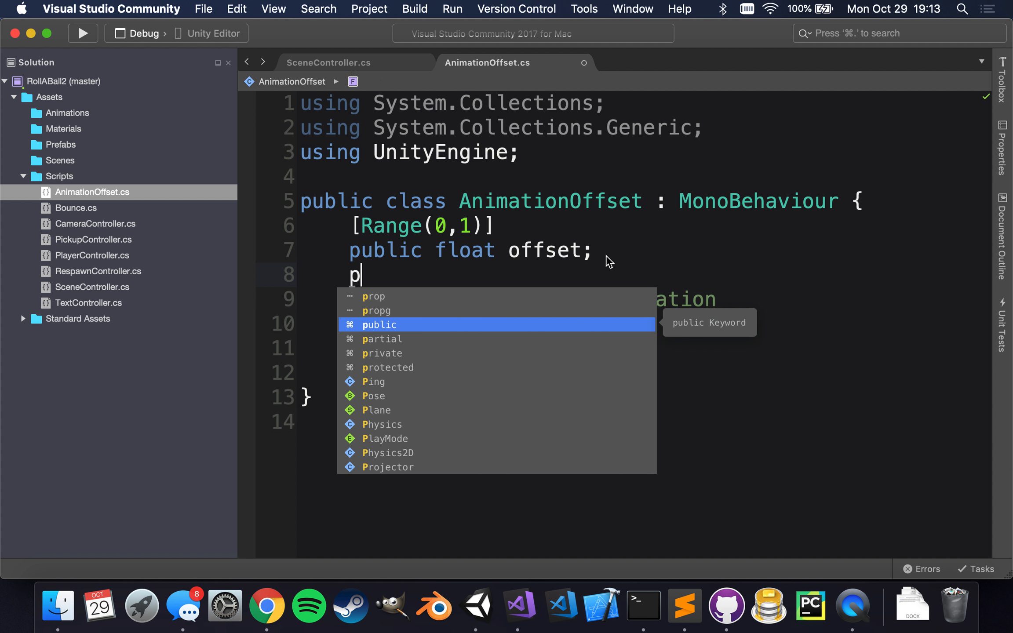
pyautogui.write('ub')
pyautogui.press('BackSpace')
pyautogui.write('ublic string ')
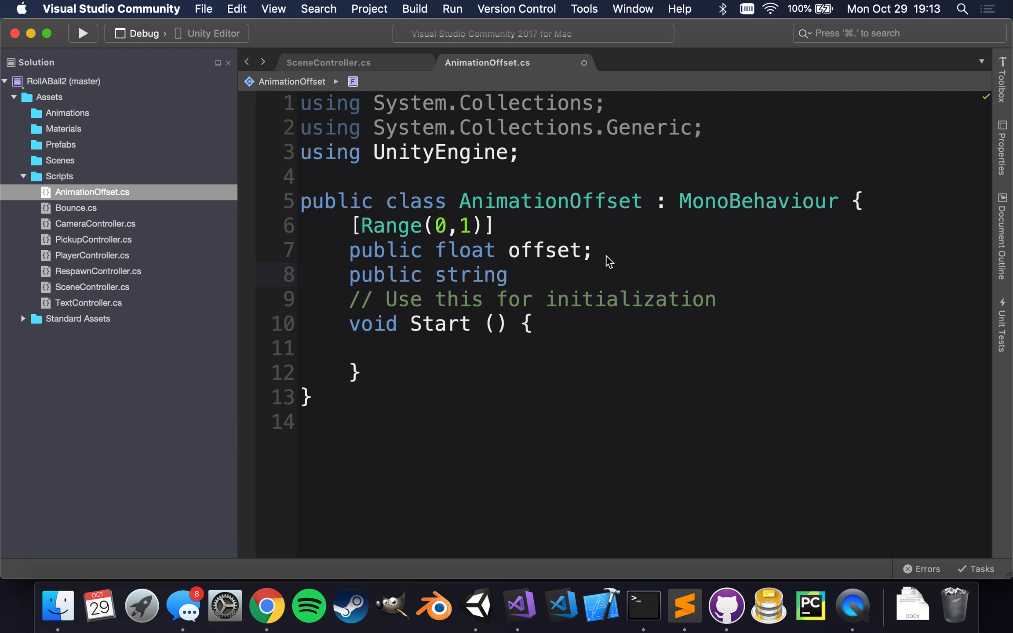
pyautogui.write('animation')
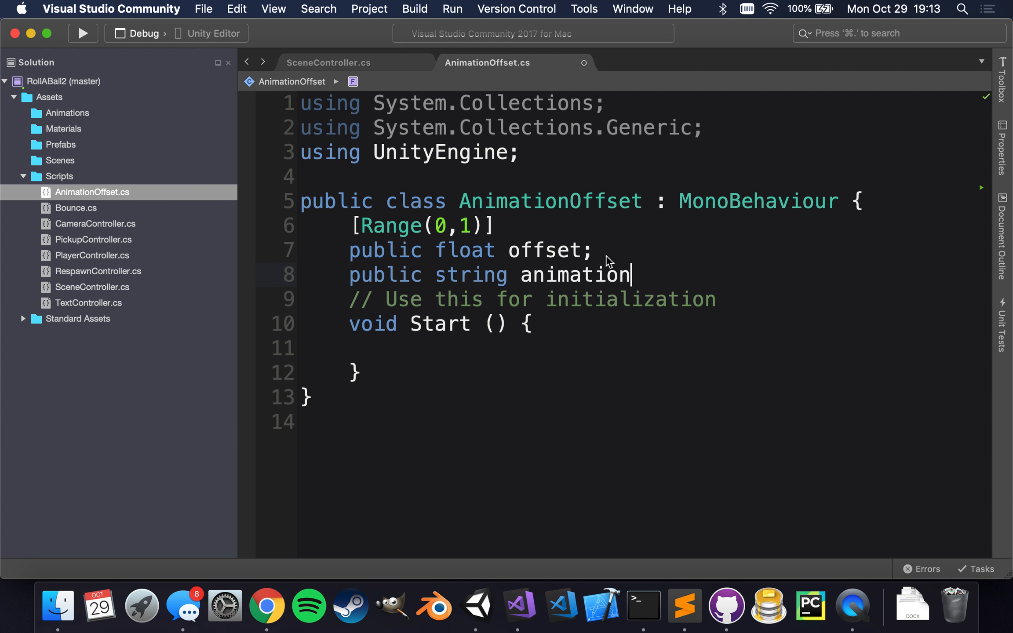
pyautogui.write('Name;')
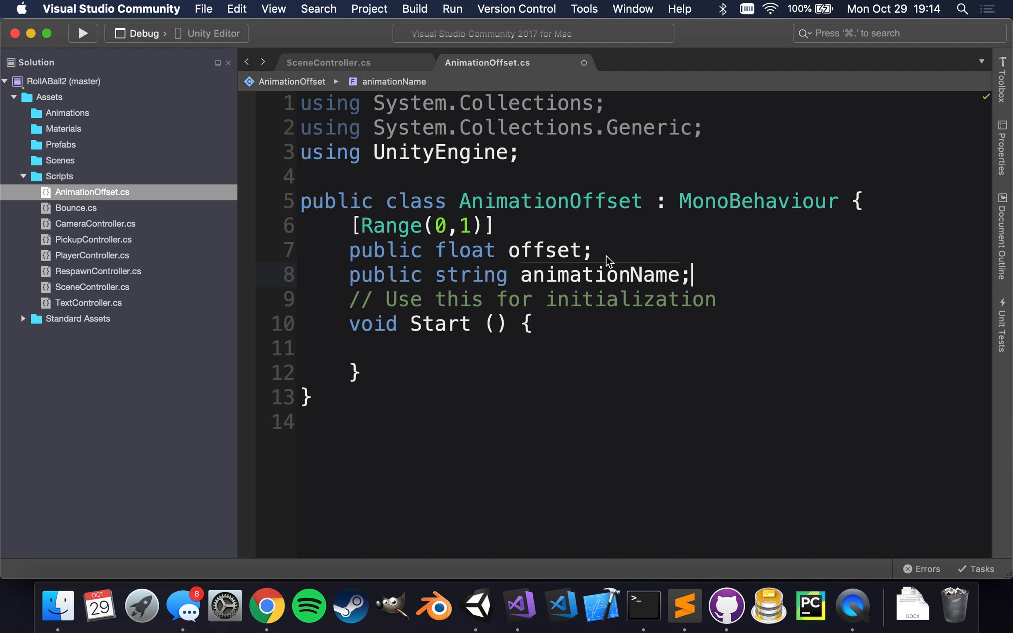
# - Declare a field "private Animator animator;" below animationName, separated from it by a blank line
pyautogui.press('Return')
pyautogui.press('Return')
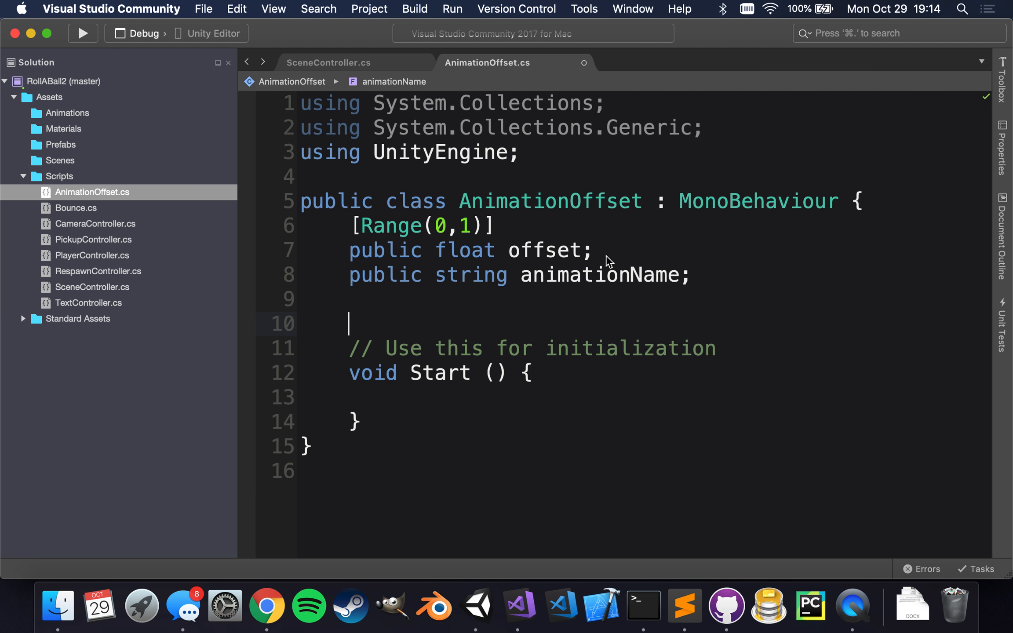
pyautogui.write('priv')
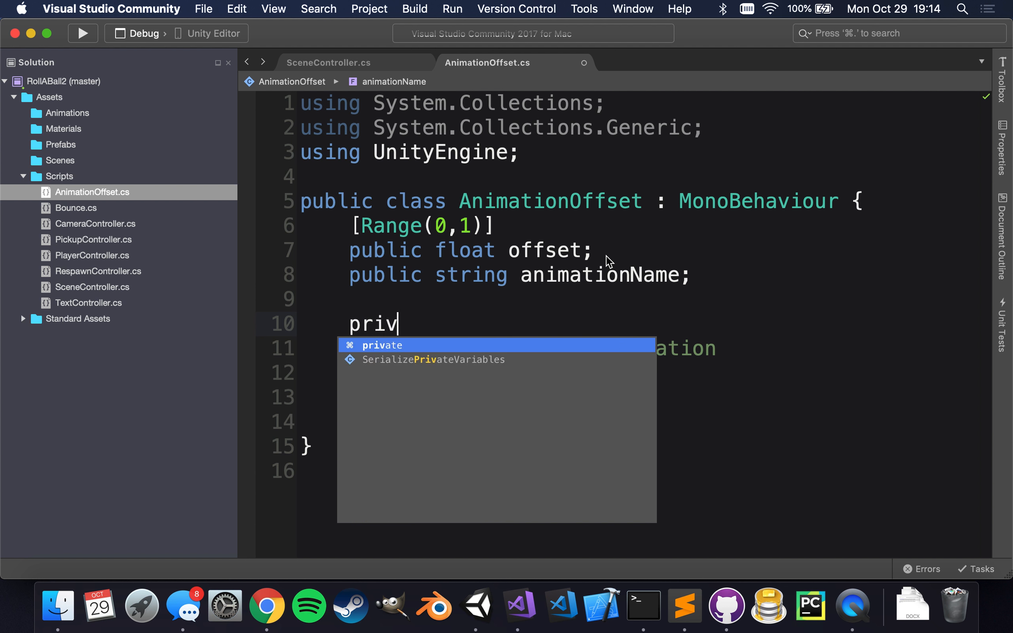
pyautogui.write('ate Animat')
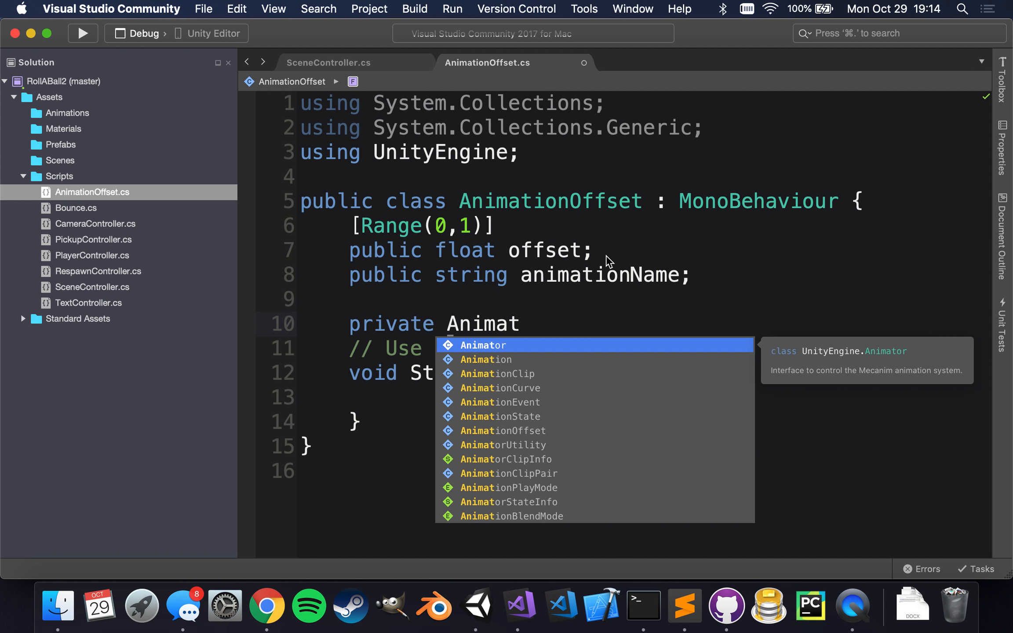
pyautogui.press('Tab')
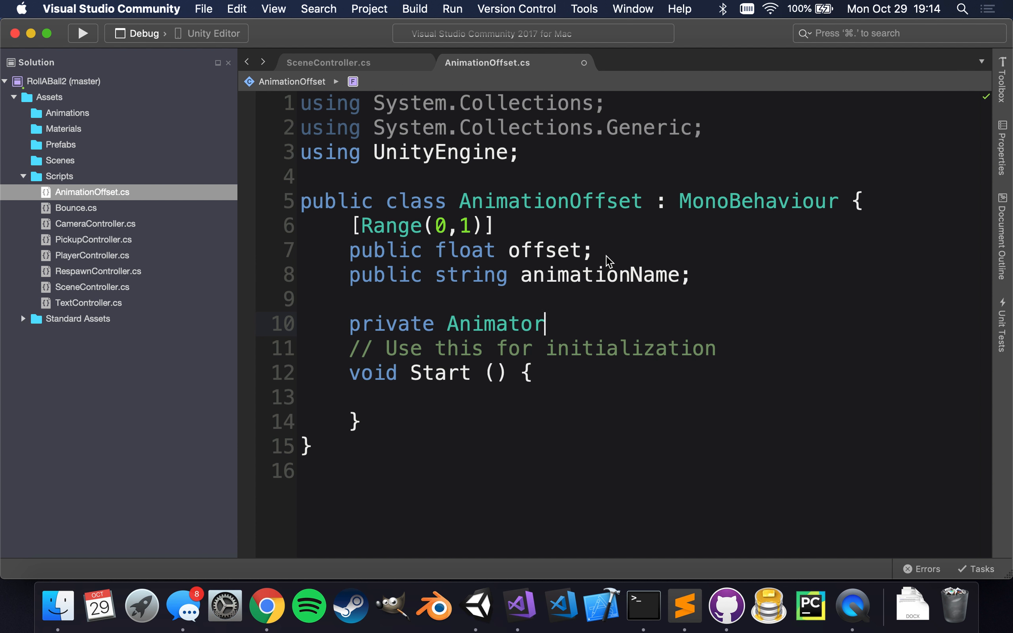
pyautogui.write('animato')
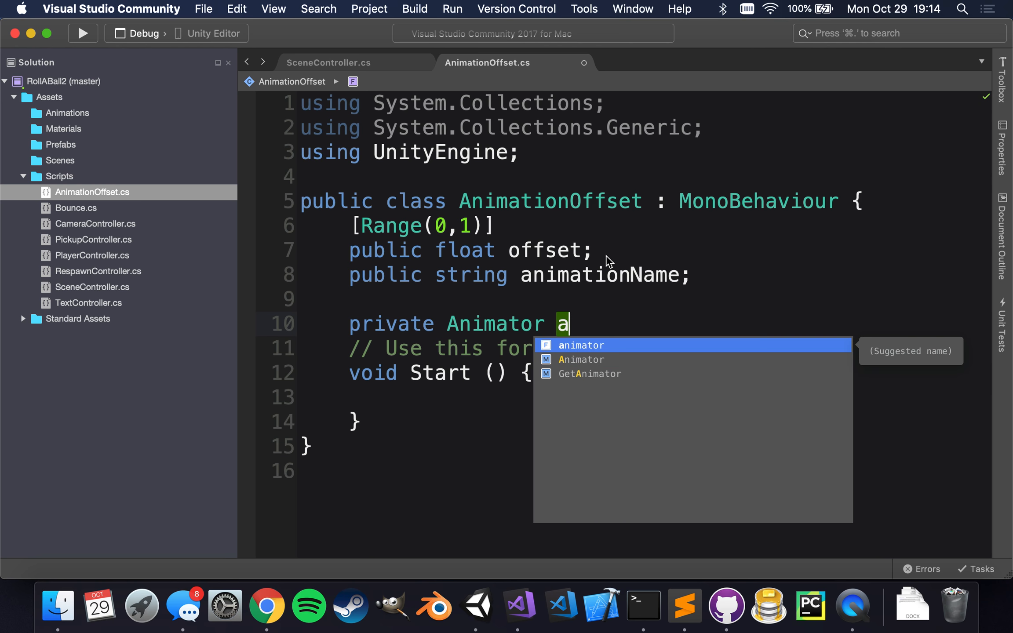
pyautogui.write('r;')
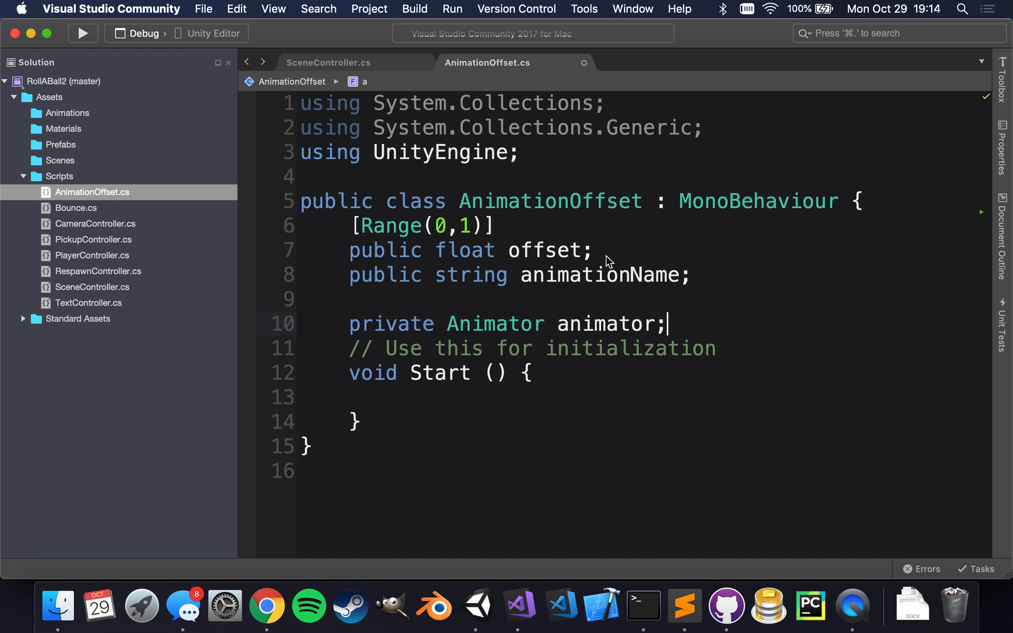
# - Assign the animator in the Start method with "animator = GetComponent<Animator>();" and save the script
pyautogui.click(453, 390)
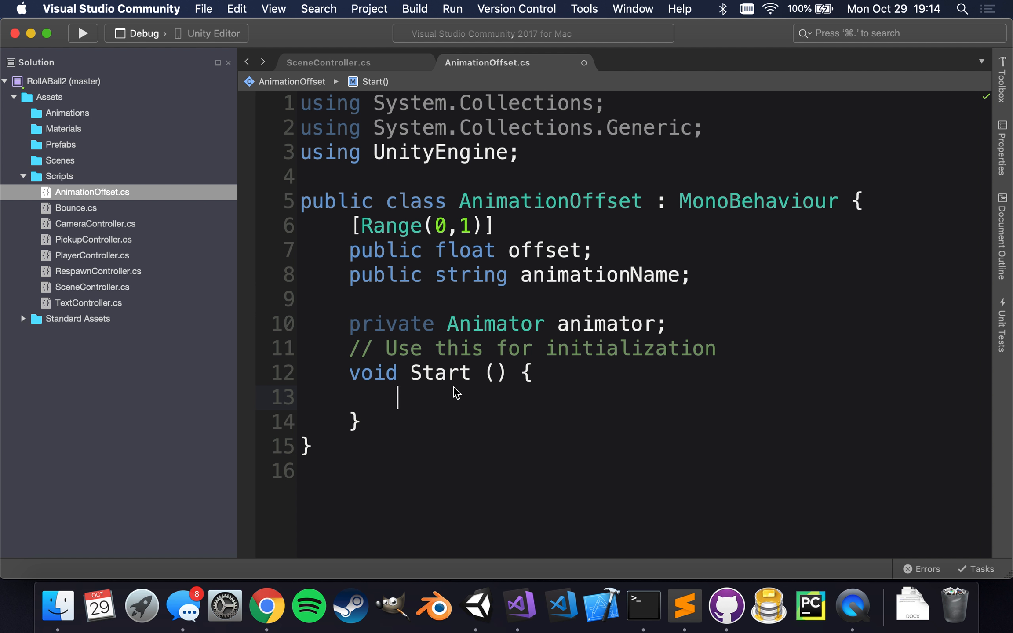
pyautogui.write('anima')
pyautogui.press('Tab')
pyautogui.write('=')
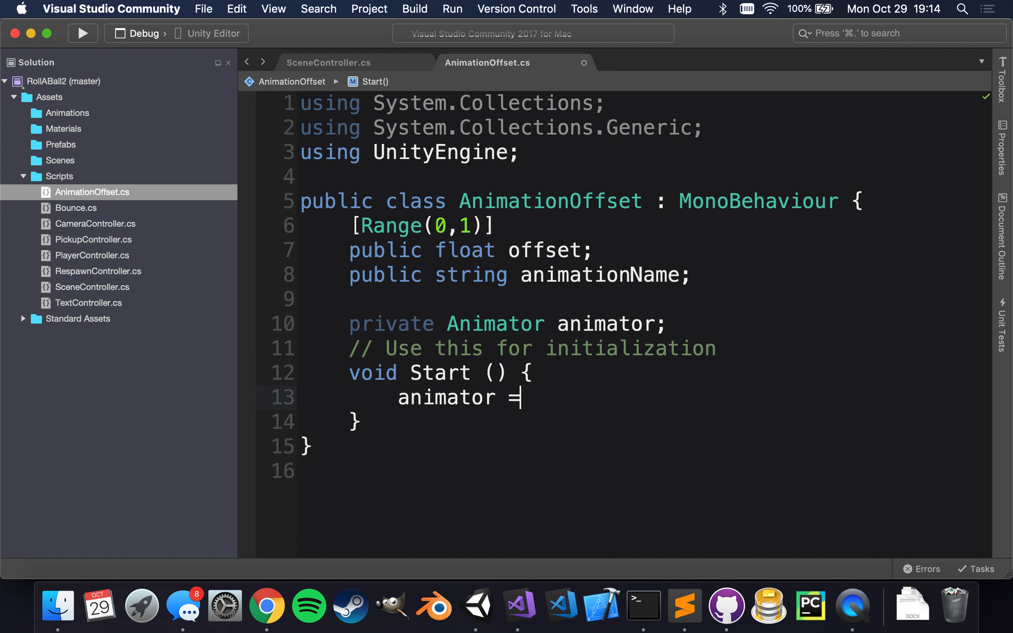
pyautogui.write(' Getco')
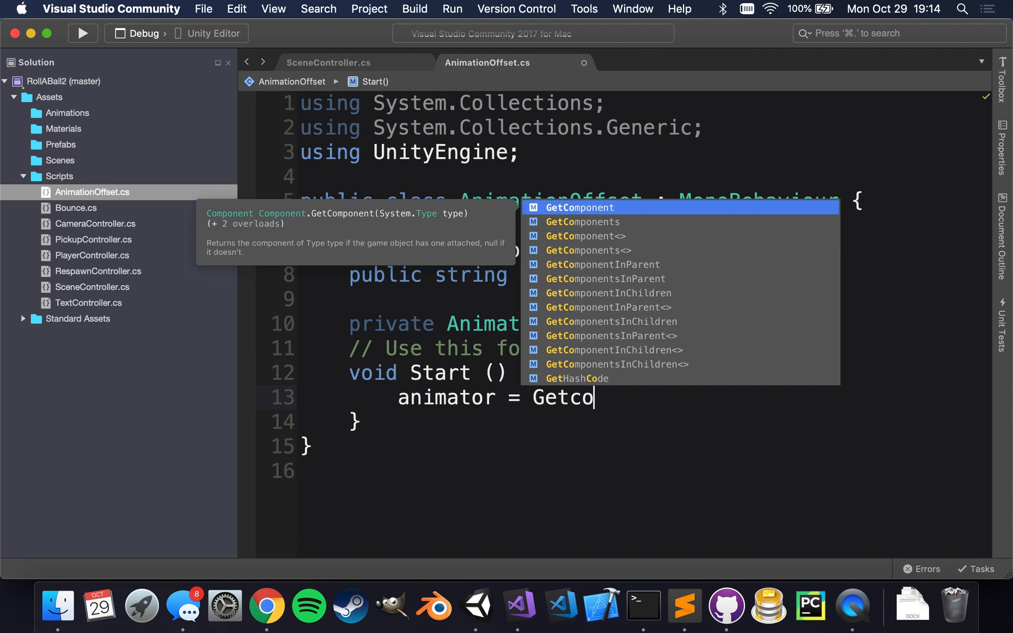
pyautogui.press('Tab')
pyautogui.write('<Ani')
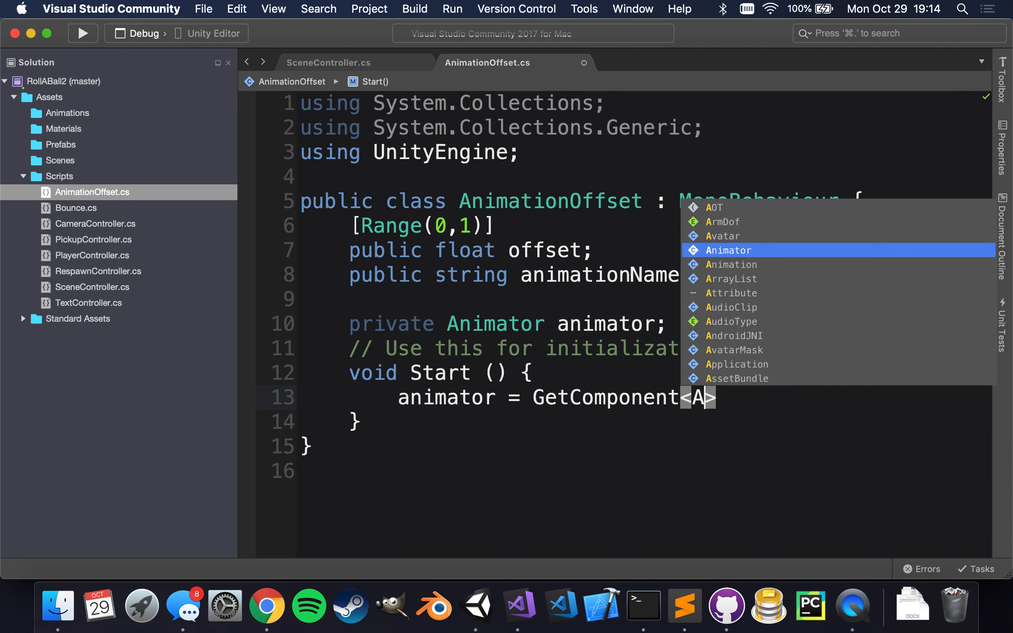
pyautogui.press('Tab')
pyautogui.write('>();')
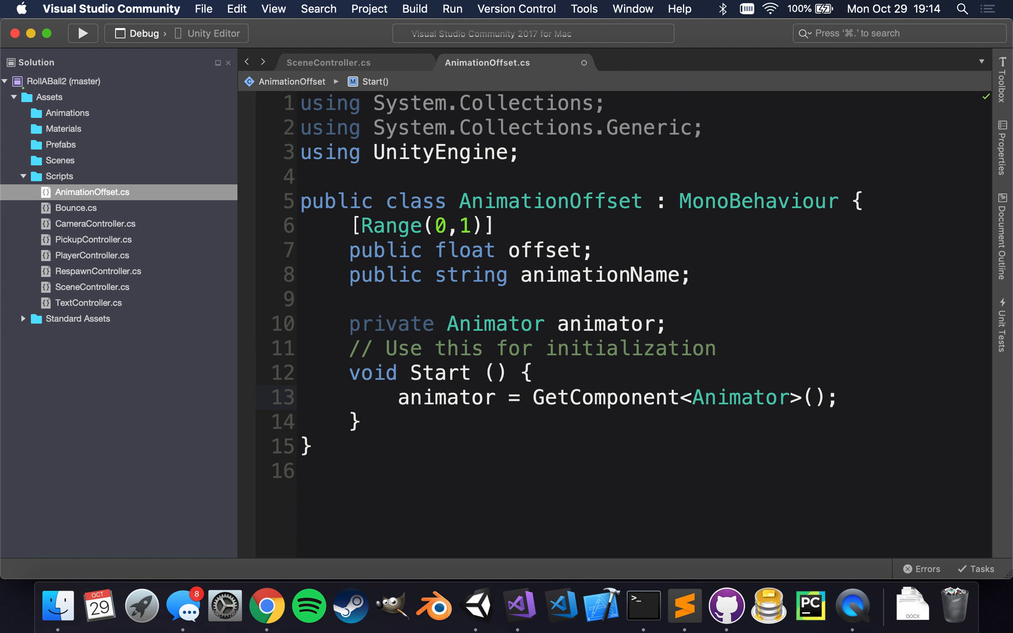
pyautogui.press('super+s')
# - Add the call "animator.Play(animationName, -1, offset);" after a blank line at the end of the Start method and save the script
pyautogui.press('Return')
pyautogui.press('Return')
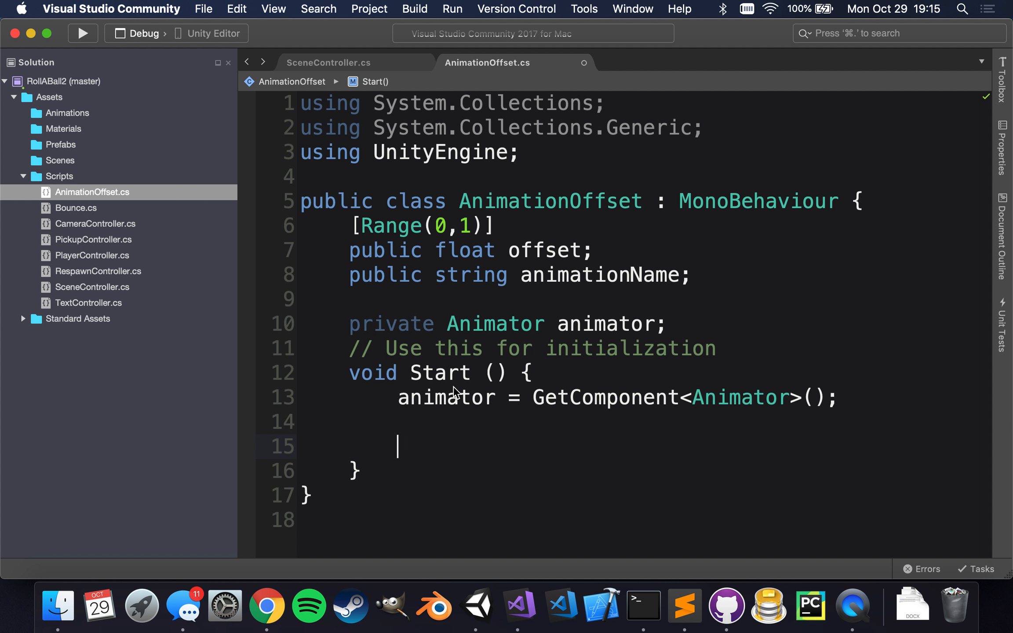
pyautogui.write('ani')
pyautogui.press('Return')
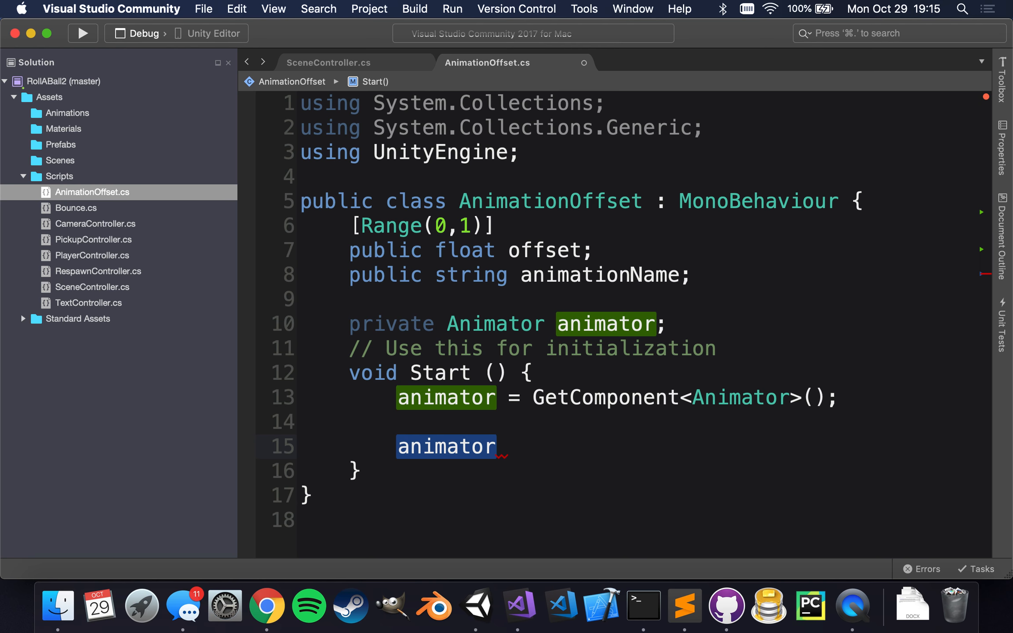
pyautogui.write('.Pl')
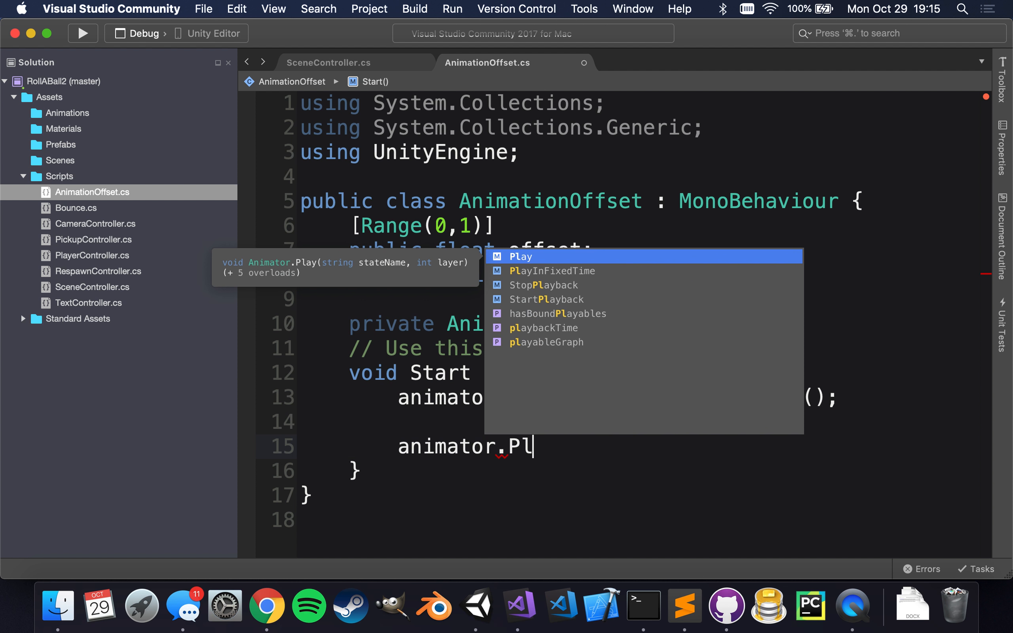
pyautogui.write('ay(')
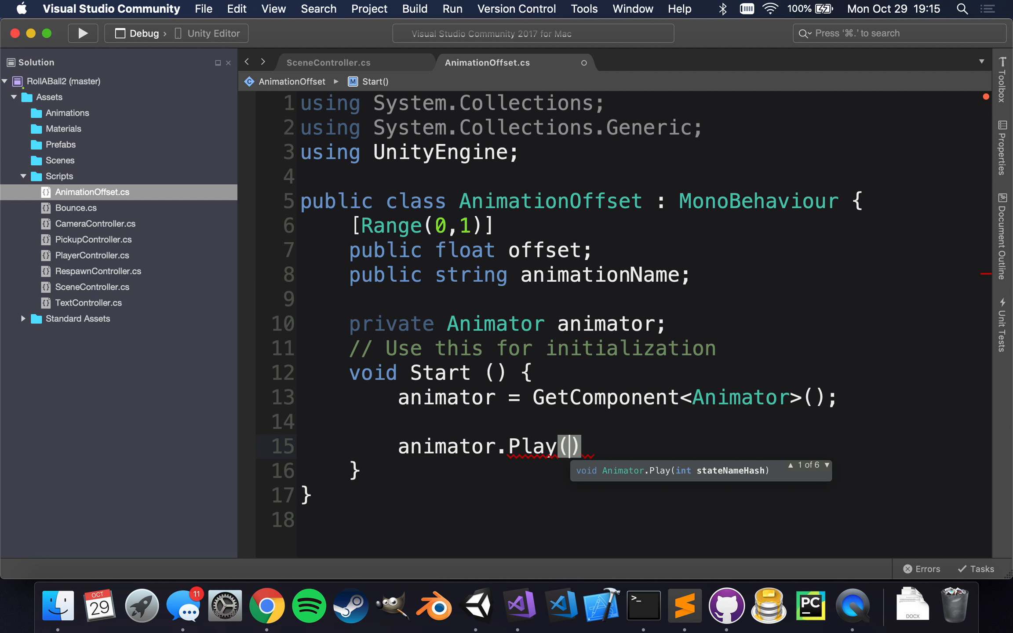
pyautogui.write('anim')
pyautogui.press('Return')
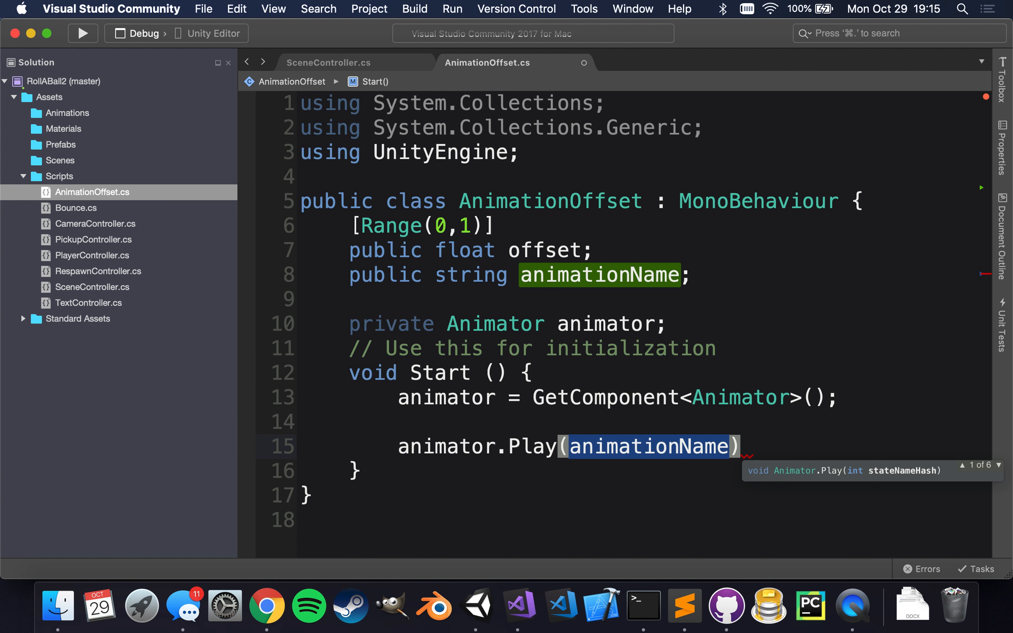
pyautogui.write(', ')
pyautogui.write('-1')
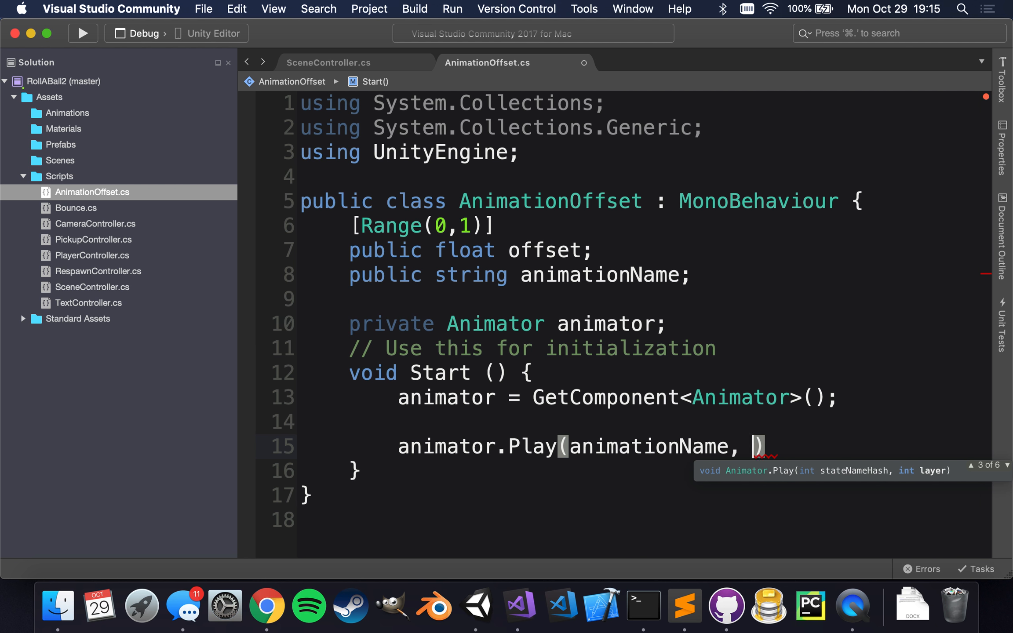
pyautogui.write(', ')
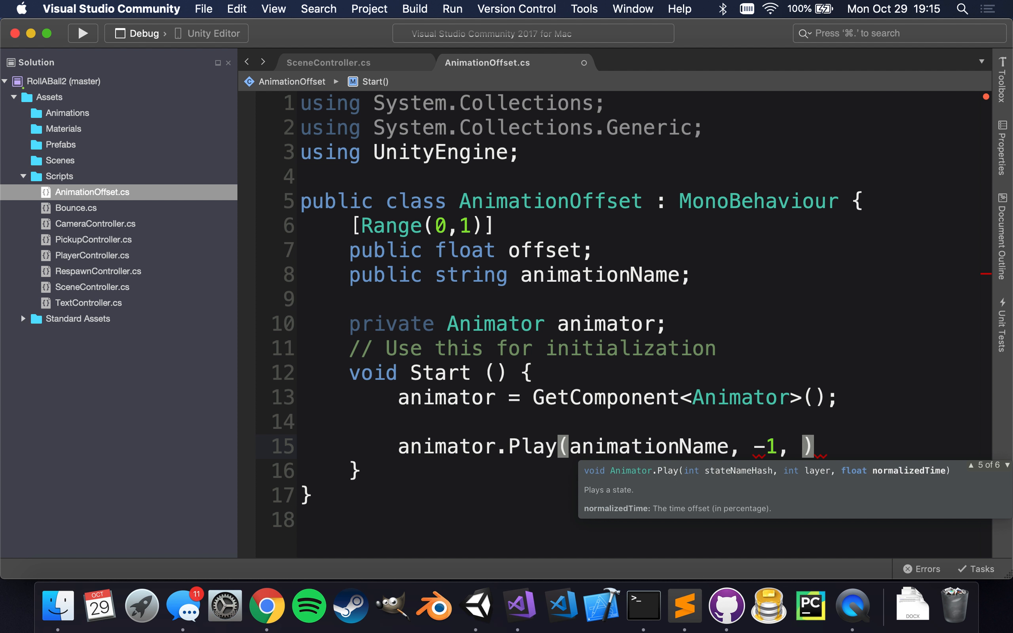
pyautogui.write('off')
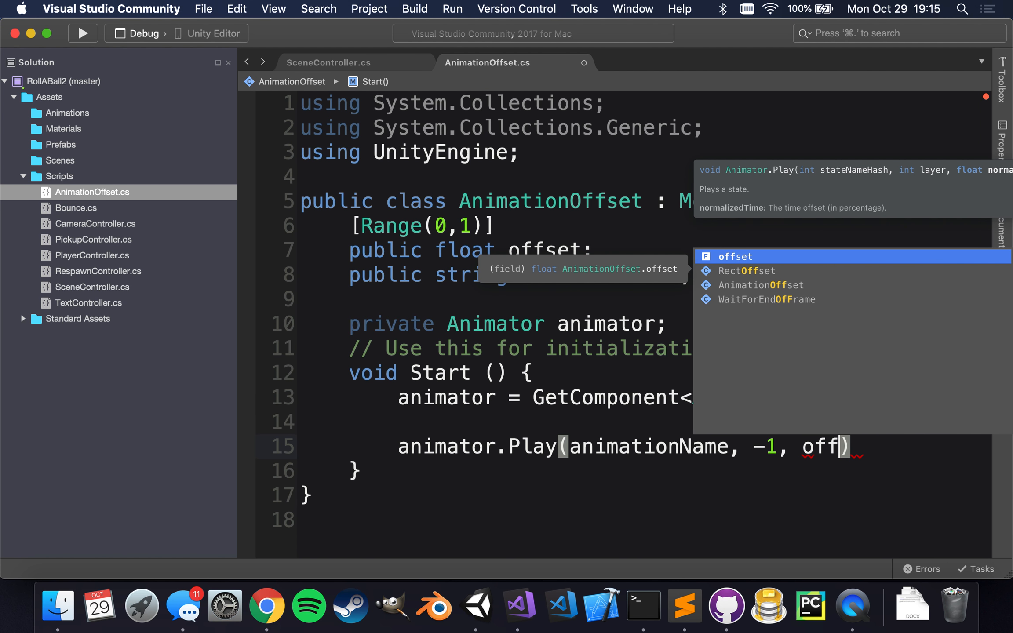
pyautogui.press('Return')
pyautogui.write(';')
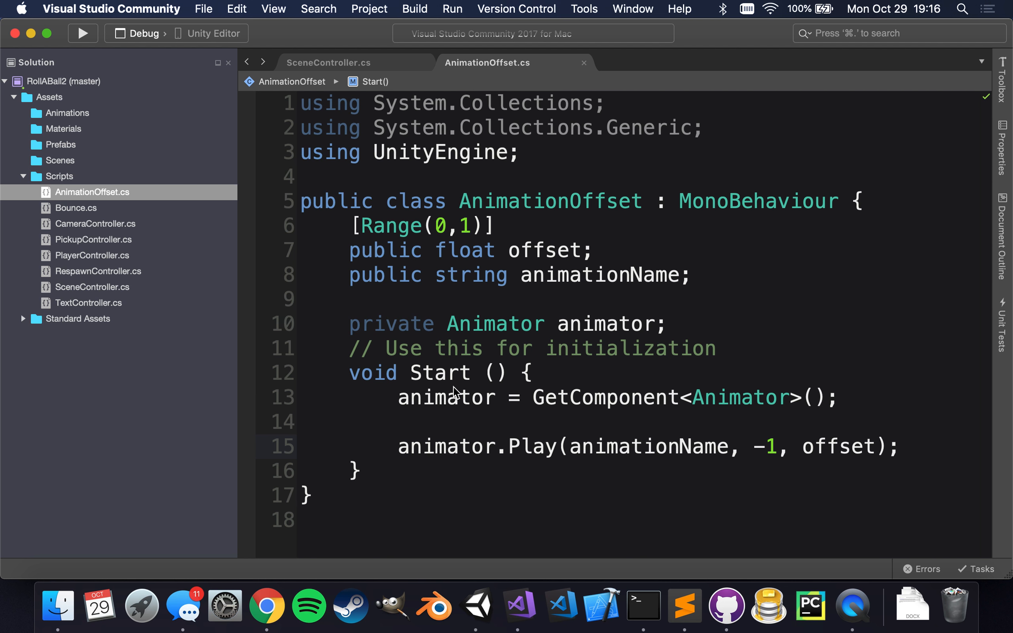
# - Switch to Unity and set the Animation Name of the Moving Platform child's Animation Offset component to "slide"
pyautogui.press('super+Tab')
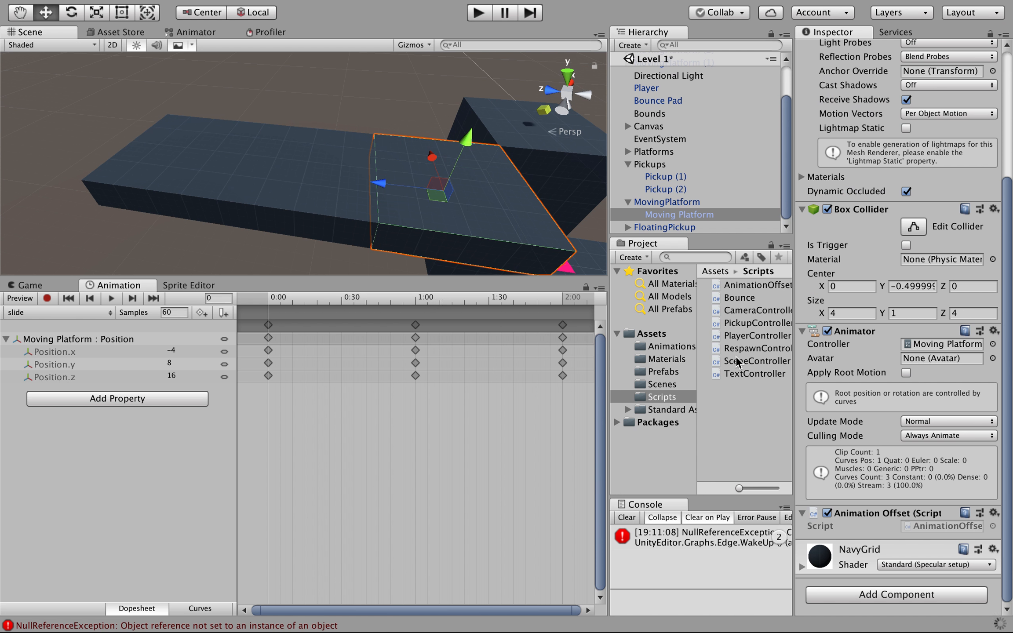
pyautogui.click(681, 215)
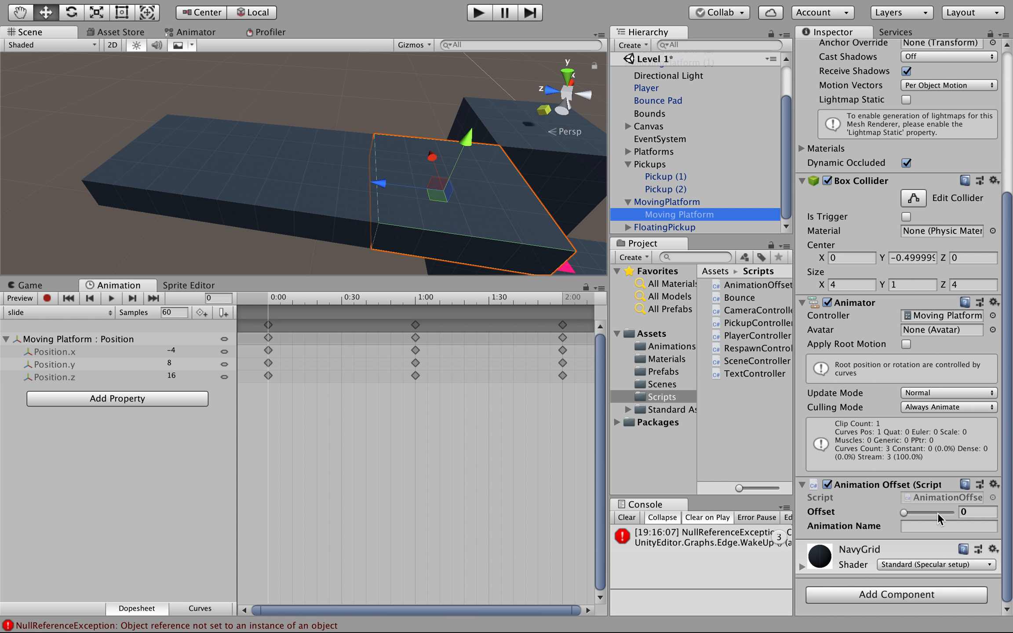
pyautogui.hotkey('shift', 'space')
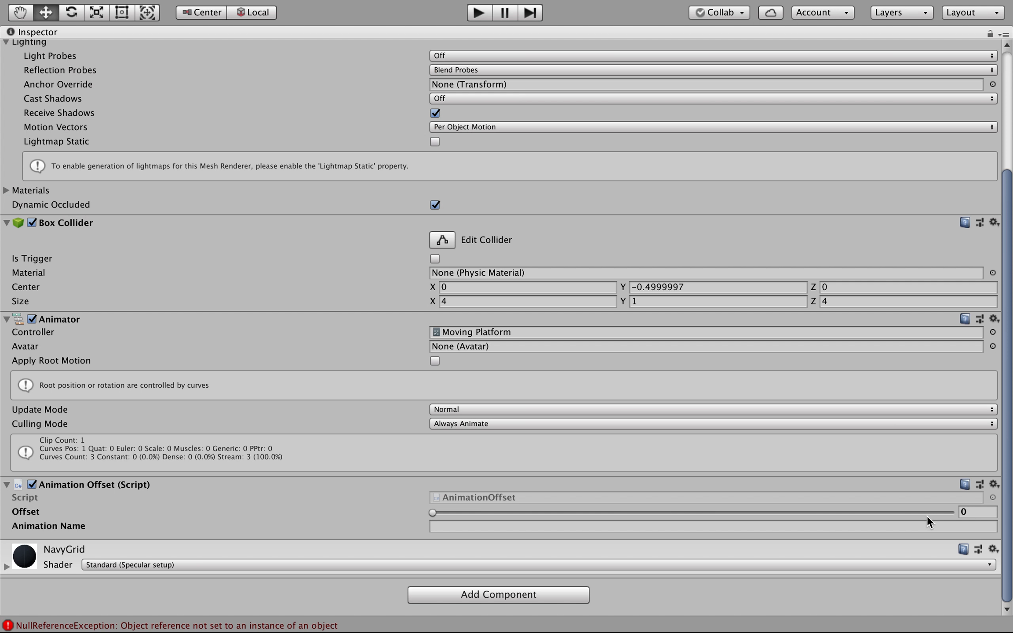
pyautogui.moveTo(432, 512)
pyautogui.mouseDown()
pyautogui.moveTo(610, 503)
pyautogui.moveTo(946, 511)
pyautogui.moveTo(833, 525)
pyautogui.moveTo(572, 525)
pyautogui.moveTo(674, 534)
pyautogui.moveTo(420, 521)
pyautogui.mouseUp()
pyautogui.click(456, 525)
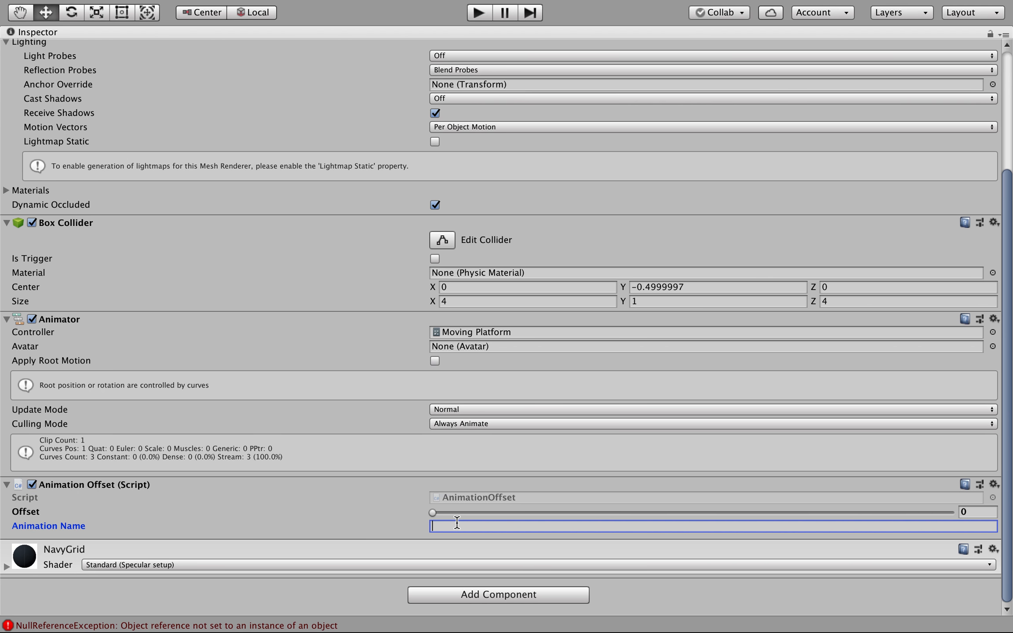
pyautogui.write('slide')
pyautogui.hotkey('shift', 'space')
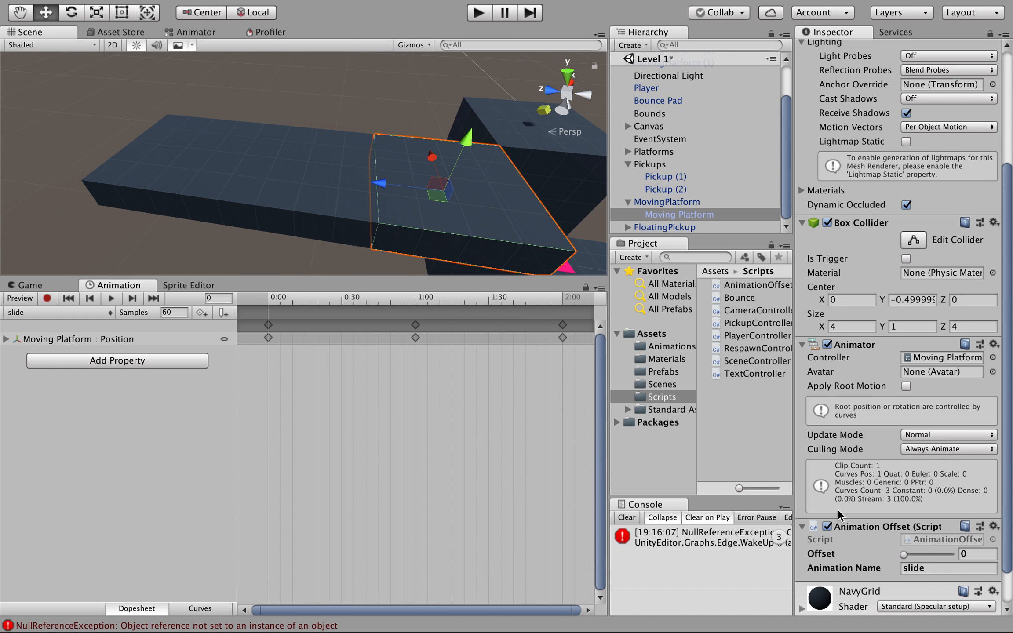
pyautogui.scroll(-3, 888, 515)
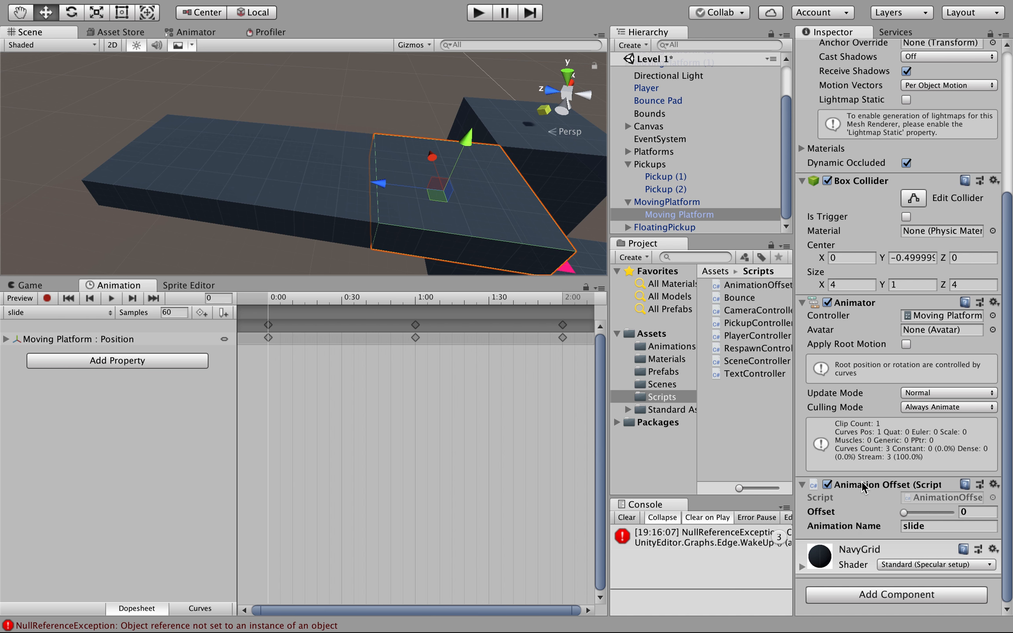
pyautogui.scroll(10, 874, 444)
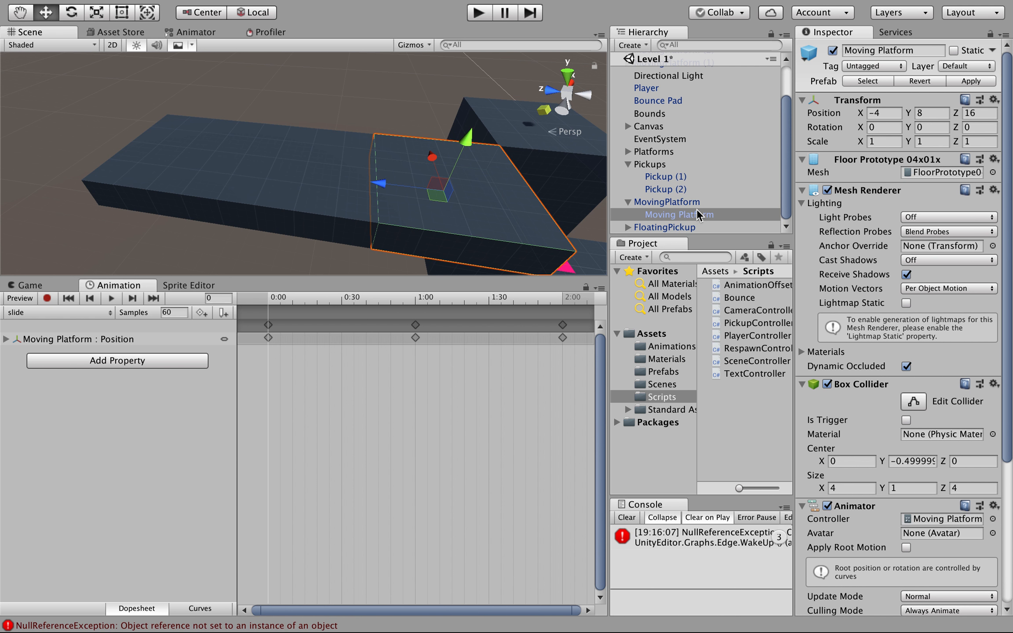
pyautogui.scroll(3, 651, 205)
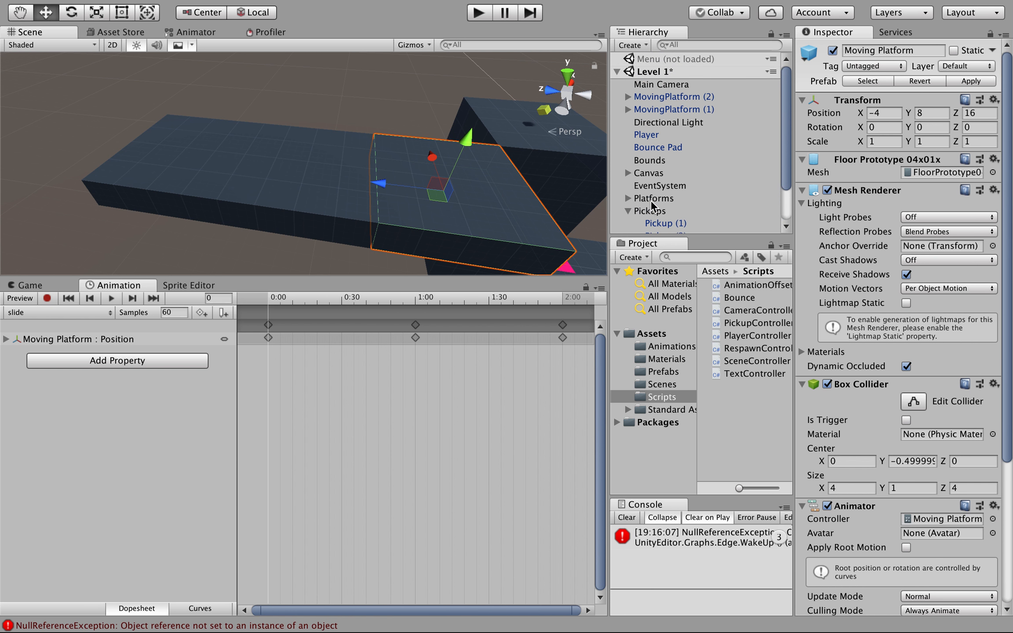
pyautogui.scroll(-3, 662, 132)
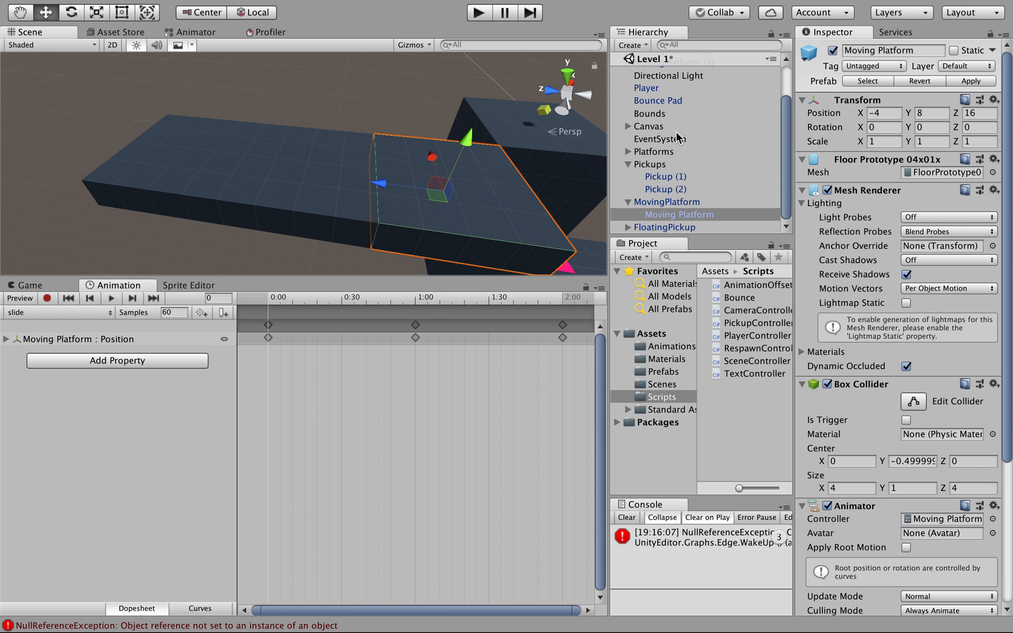
# - Compare the Moving Platform children of MovingPlatform and MovingPlatform (1), and apply the Animation Offset changes from MovingPlatform's child to the prefab
pyautogui.scroll(-5, 896, 291)
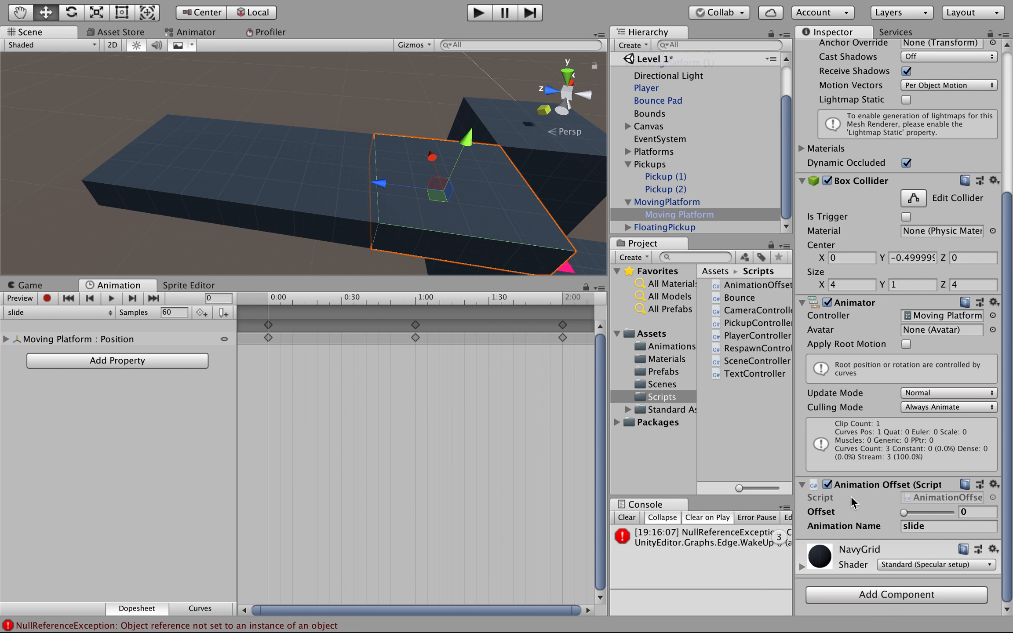
pyautogui.scroll(2, 624, 174)
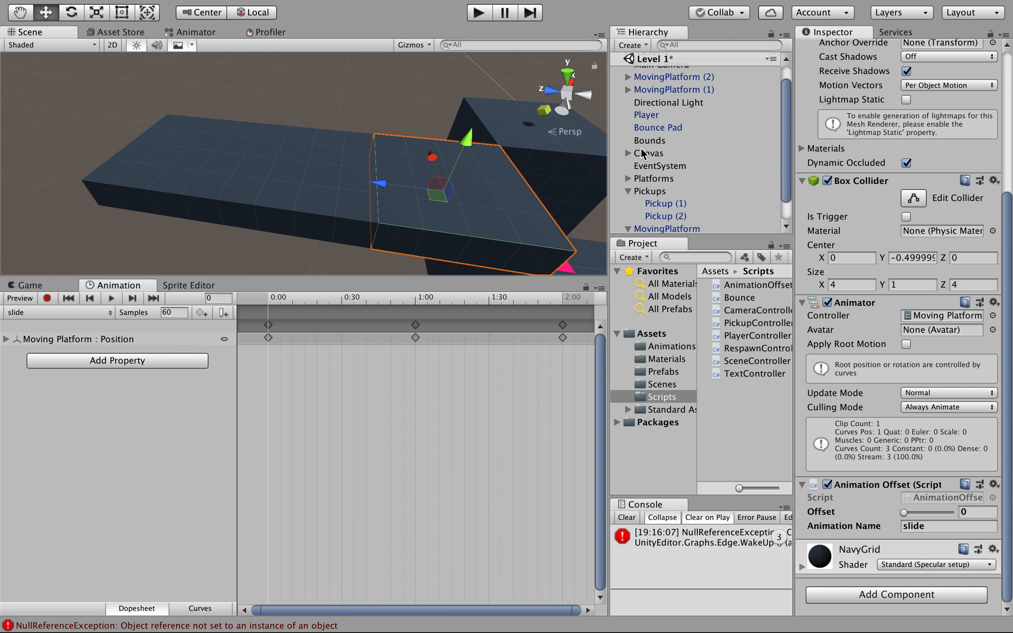
pyautogui.click(627, 89)
pyautogui.click(679, 102)
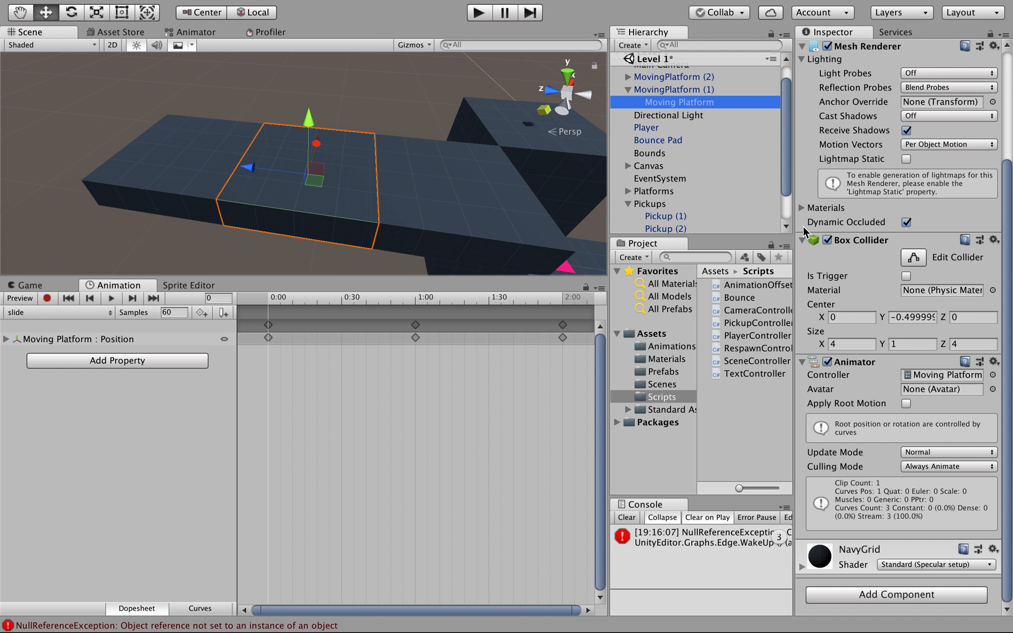
pyautogui.scroll(-3, 679, 186)
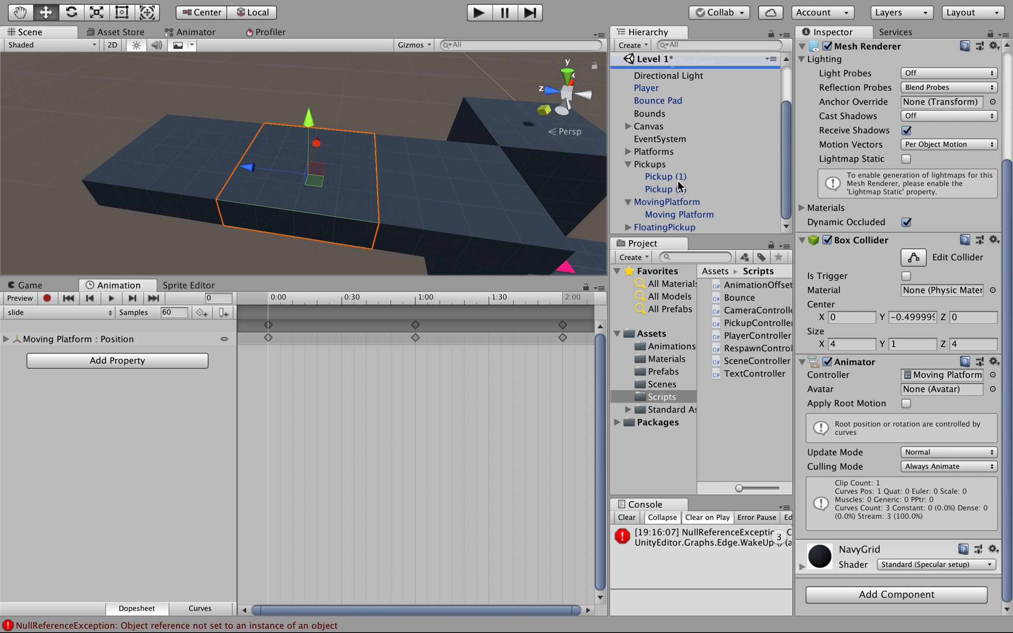
pyautogui.click(665, 215)
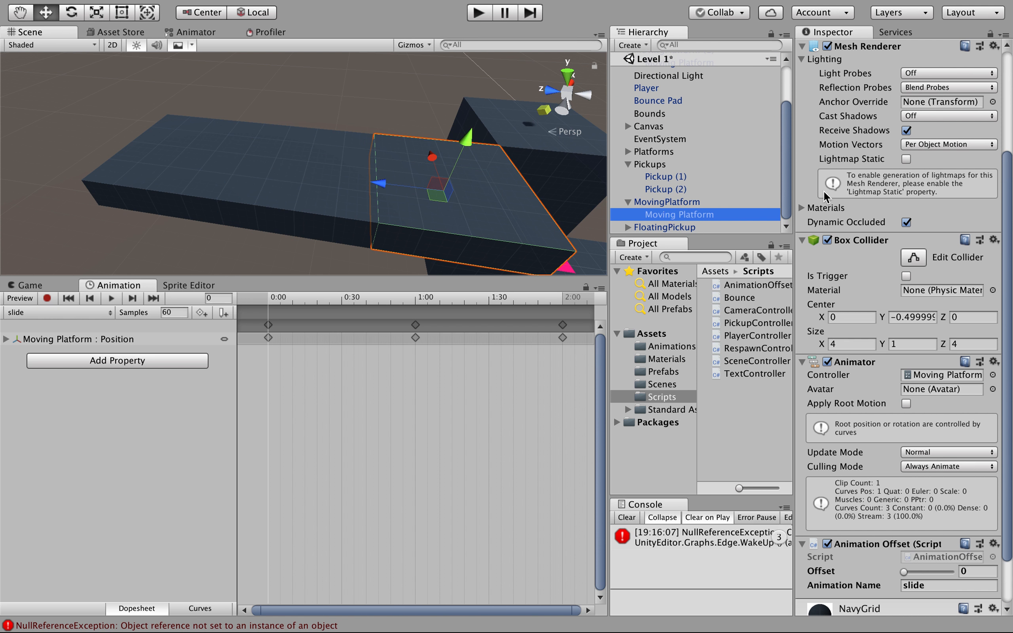
pyautogui.scroll(5, 824, 196)
pyautogui.scroll(1, 824, 196)
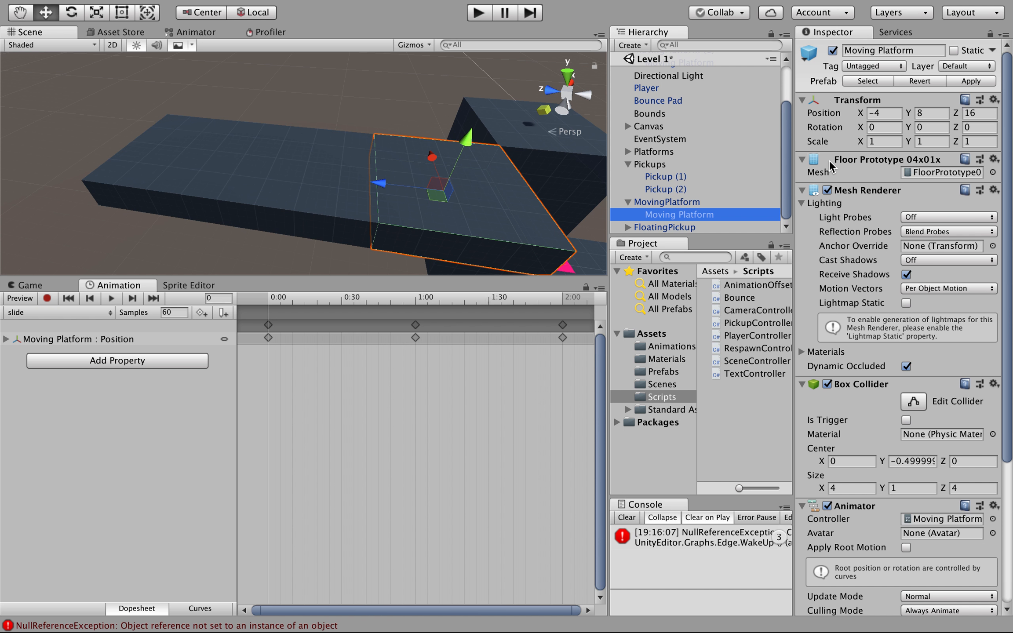
pyautogui.click(969, 83)
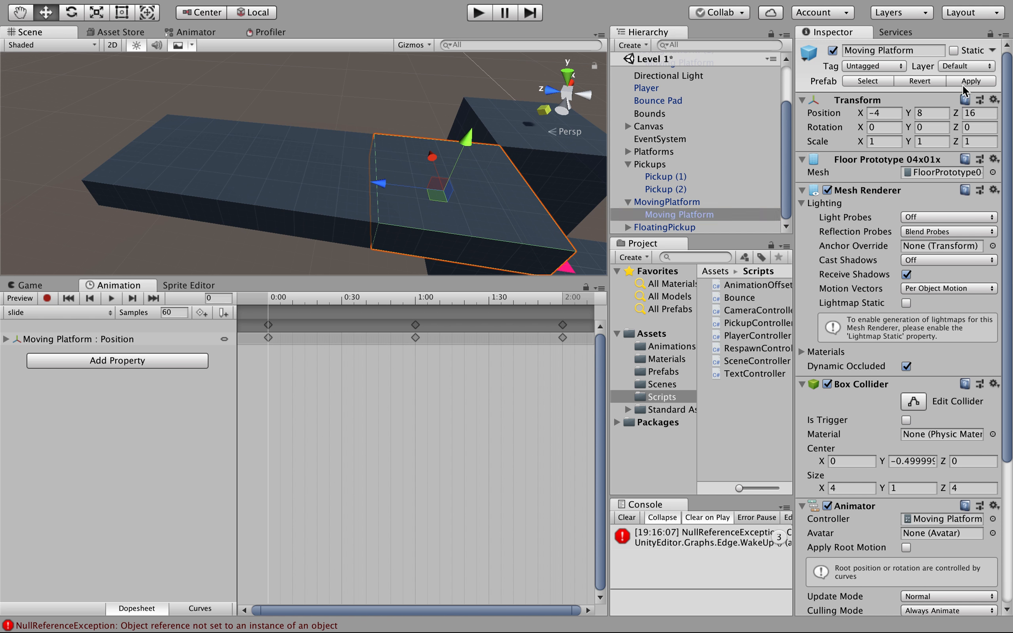
pyautogui.click(968, 81)
# - Check the Animation Offset component on the Moving Platform children of MovingPlatform (1) and MovingPlatform
pyautogui.scroll(2, 659, 130)
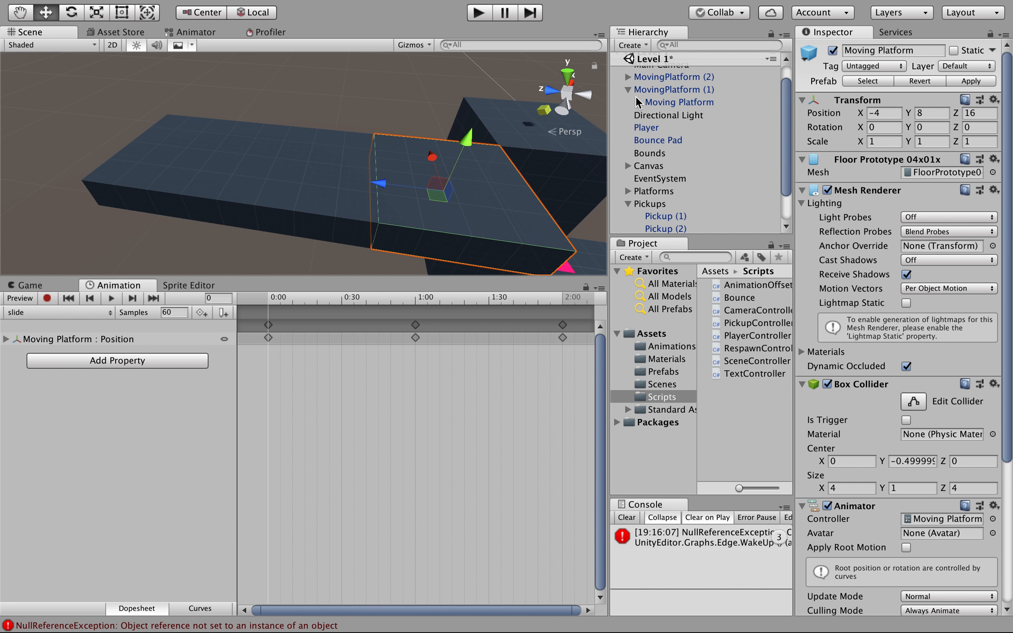
pyautogui.click(673, 102)
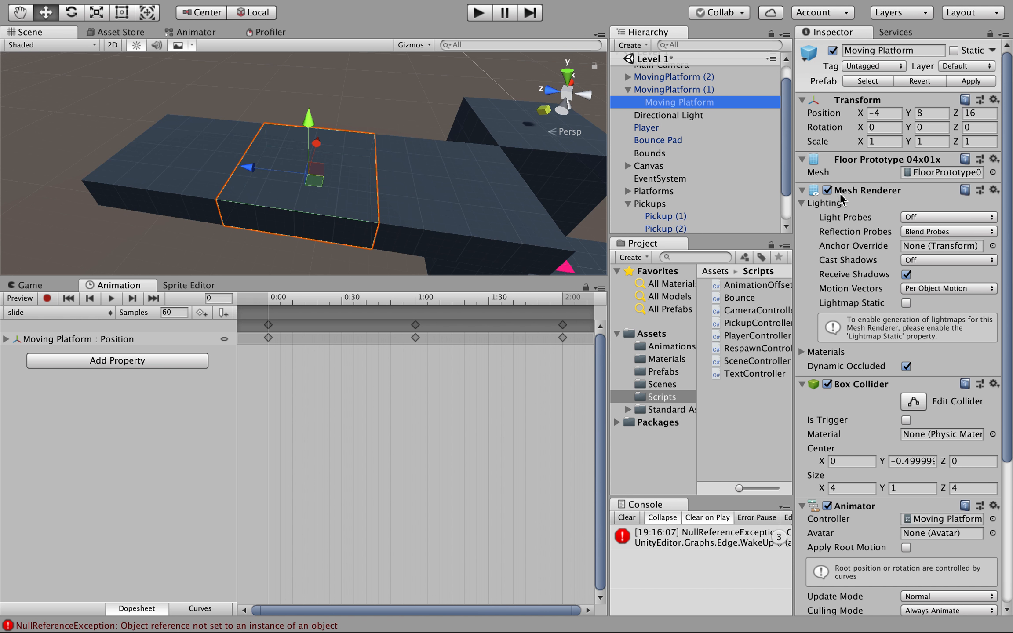
pyautogui.scroll(-5, 841, 198)
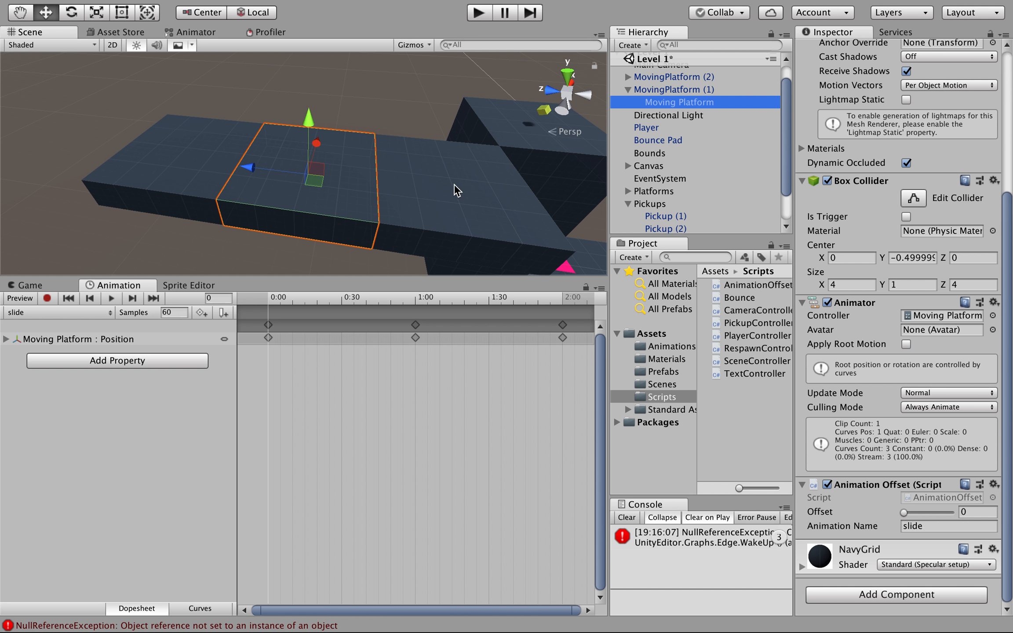
pyautogui.click(443, 188)
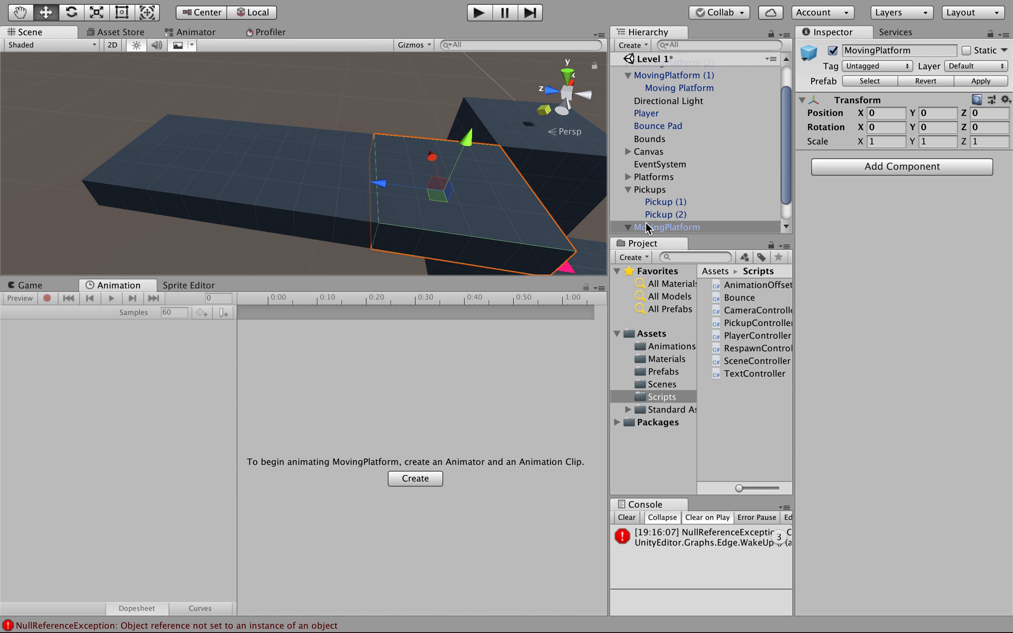
pyautogui.click(628, 190)
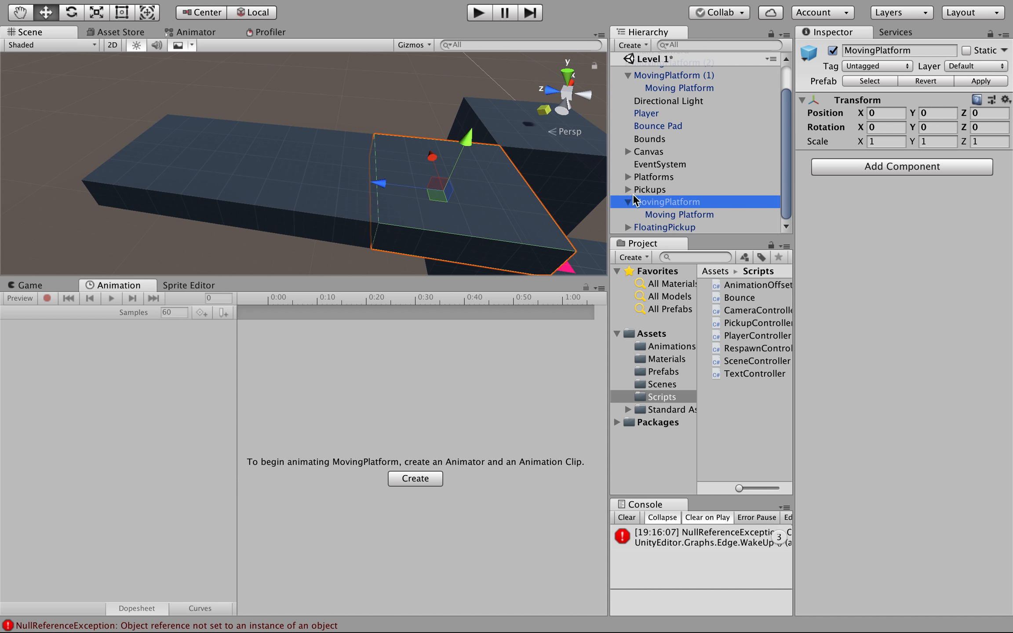
pyautogui.click(664, 216)
pyautogui.scroll(-5, 841, 393)
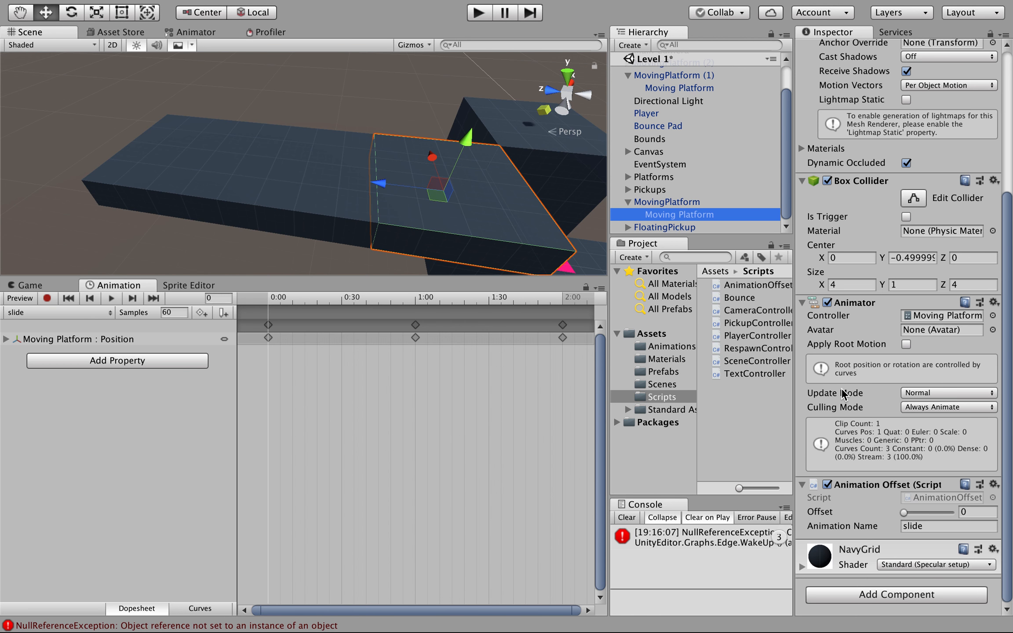
# - Set the Animation Offset component's Offset to 0.1 on the Moving Platform child of MovingPlatform (1)
pyautogui.click(315, 192)
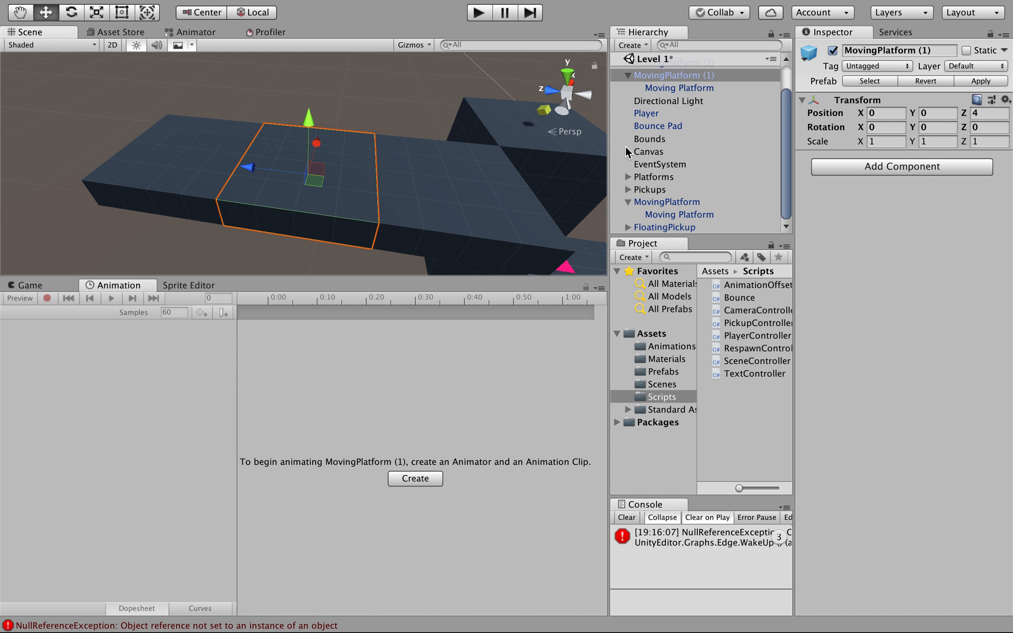
pyautogui.click(654, 91)
pyautogui.scroll(-5, 919, 476)
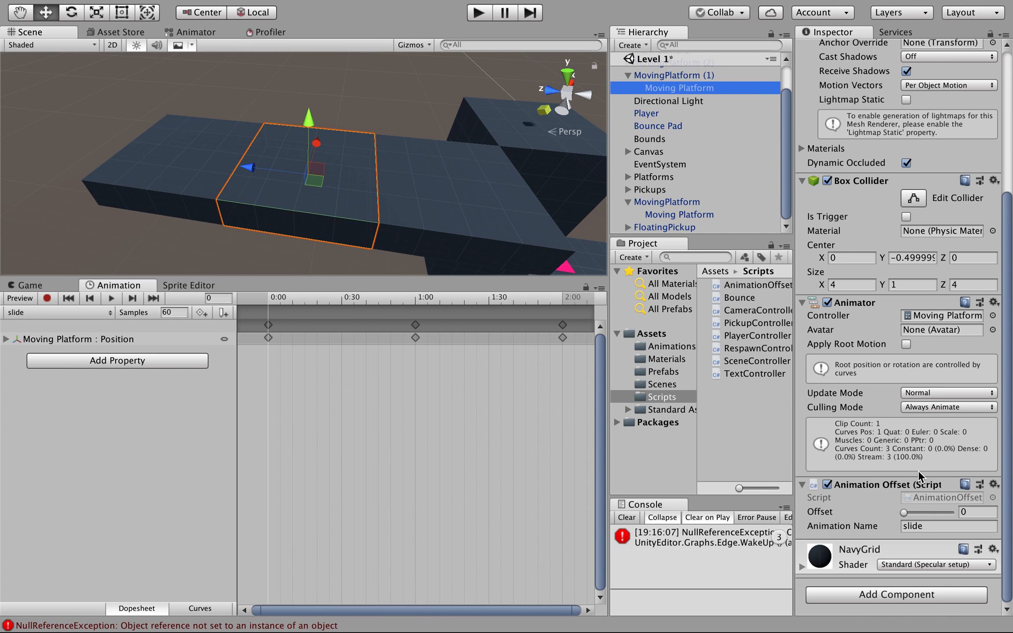
pyautogui.moveTo(903, 518); pyautogui.dragTo(908, 519)
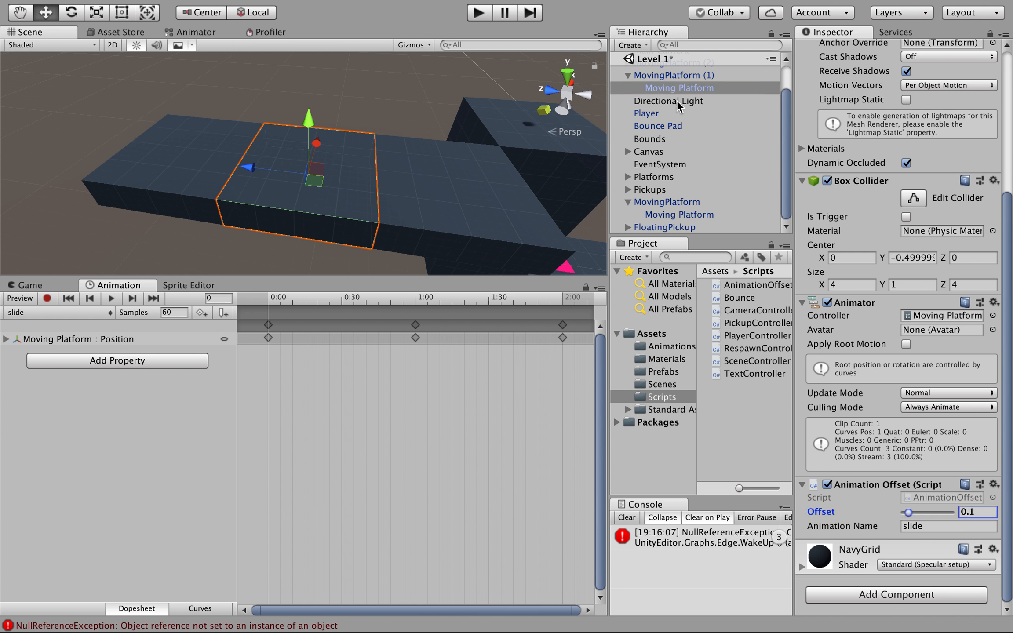
# - Set the Animation Offset component's Offset to 0.2 on the Moving Platform child of MovingPlatform (2)
pyautogui.scroll(3, 646, 125)
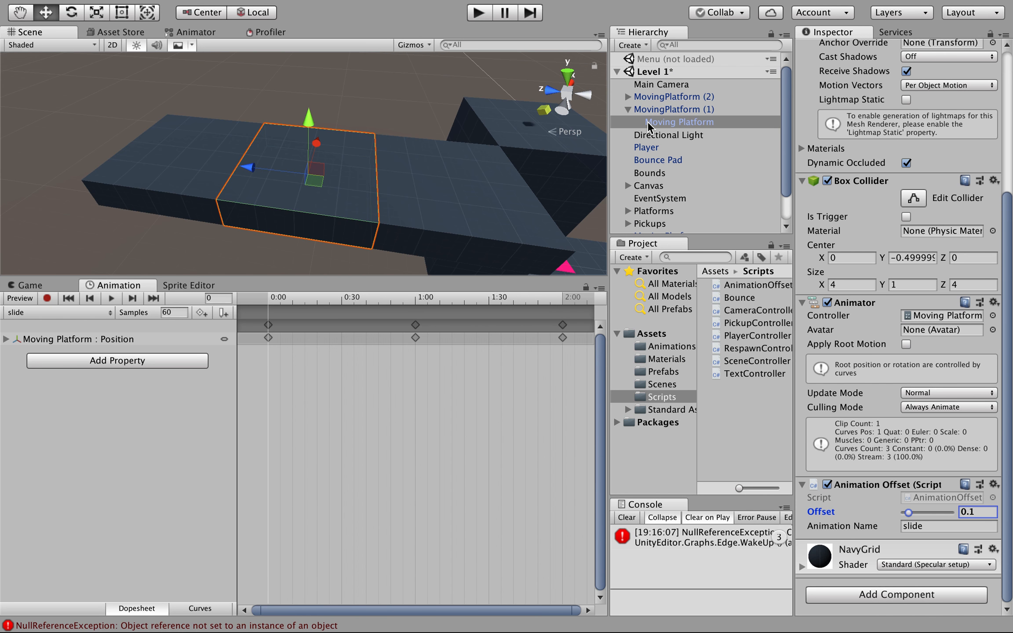
pyautogui.click(628, 97)
pyautogui.click(658, 110)
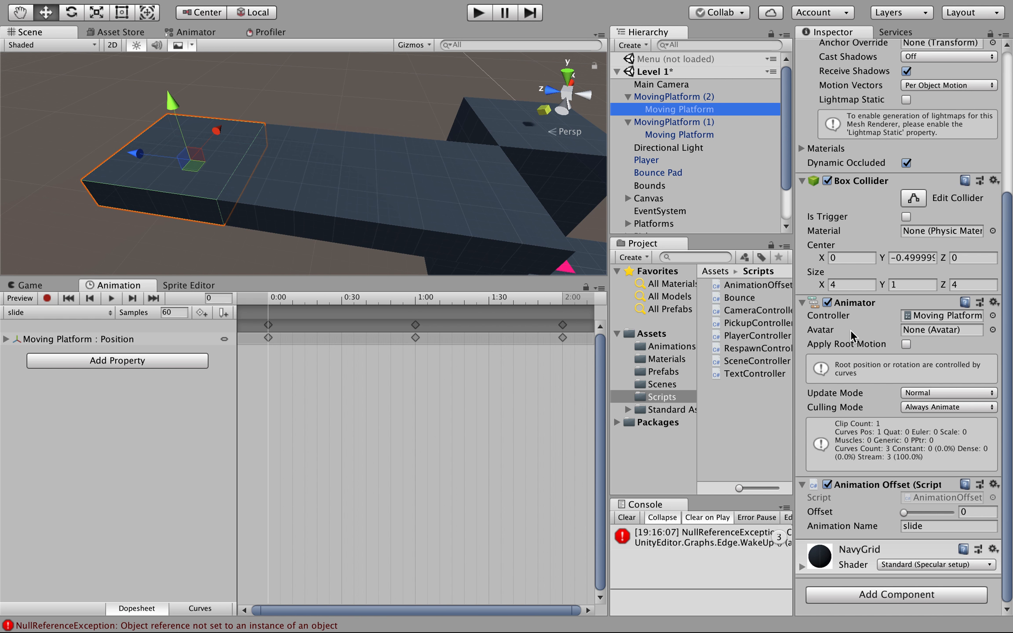
pyautogui.moveTo(908, 519); pyautogui.dragTo(911, 515)
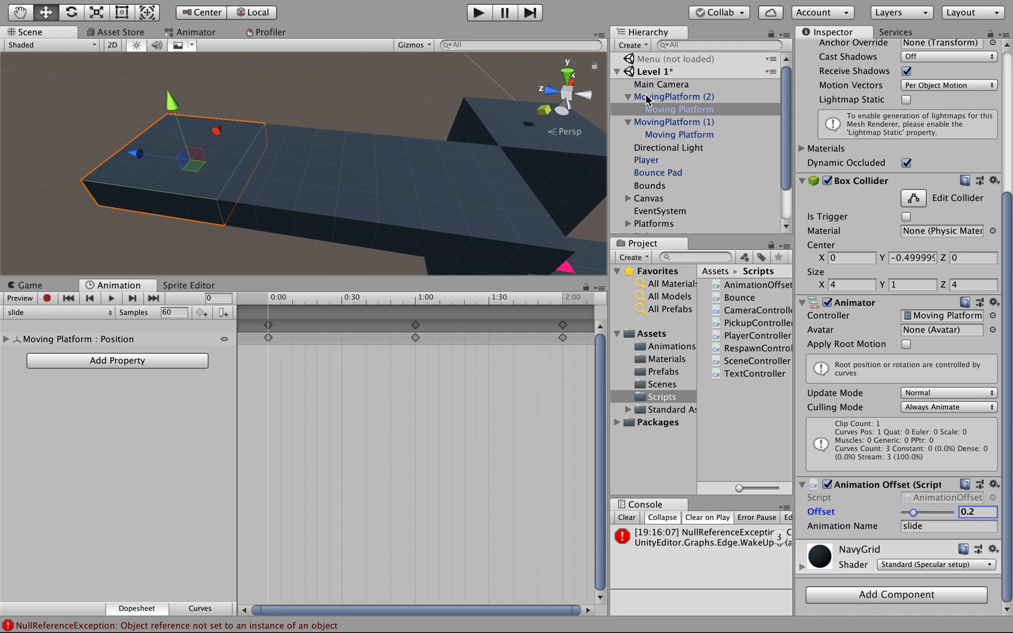
# - Collapse MovingPlatform (2), MovingPlatform (1) and MovingPlatform in the scene hierarchy
pyautogui.click(627, 96)
pyautogui.click(628, 109)
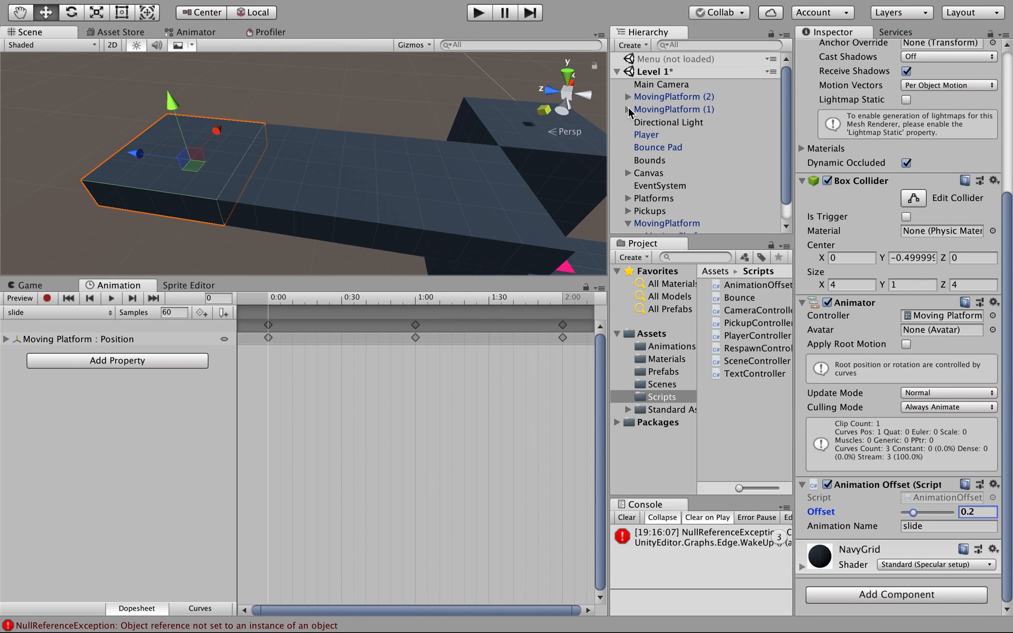
pyautogui.click(628, 222)
pyautogui.scroll(-1, 629, 205)
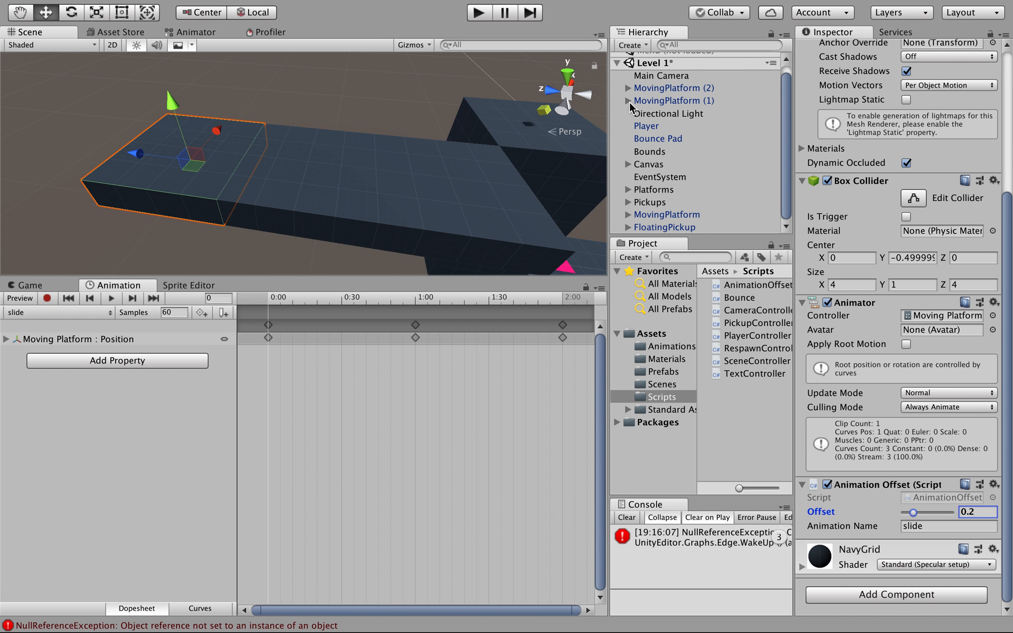
# - Create an empty game object with its transform reset and name it MovingPlatforms
pyautogui.click(633, 45)
pyautogui.click(649, 61)
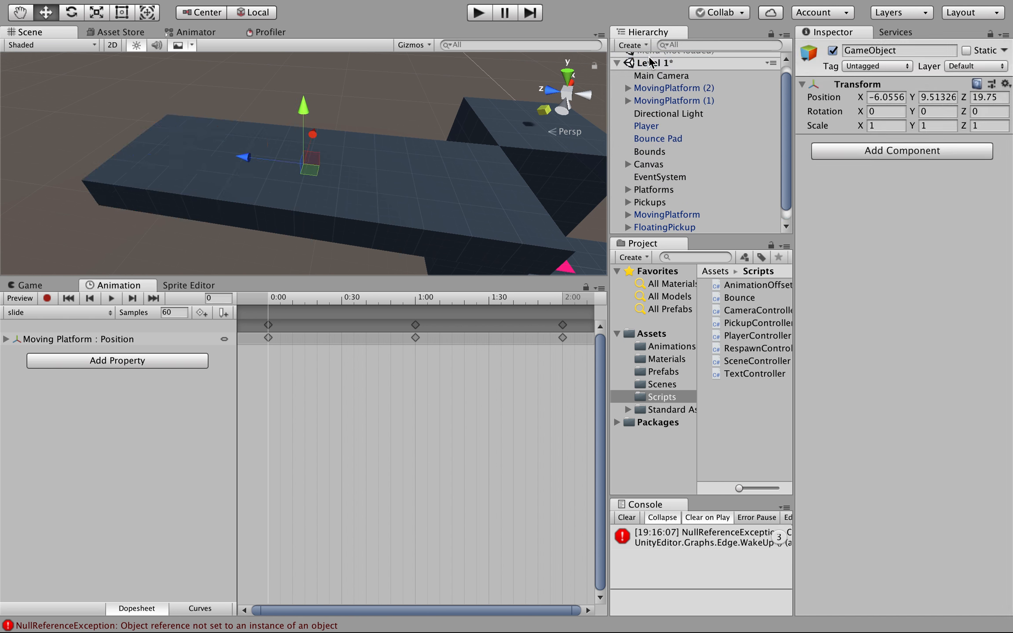
pyautogui.click(1006, 85)
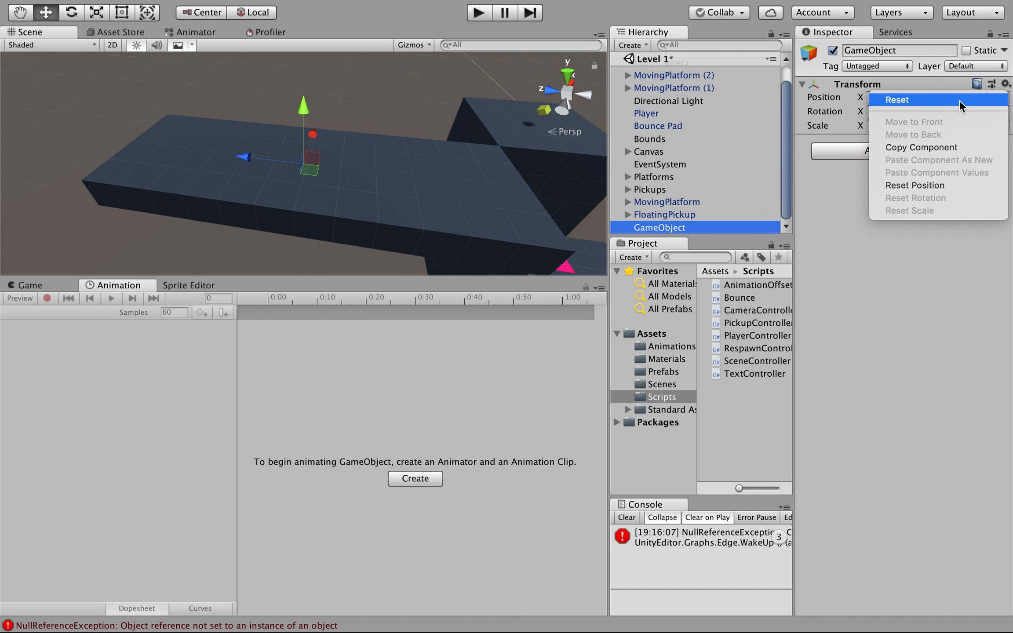
pyautogui.click(897, 98)
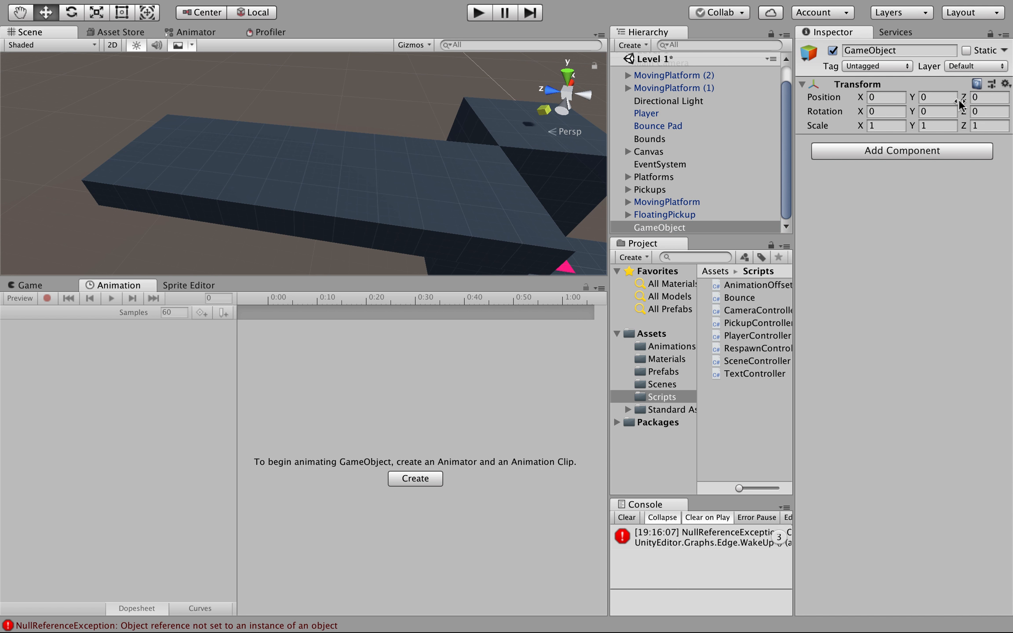
pyautogui.click(870, 50)
pyautogui.write('MovingPlatforms')
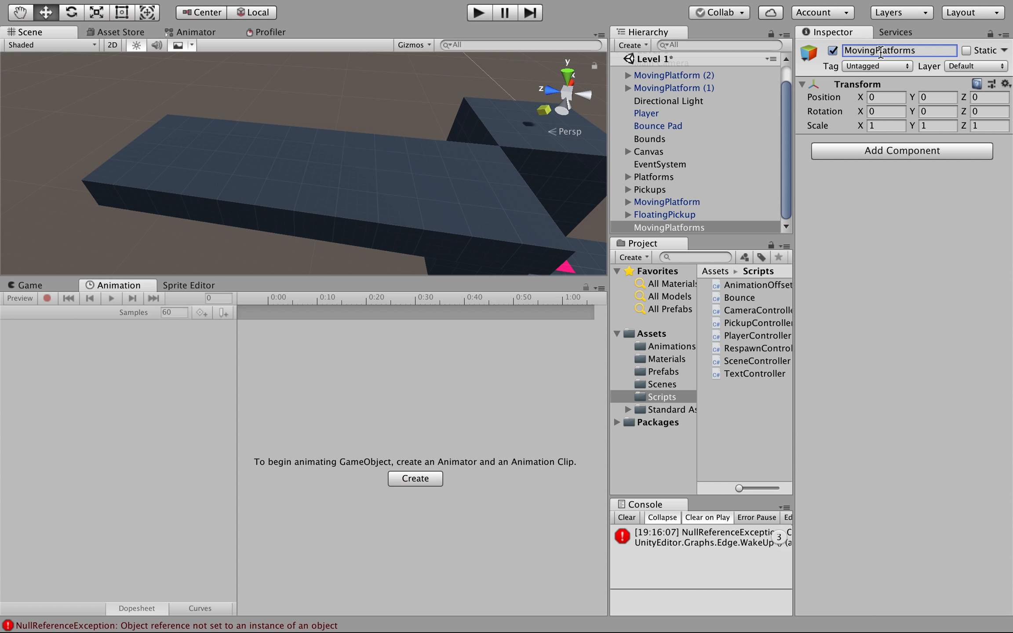
# - Make MovingPlatform, MovingPlatform (1) and MovingPlatform (2) children of the MovingPlatforms object
pyautogui.click(669, 202)
pyautogui.moveTo(662, 207); pyautogui.dragTo(660, 227)
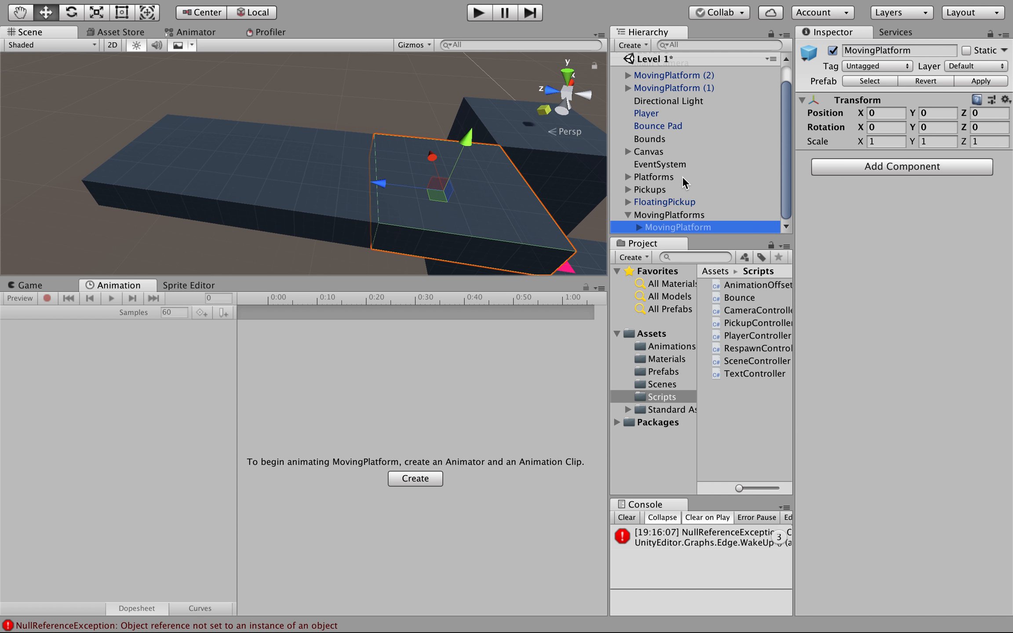
pyautogui.scroll(2, 683, 183)
pyautogui.click(668, 98)
pyautogui.keyDown('shift'); pyautogui.click(666, 110); pyautogui.keyUp('shift')
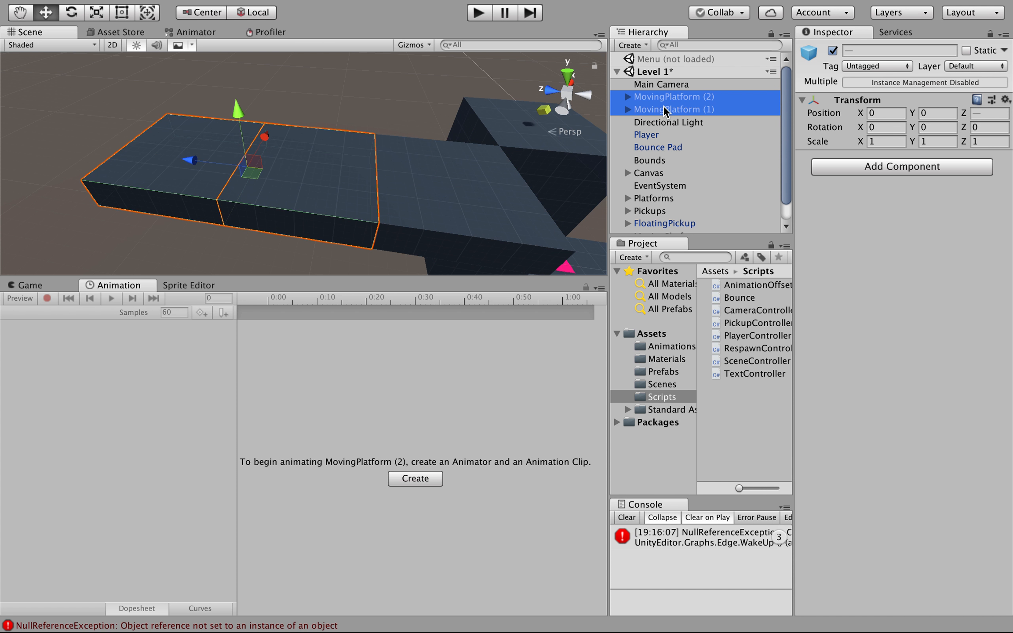
pyautogui.moveTo(660, 109); pyautogui.dragTo(662, 220)
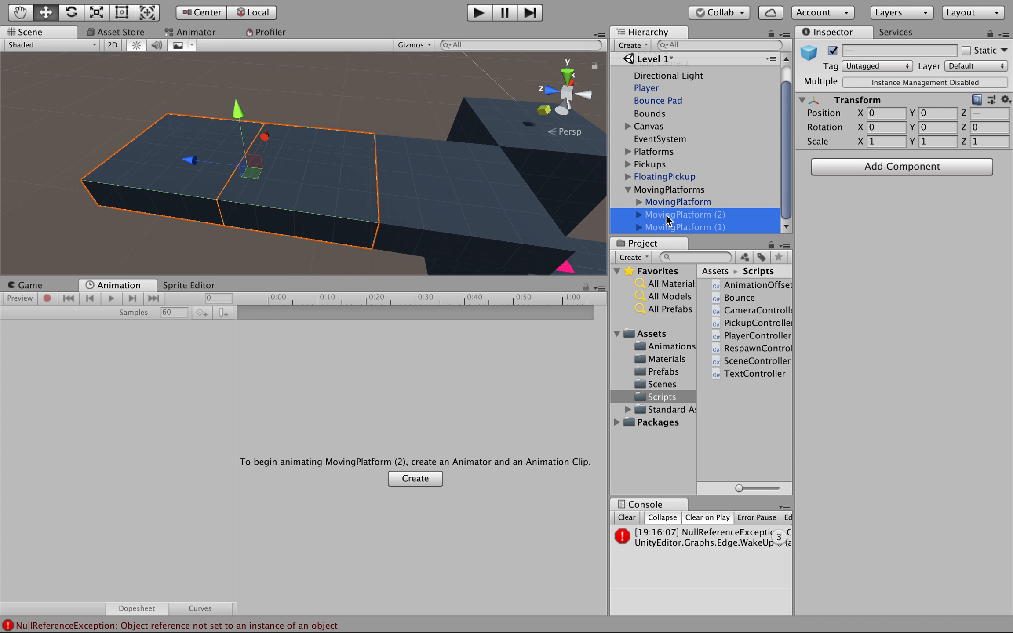
# - Check the Animation Offset settings on the Moving Platform child of MovingPlatform and save the scene
pyautogui.click(668, 201)
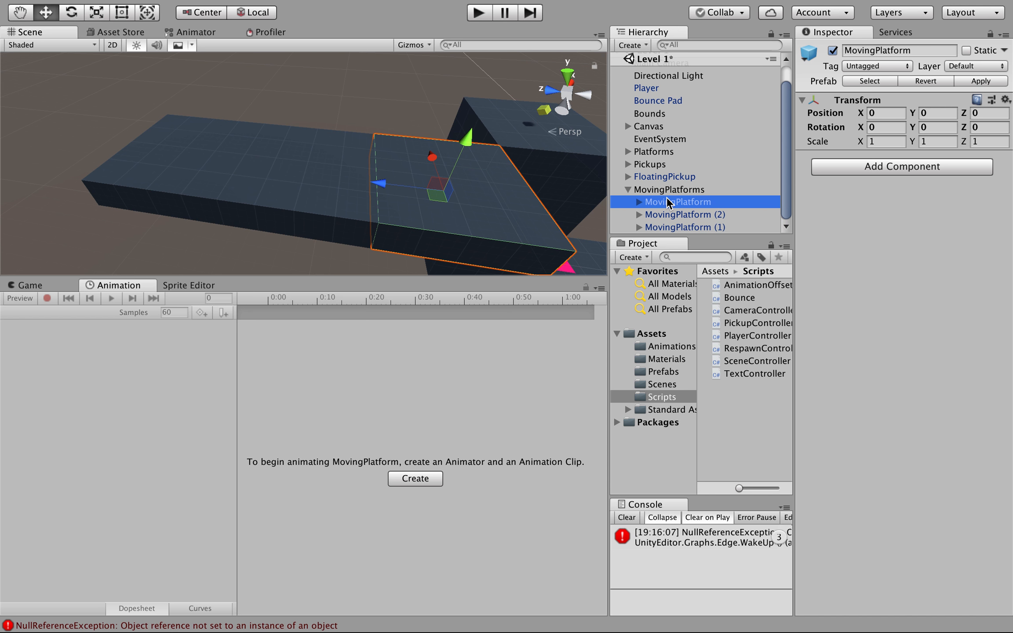
pyautogui.click(639, 201)
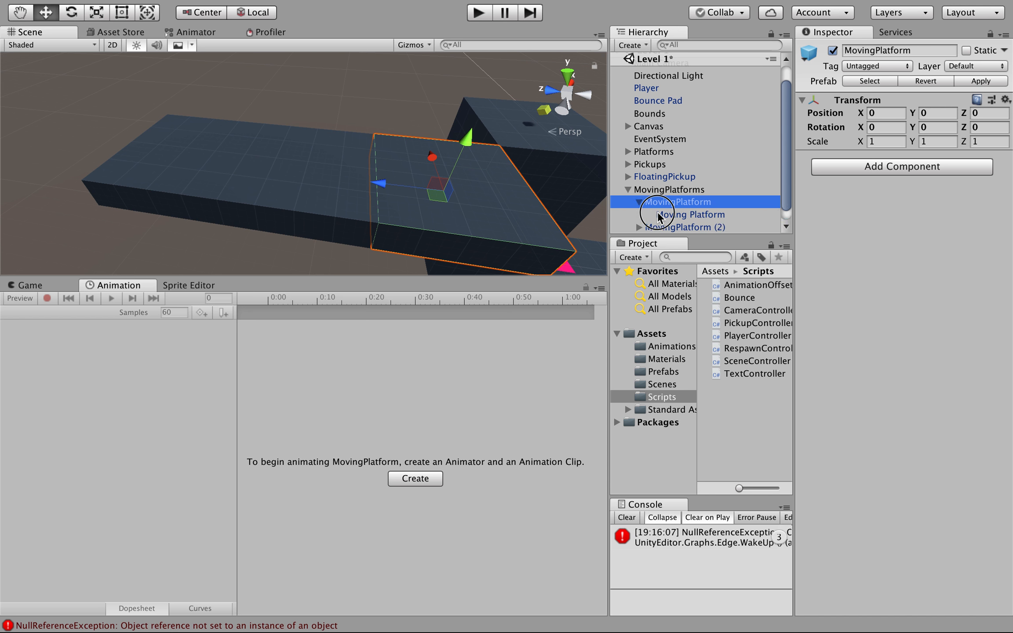
pyautogui.click(658, 215)
pyautogui.scroll(-5, 911, 304)
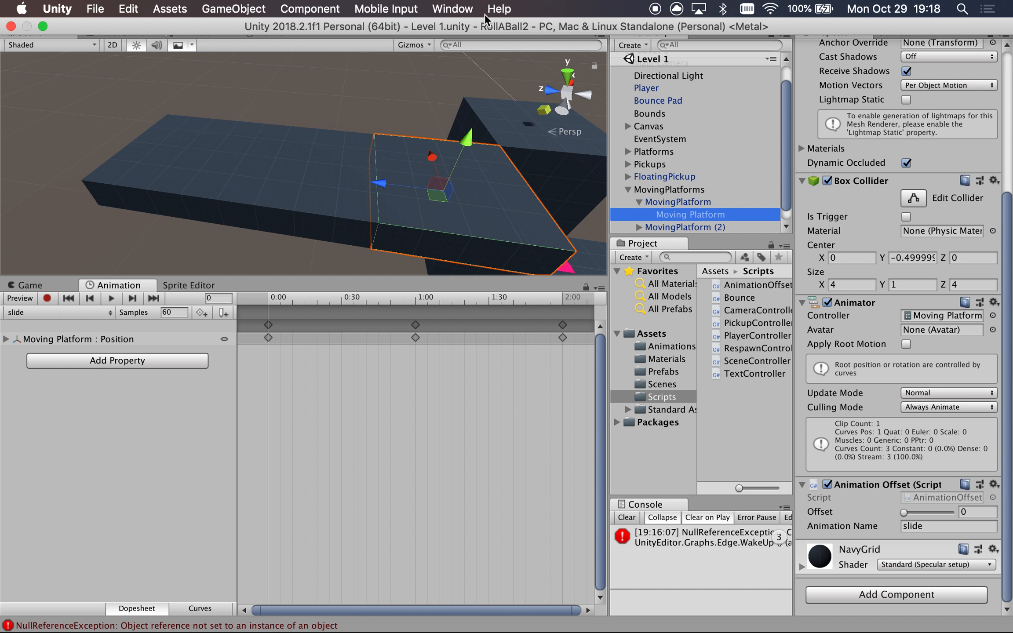
# - Run the level, examine how the three moving platforms slide relative to each other in the scene, and stop play mode
pyautogui.click(479, 13)
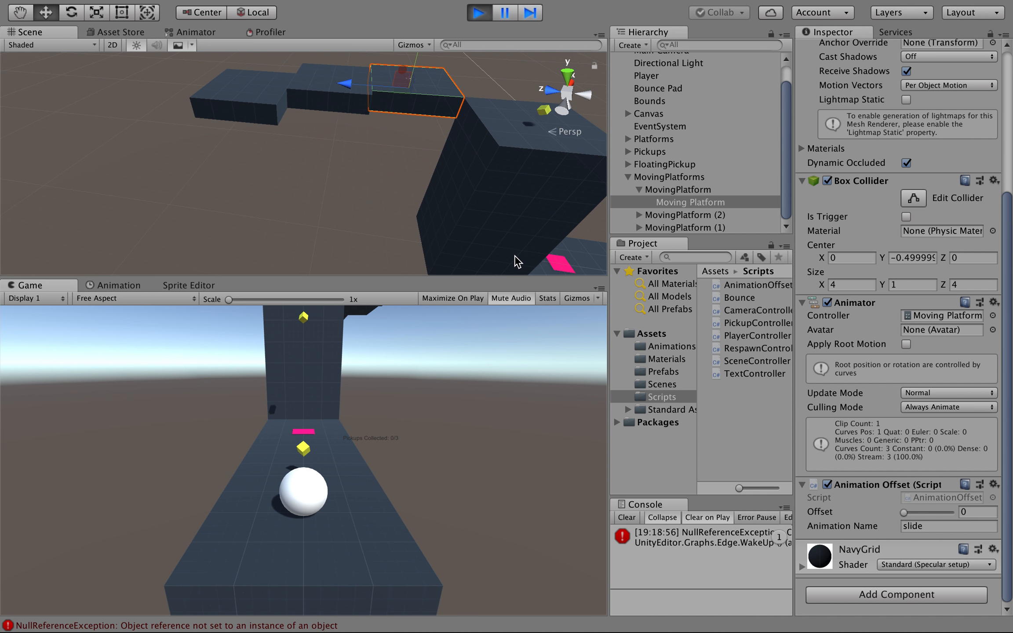
pyautogui.keyDown('alt'); pyautogui.moveTo(397, 198); pyautogui.dragTo(79, 225); pyautogui.keyUp('alt')
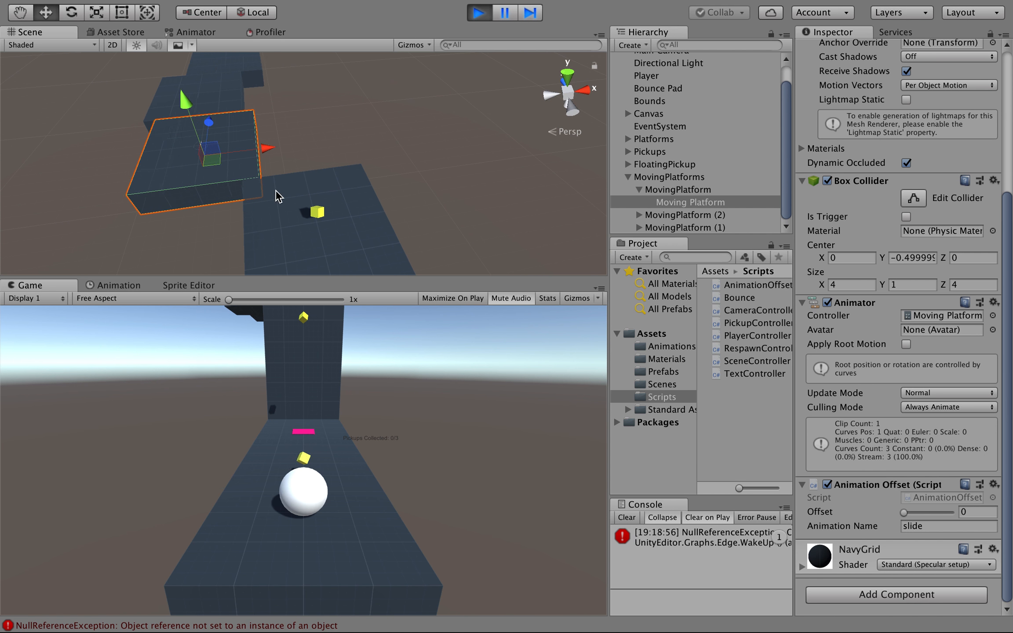
pyautogui.keyDown('alt'); pyautogui.moveTo(346, 147); pyautogui.dragTo(294, 99); pyautogui.keyUp('alt')
pyautogui.press('f')
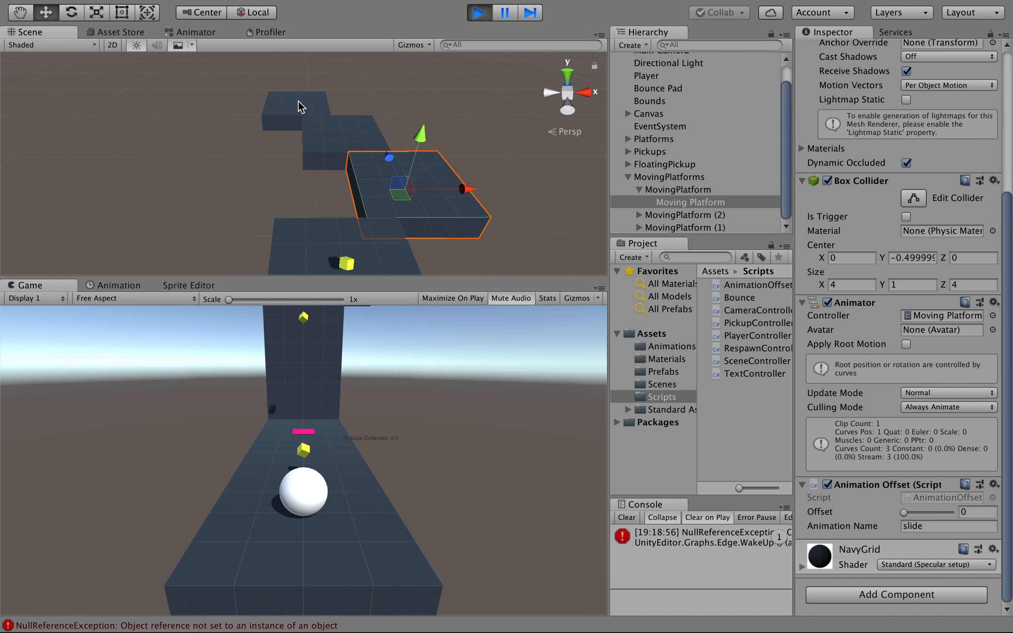
pyautogui.click(478, 12)
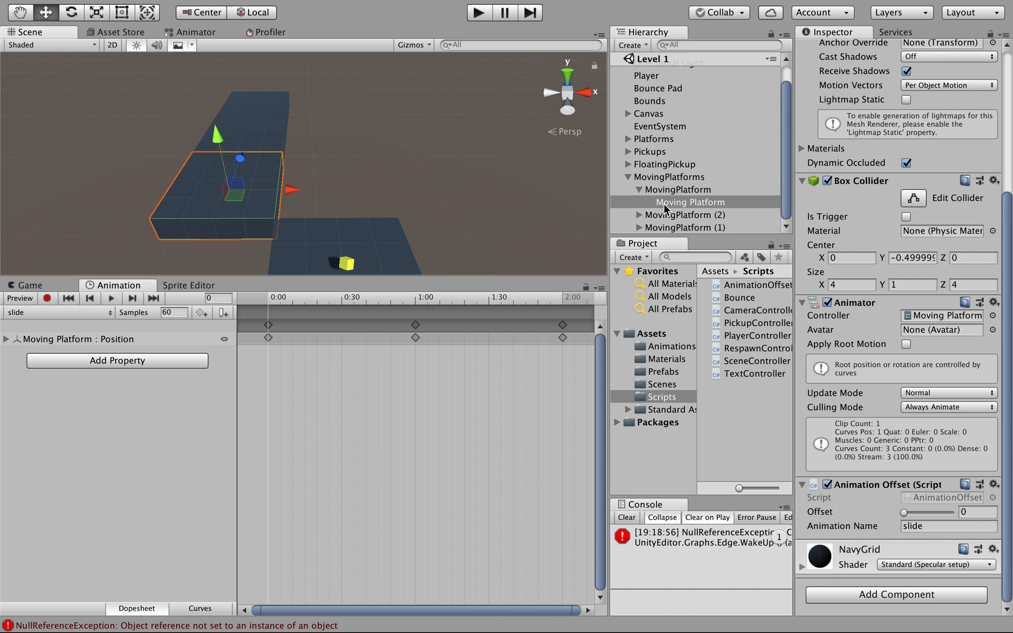
# - Compare the Transform and components of the MovingPlatform parent with those of its Moving Platform child
pyautogui.scroll(-1, 680, 202)
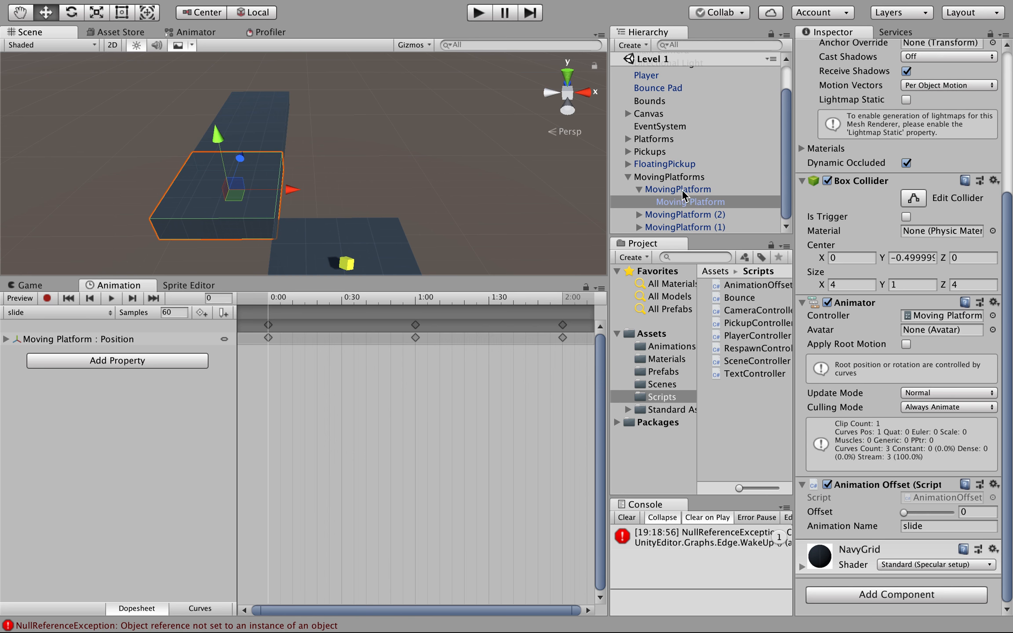
pyautogui.click(662, 192)
pyautogui.click(685, 202)
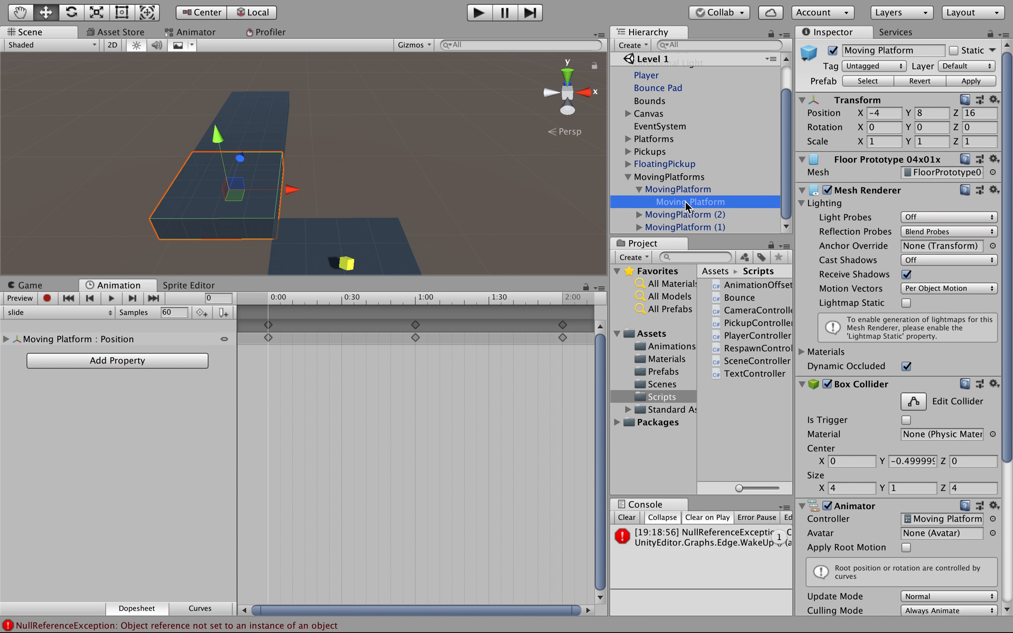
pyautogui.click(669, 193)
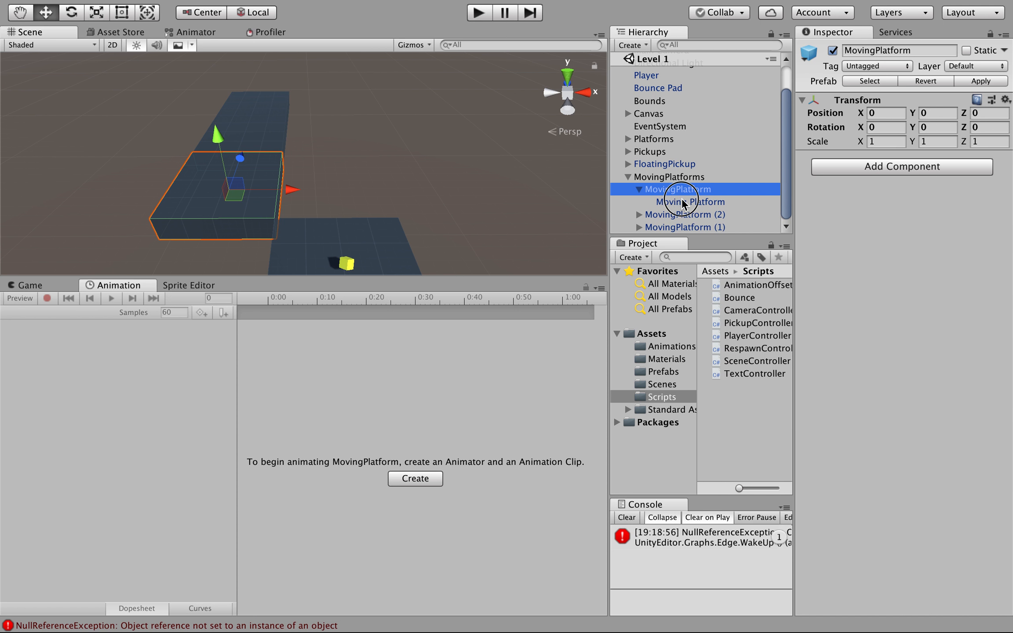
pyautogui.click(683, 203)
pyautogui.click(676, 194)
pyautogui.click(686, 202)
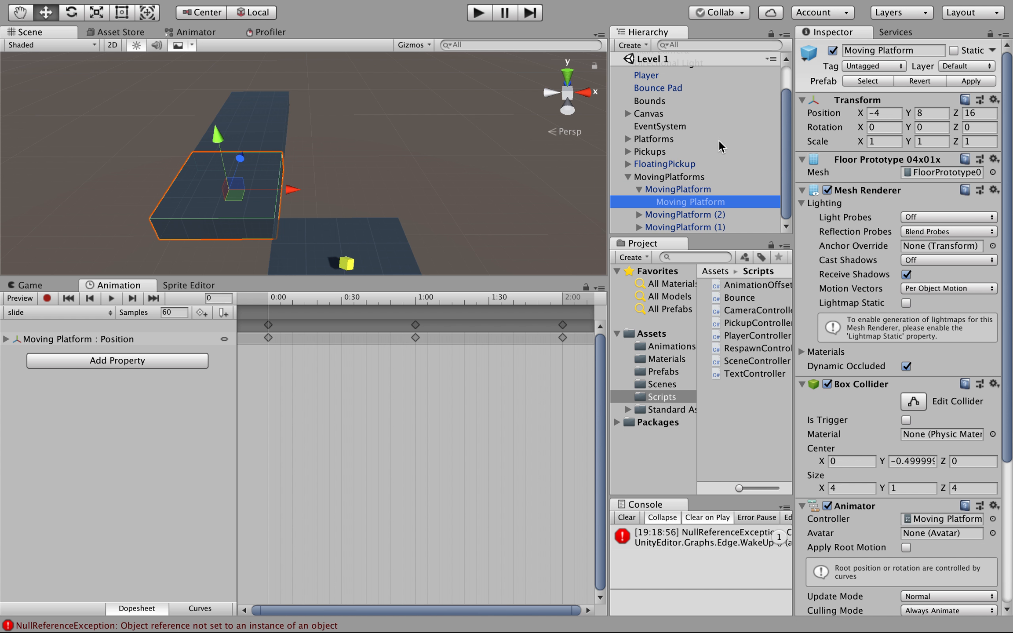
pyautogui.click(688, 190)
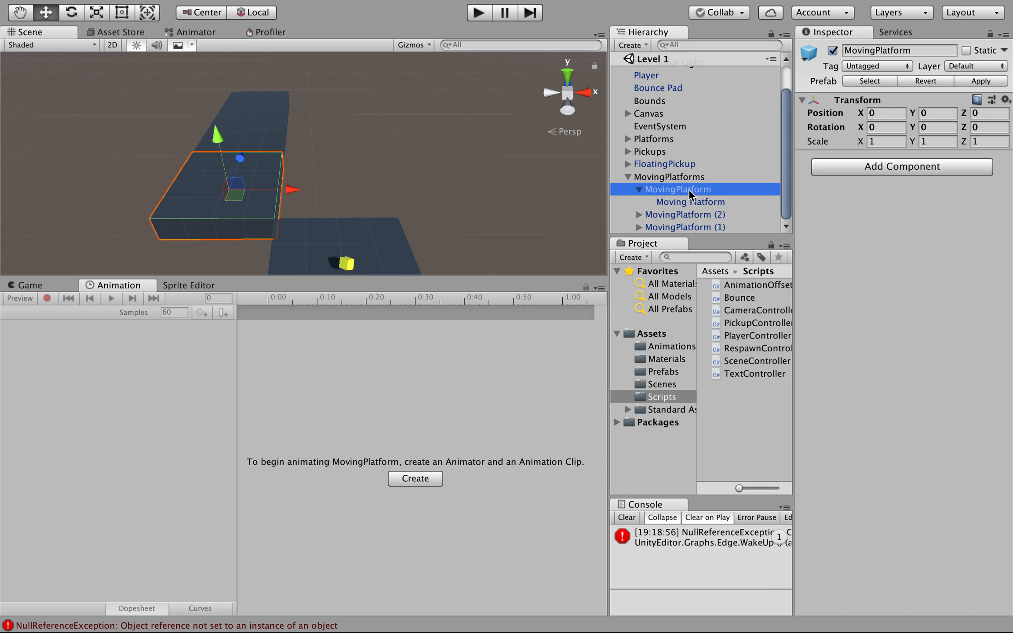
# - Collapse MovingPlatform and compare the Transform positions of MovingPlatform, MovingPlatform (2) and MovingPlatform (1)
pyautogui.click(638, 189)
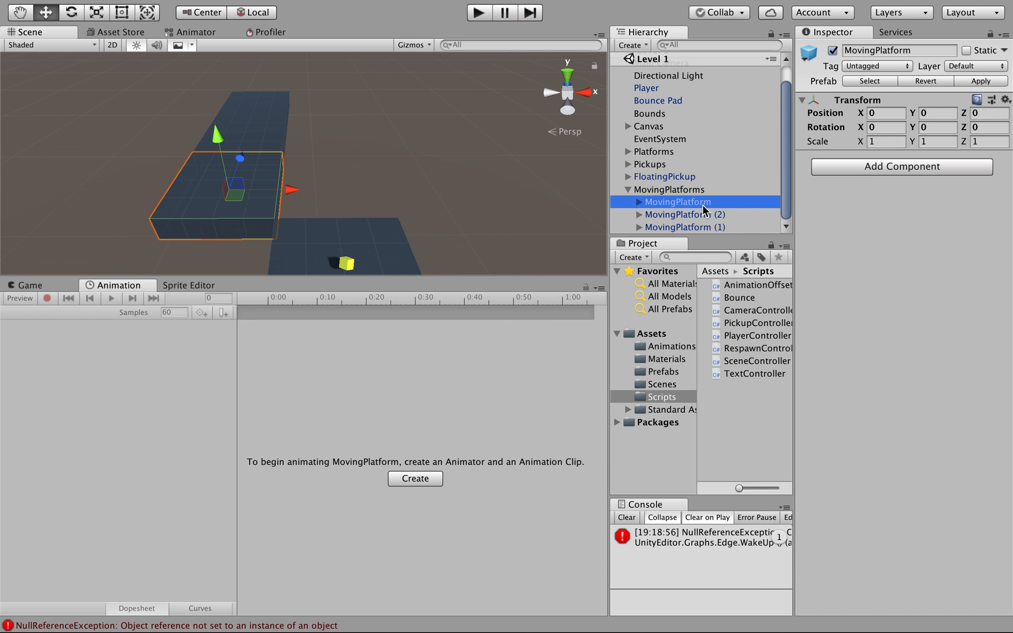
pyautogui.click(679, 215)
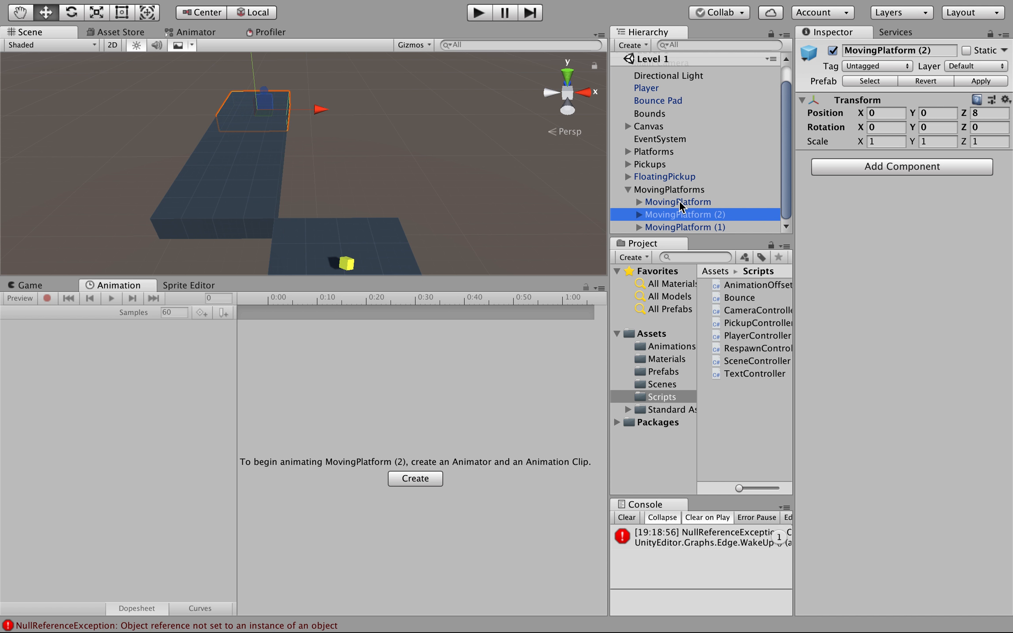
pyautogui.click(679, 203)
pyautogui.click(679, 215)
pyautogui.click(703, 203)
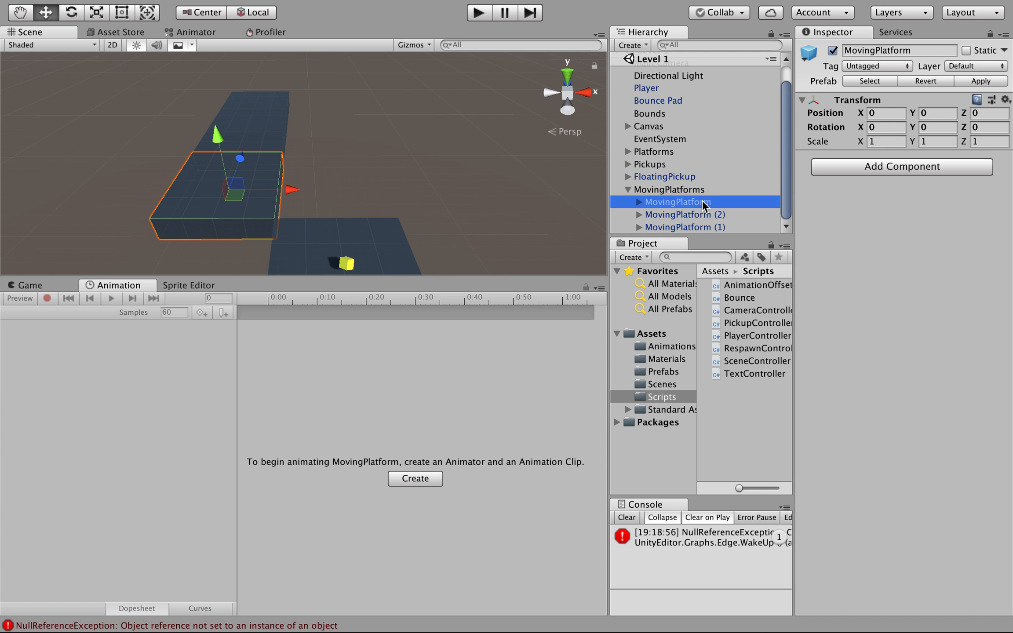
pyautogui.click(655, 228)
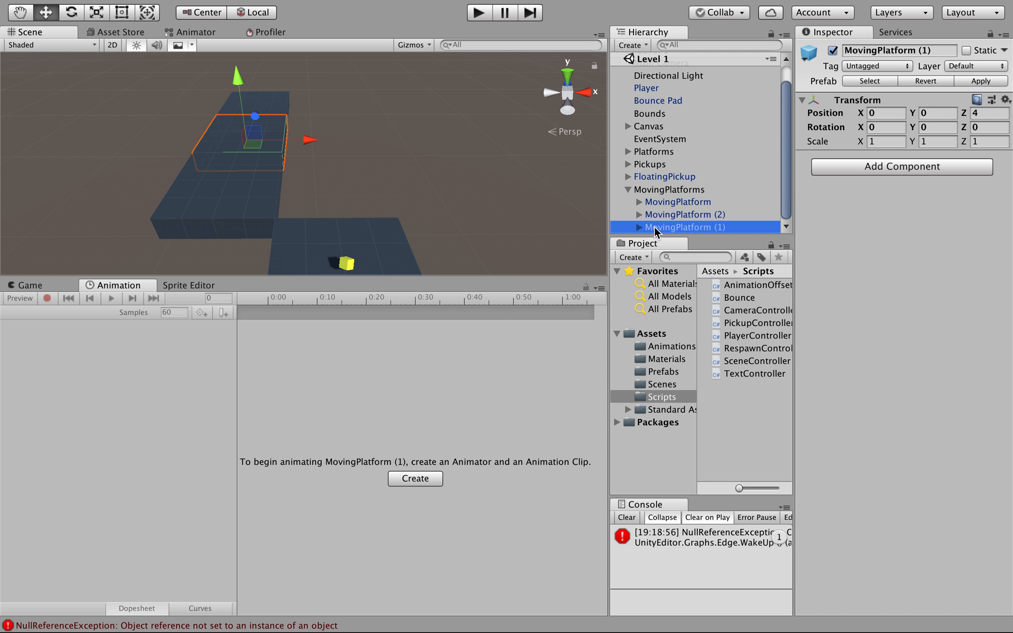